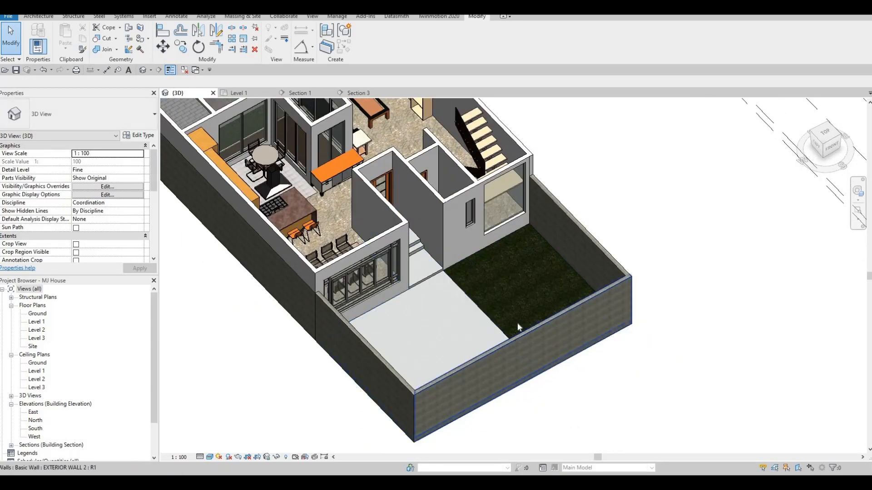
scroll(450, 268, "up", 3)
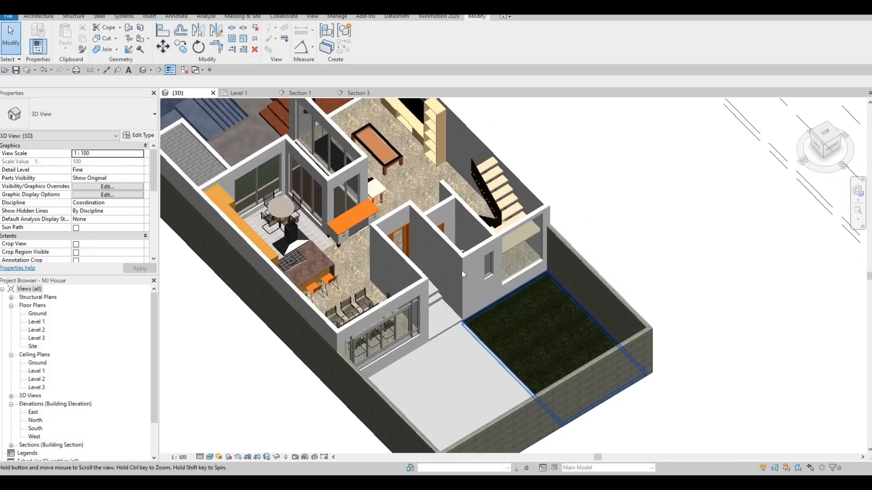
middle_click_drag(454, 279, 454, 294)
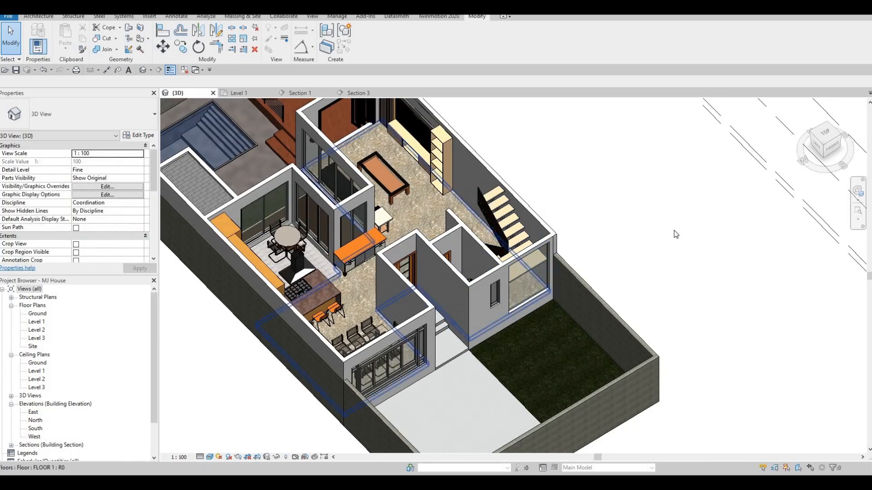
key("Escape")
middle_click_drag(429, 211, 463, 239)
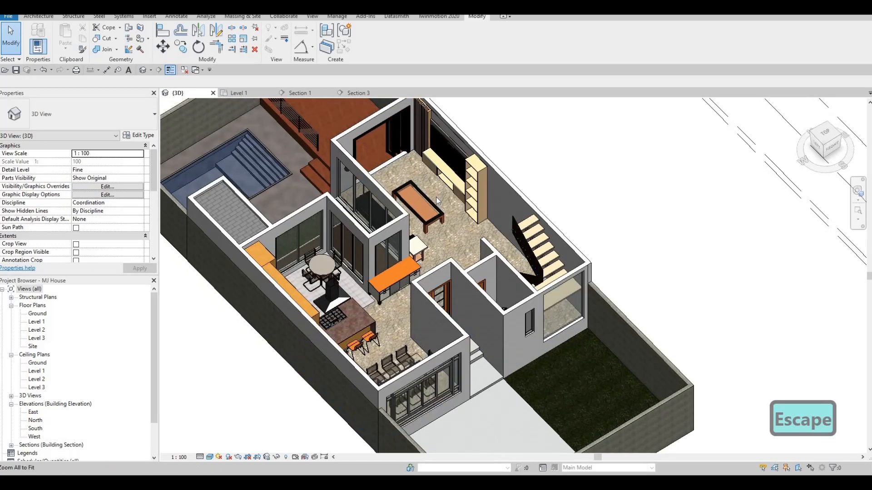
key("Escape")
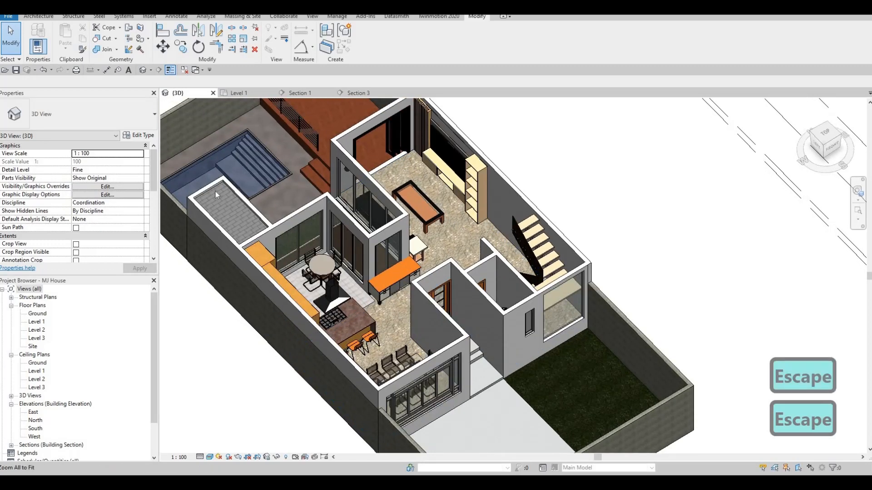
key("F1")
key("F1")
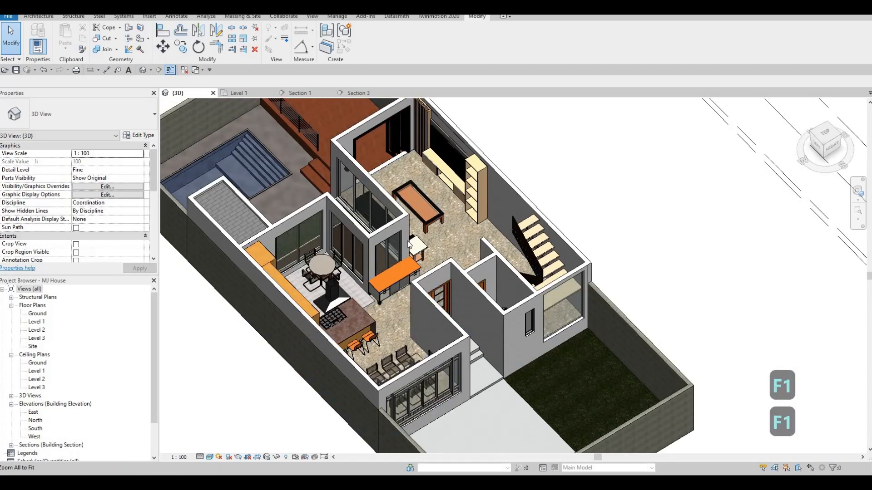
Open the Level 2 floor plan and collapse the Ceiling Plans group in the Project Browser.
double_click(36, 330)
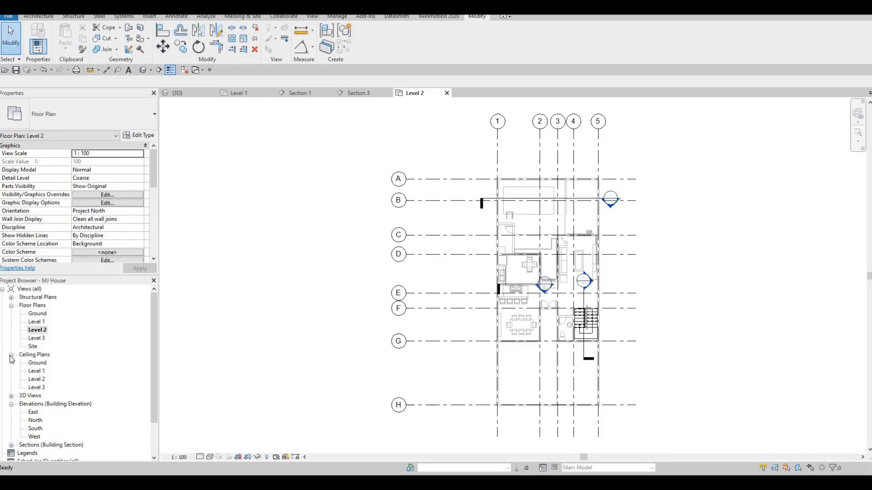
left_click(11, 355)
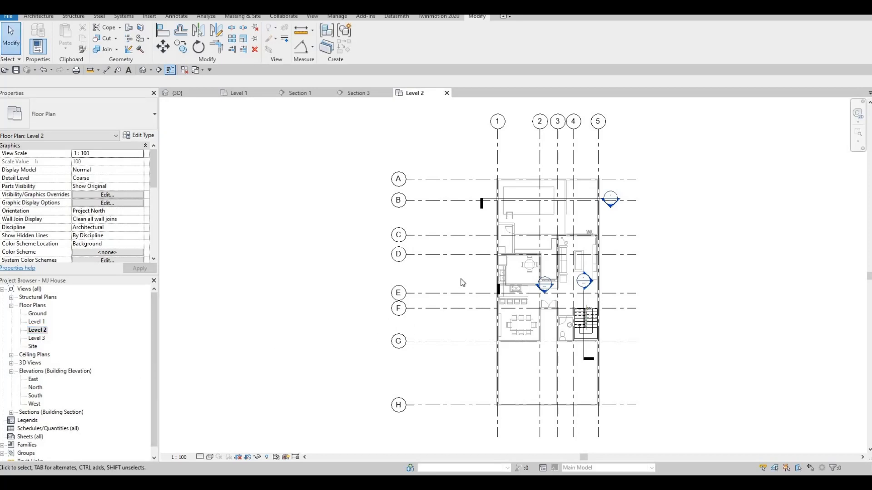
middle_click_drag(462, 278, 402, 287)
scroll(434, 285, "up", 4)
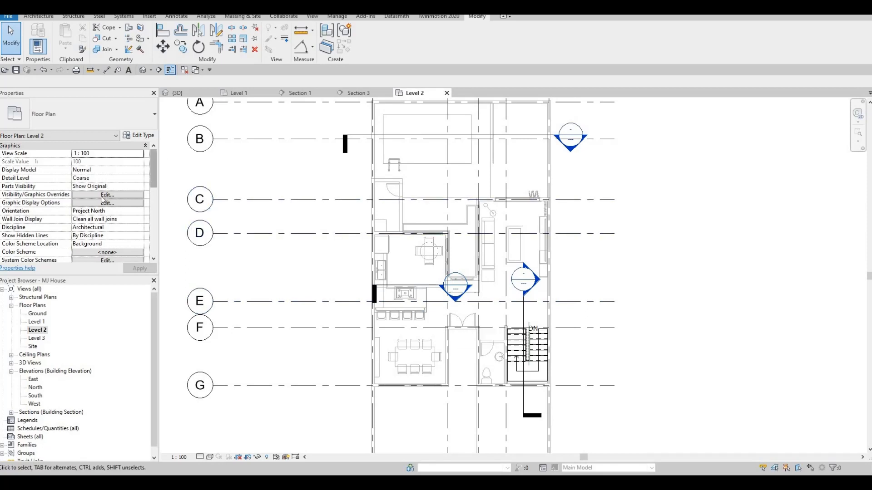
scroll(102, 199, "down", 5)
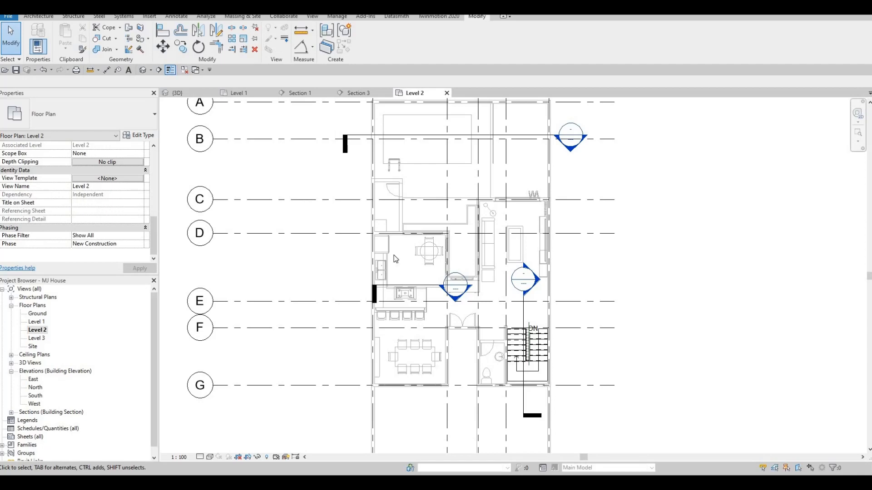
scroll(78, 224, "up", 5)
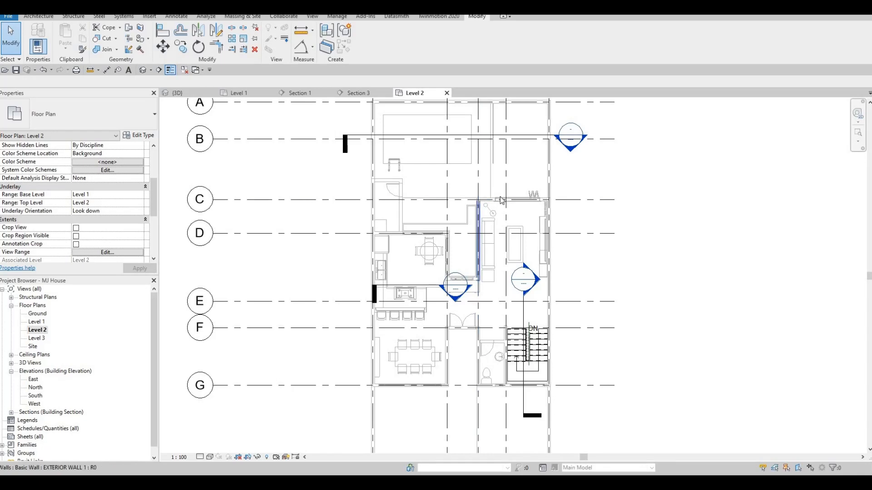
scroll(430, 217, "up", 2)
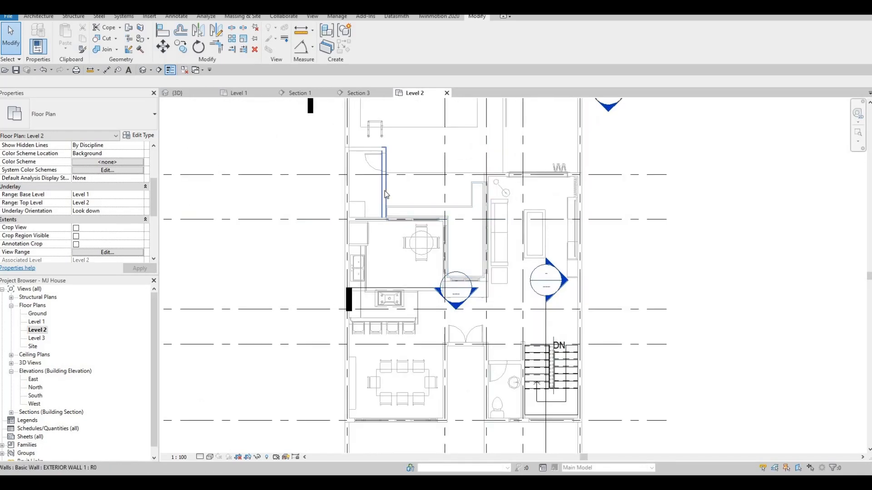
Create a wall similar to the existing EXTERIOR WALL 1, drawing it 3729 mm along grid D from grid 1 to grid 2.
left_click(396, 195)
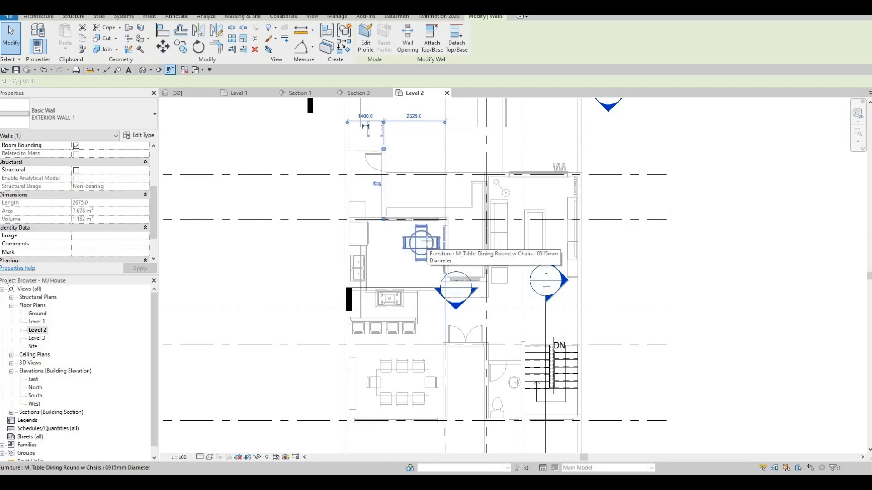
key("c")
key("s")
scroll(368, 225, "up", 2)
scroll(342, 216, "up", 2)
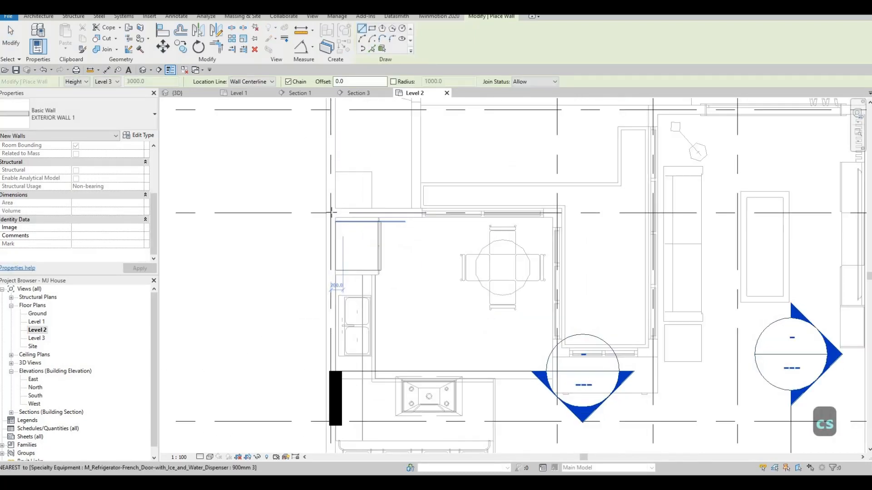
scroll(362, 215, "down", 3)
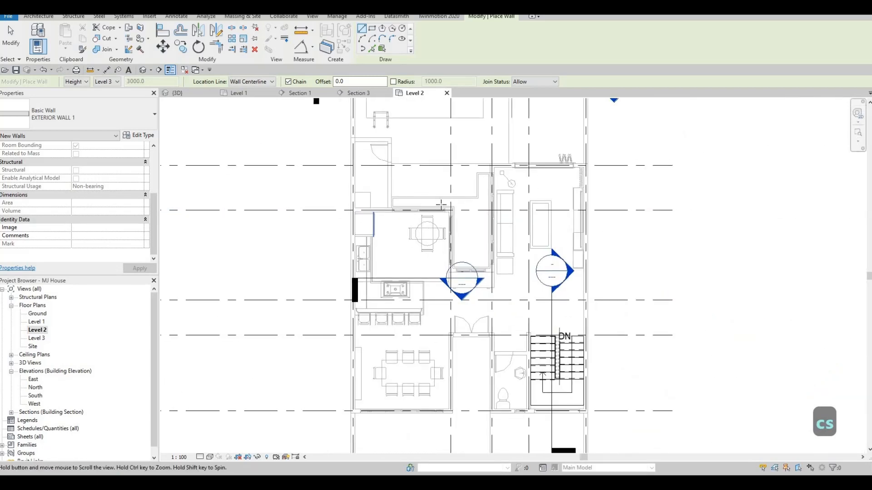
scroll(439, 204, "up", 1)
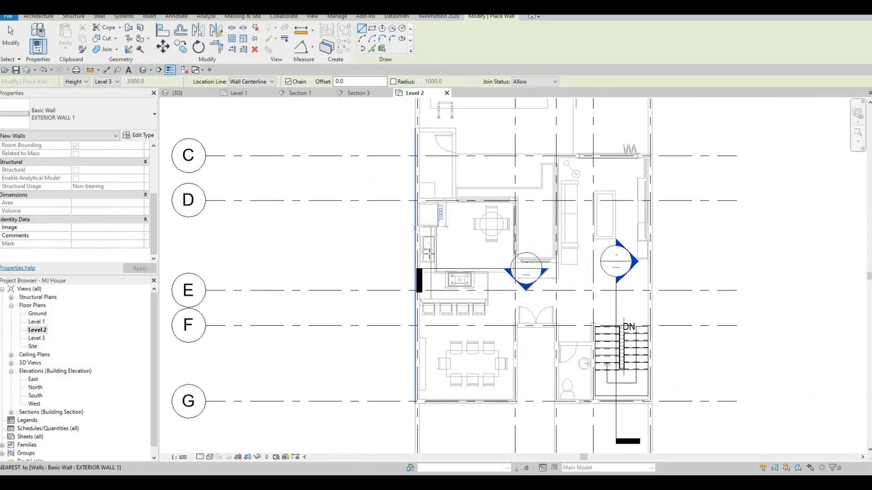
scroll(425, 224, "down", 1)
scroll(429, 230, "up", 1)
scroll(430, 231, "up", 3)
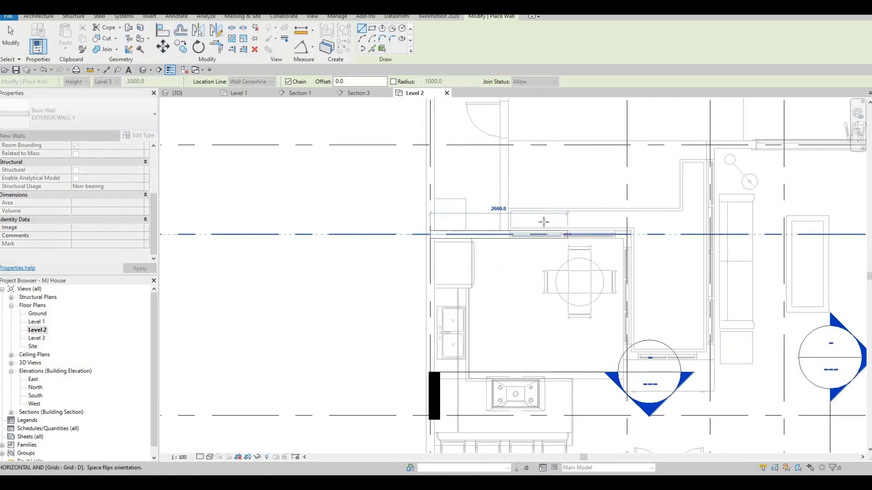
middle_click_drag(581, 234, 542, 220)
scroll(592, 210, "up", 4)
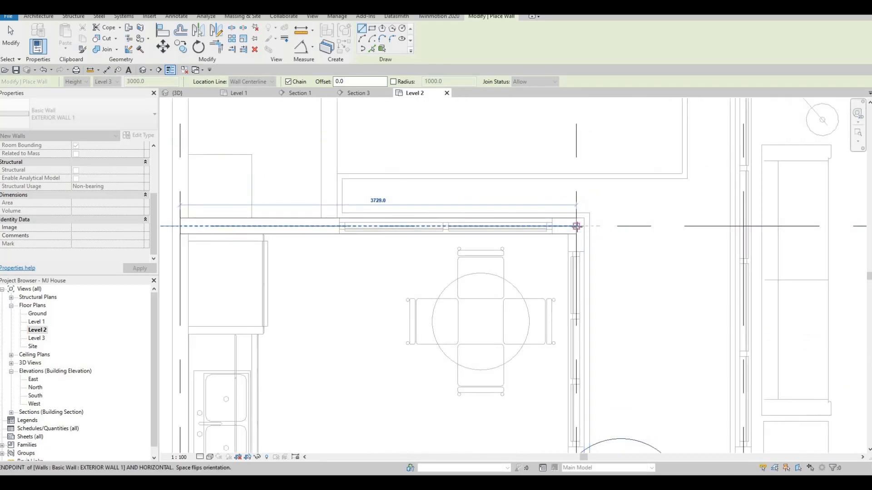
scroll(577, 226, "down", 5)
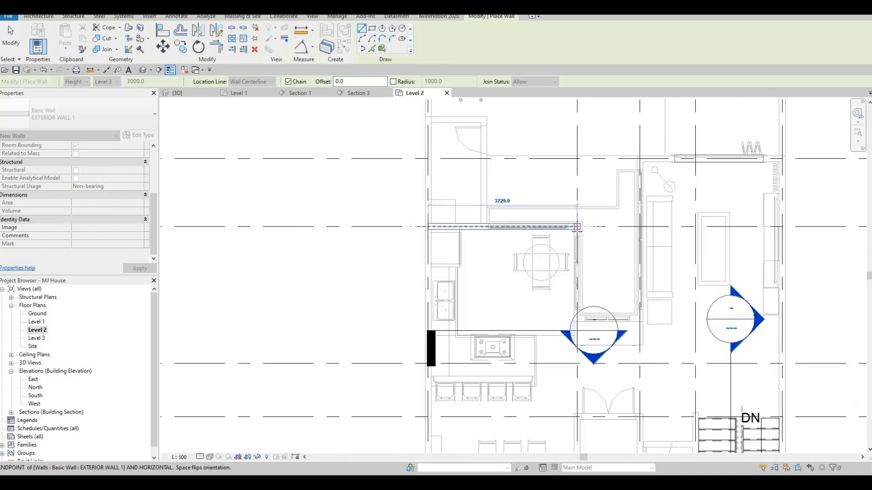
left_click(576, 226)
Try to continue the wall chain 2300 mm down grid 2 from grid D, with a further segment toward grid 3.
scroll(573, 279, "up", 4)
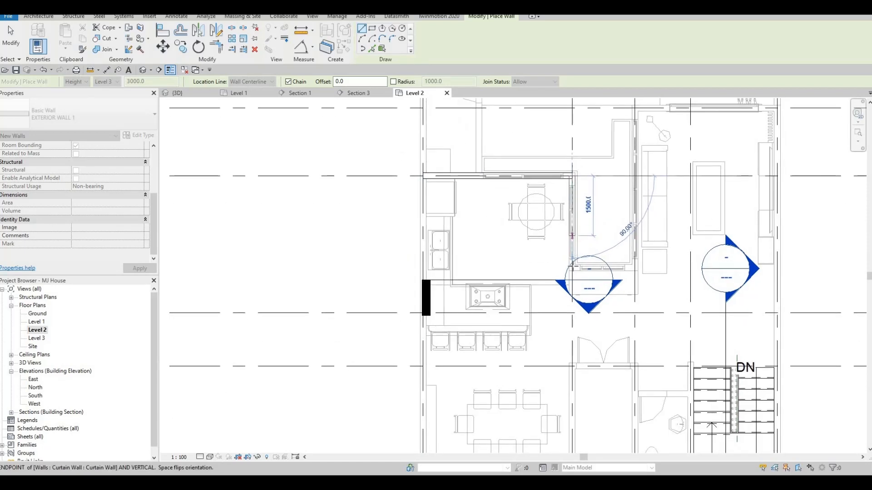
scroll(571, 272, "up", 1)
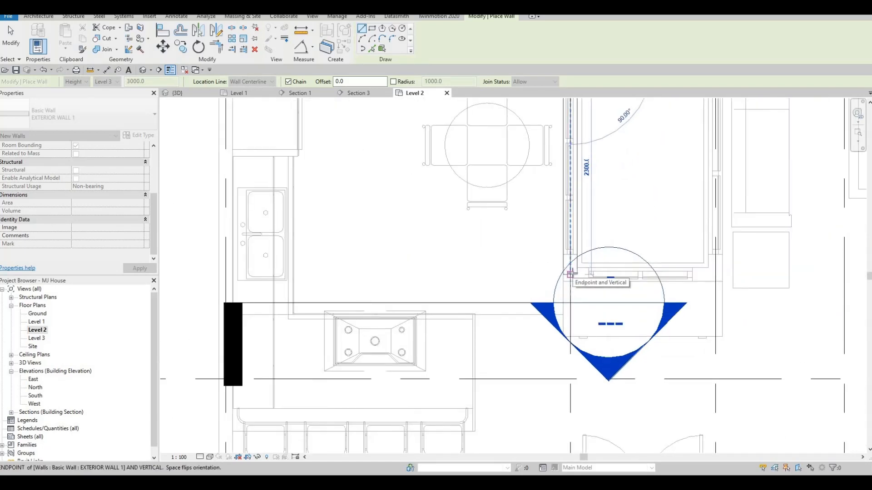
left_click(571, 273)
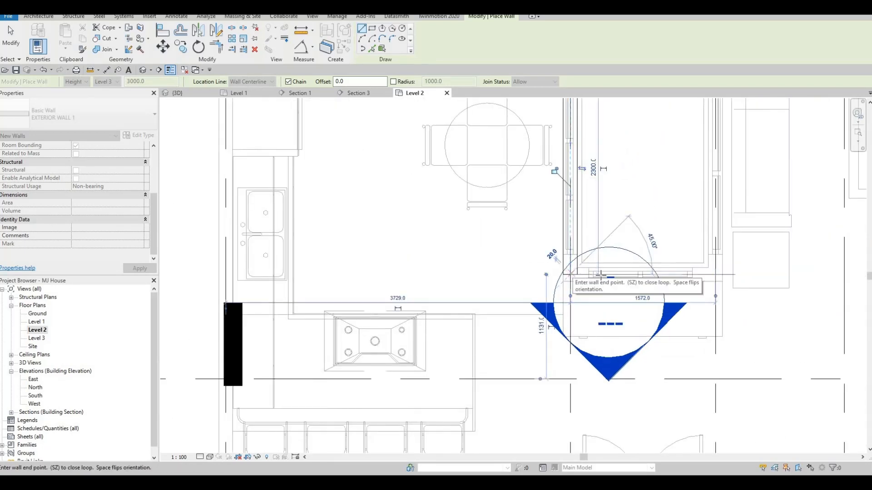
scroll(590, 275, "down", 3)
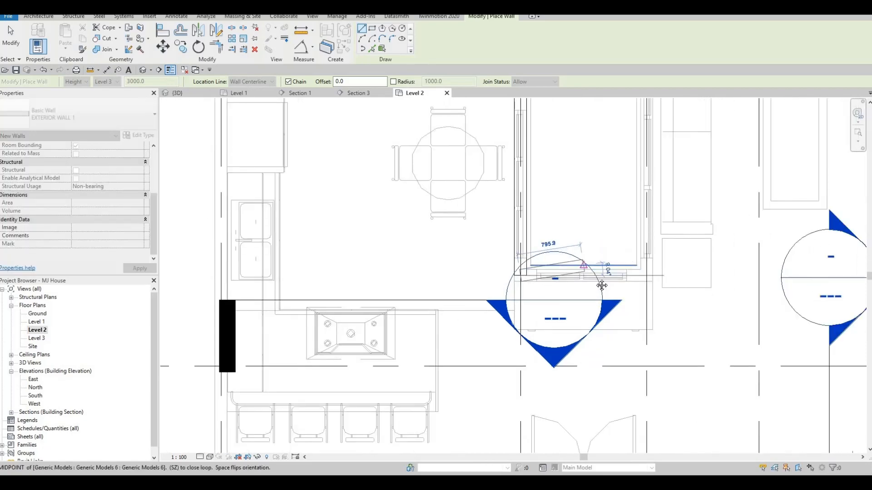
scroll(596, 262, "down", 4)
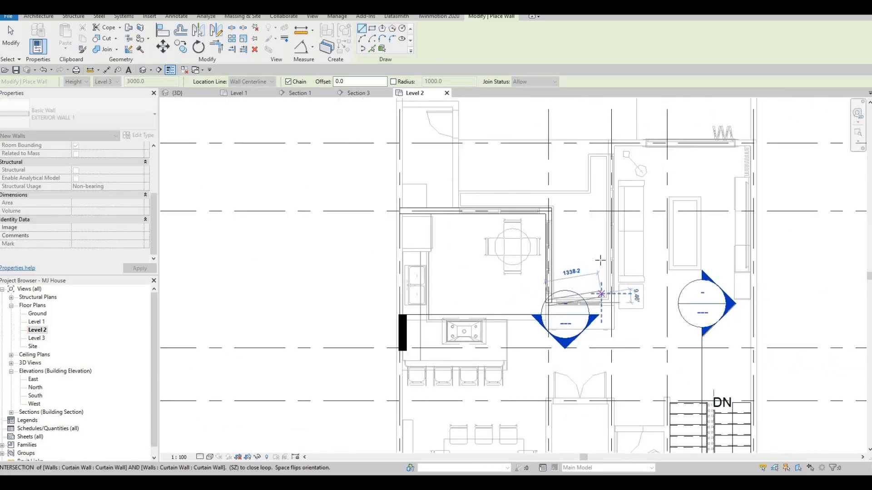
scroll(609, 253, "up", 1)
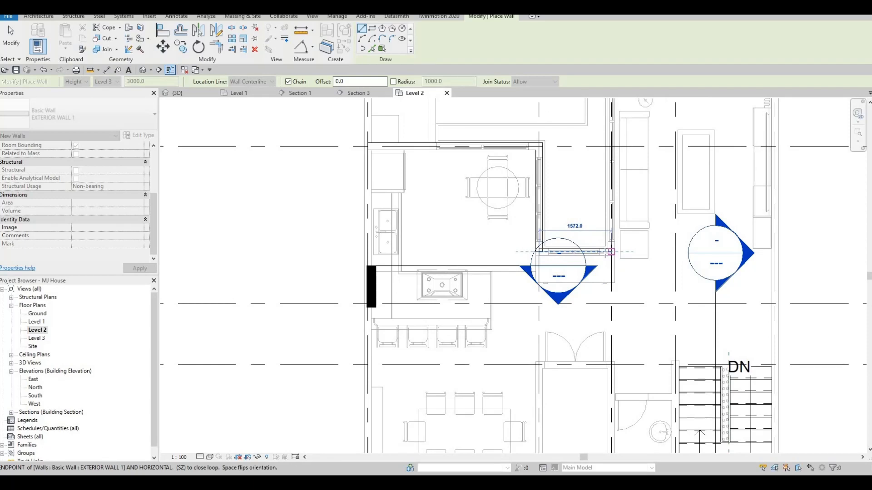
scroll(610, 252, "down", 1)
scroll(654, 233, "down", 2)
scroll(655, 233, "up", 2)
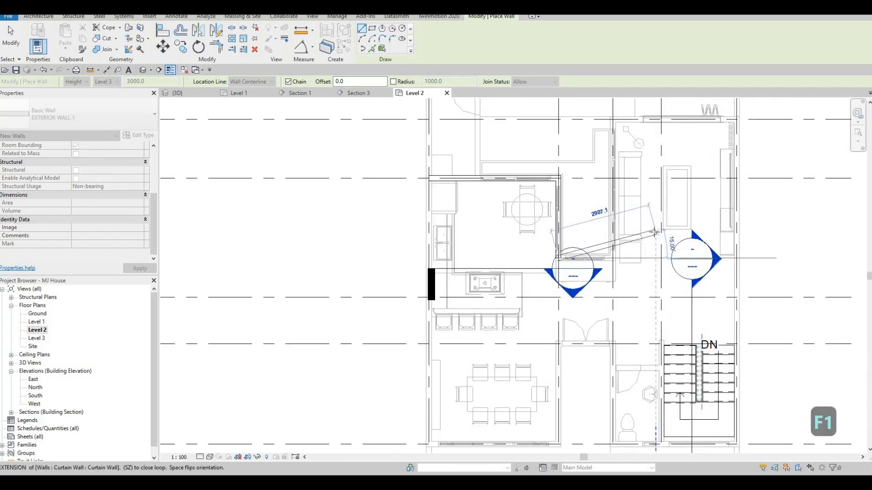
Undo the wall segment along grid 2 and leave the Wall command.
key("ctrl+z")
scroll(544, 227, "up", 1)
key("ctrl+z")
scroll(545, 227, "up", 3)
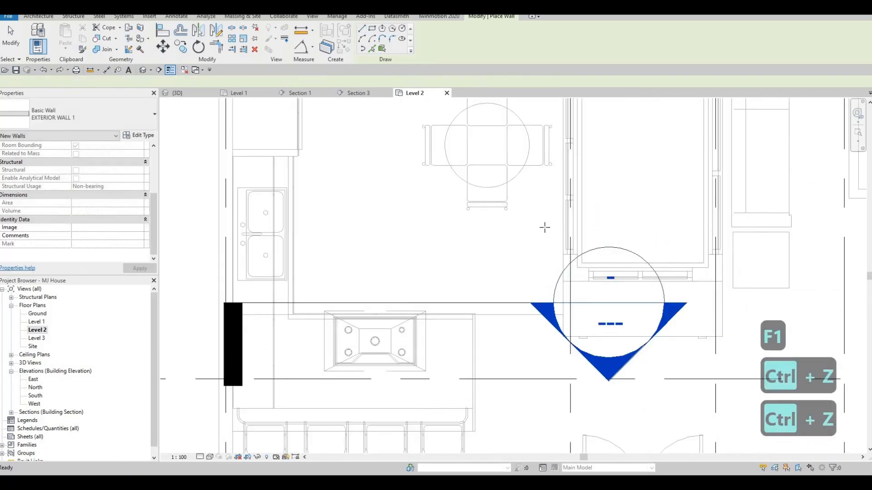
middle_click_drag(554, 167, 520, 231)
scroll(552, 209, "down", 1)
key("Escape")
key("Escape")
Extend the wall on grid D from its grid 2 end to grid 3.
left_click(561, 162)
scroll(521, 231, "down", 2)
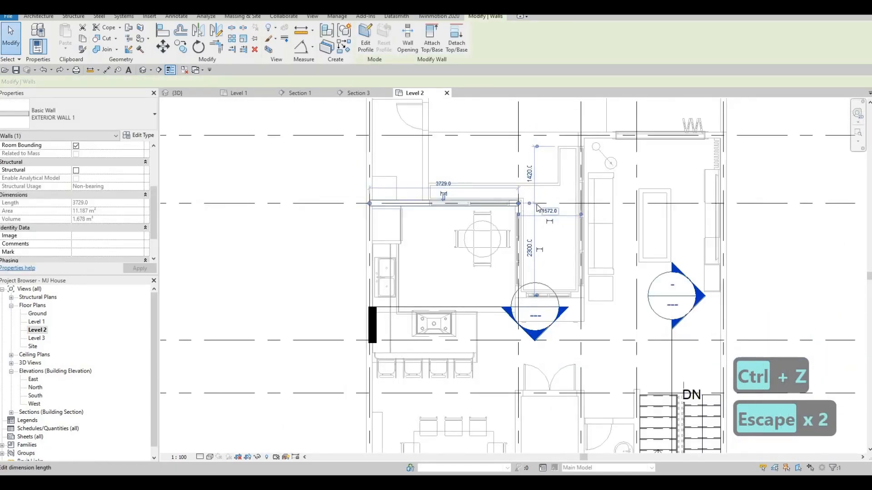
middle_click_drag(597, 214, 585, 258)
scroll(575, 238, "down", 2)
scroll(585, 258, "down", 2)
middle_click_drag(550, 201, 551, 273)
scroll(551, 273, "up", 4)
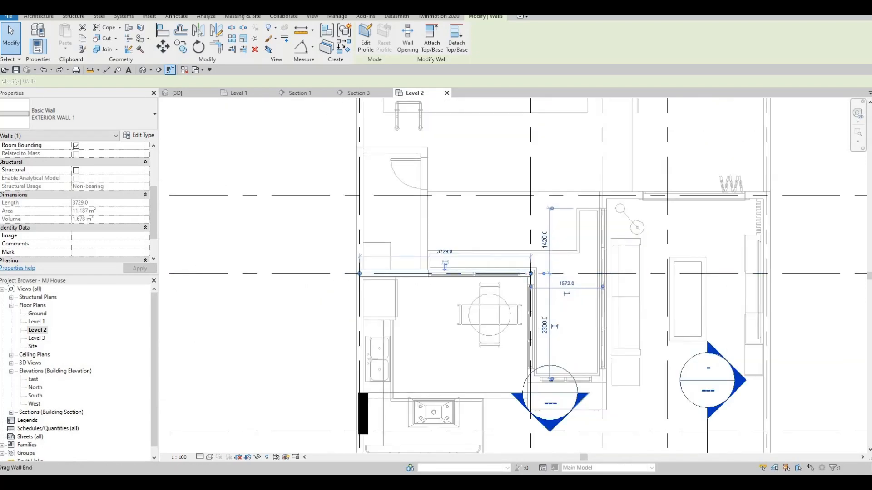
left_click_drag(530, 273, 626, 268)
scroll(626, 268, "down", 2)
key("Escape")
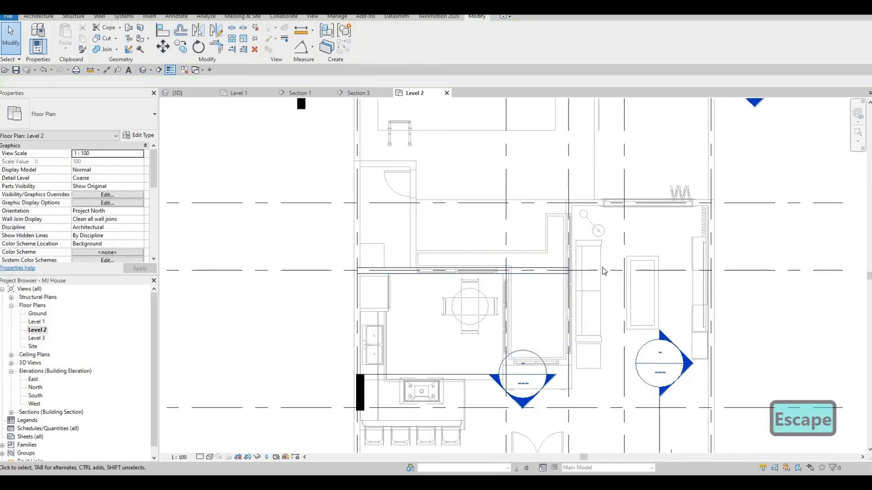
Create a similar EXTERIOR WALL 1 segment 1700 mm long on grid 3, from grid D up to grid C.
left_click(550, 276)
key("c")
key("s")
scroll(565, 272, "up", 2)
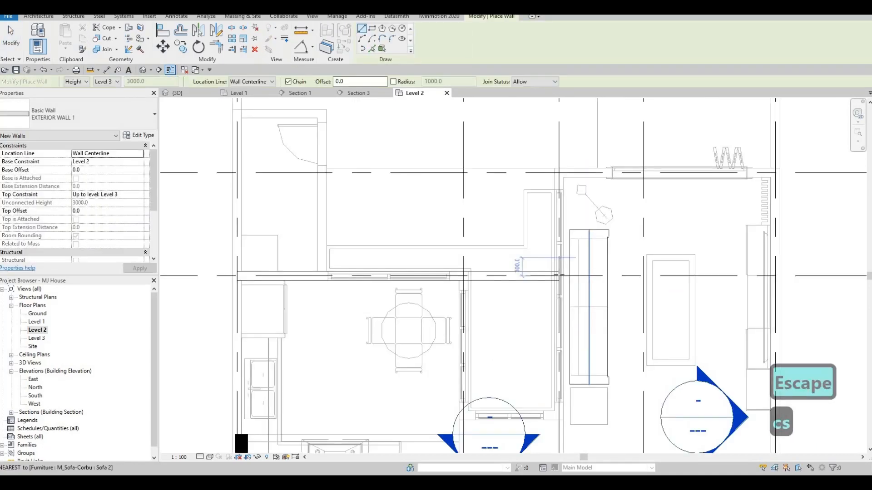
left_click(559, 271)
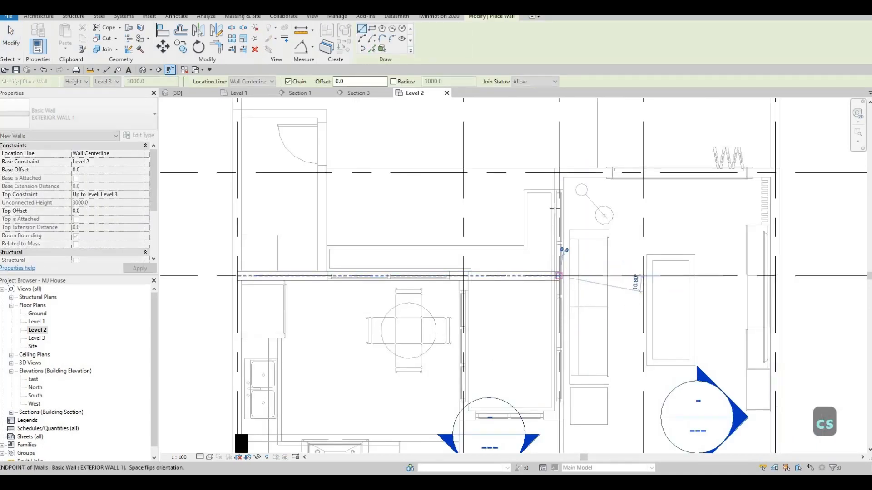
scroll(548, 222, "down", 2)
middle_click_drag(548, 226, 536, 264)
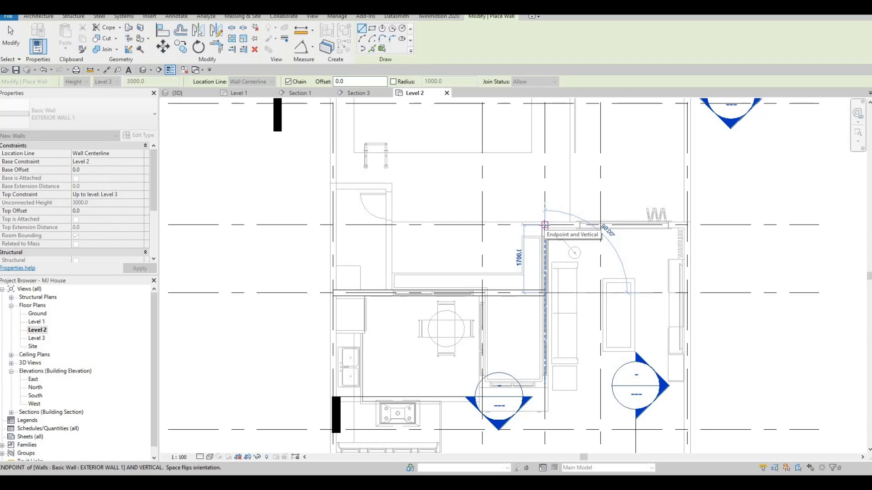
scroll(544, 224, "down", 3)
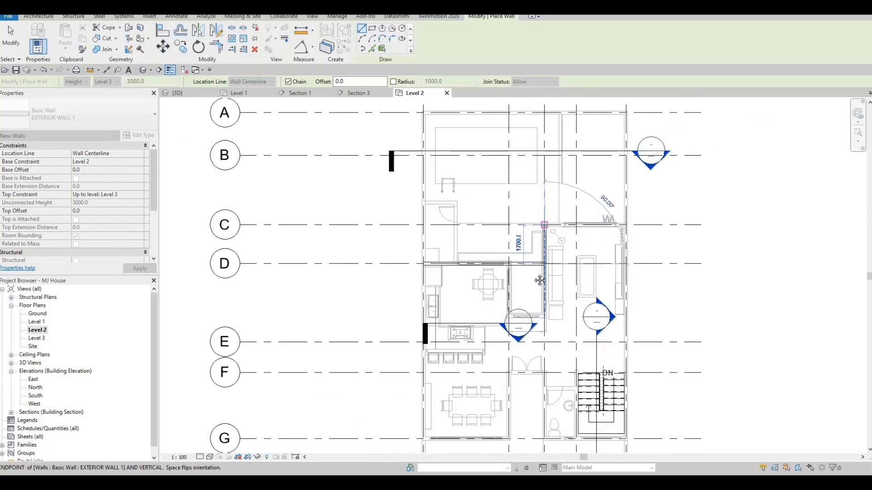
middle_click_drag(539, 281, 527, 259)
scroll(526, 259, "up", 2)
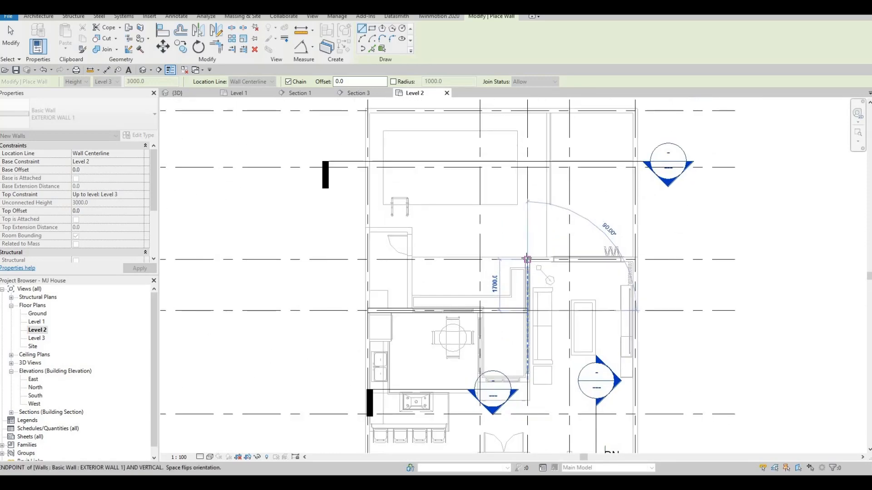
left_click(527, 258)
key("Escape")
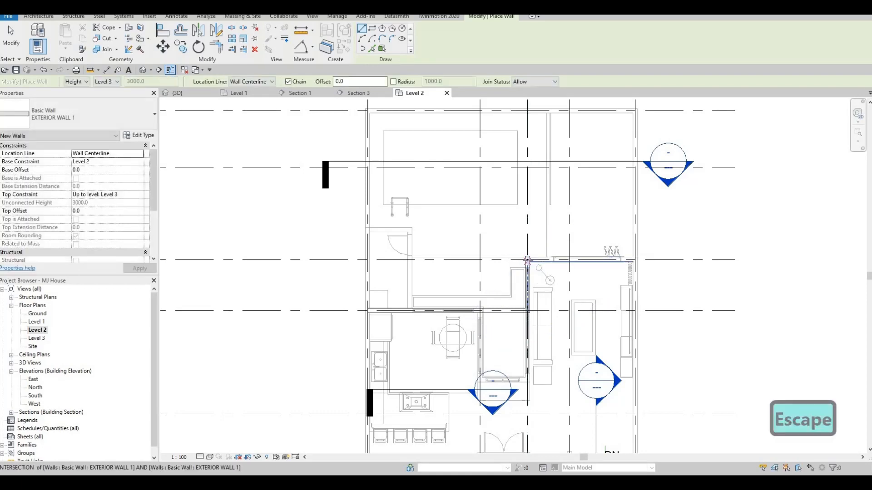
Draw an EXTERIOR WALL 1 segment along grid C from grid 3 to grid 5 and leave the Wall command.
left_click(526, 259)
scroll(526, 259, "up", 2)
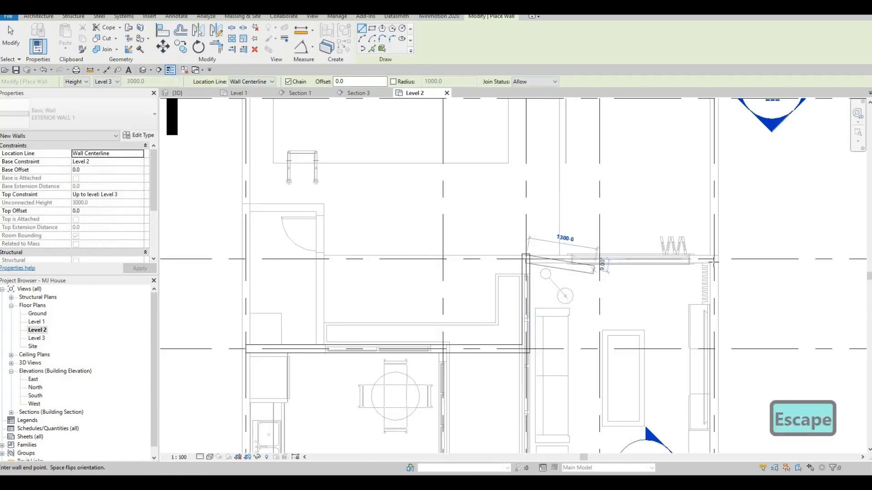
scroll(714, 262, "down", 4)
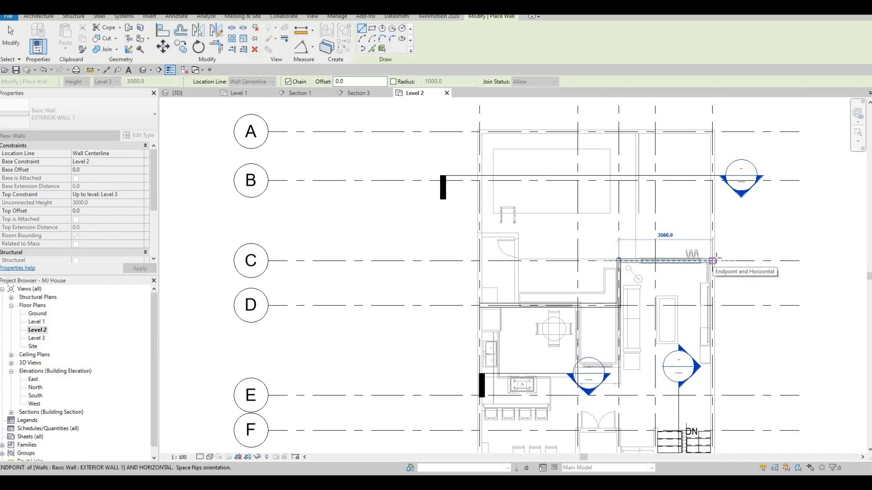
left_click(713, 260)
scroll(712, 260, "up", 2)
key("Escape")
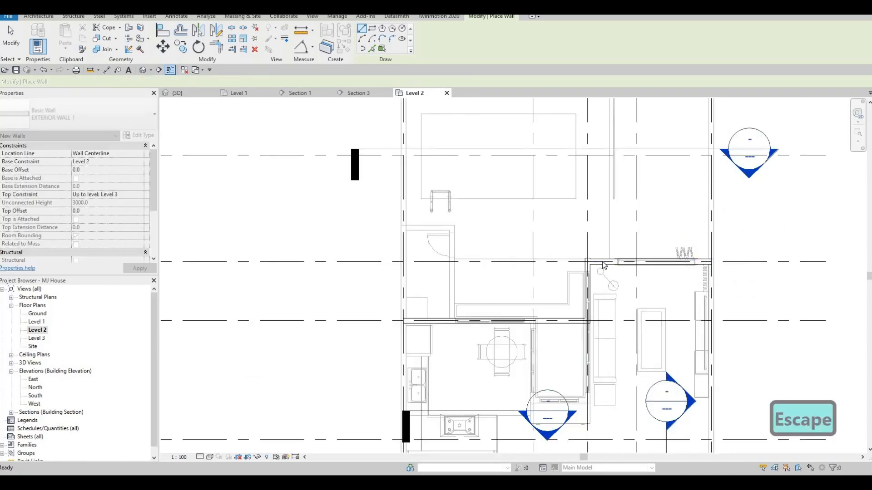
key("Escape")
key("Escape")
Trim the exterior walls on grid C and grid 3 to a corner at their intersection.
key("t")
key("r")
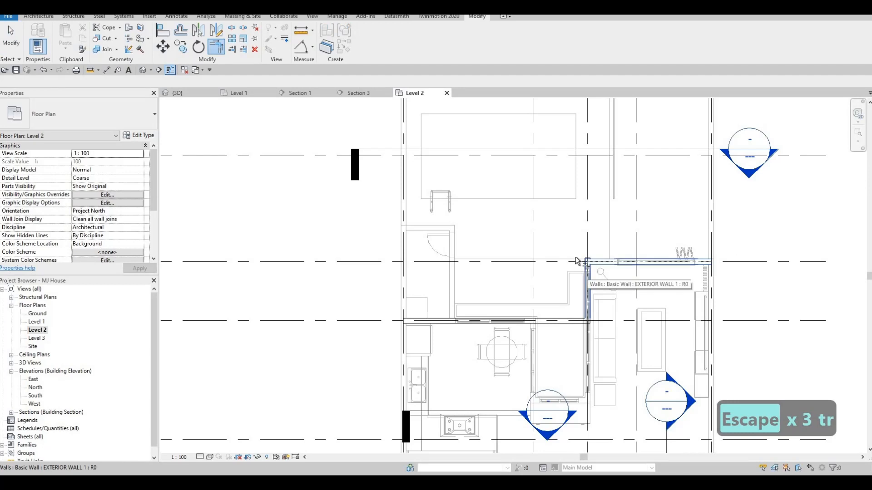
scroll(643, 252, "down", 2)
key("Escape")
key("Escape")
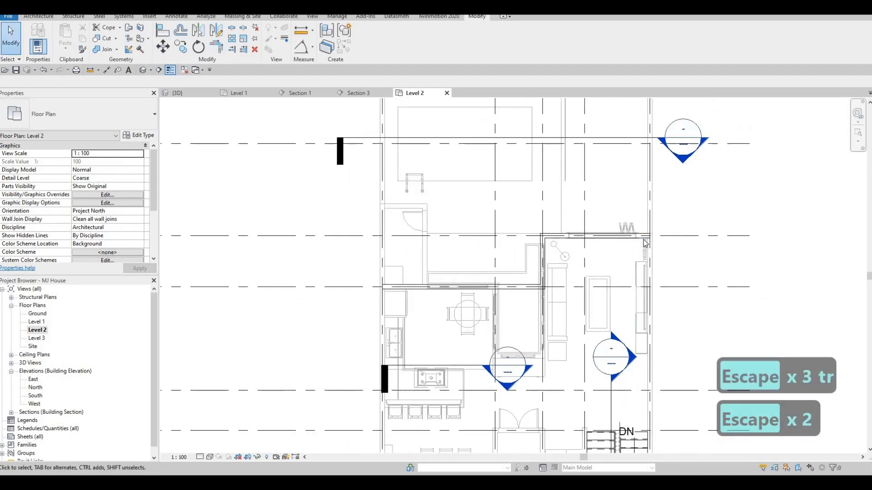
Create a similar EXTERIOR WALL 1 segment along grid 5, from grid C down to grid G.
left_click(643, 239)
key("c")
key("s")
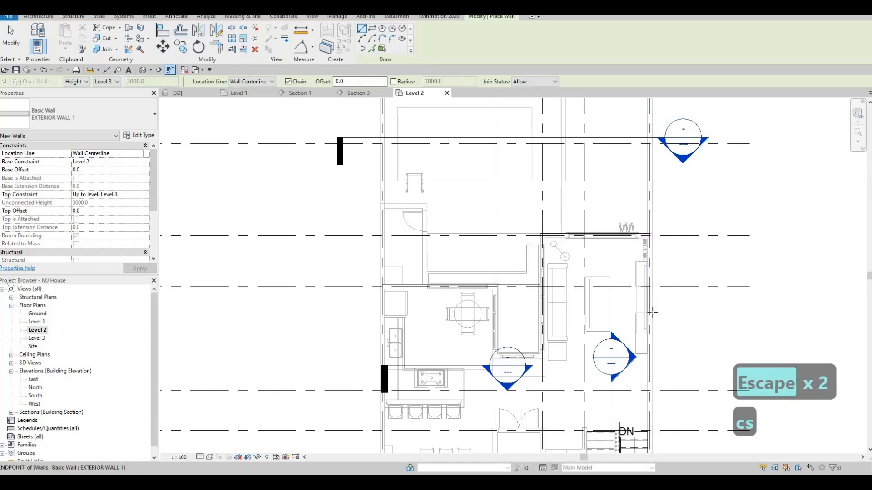
scroll(651, 312, "down", 3)
middle_click_drag(645, 248, 642, 198)
left_click(642, 198)
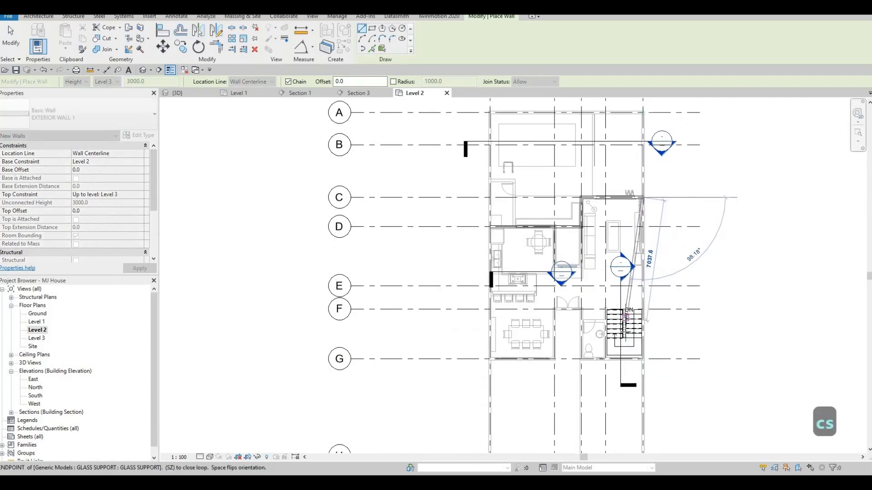
middle_click_drag(646, 321, 646, 288)
scroll(672, 325, "up", 5)
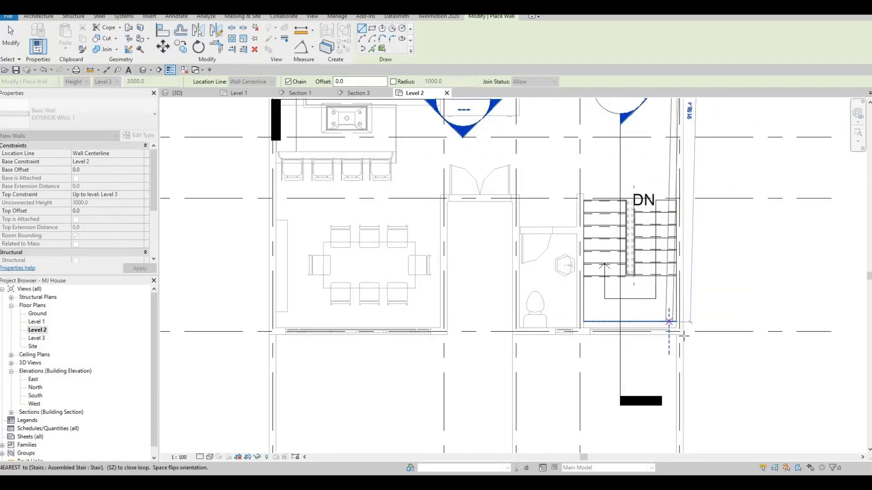
scroll(684, 336, "up", 2)
left_click(684, 337)
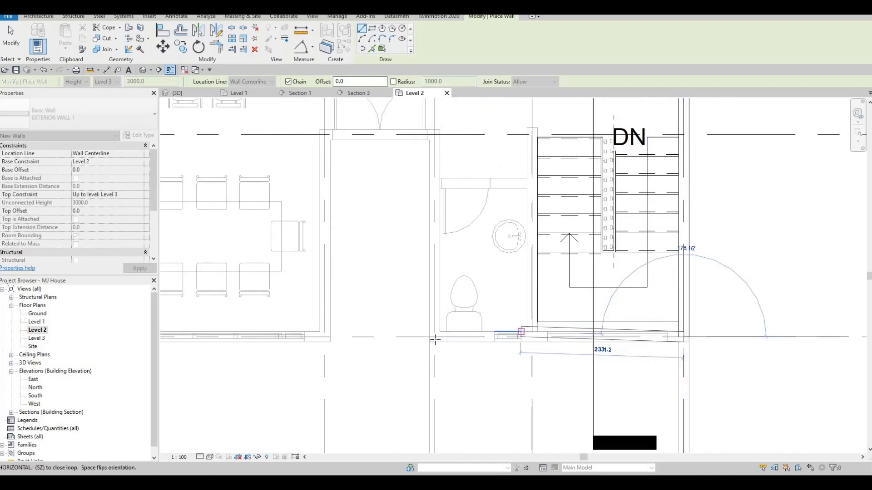
Continue the exterior wall chain along grid G to grid 3, turning up grid 3 to grid F.
left_click(435, 337)
scroll(430, 305, "down", 3)
middle_click_drag(436, 303, 525, 335)
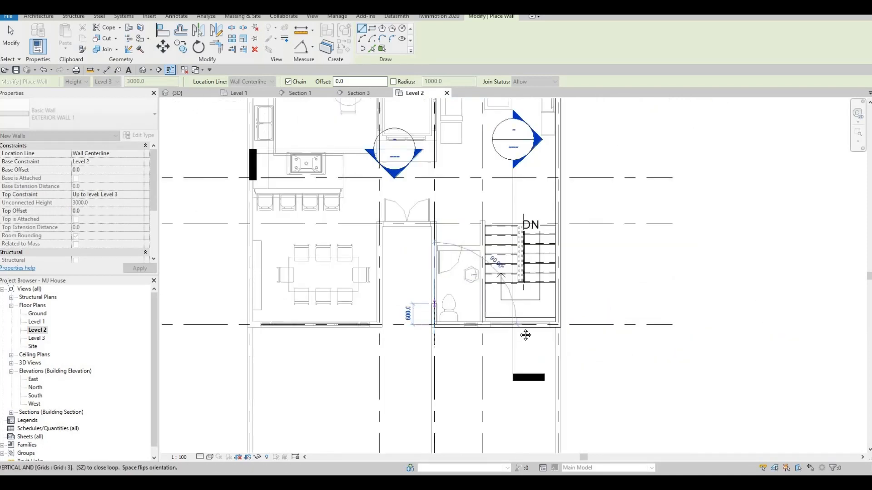
scroll(519, 257, "up", 3)
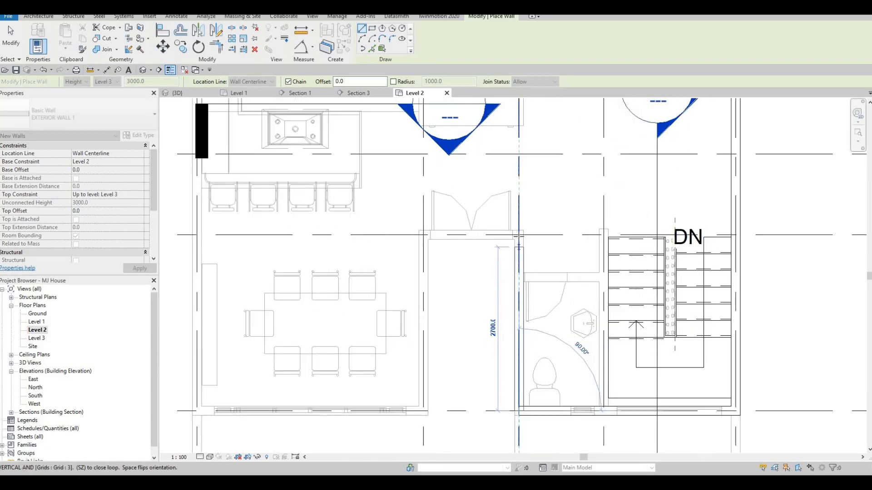
left_click(519, 235)
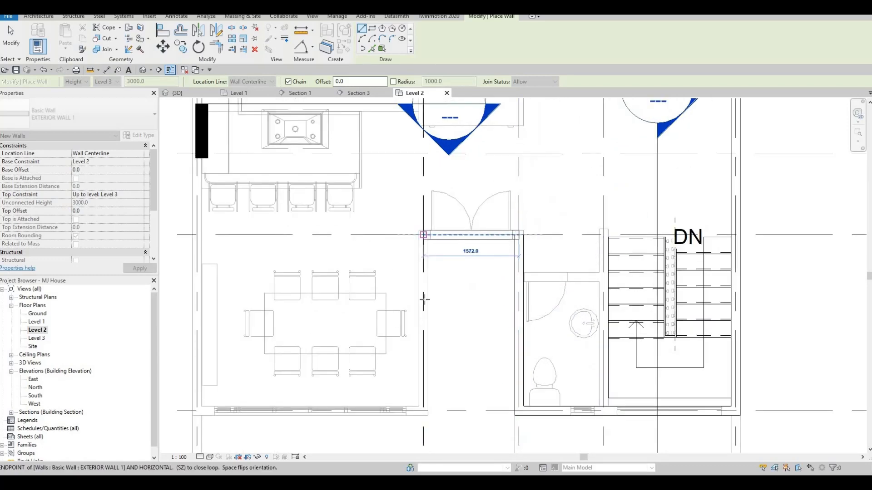
Continue the exterior wall chain 1572 mm along grid F to grid 2, turning down grid 2 to grid G.
left_click(424, 235)
middle_click_drag(443, 350, 568, 327)
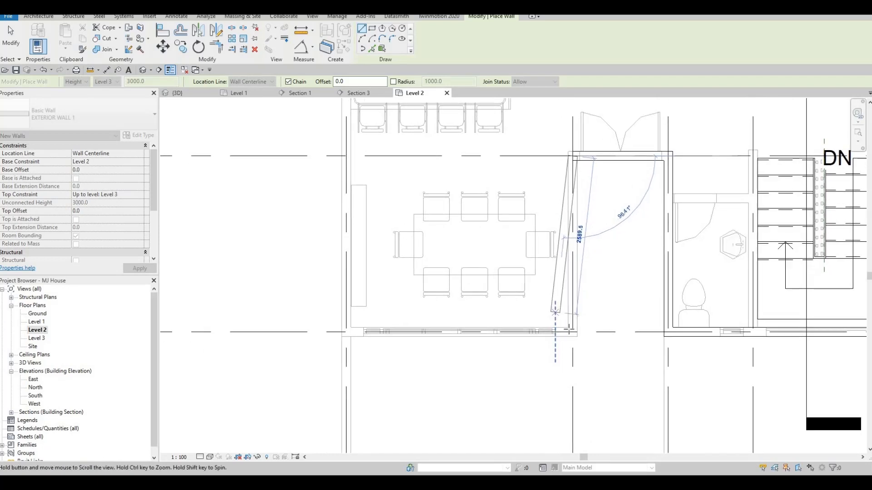
scroll(572, 333, "up", 2)
left_click(574, 332)
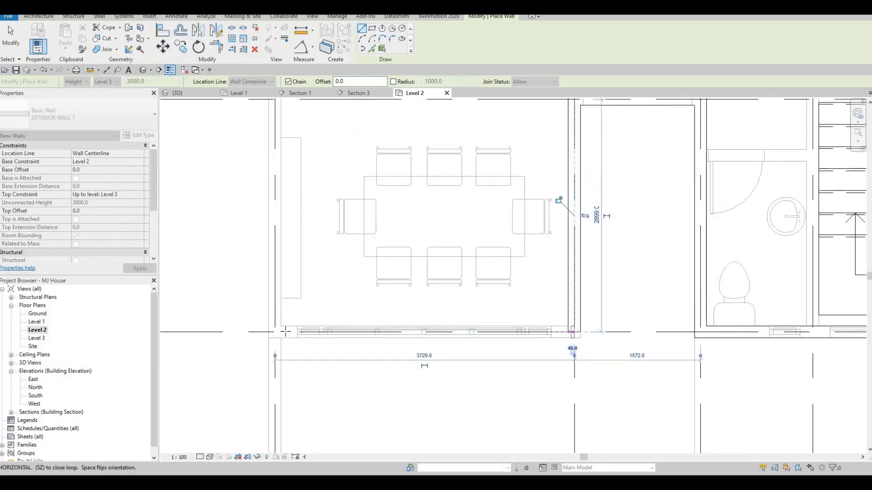
Close the exterior wall outline along grid G to grid 1 and up grid 1 to grid D, and leave the Wall command.
left_click(274, 332)
scroll(284, 273, "down", 2)
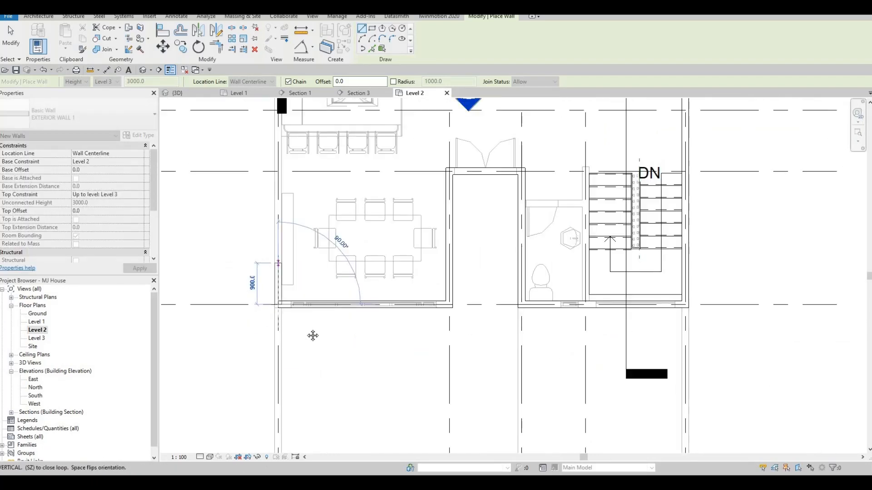
middle_click_drag(311, 334, 322, 316)
scroll(325, 316, "down", 4)
middle_click_drag(318, 255, 331, 315)
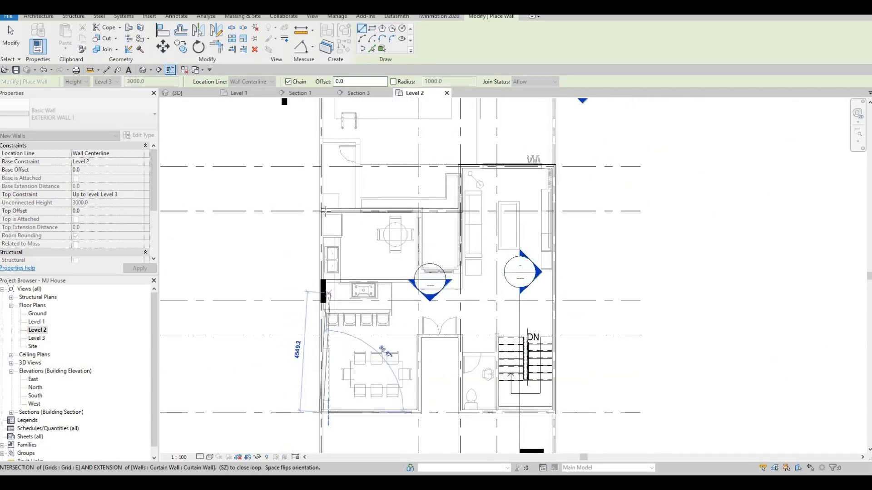
scroll(324, 230, "up", 3)
key("Escape")
key("Escape")
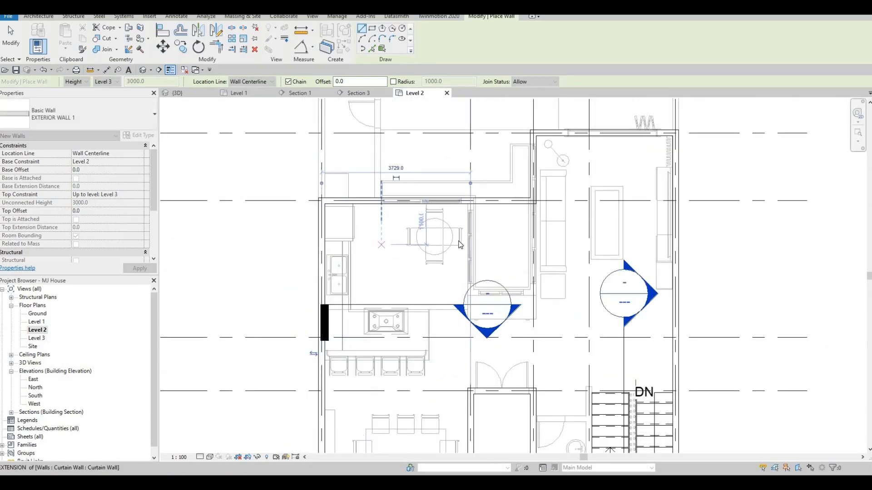
scroll(454, 260, "down", 2)
middle_click_drag(501, 262, 473, 230)
scroll(486, 268, "up", 2)
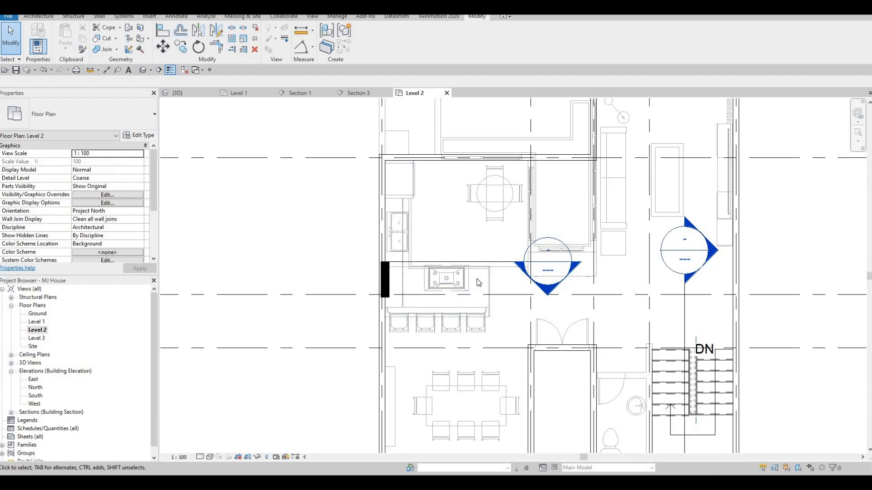
scroll(478, 279, "down", 2)
middle_click_drag(507, 237, 516, 205)
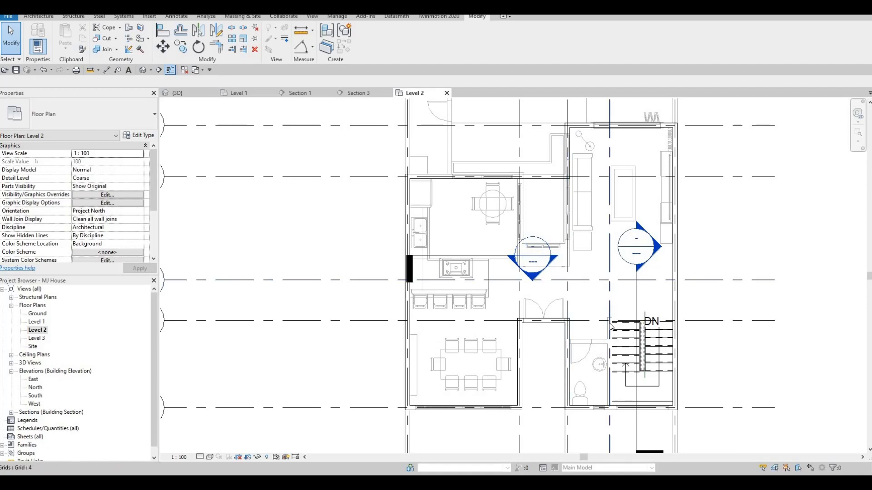
Create a Level 2 wall similar to the INTERIOR WALL 1 beside the stairs, along grid 2 from grid D down to grid E.
scroll(607, 322, "up", 3)
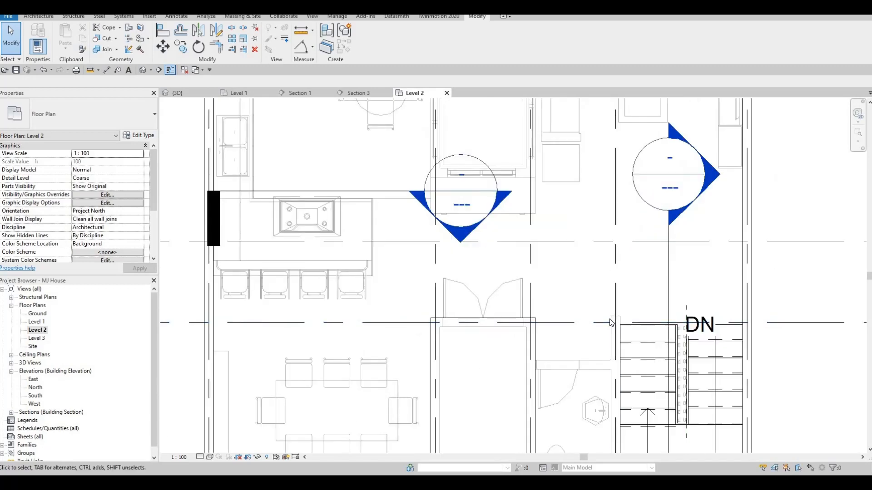
left_click(610, 320)
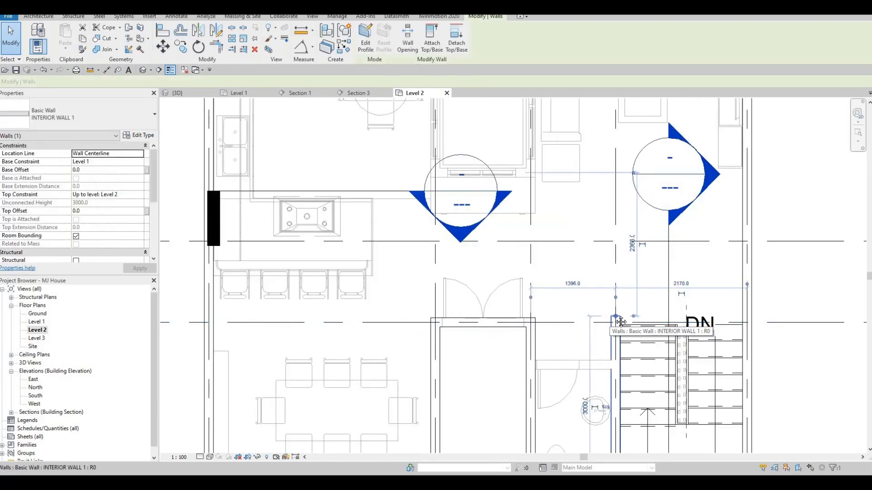
scroll(620, 322, "down", 2)
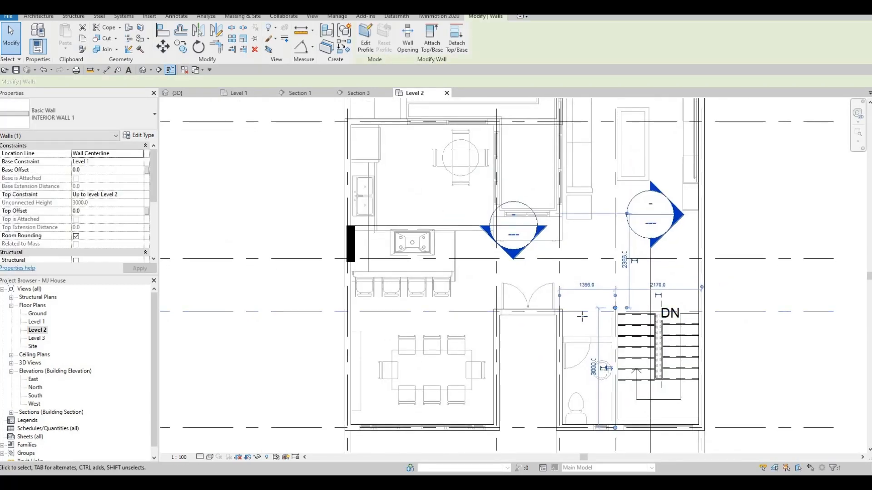
key("c")
key("s")
middle_click_drag(536, 229, 551, 300)
scroll(522, 221, "up", 2)
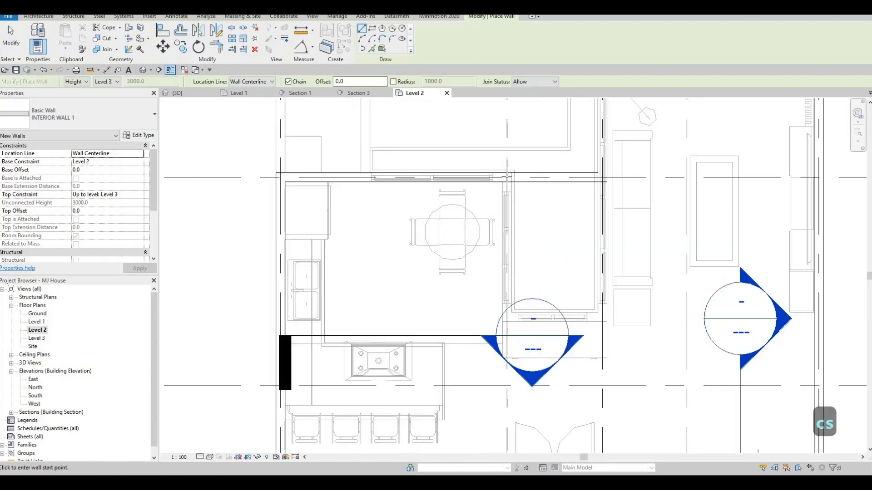
left_click(507, 177)
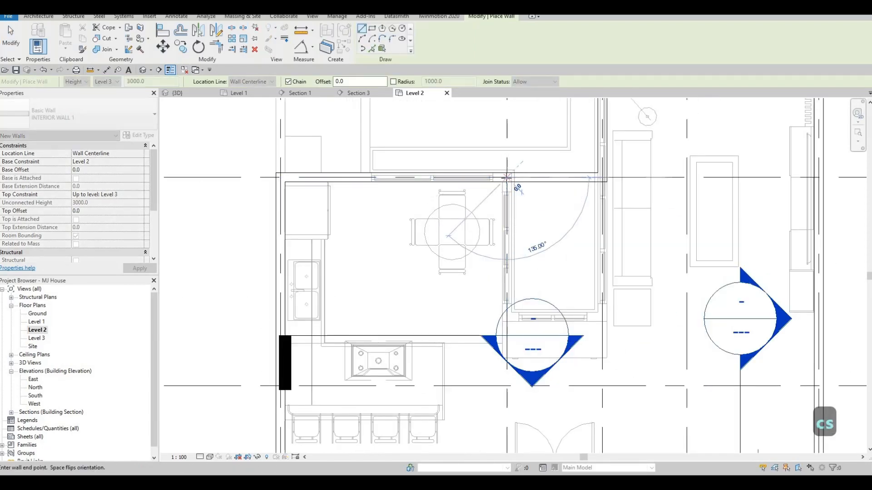
scroll(507, 183, "down", 1)
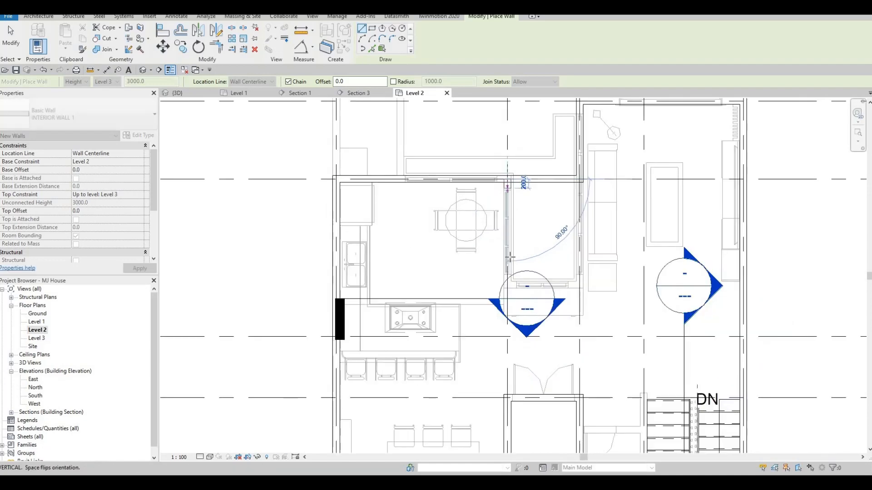
scroll(513, 184, "down", 1)
scroll(556, 268, "down", 2)
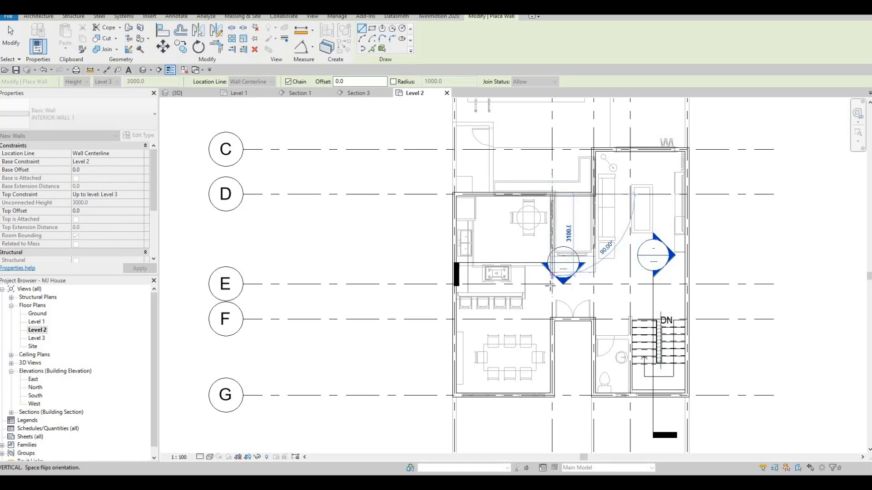
left_click(565, 287)
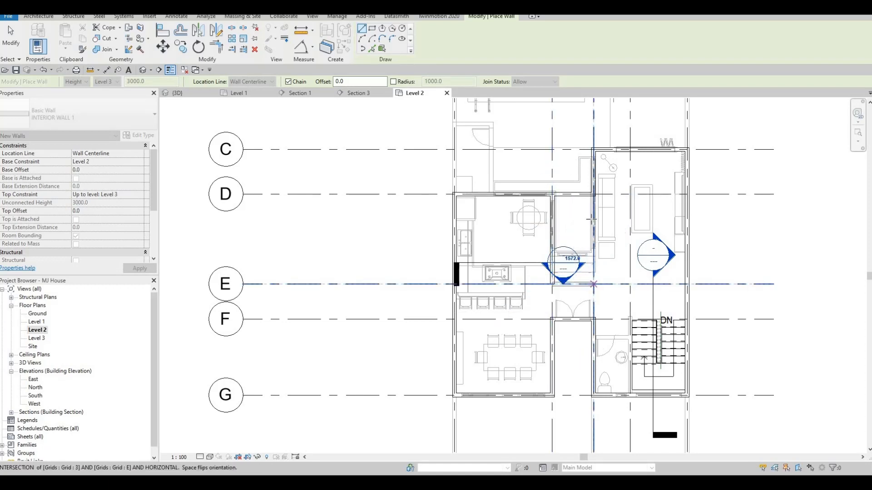
Continue the interior wall chain along grid E to grid 3 and up grid 3 to grid D, and leave the Wall command.
left_click(593, 285)
key("Escape")
key("Escape")
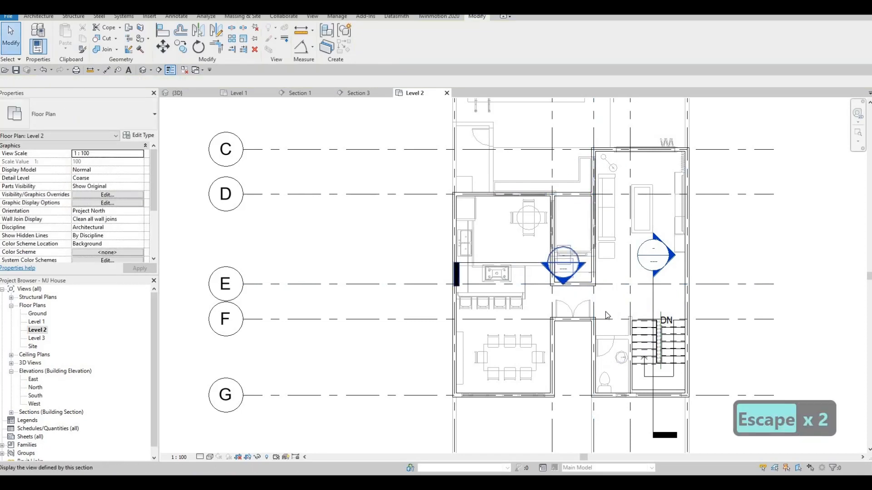
middle_click_drag(592, 292, 586, 280)
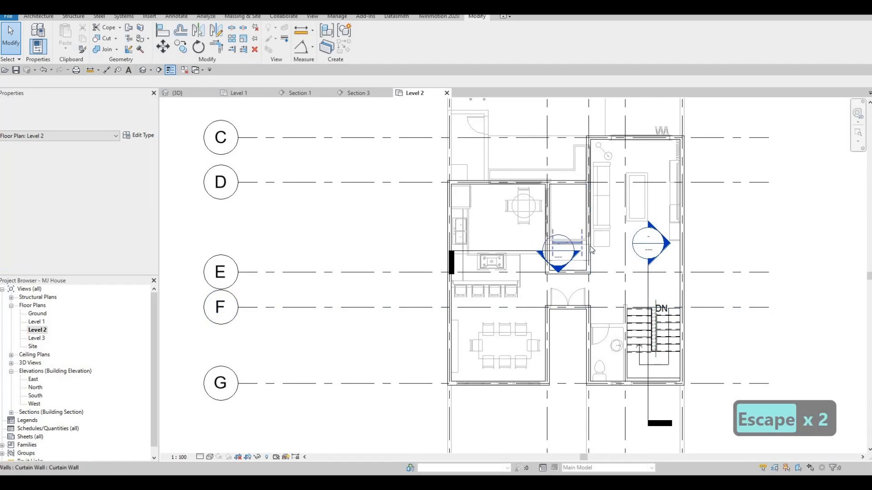
key("Escape")
key("Escape")
Create a similar INTERIOR WALL 1 chain along grid F from grid 3 to grid 4, turning down grid 4 to grid G.
scroll(584, 255, "up", 2)
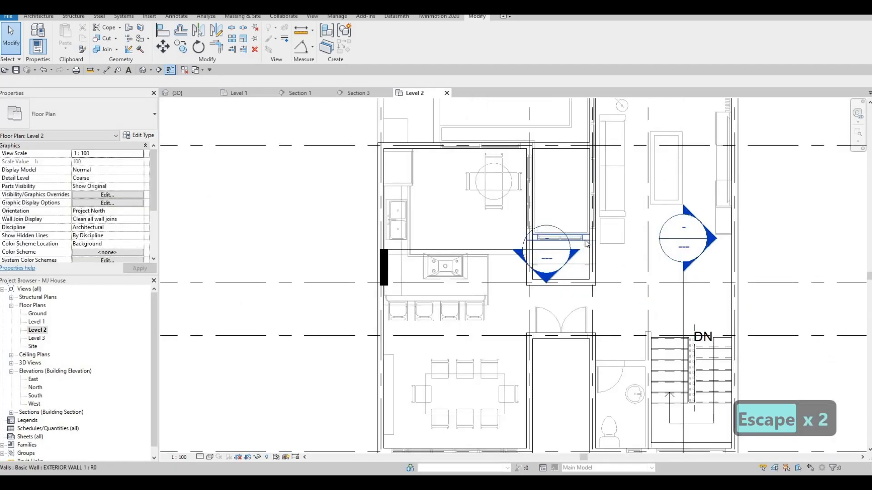
left_click(593, 269)
key("Escape")
left_click(591, 272)
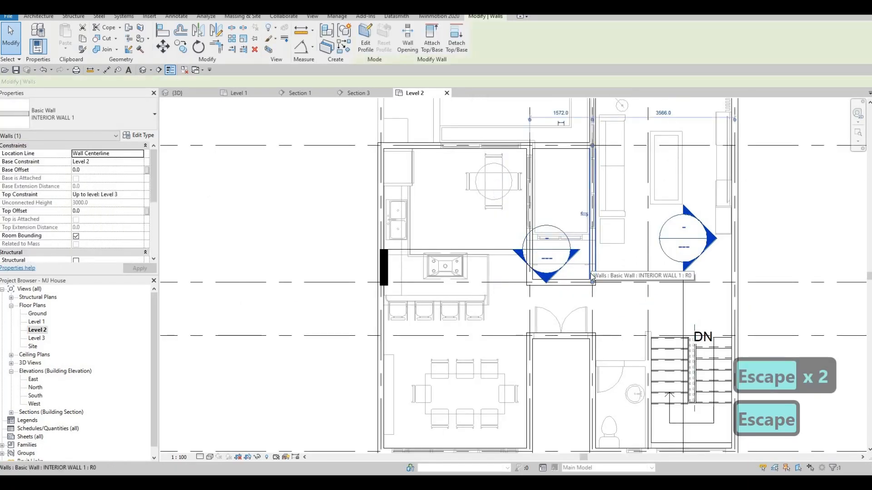
key("c")
key("s")
middle_click_drag(588, 313, 534, 281)
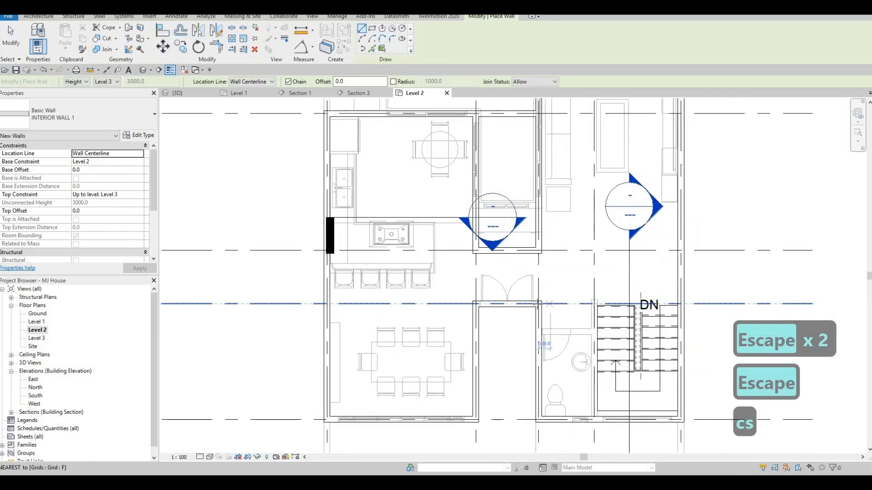
left_click(563, 303)
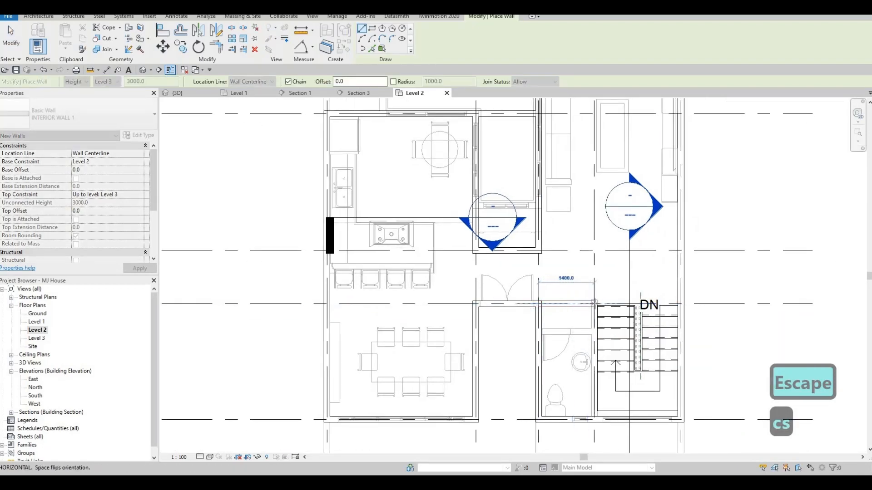
left_click(594, 304)
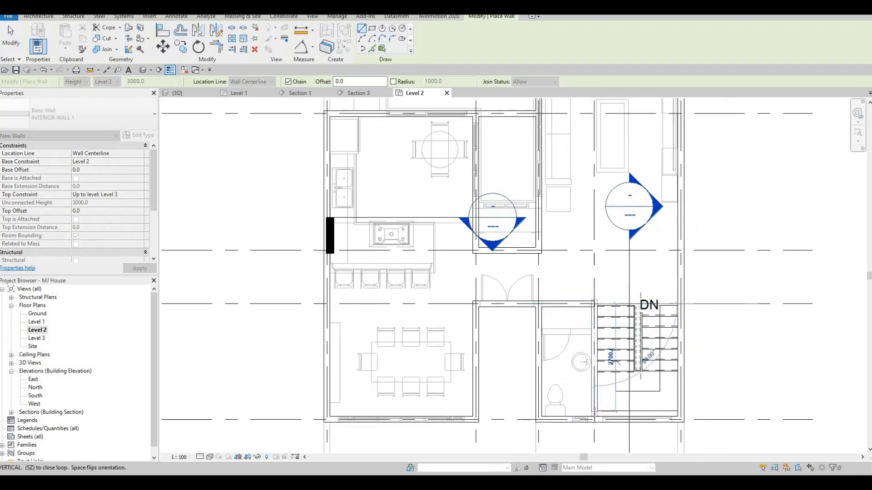
key("Escape")
key("Escape")
key("Escape")
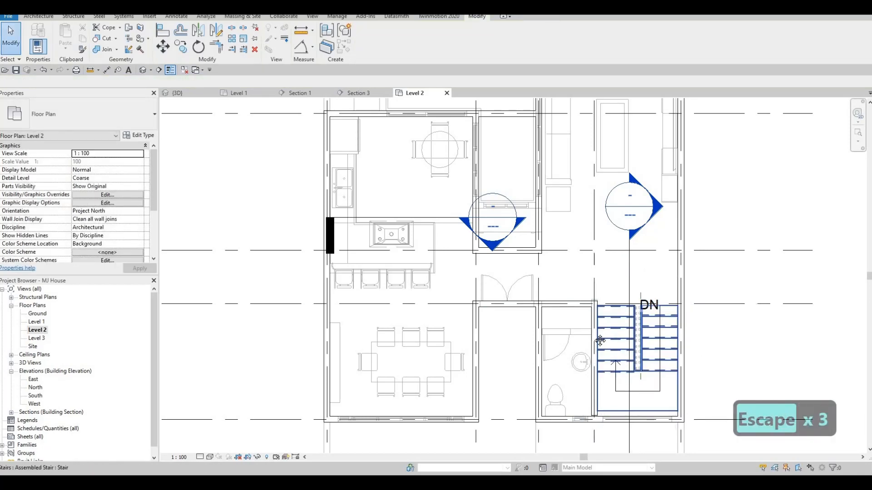
Place a door similar to the underlay bathroom door in the grid F wall between grids 3 and 4, 460 mm from grid 3, and leave the Door command.
scroll(599, 340, "down", 2)
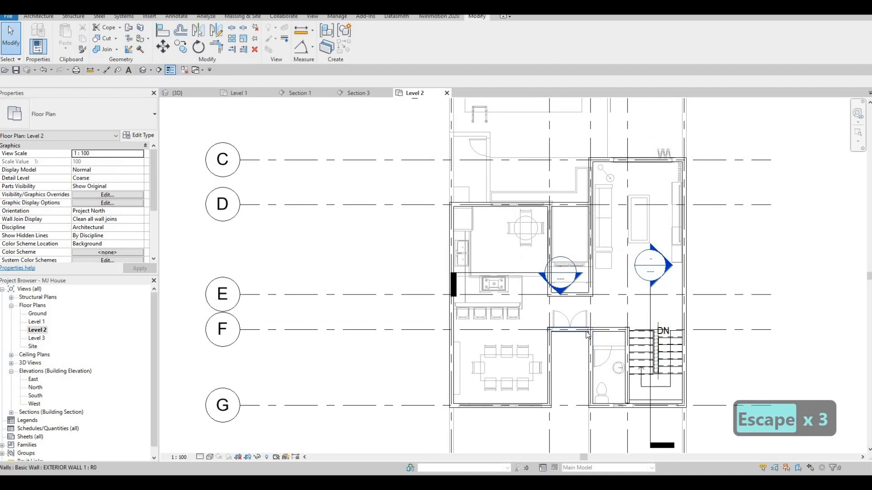
left_click(602, 363)
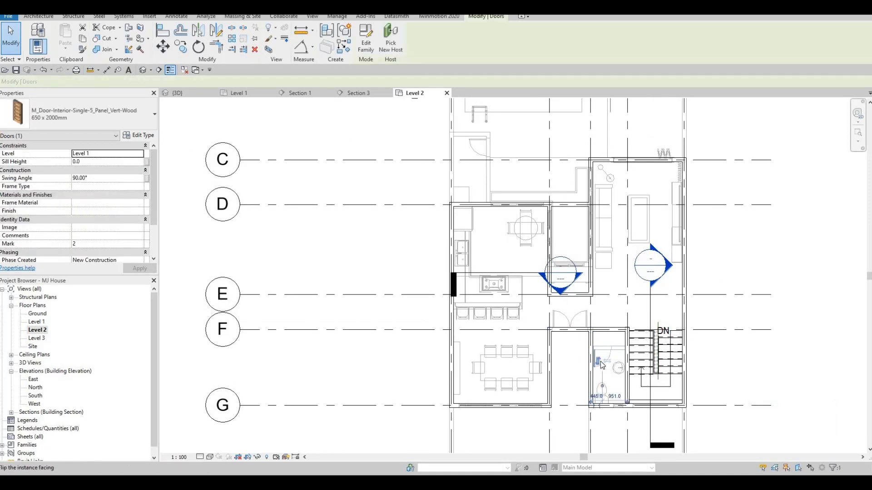
key("c")
key("s")
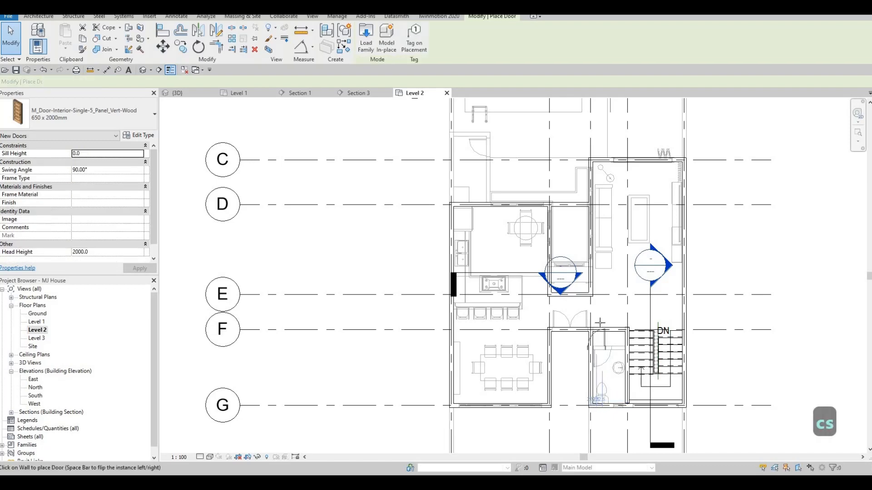
scroll(602, 336, "up", 3)
scroll(602, 321, "up", 3)
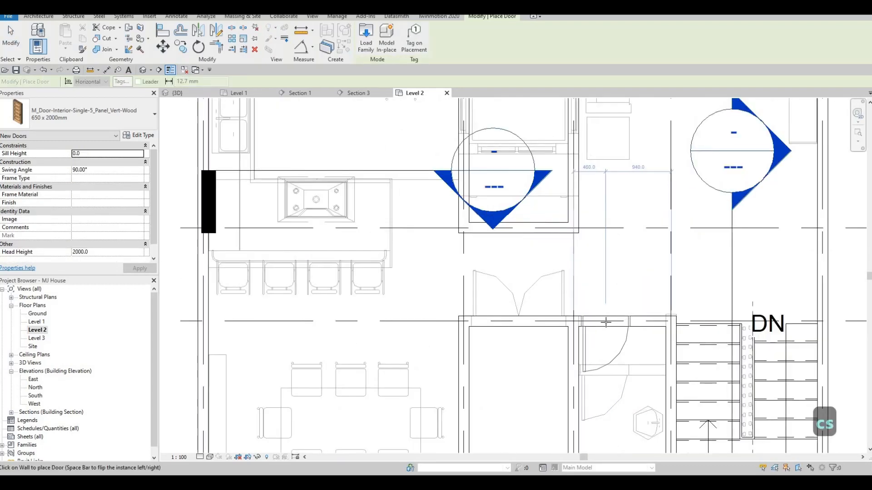
scroll(606, 307, "down", 4)
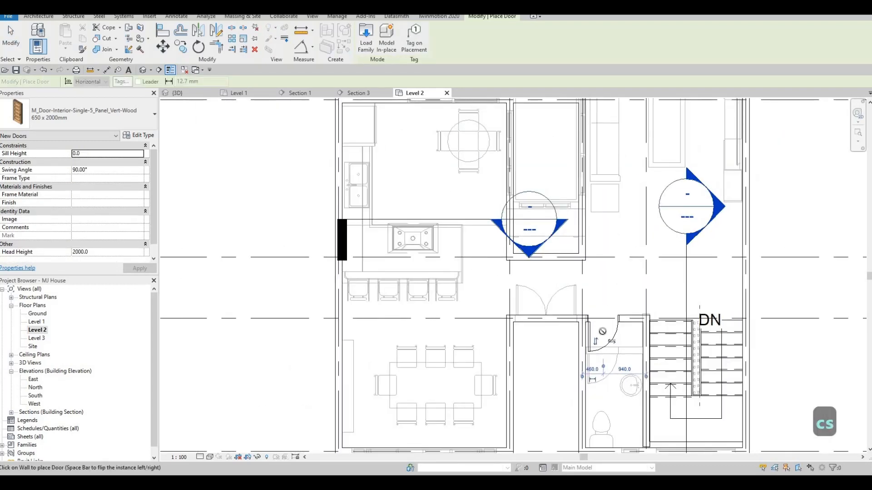
scroll(628, 312, "down", 2)
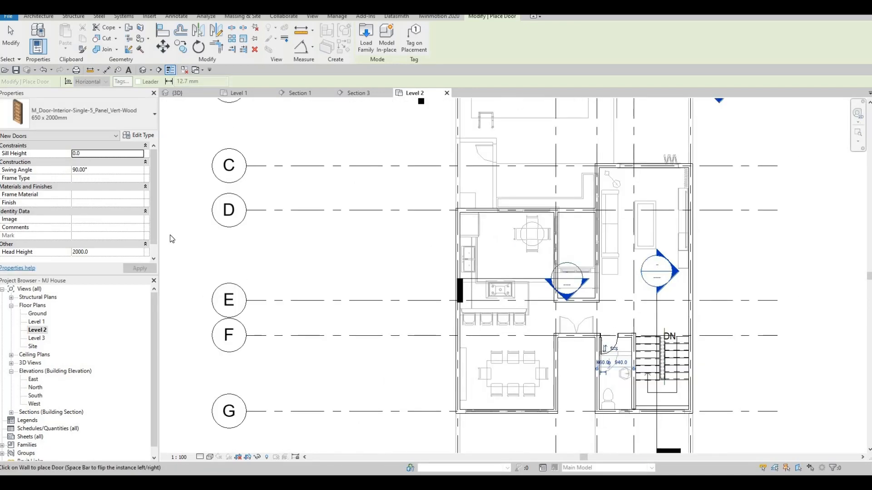
key("Escape")
key("Escape")
Set the Level 2 view's underlay base level to None.
scroll(101, 205, "down", 6)
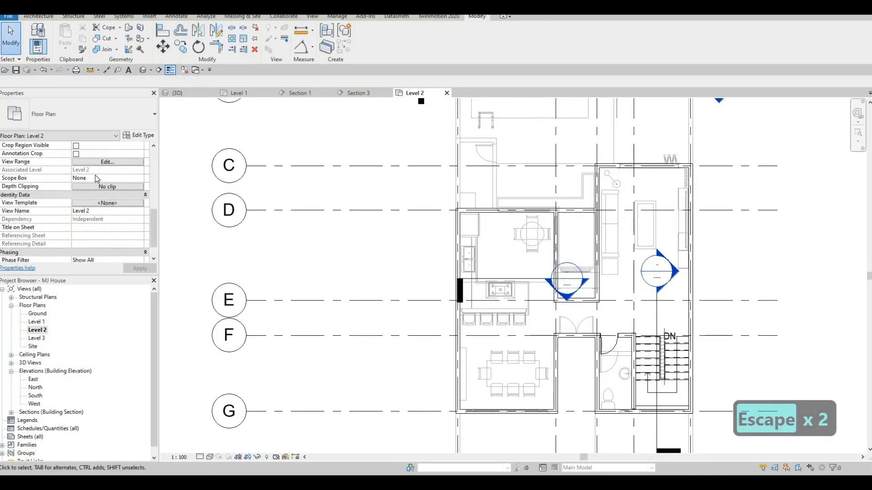
scroll(86, 216, "up", 5)
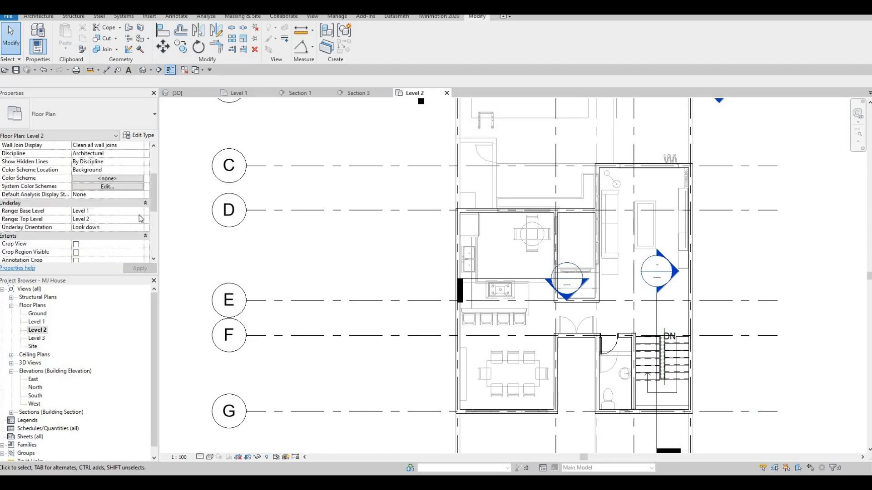
left_click(124, 213)
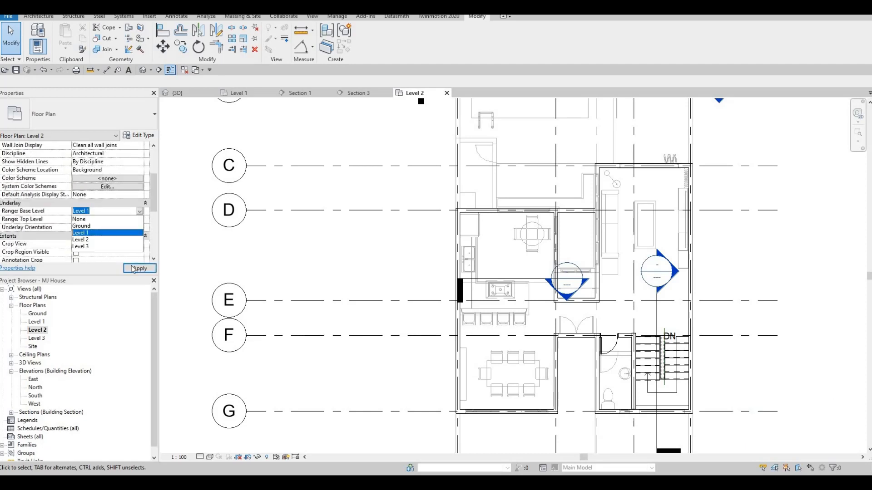
left_click(104, 219)
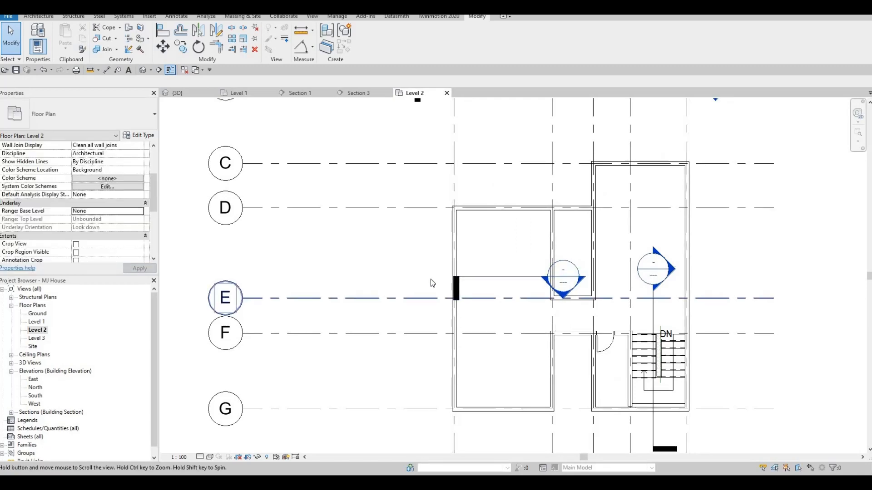
key("Escape")
middle_click_drag(431, 282, 392, 256)
key("Escape")
scroll(454, 286, "down", 3)
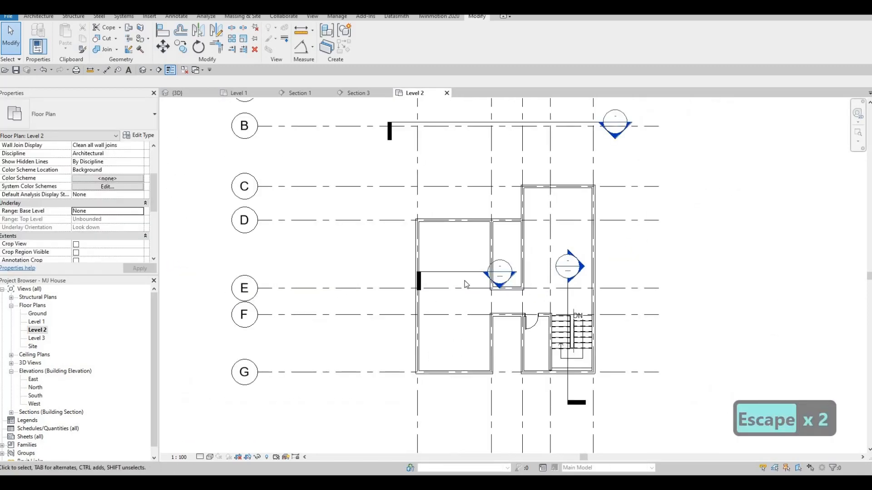
scroll(513, 266, "up", 2)
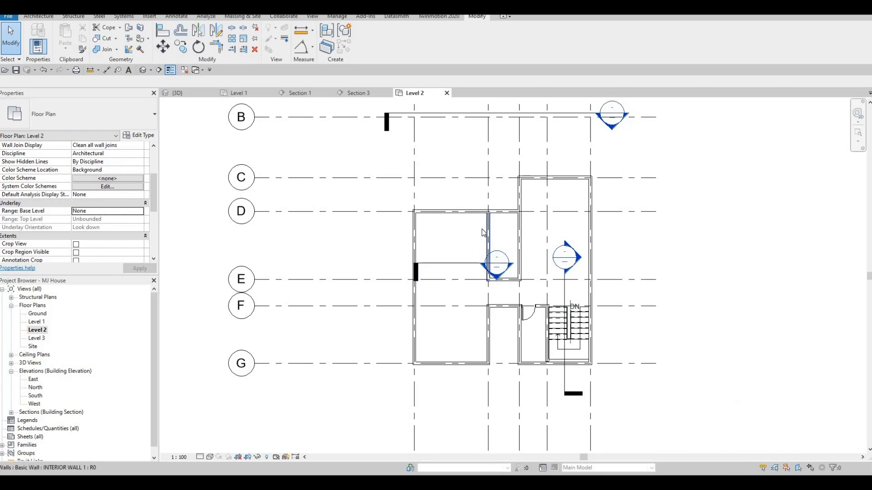
mouse_move(481, 249)
middle_mouse_down()
mouse_move(494, 233)
mouse_move(498, 252)
middle_mouse_up()
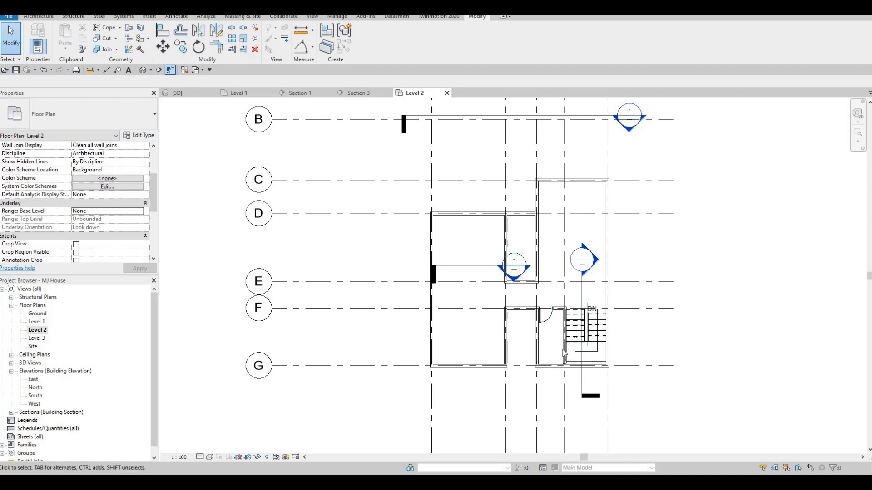
Place a similar 650 x 2000mm door in the grid 3 wall, 500 mm below grid D, and leave the Door command.
left_click(546, 313)
key("c")
key("s")
scroll(529, 231, "up", 3)
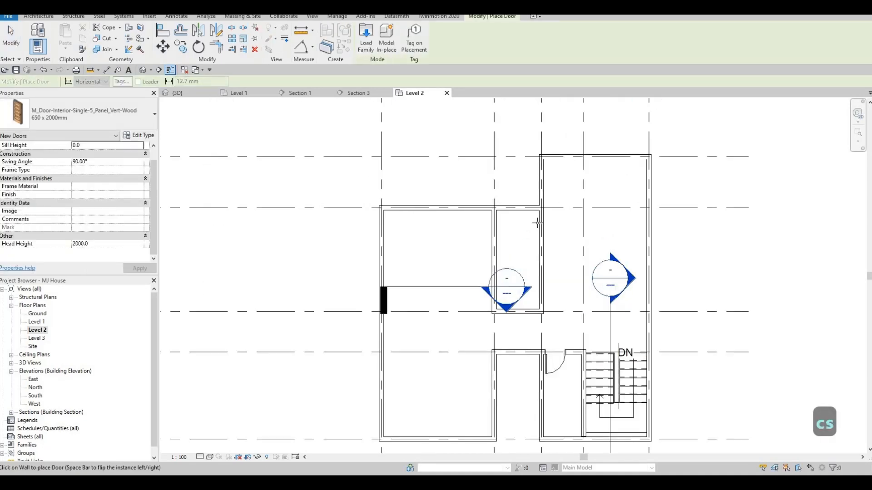
left_click(537, 223)
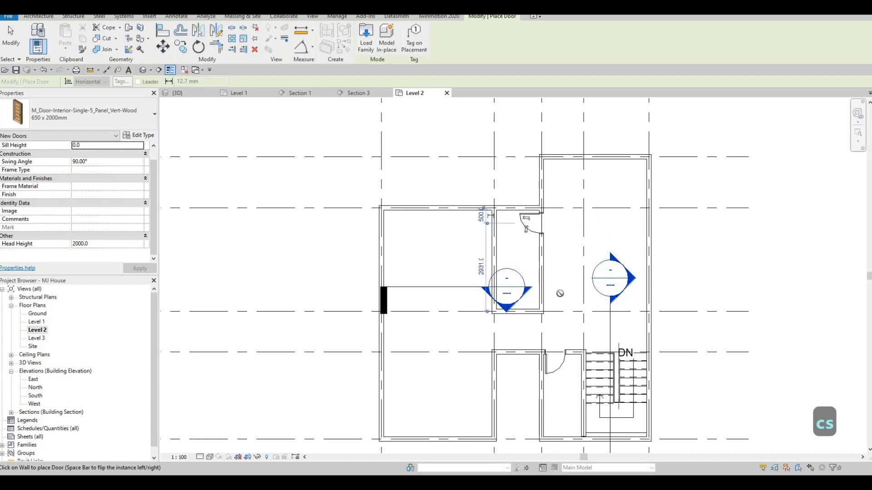
key("Escape")
key("Escape")
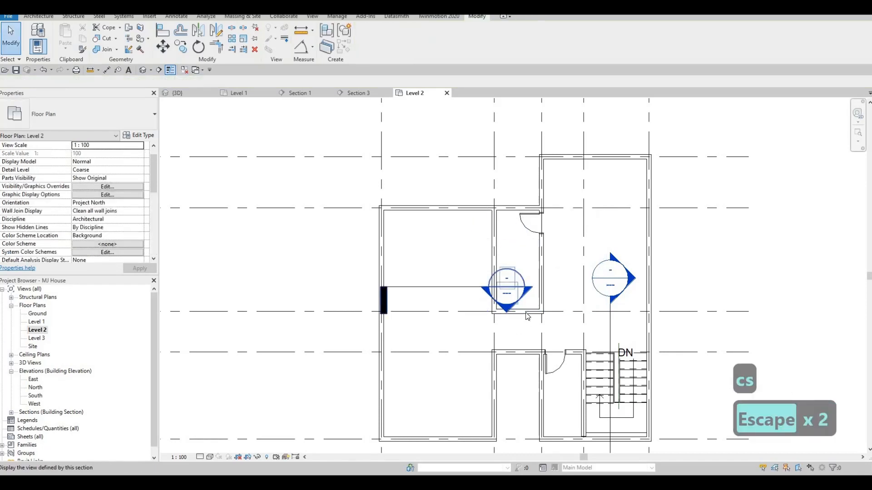
key("Escape")
Extend the interior wall on grid E from grid 3 to the exterior wall on grid 5.
left_click(539, 313)
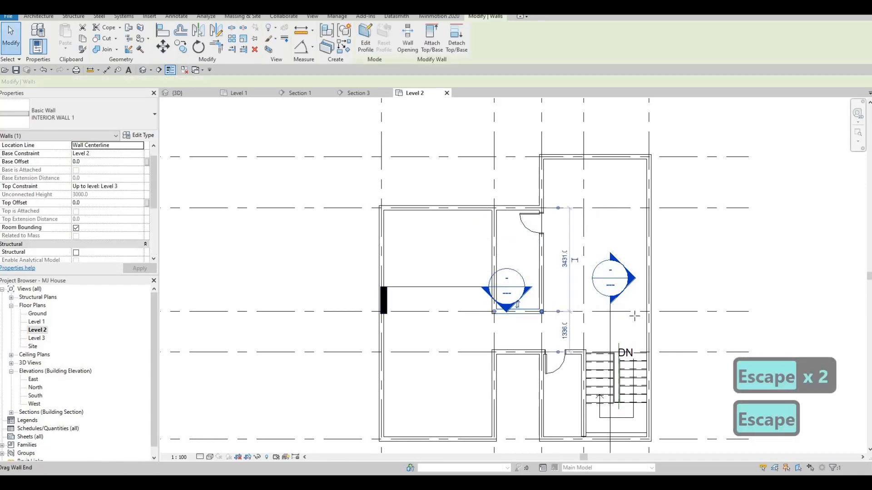
left_click_drag(642, 312, 648, 313)
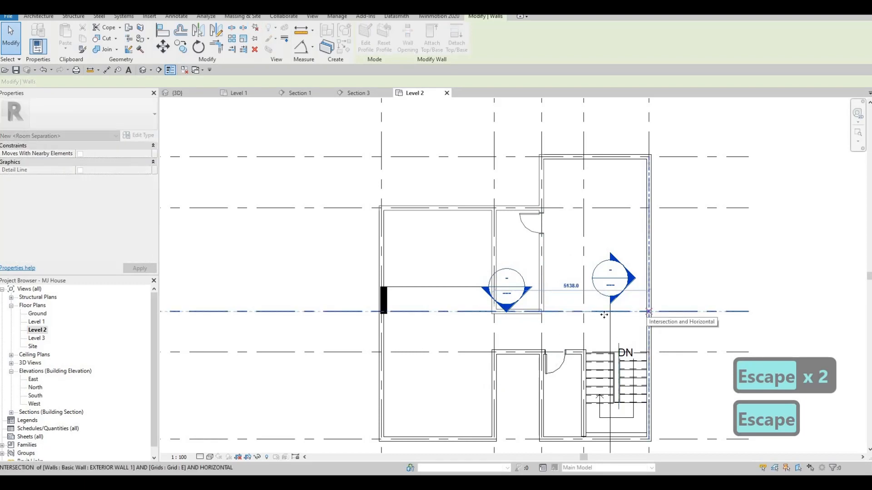
key("Escape")
middle_click_drag(587, 321, 671, 329)
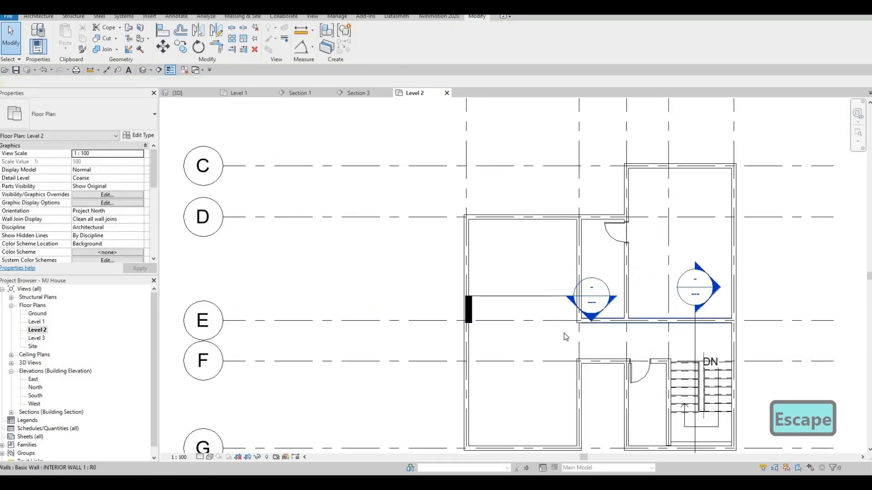
middle_click_drag(606, 324, 609, 307)
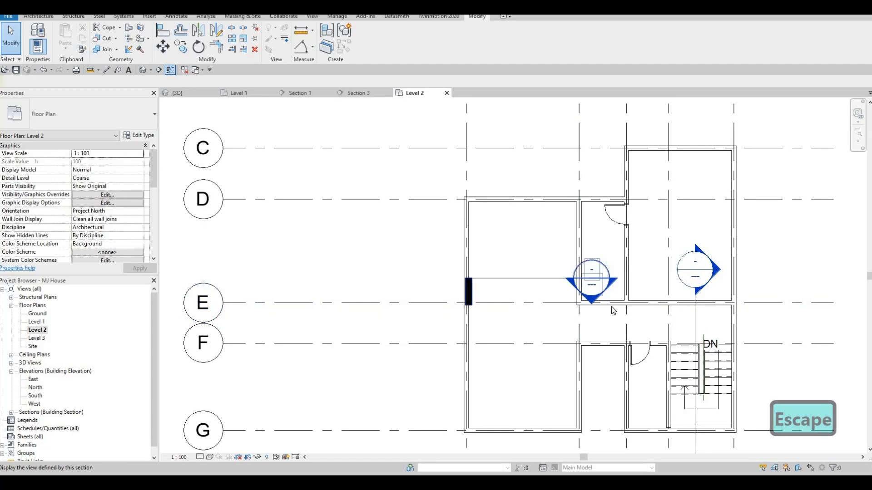
Create a similar INTERIOR WALL 1 segment from grid E down to grid F, 1000 mm from grid 2 towards grid 1.
left_click(617, 307)
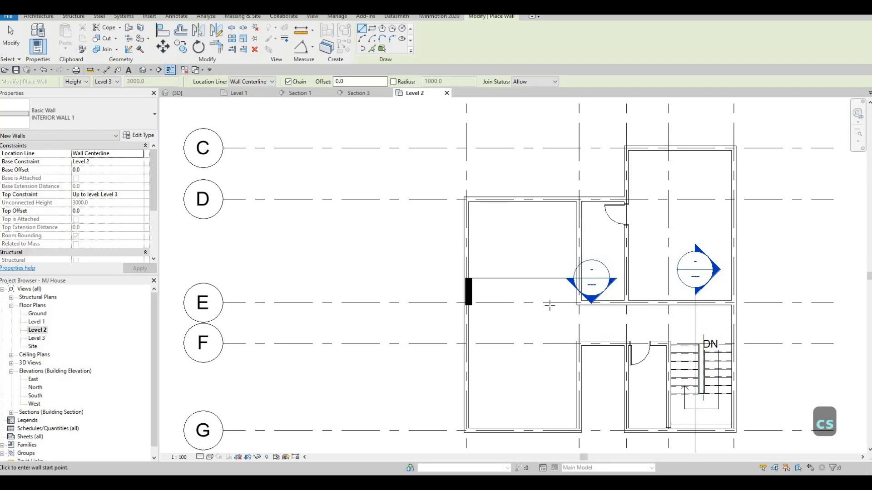
left_click(546, 338)
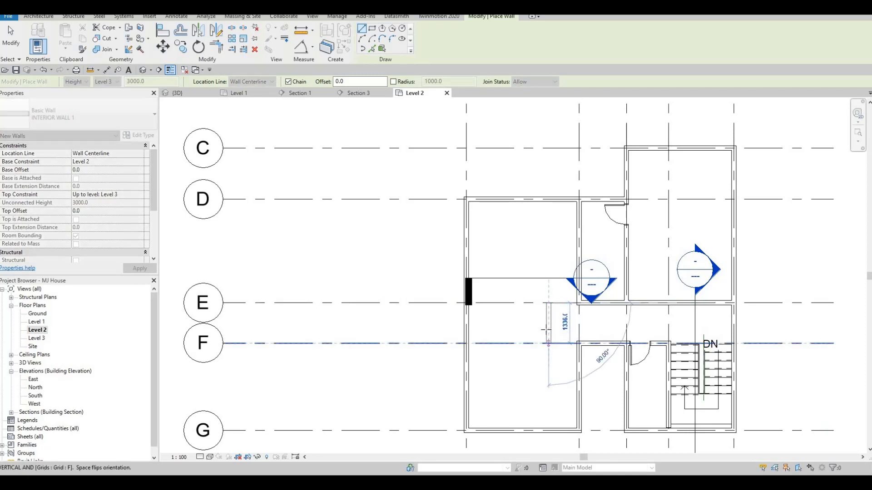
left_click(548, 343)
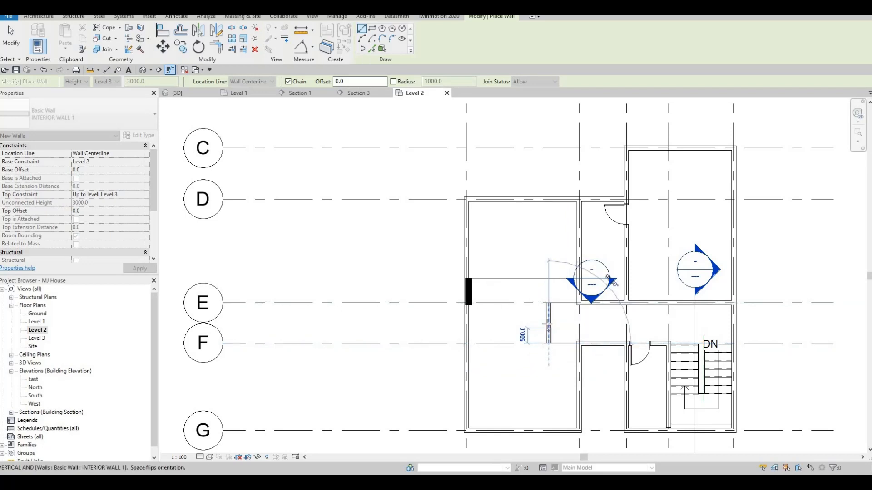
left_click(548, 324)
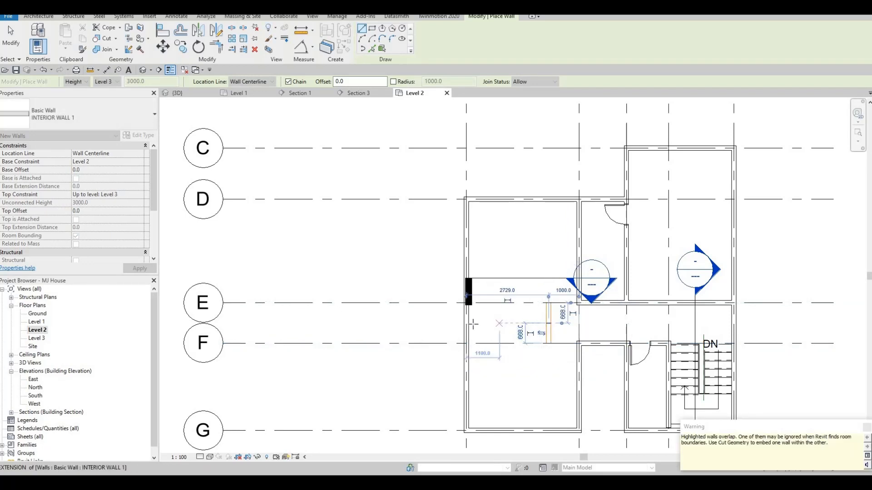
key("Escape")
key("Escape")
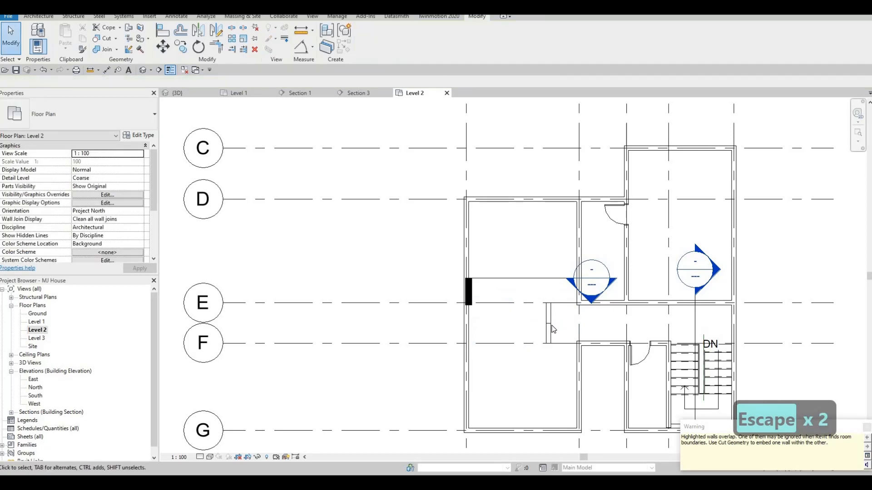
scroll(553, 329, "up", 1)
key("Escape")
left_click(549, 328)
key("Delete")
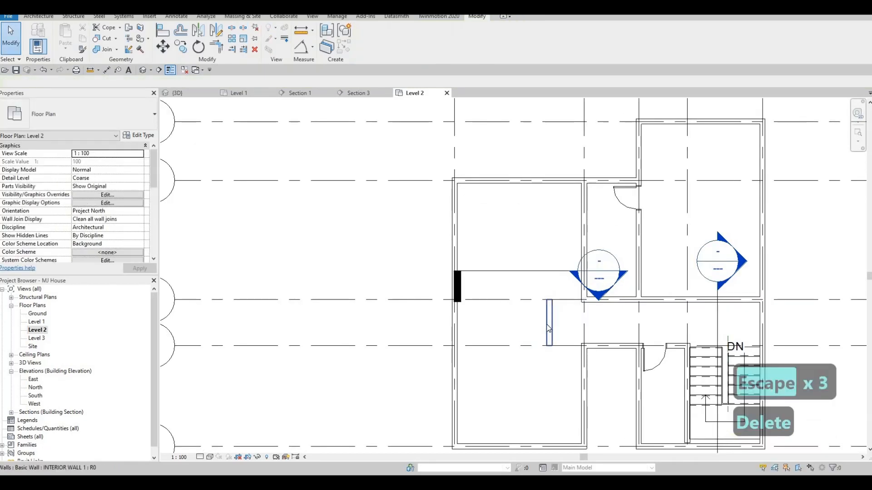
Create a similar INTERIOR WALL 1 from the midpoint of the short wall to the exterior wall on grid 1, and leave the Wall command.
left_click(548, 327)
key("c")
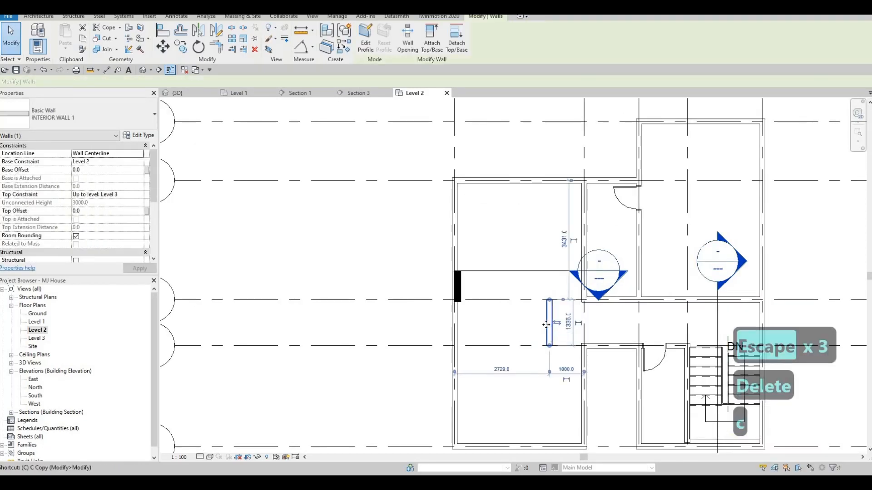
key("s")
left_click(548, 324)
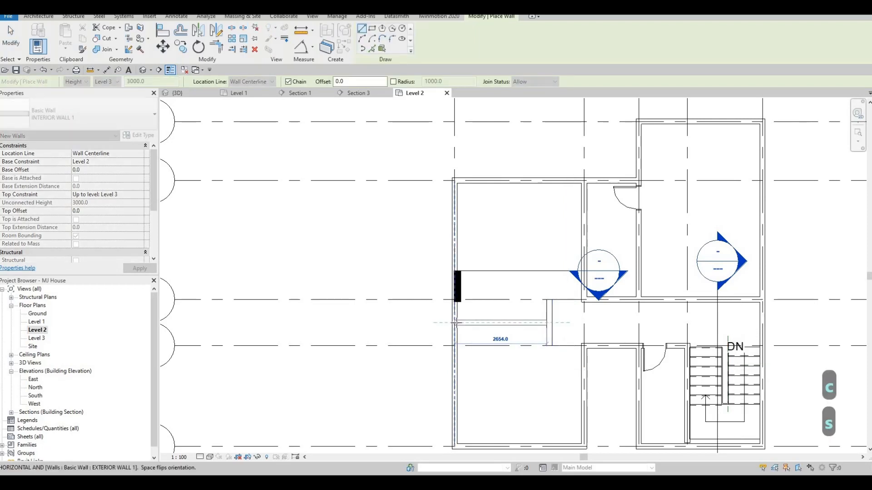
left_click(455, 323)
key("Escape")
key("Escape")
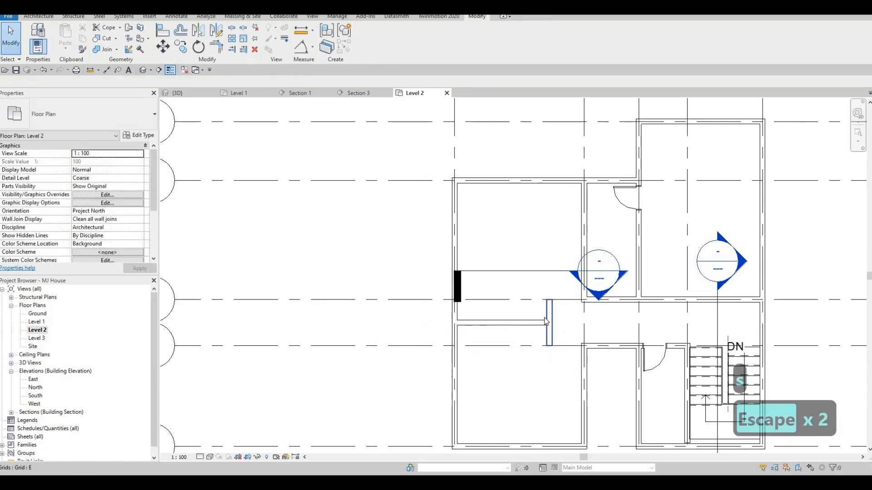
Extend the interior walls on grids E and F past grid 2 to the ends of the short wall between them.
middle_click_drag(550, 317, 592, 320)
key("Escape")
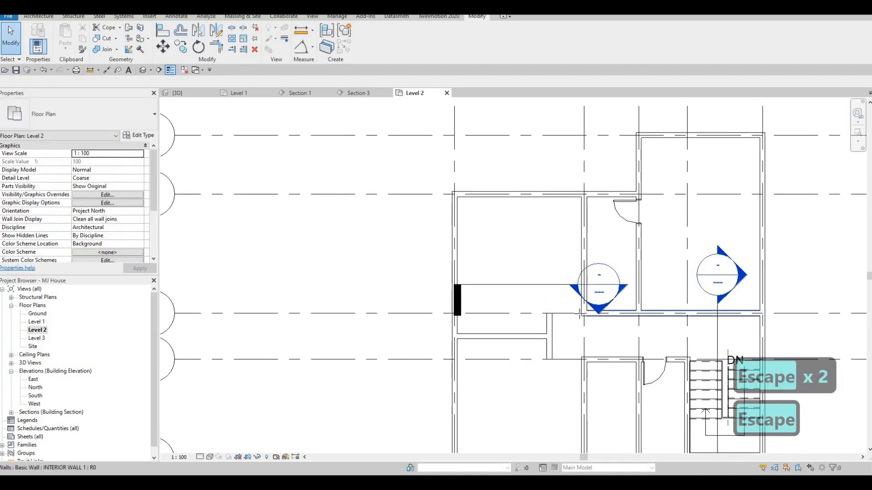
left_click(579, 314)
left_click_drag(584, 313, 549, 314)
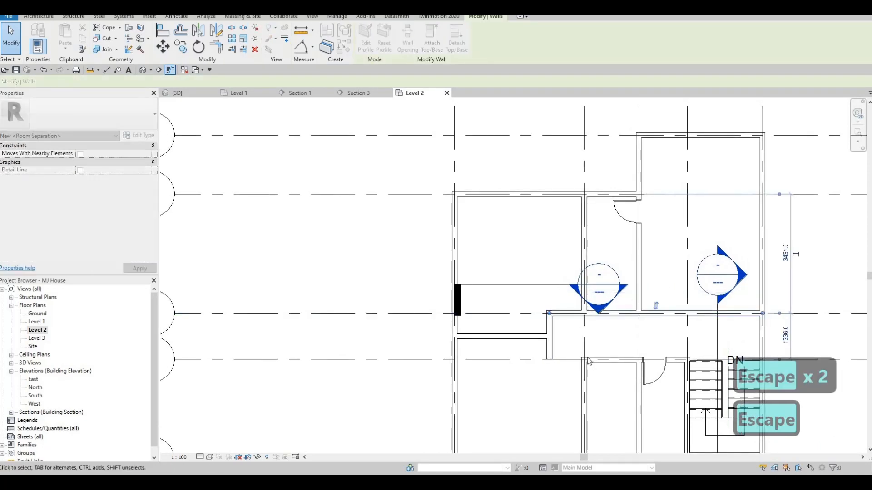
key("Escape")
left_click(553, 354)
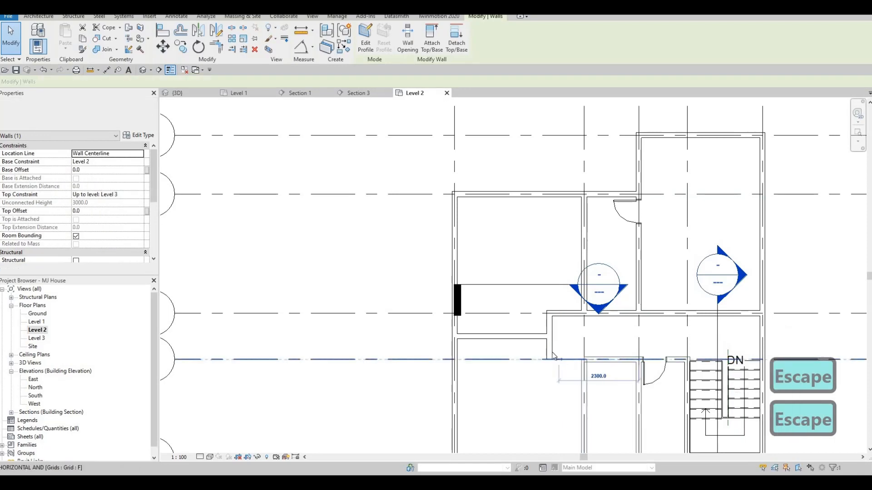
key("Escape")
key("Escape")
scroll(552, 354, "down", 2)
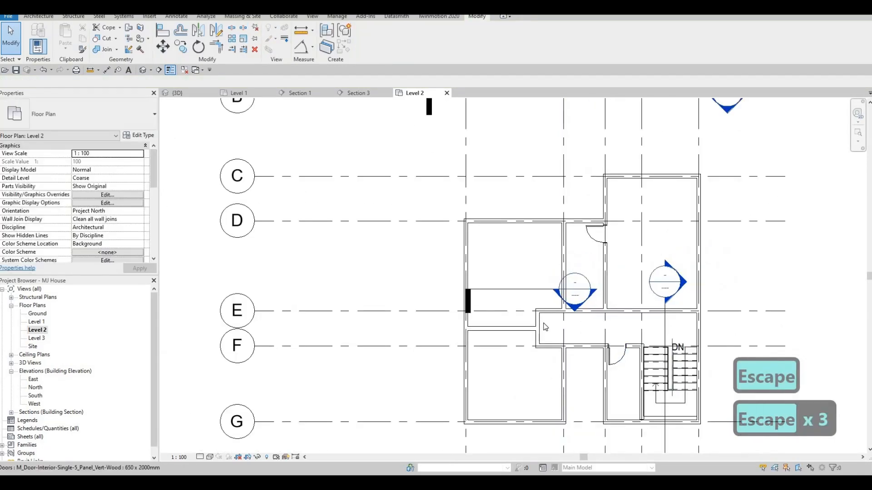
Create a similar 650 x 2000 mm interior door in the grid E wall, centred 500 mm from grid 2 towards the short wall.
left_click(537, 339)
scroll(511, 327, "up", 2)
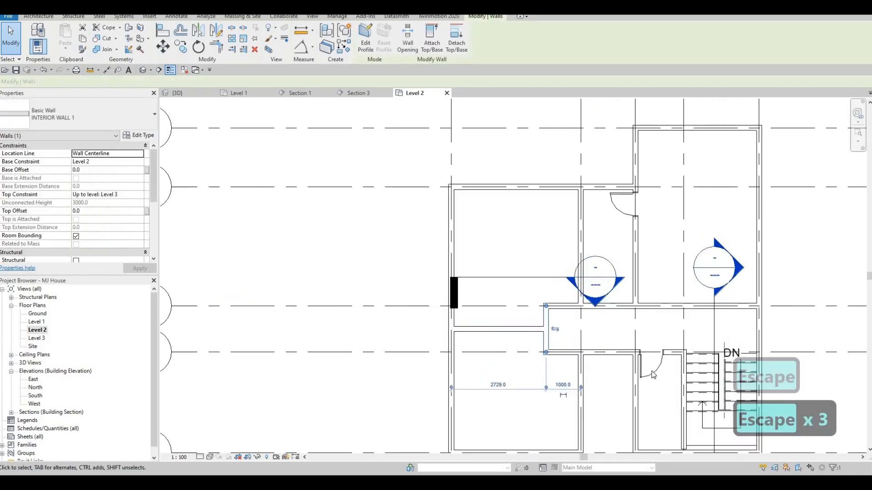
key("Escape")
key("Escape")
left_click(652, 372)
key("c")
key("s")
scroll(566, 306, "up", 1)
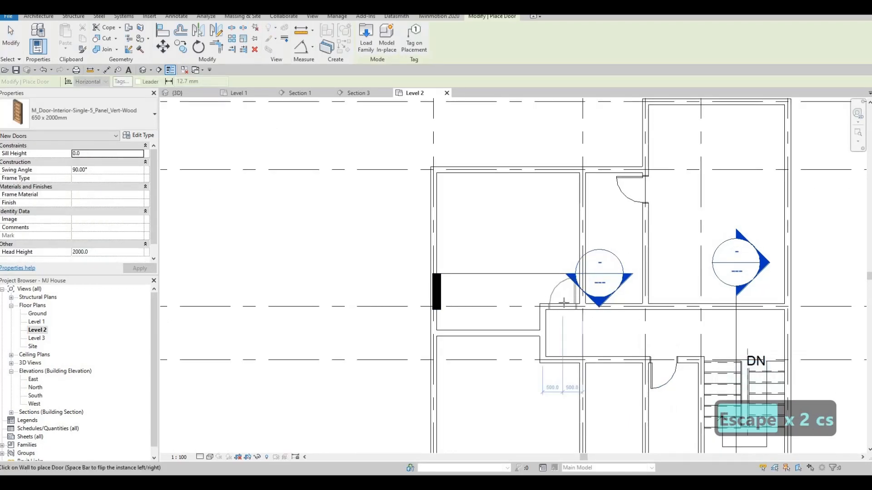
left_click(565, 304)
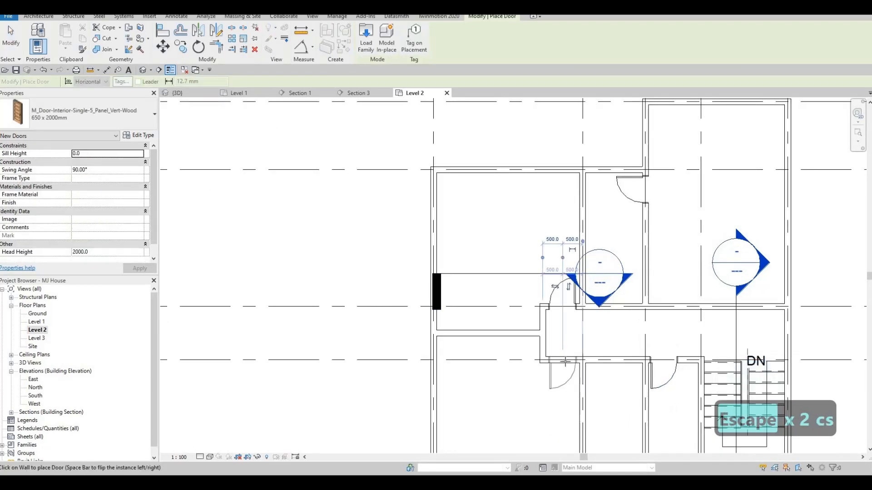
Place a matching door with flipped hand in the grid F wall between the short wall and grid 2, and leave the Door command.
key("space")
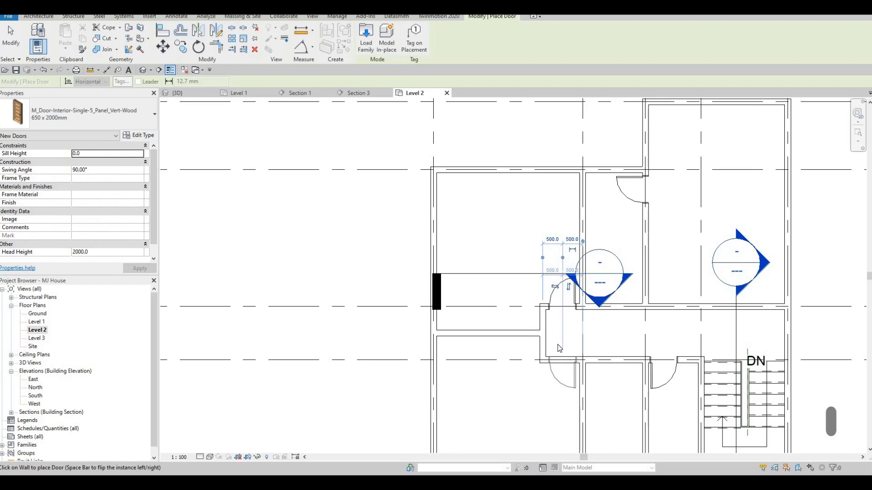
key("Escape")
key("Escape")
key("Escape")
scroll(551, 350, "down", 2)
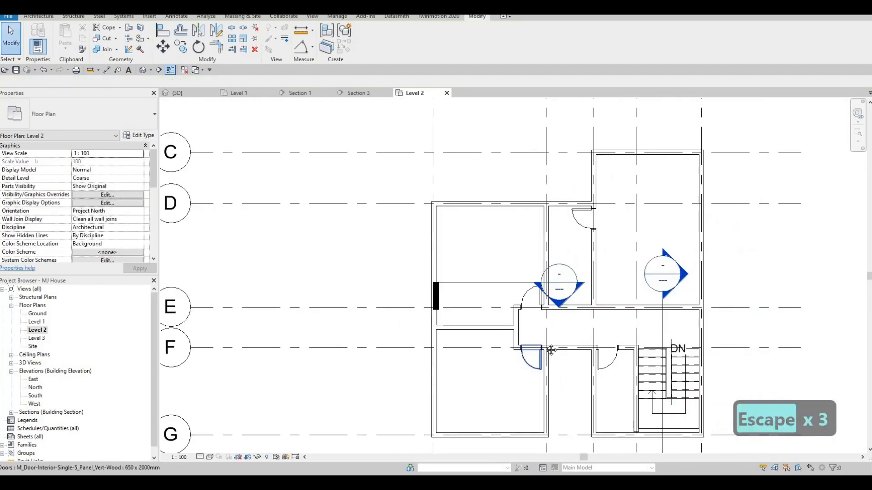
middle_click_drag(550, 323, 550, 337)
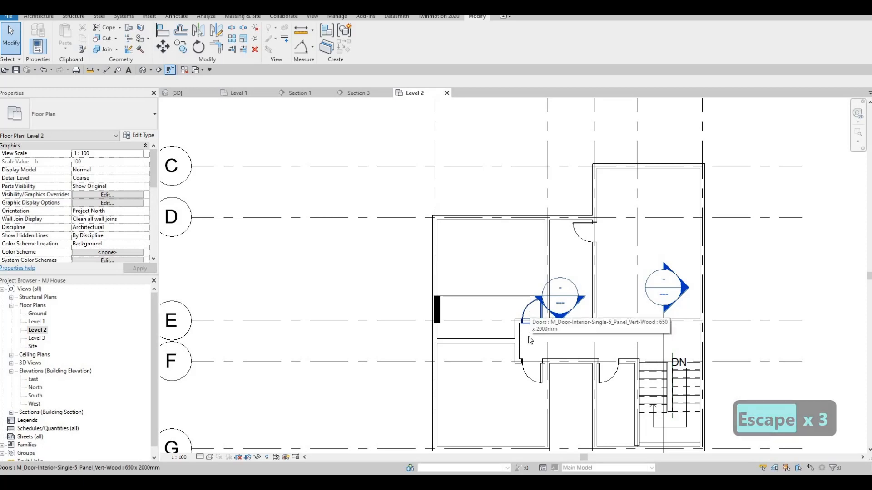
Change the two doors between the short wall and grid 2 to the 700 x 2000mm type.
left_click(531, 313)
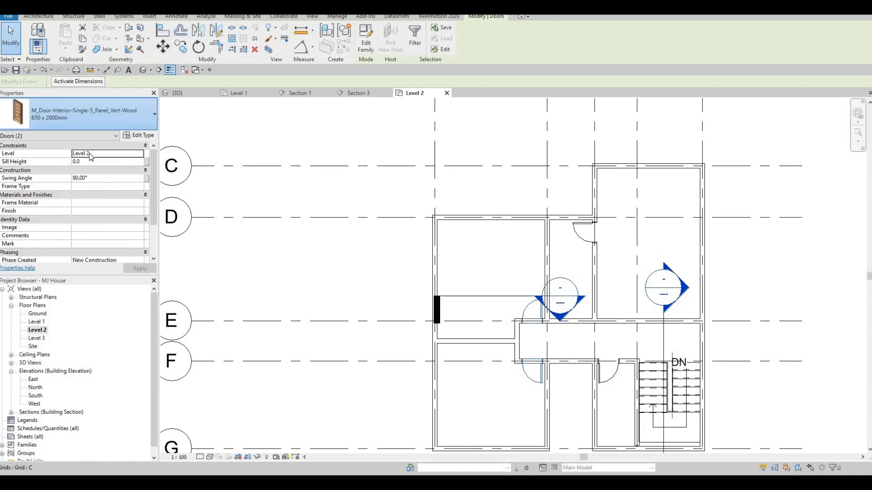
left_click(108, 119)
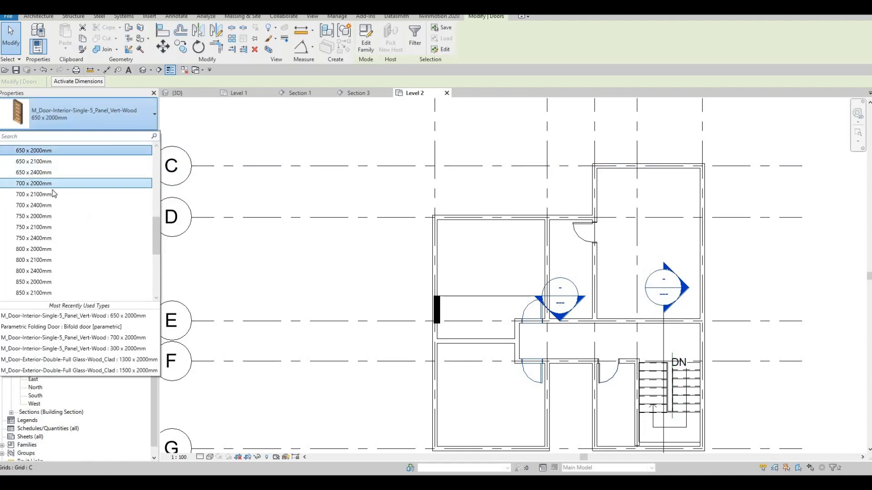
left_click(272, 249)
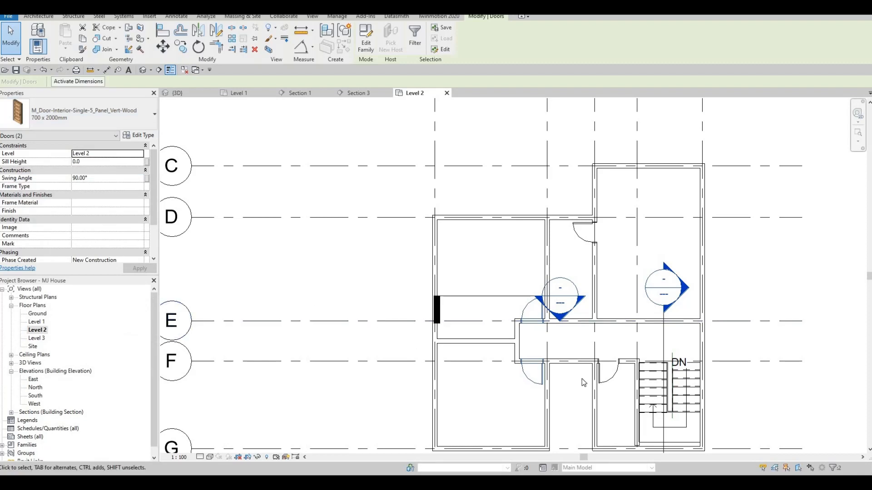
key("Escape")
key("Escape")
Create a similar 700 x 2000 mm door in the grid E wall, 500 mm past grid 3 towards grid 4, hinged on the grid 3 side.
left_click(534, 381)
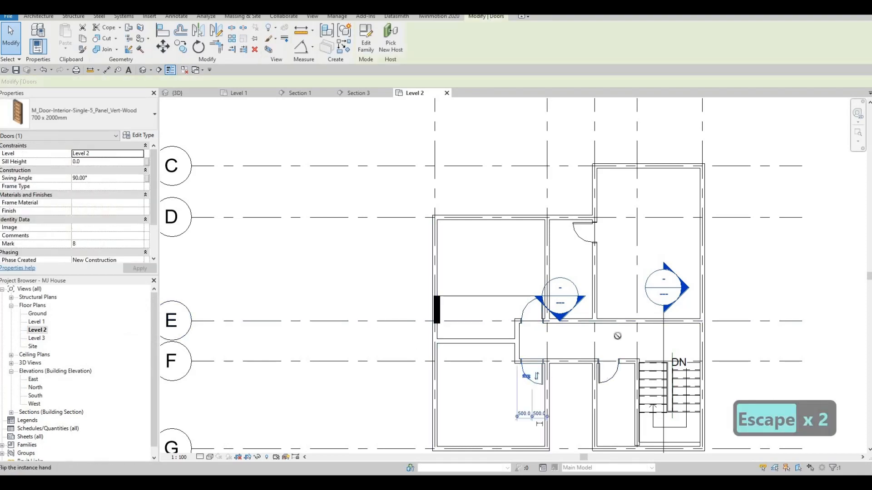
key("c")
key("s")
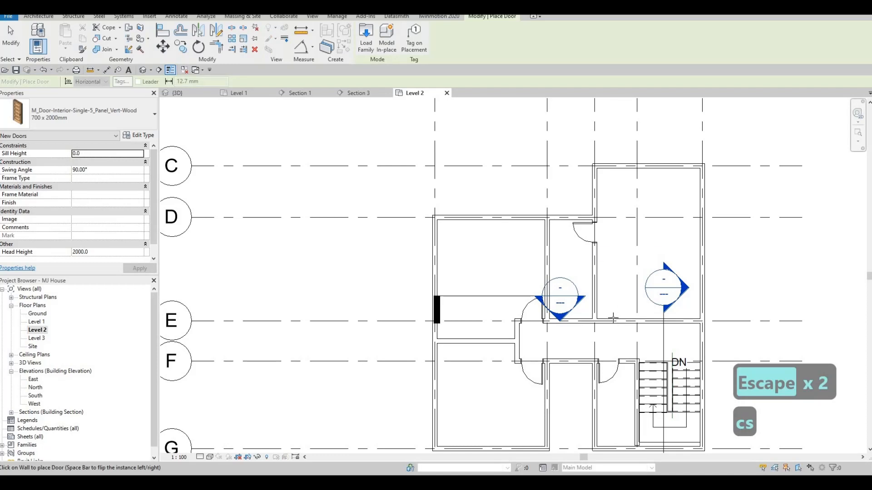
key("space")
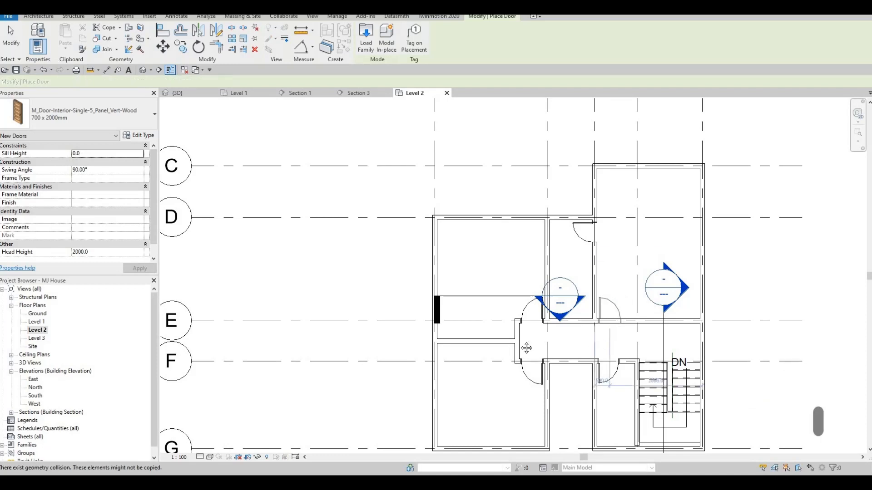
key("Escape")
key("Escape")
key("Escape")
scroll(542, 342, "down", 1)
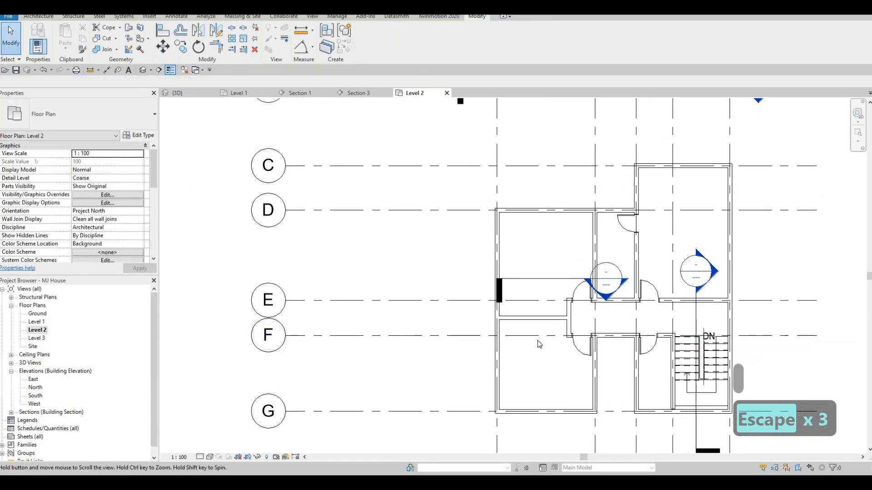
scroll(540, 344, "down", 1)
key("Escape")
key("Escape")
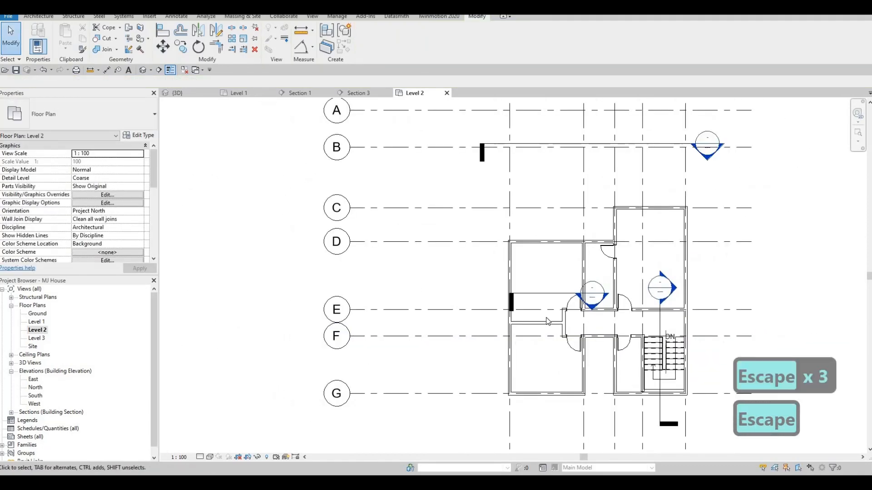
Set the distance between the exterior wall on grid 1 and the short wall between grids E and F to 2700 mm.
scroll(541, 318, "up", 2)
left_click(554, 335)
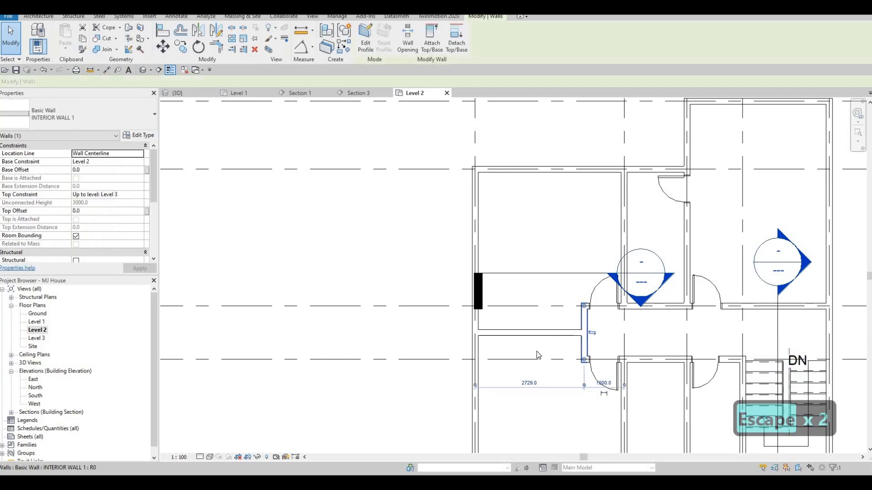
left_click(536, 370)
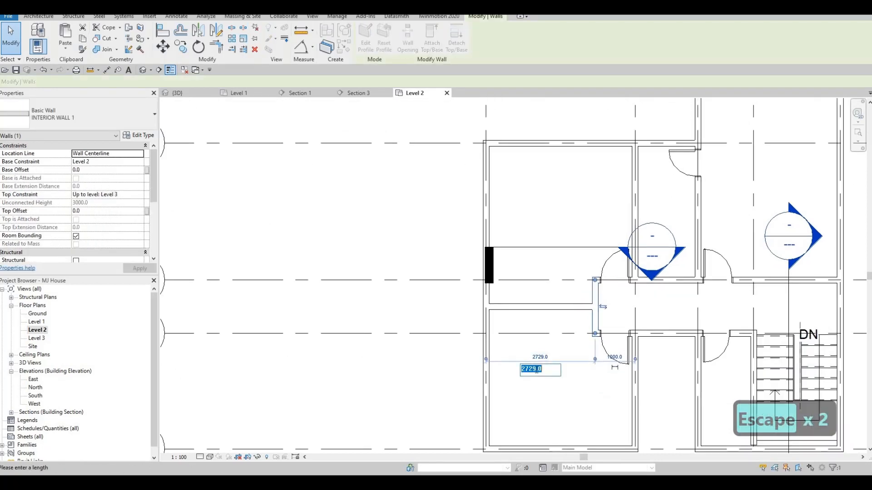
type("270")
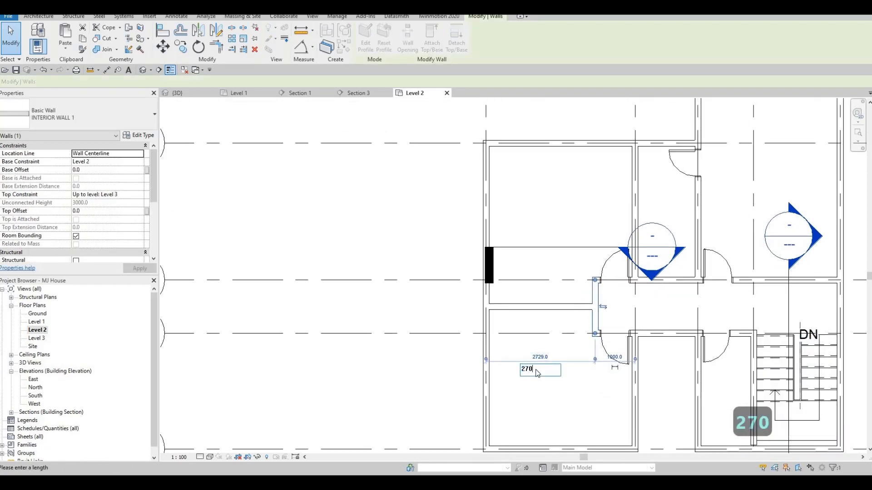
type("0")
key("Return")
key("Escape")
key("Escape")
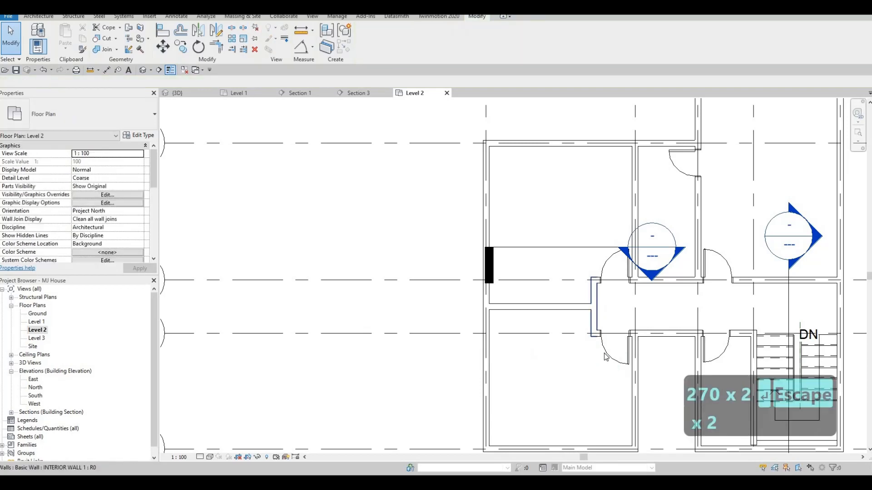
left_click(604, 304)
key("Escape")
key("Escape")
middle_click_drag(550, 311, 514, 333)
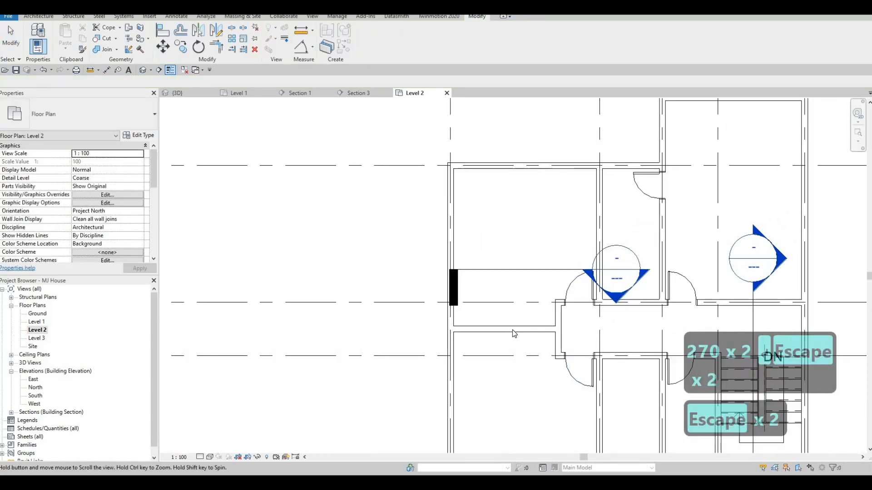
Check the door types of the two doors in the grid F wall.
scroll(514, 334, "down", 2)
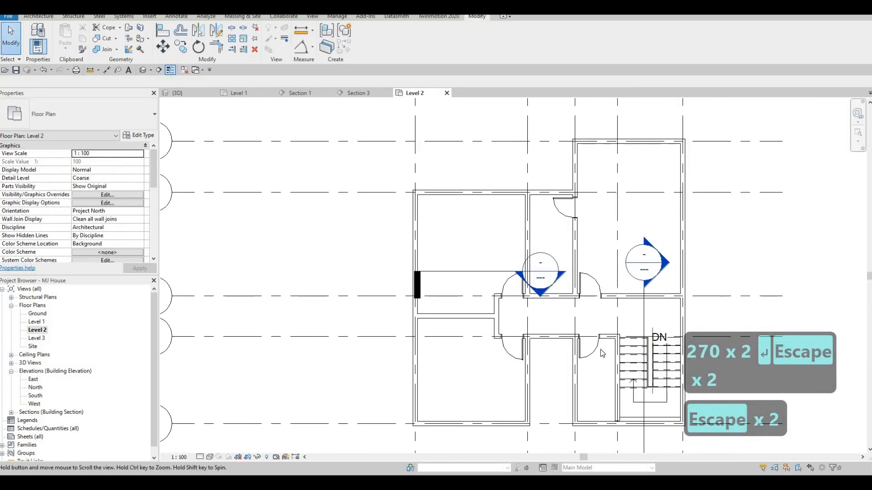
middle_click_drag(590, 355, 591, 347)
left_click(591, 340)
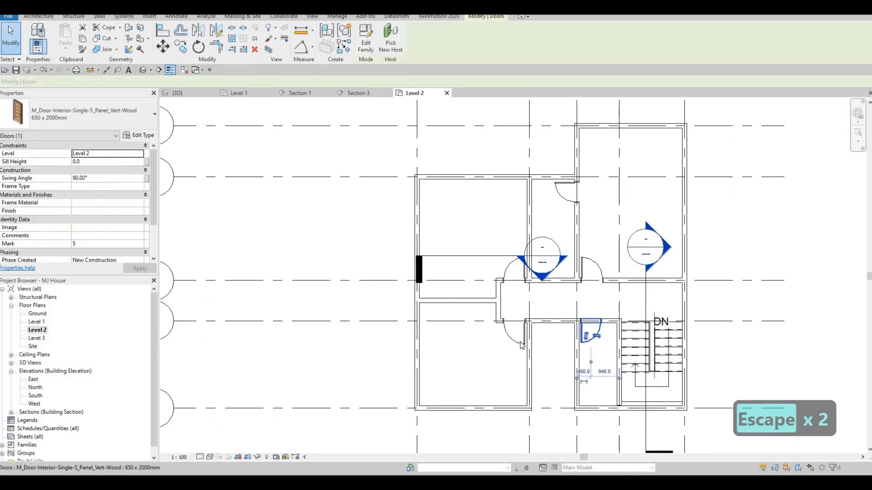
key("Escape")
left_click(512, 338)
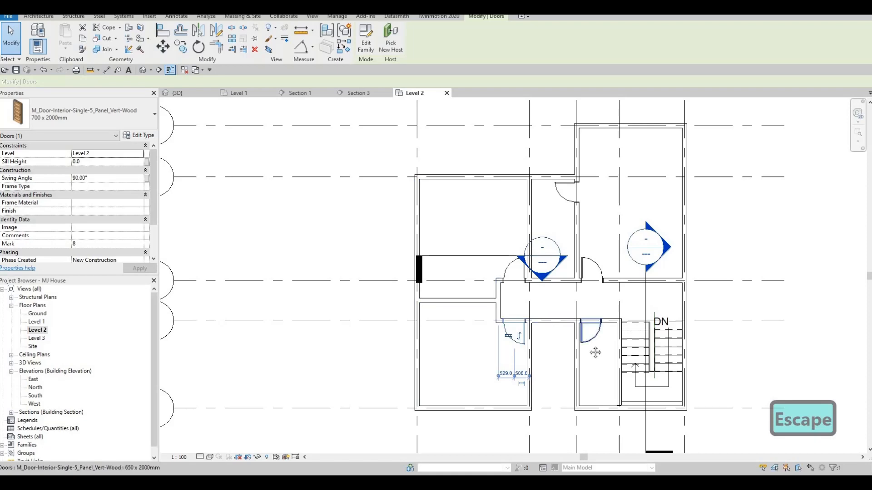
key("Escape")
middle_click_drag(545, 303, 579, 318)
scroll(604, 286, "down", 1)
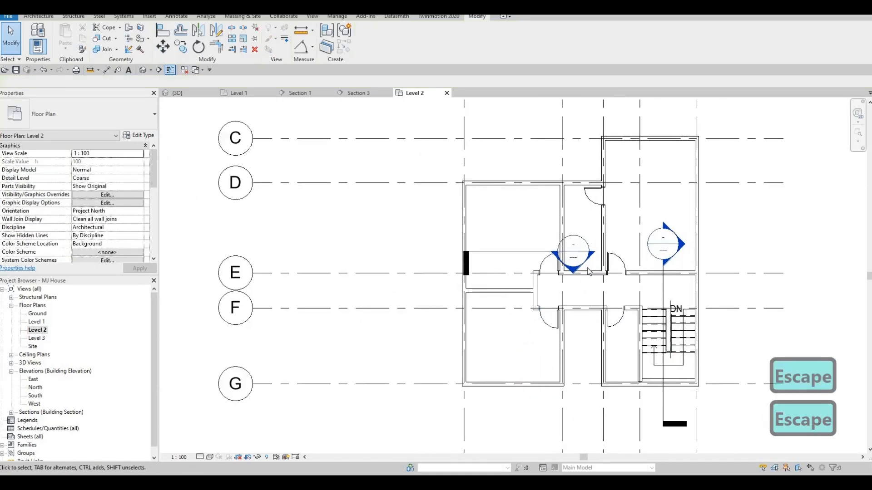
Change the door in the grid E wall next to grid 3 to the 800 x 2000mm type.
scroll(589, 271, "up", 3)
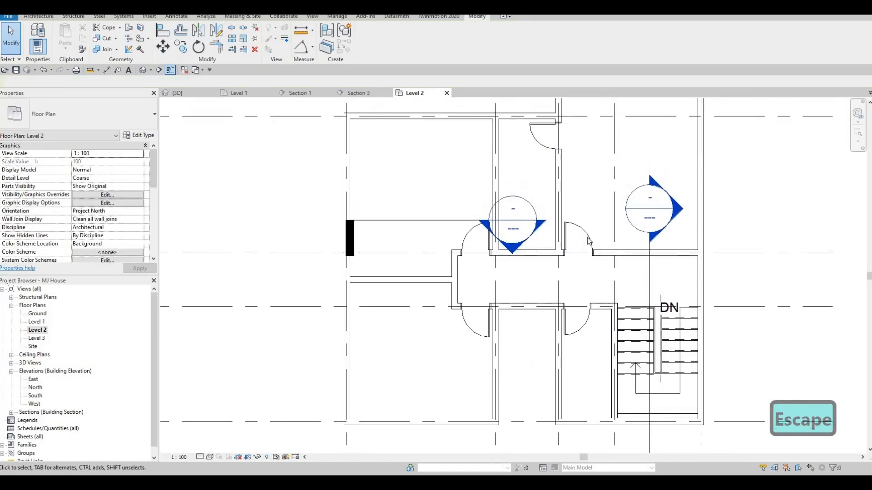
scroll(588, 241, "up", 1)
left_click(576, 236)
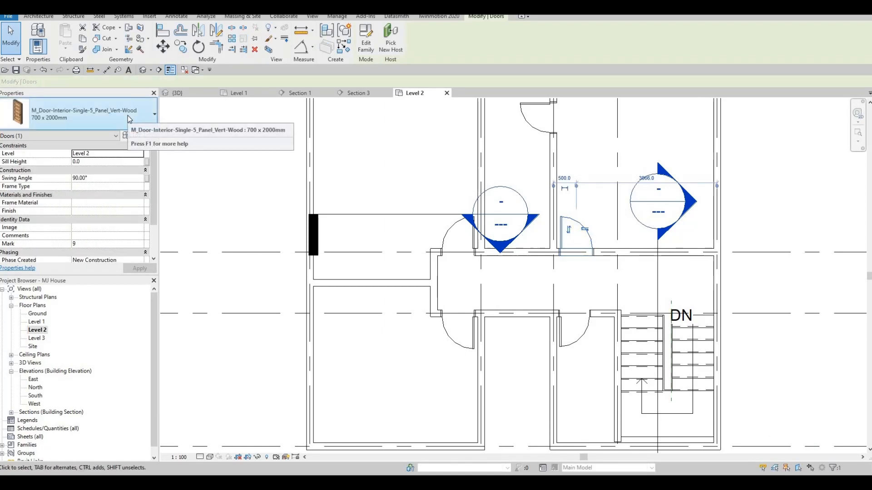
left_click(127, 116)
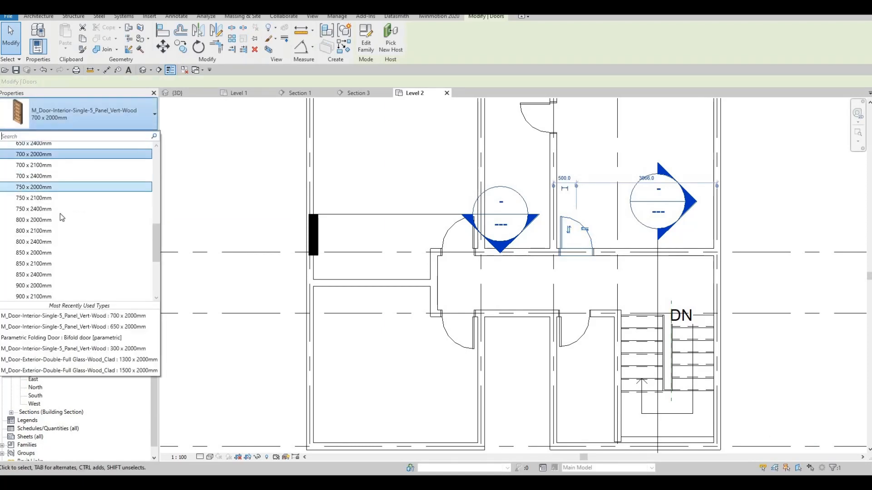
left_click(56, 221)
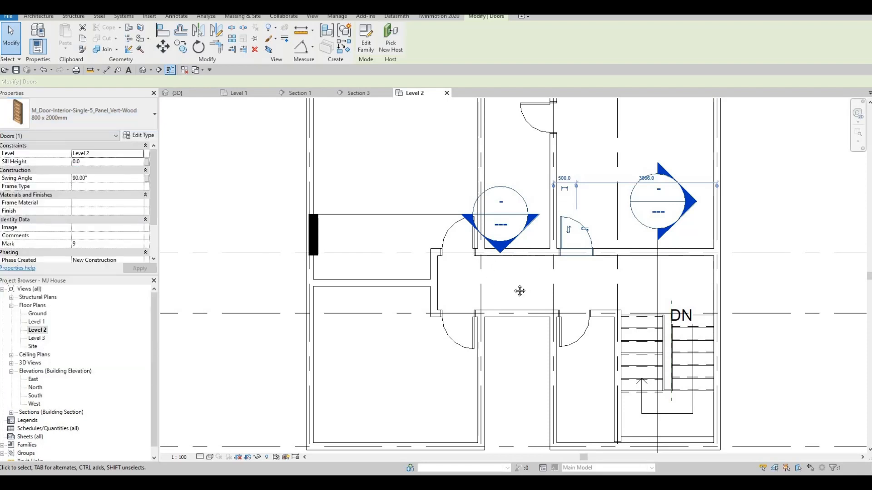
middle_click_drag(519, 291, 564, 259)
key("Escape")
key("Escape")
Nudge the 800 x 2000 mm door along the grid E wall to 540 mm from grid 3.
left_click(564, 253)
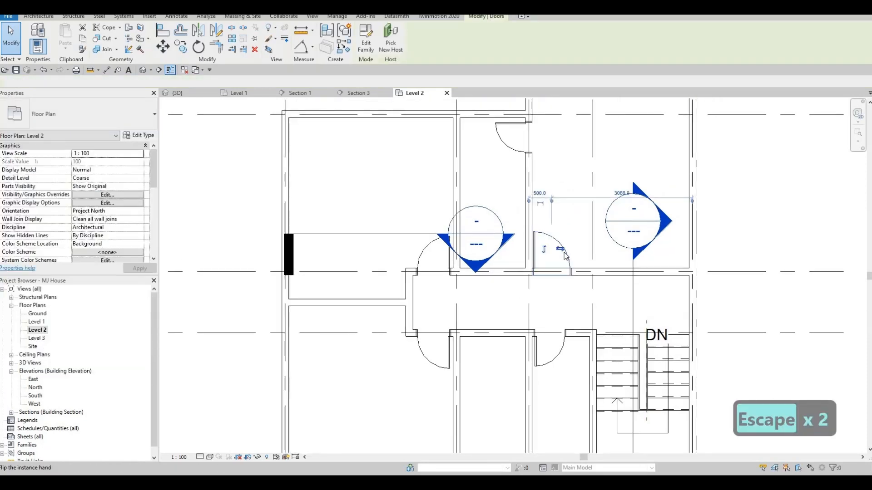
key("Right")
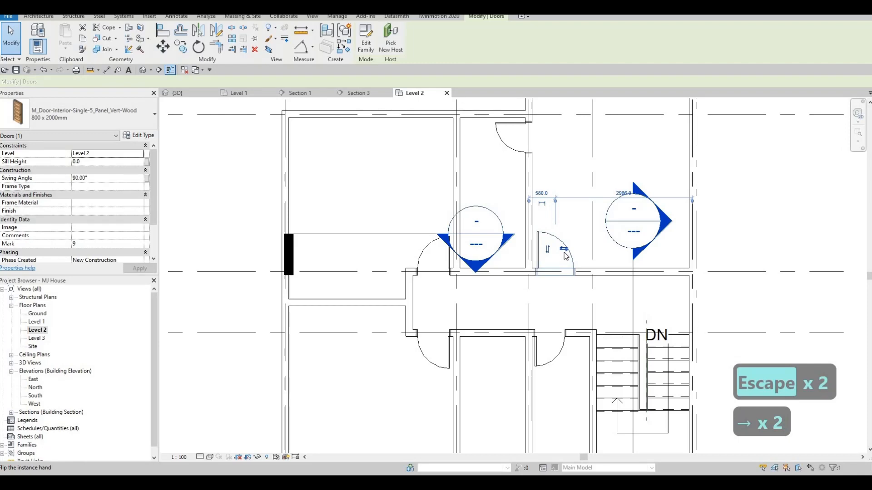
key("Left")
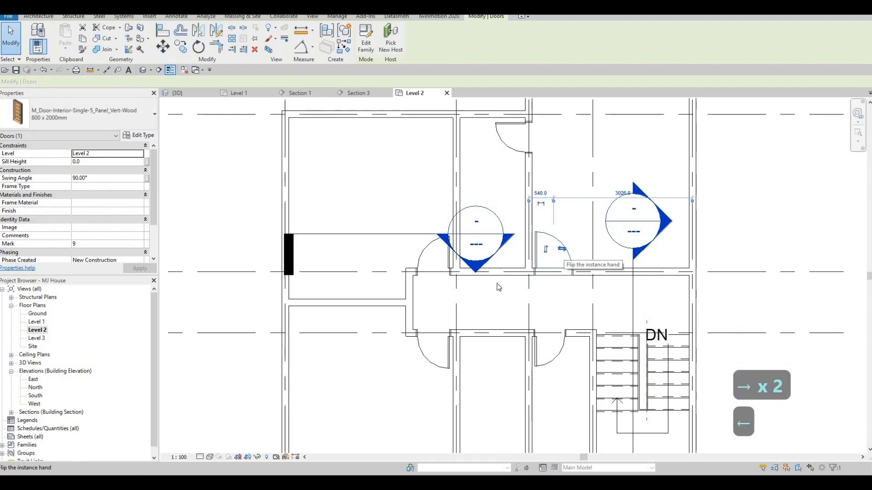
key("Escape")
key("Escape")
scroll(563, 275, "down", 2)
scroll(557, 267, "down", 3)
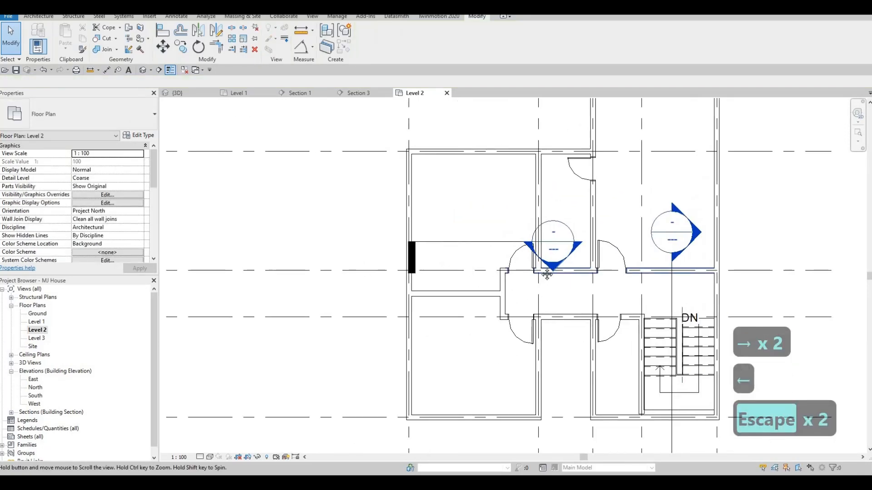
middle_click_drag(513, 285, 564, 308)
scroll(509, 291, "up", 2)
scroll(523, 293, "down", 2)
scroll(565, 308, "up", 2)
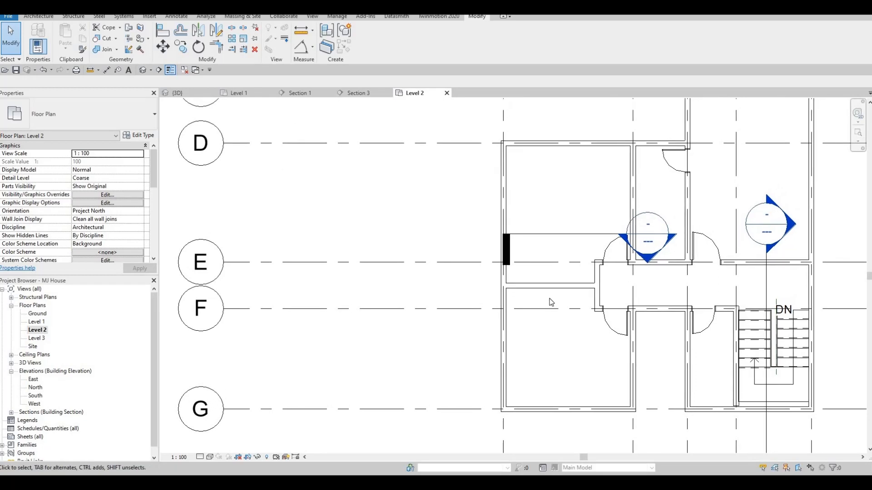
scroll(472, 277, "down", 2)
key("Escape")
middle_click_drag(500, 290, 489, 251)
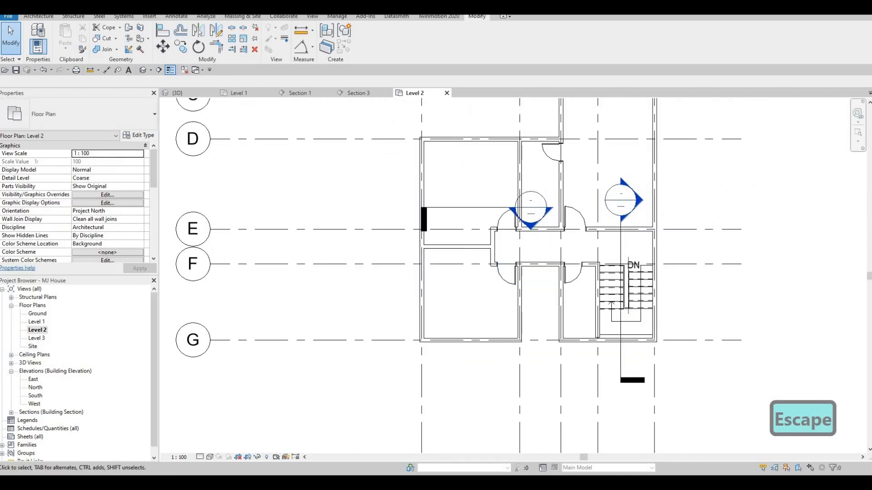
key("F1")
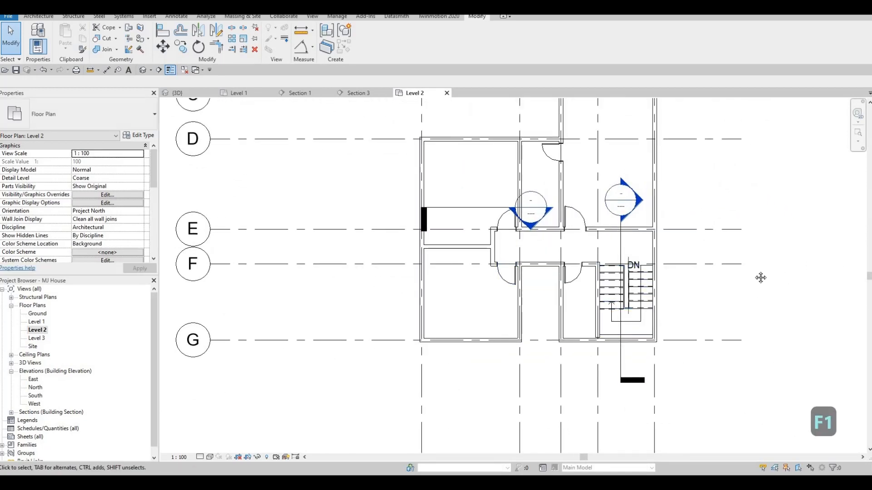
middle_click_drag(622, 242, 586, 268)
scroll(586, 268, "down", 1)
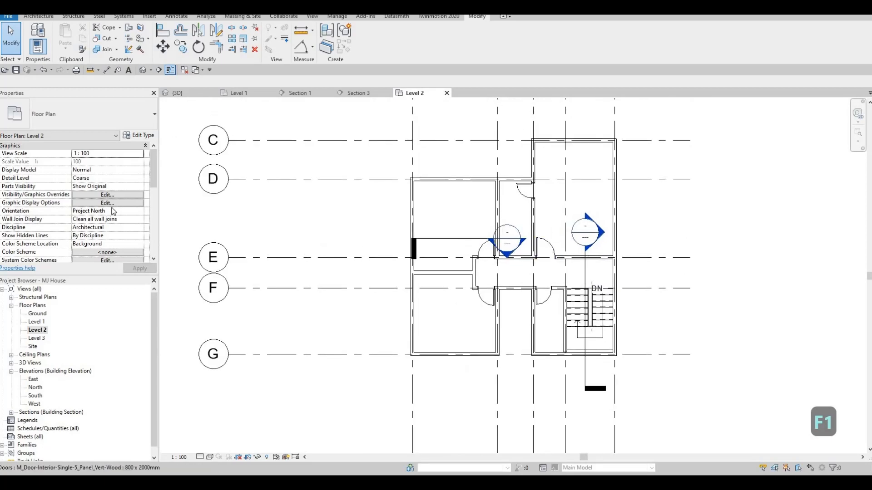
Set the underlay base level of the Level 2 plan to Level 1.
scroll(104, 211, "down", 3)
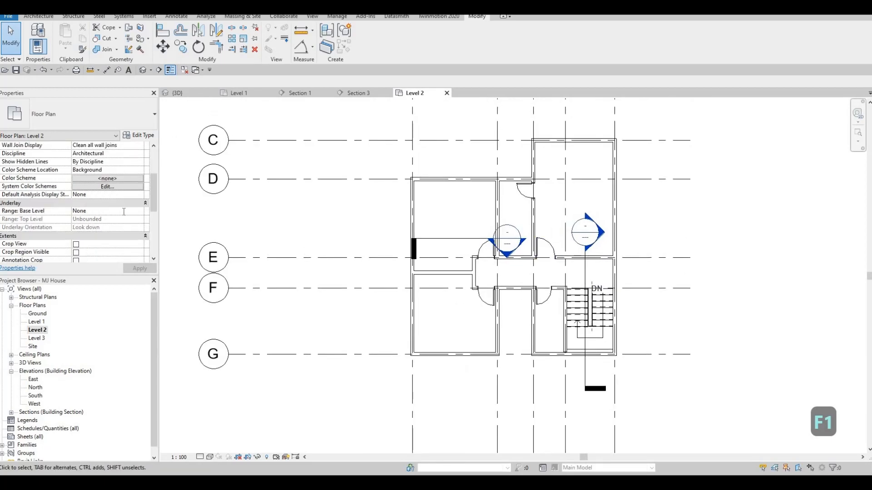
left_click(95, 211)
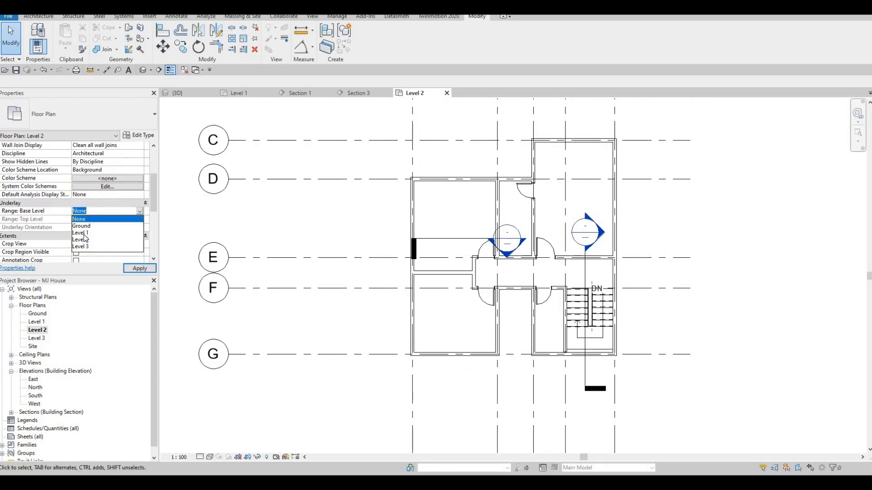
left_click(139, 268)
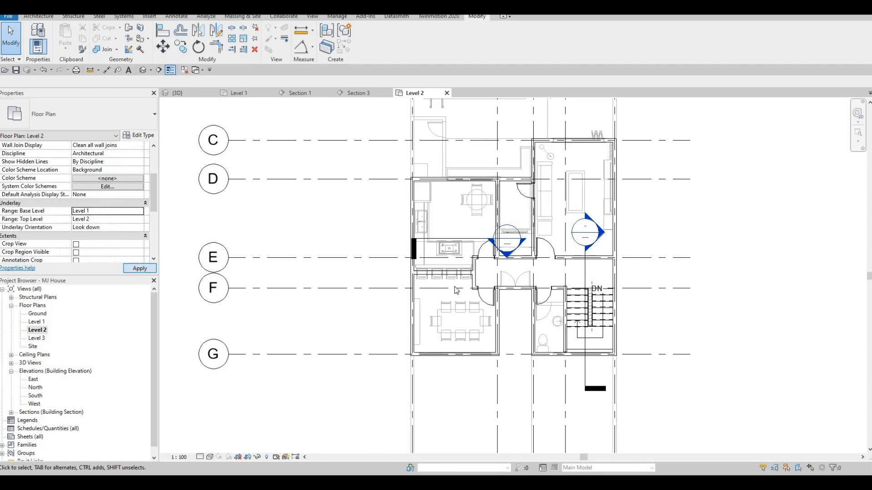
Place a toilet matching the Level 1 one on the grid 2 wall of the bathroom between grids D and E.
left_click(554, 348)
key("c")
key("s")
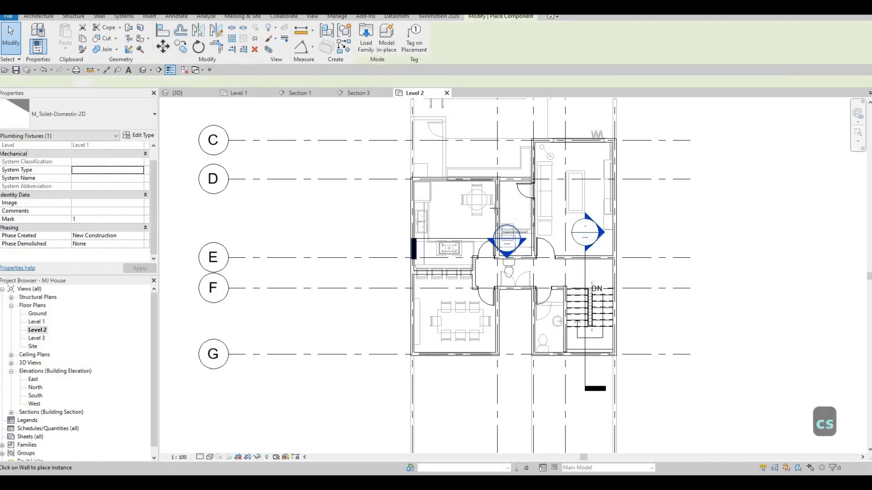
scroll(499, 211, "up", 2)
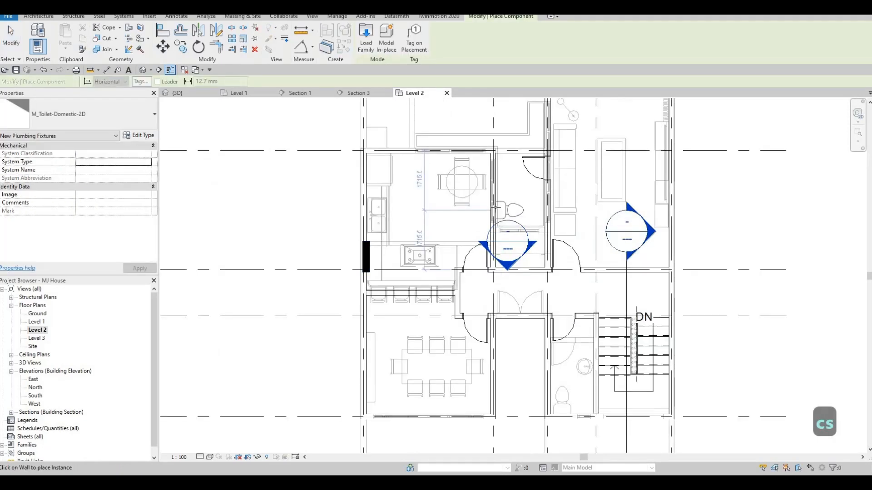
key("Escape")
key("Escape")
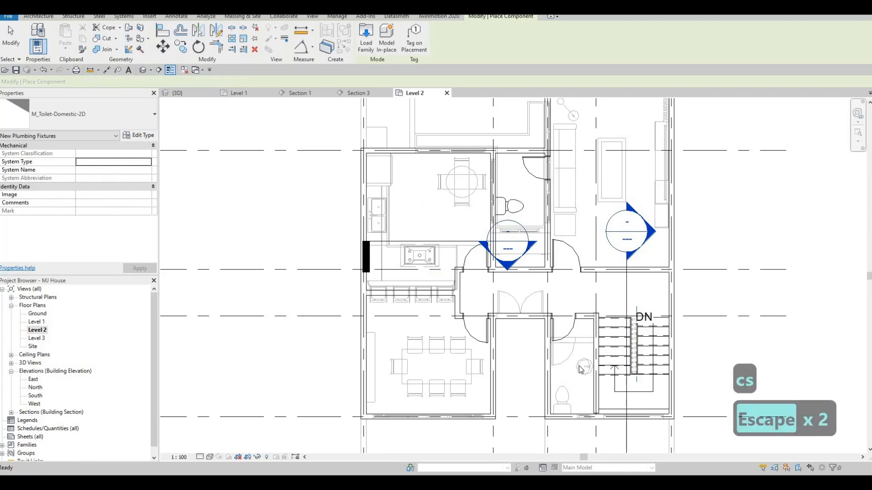
Place a round vanity sink matching the Level 1 one beside the new toilet, against the grid 2 wall.
left_click(583, 365)
key("c")
key("s")
scroll(505, 186, "up", 1)
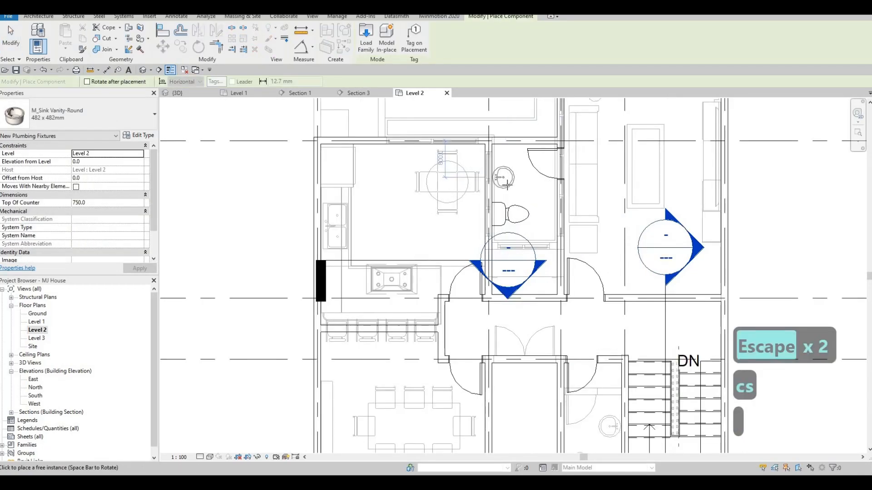
key("Escape")
key("Escape")
Set the underlay base level of the Level 2 plan to None.
scroll(568, 239, "down", 2)
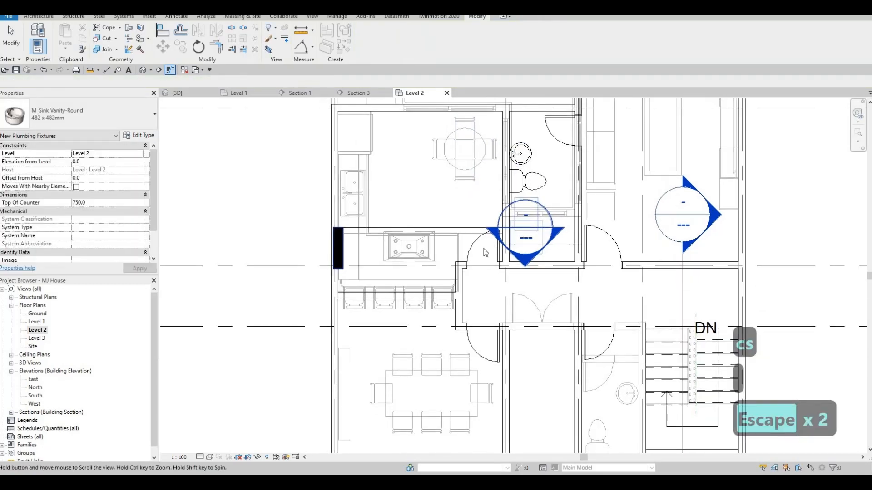
middle_click_drag(568, 239, 539, 236)
middle_click_drag(572, 269, 556, 311)
scroll(560, 278, "down", 1)
scroll(114, 203, "down", 5)
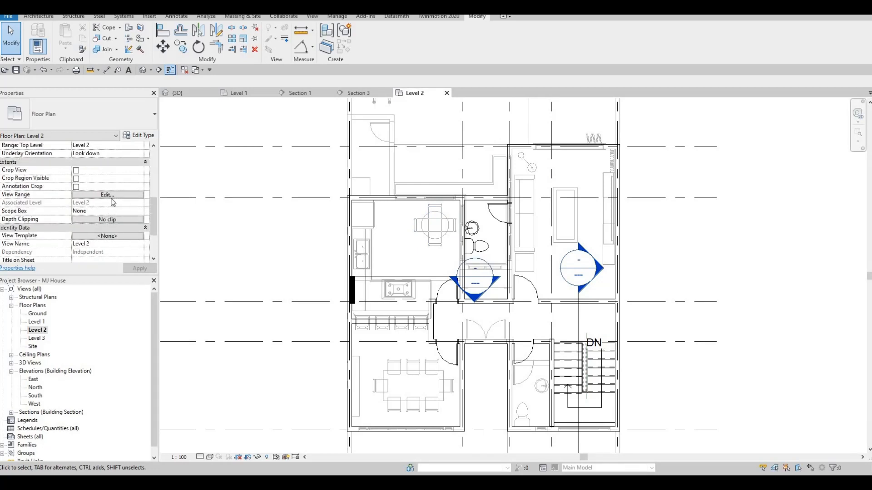
scroll(114, 203, "up", 3)
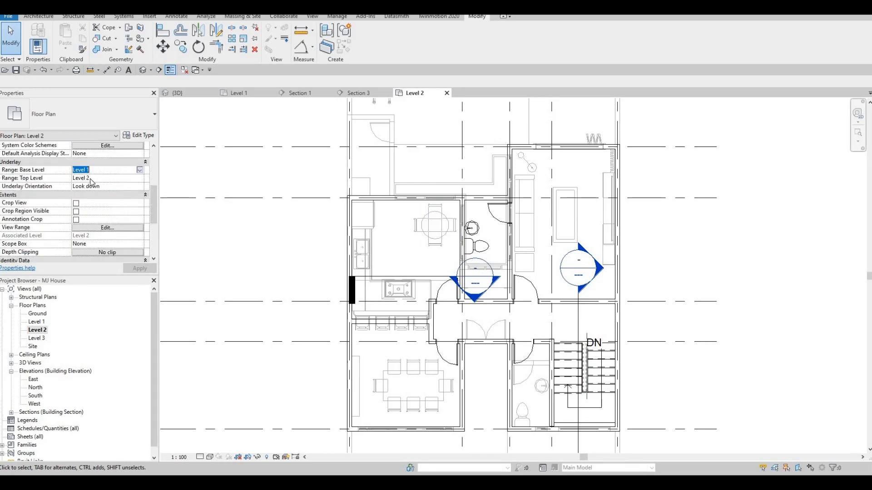
left_click(139, 170)
left_click(86, 178)
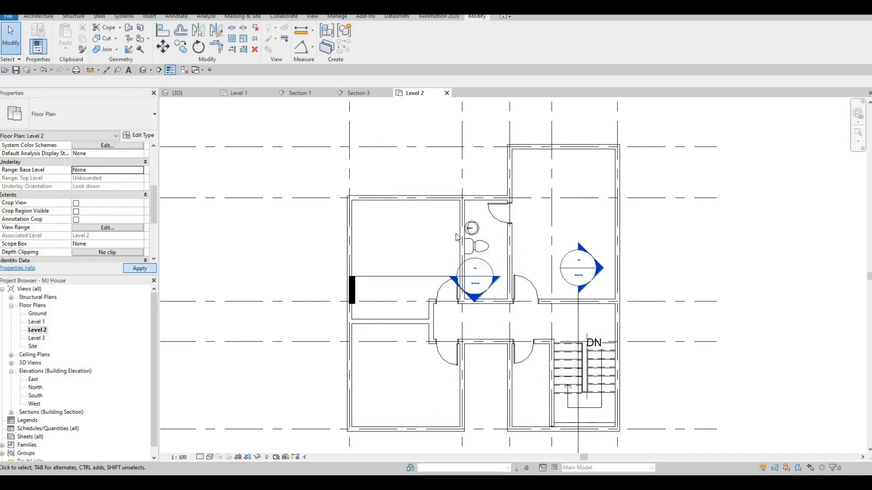
Hide the three section markers in the Level 2 view as individual elements.
middle_click_drag(486, 251, 486, 241)
scroll(456, 243, "up", 2)
key("Escape")
scroll(438, 255, "down", 1)
middle_click_drag(422, 276, 435, 248)
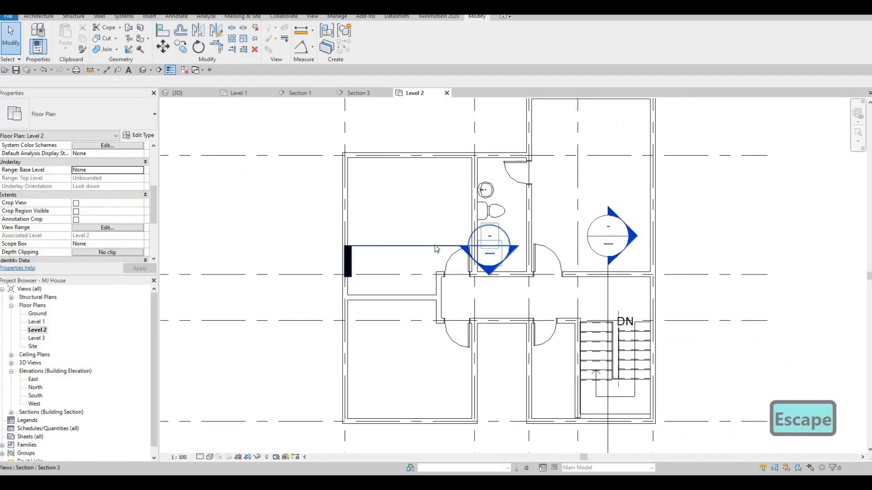
left_click(434, 245)
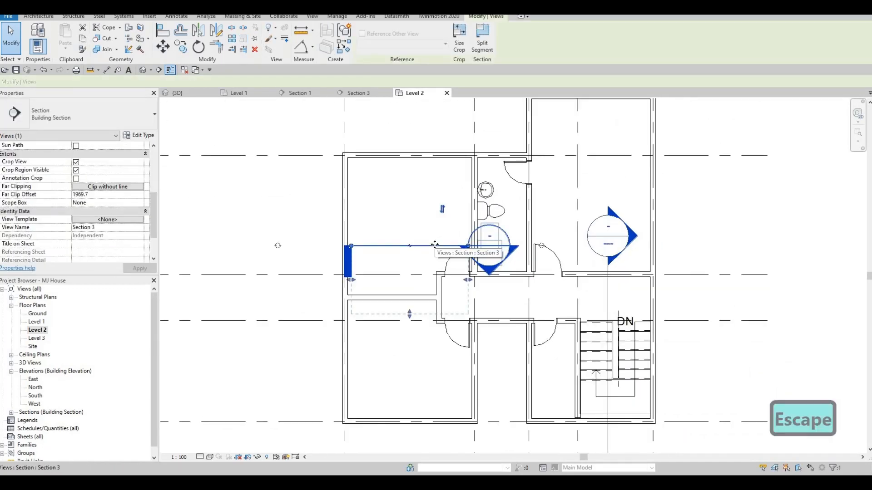
left_click(604, 270, "ctrl")
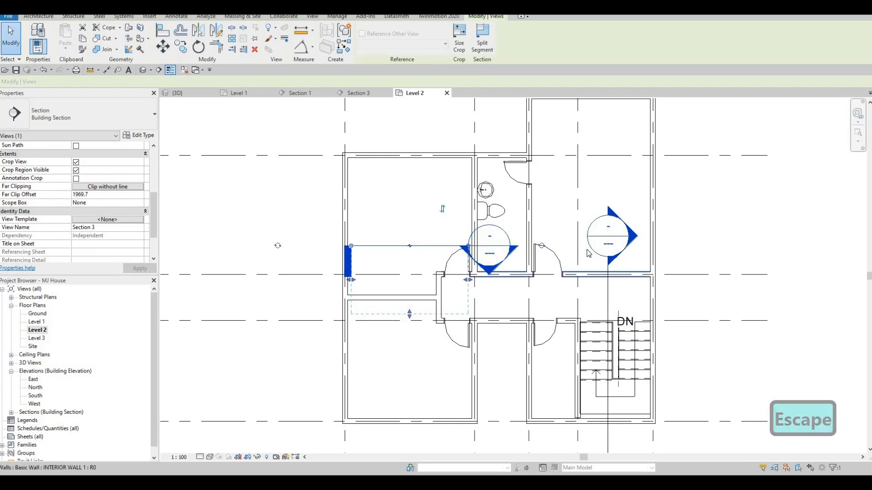
scroll(490, 130, "down", 5)
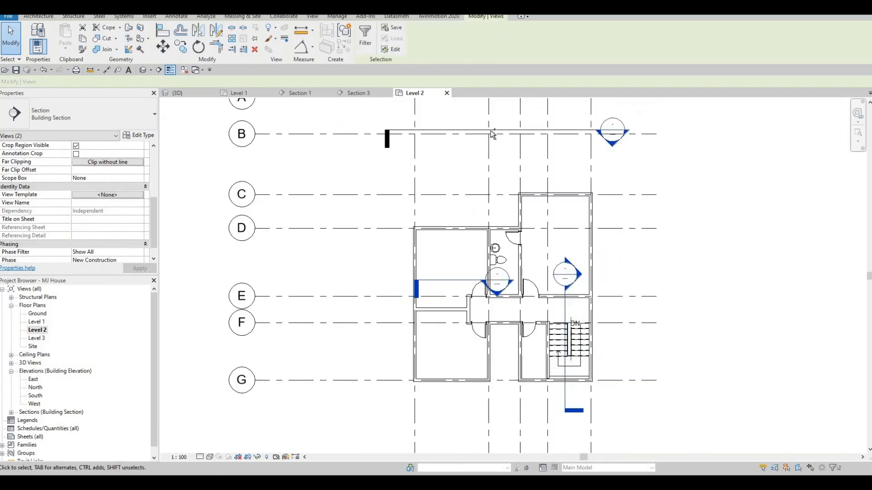
left_click(490, 131, "ctrl")
right_click(491, 131)
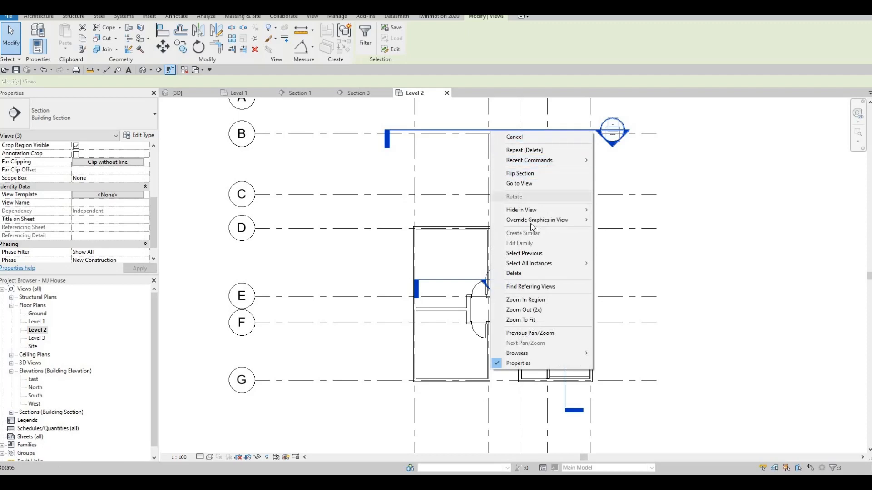
mouse_move(604, 217)
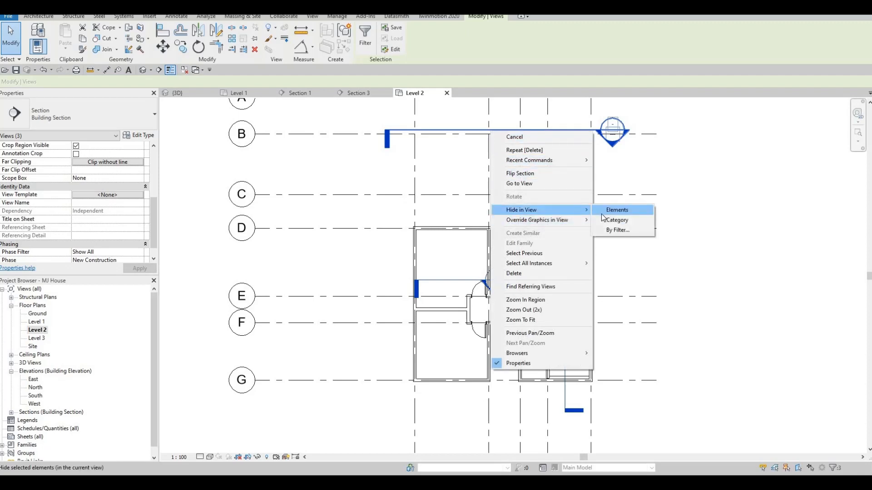
left_click(616, 209)
key("Escape")
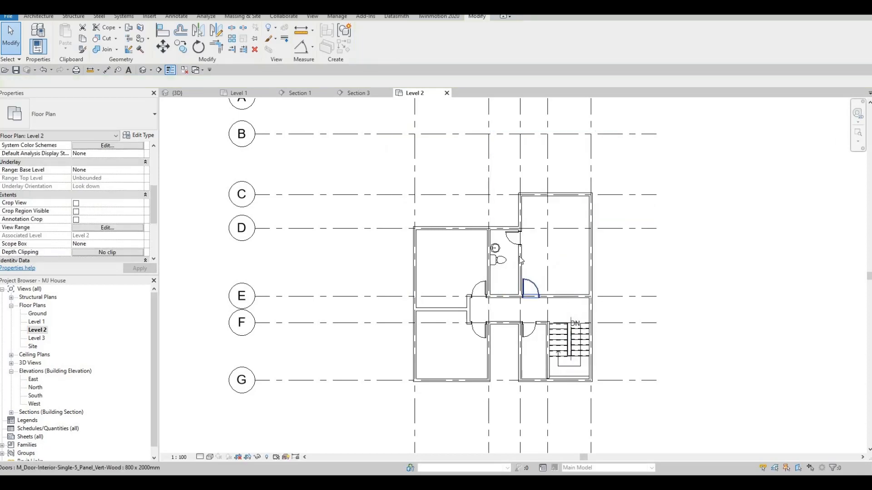
Move the toilet and the sink along the grid 2 wall toward grid E, putting the sink 1200 mm from grid D.
scroll(516, 231, "up", 3)
scroll(503, 228, "up", 3)
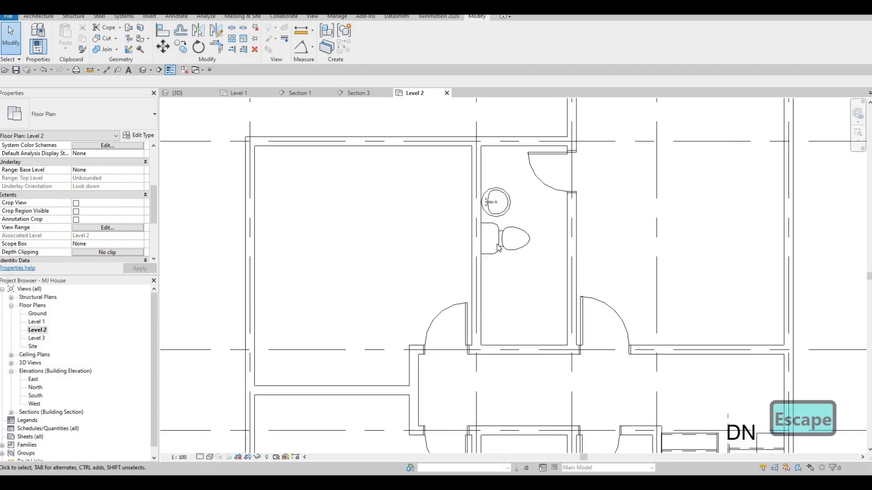
scroll(498, 248, "down", 1)
key("Escape")
left_click(500, 241)
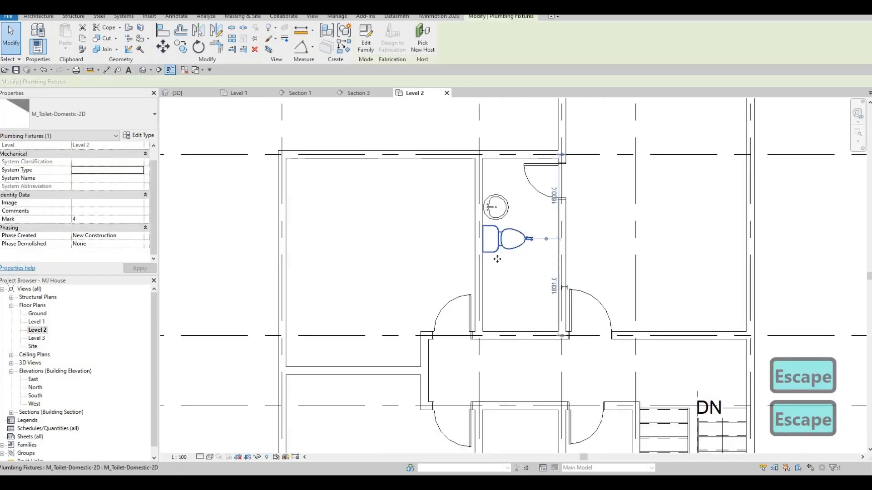
left_click_drag(499, 241, 499, 221)
key("Escape")
left_click(497, 217)
key("Escape")
key("Escape")
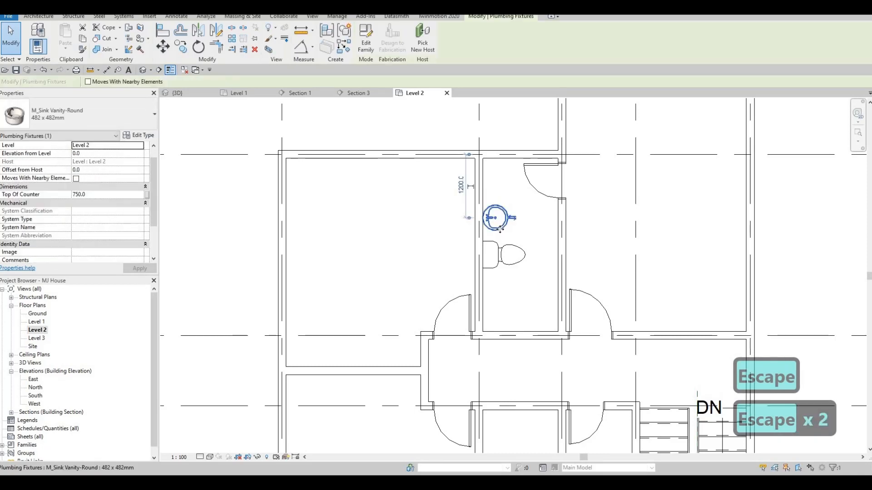
Copy the vanity sink straight toward grid D to make a second sink on the same wall.
key("c")
key("o")
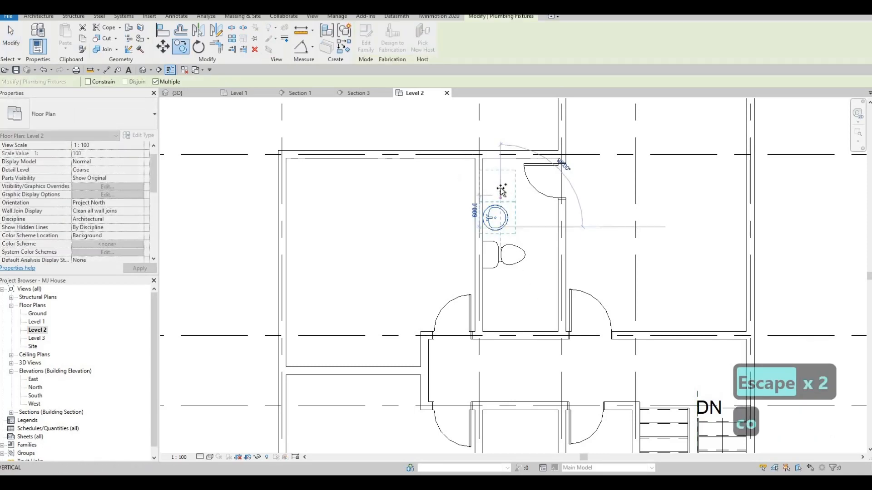
left_click(508, 222)
key("Escape")
key("Escape")
key("Escape")
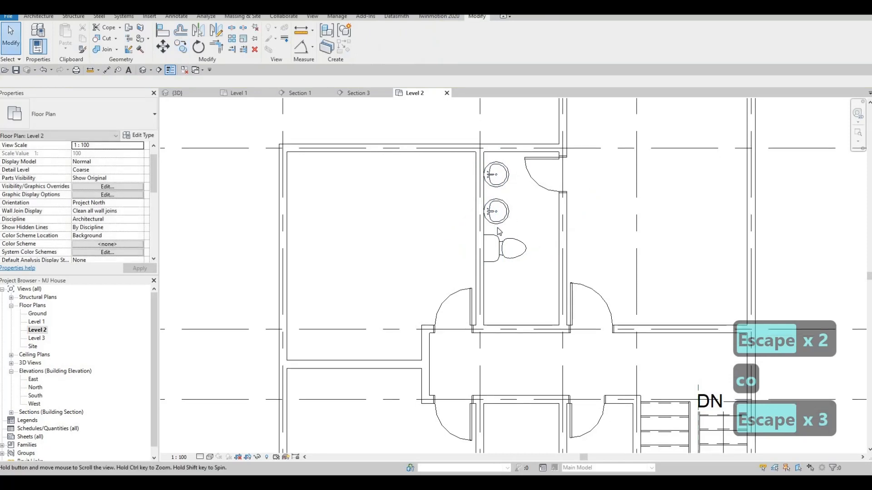
Nudge the toilet in the grid D–E bathroom slightly toward grid E.
middle_click_drag(498, 262, 497, 228)
left_click(497, 228)
key("Down")
key("Down")
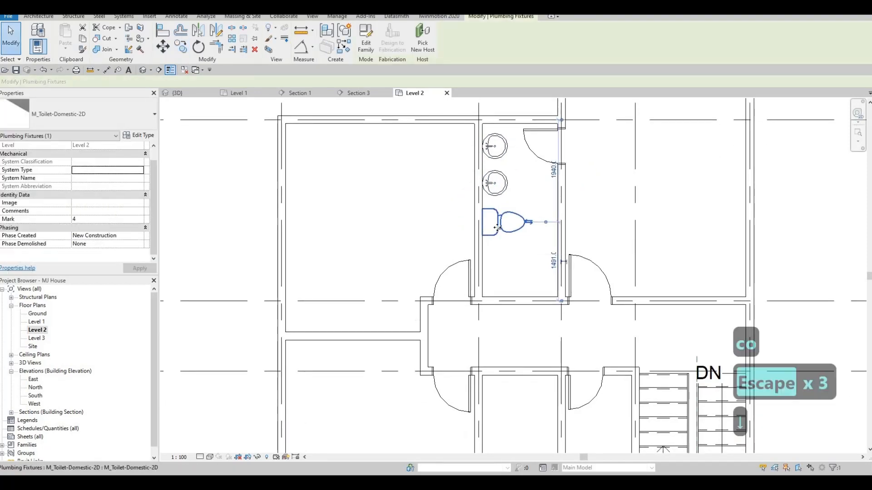
key("Escape")
Nudge the sink nearest the toilet slightly toward grid E to even out the spacing between the fixtures.
left_click(501, 196)
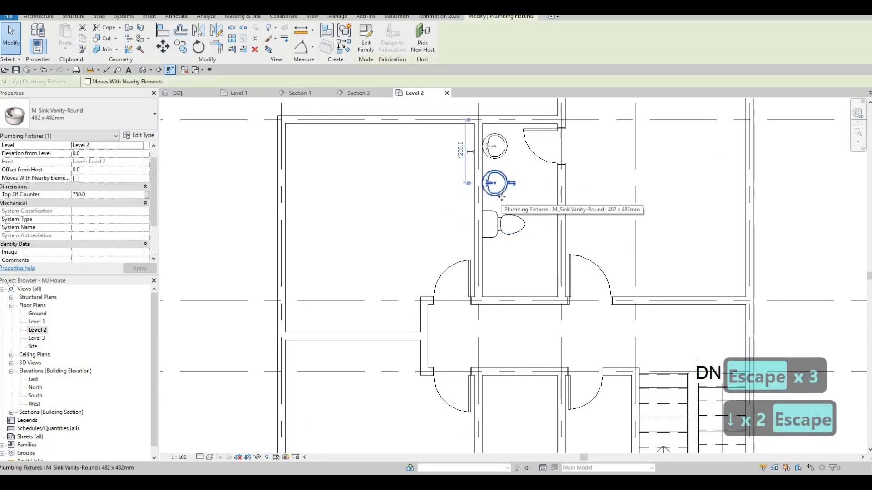
key("Down")
key("Down")
key("Down")
key("Escape")
key("Escape")
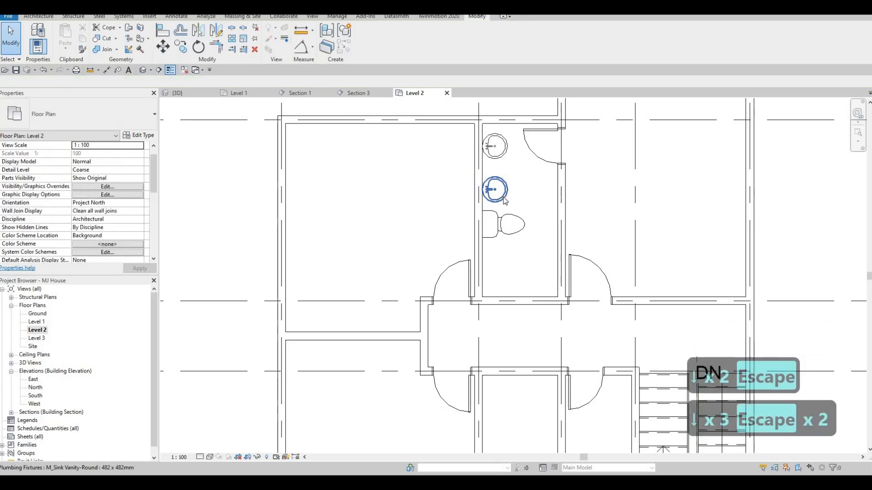
left_click(503, 196)
key("Up")
key("Up")
key("Escape")
key("Escape")
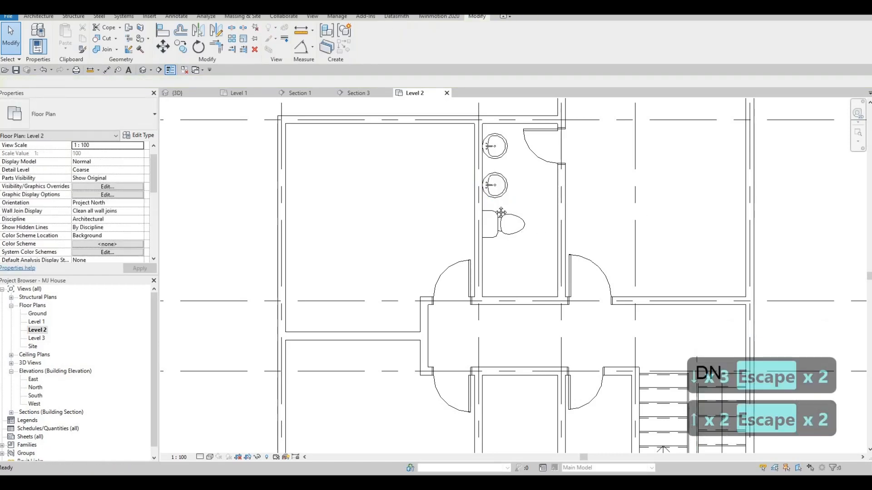
Place a matching toilet in the small room beside the stairs, backed against the grid 4 wall.
scroll(489, 226, "down", 4)
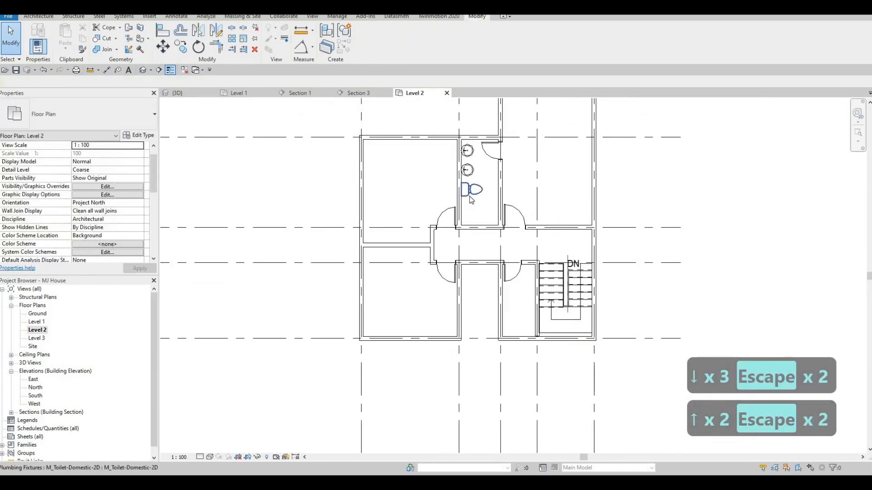
left_click(471, 199)
key("c")
key("s")
scroll(536, 295, "up", 1)
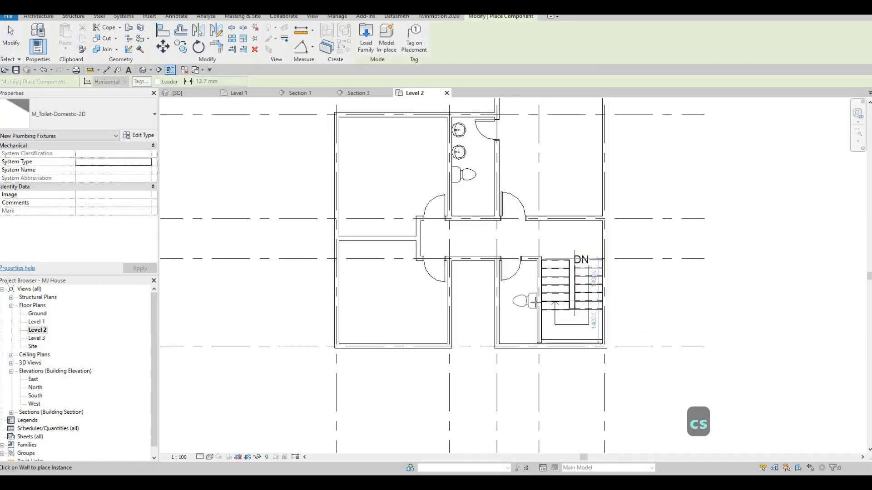
key("Escape")
key("Escape")
key("Escape")
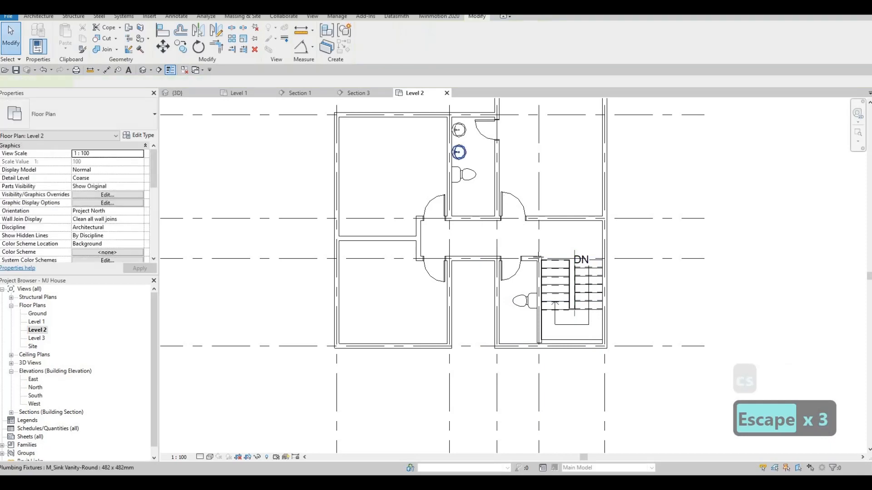
Place a matching round vanity sink between that room's toilet and the grid F wall, rotated to back onto the grid 4 wall.
left_click(459, 153)
key("c")
key("s")
scroll(538, 268, "up", 2)
key("space")
key("space")
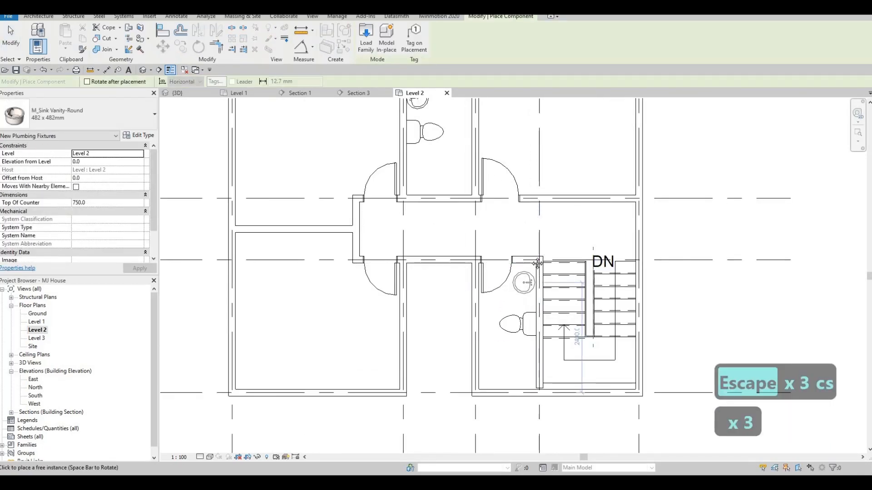
key("Escape")
middle_click_drag(537, 263, 553, 227)
key("Escape")
middle_click_drag(547, 286, 560, 261)
scroll(561, 261, "down", 1)
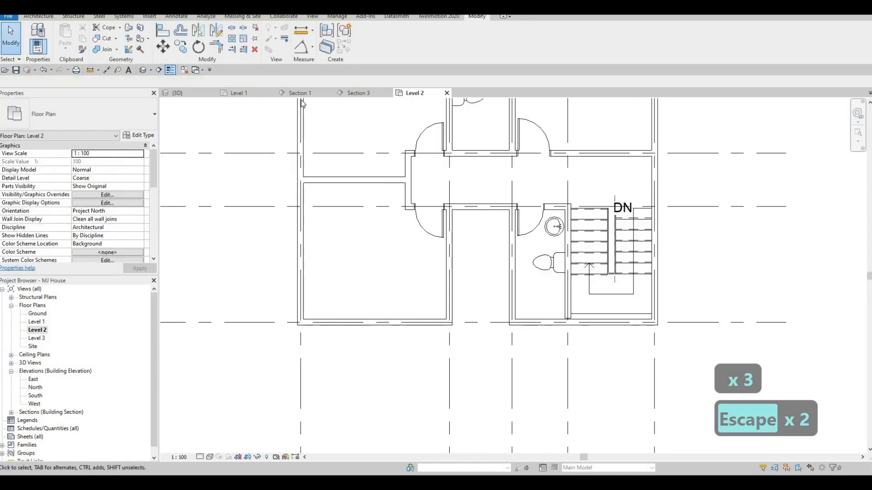
Start loading a family and browse the Canada metric library to its Plumbing folder.
left_click(150, 17)
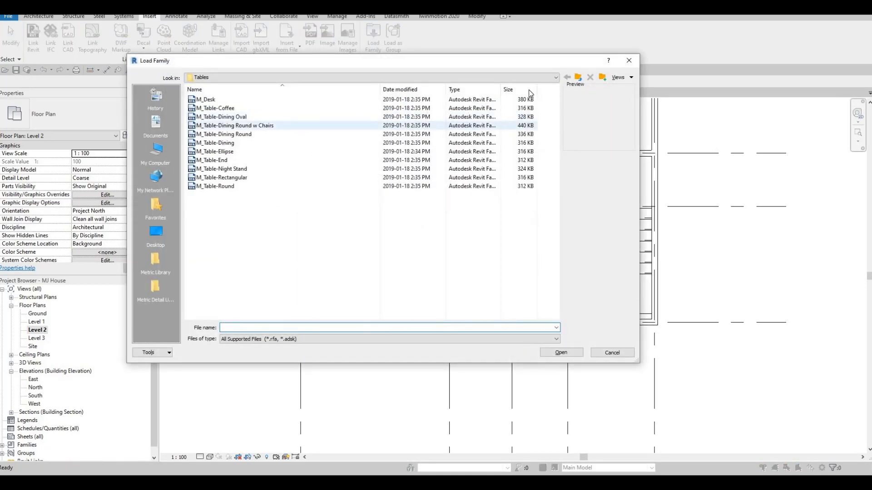
left_click(579, 78)
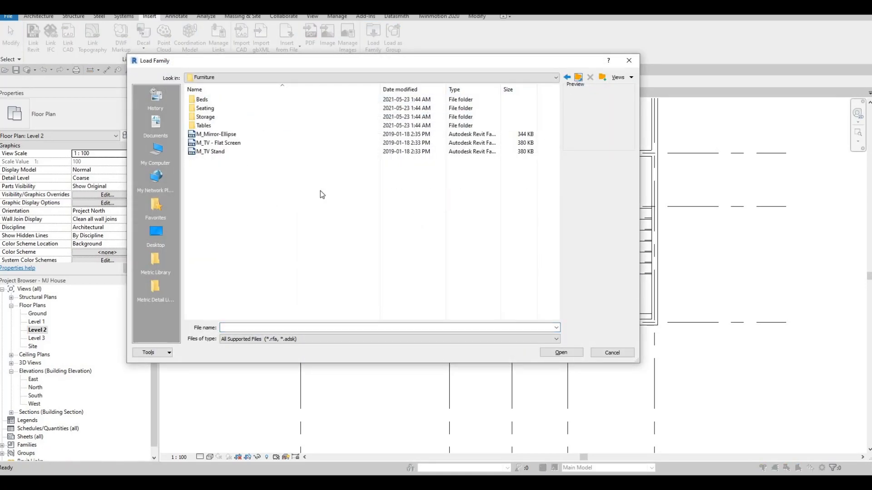
scroll(265, 213, "down", 1)
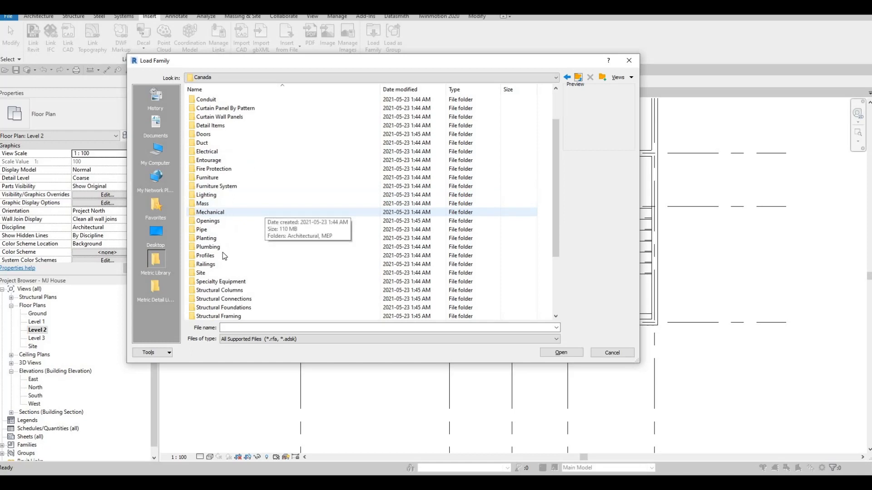
scroll(225, 230, "up", 2)
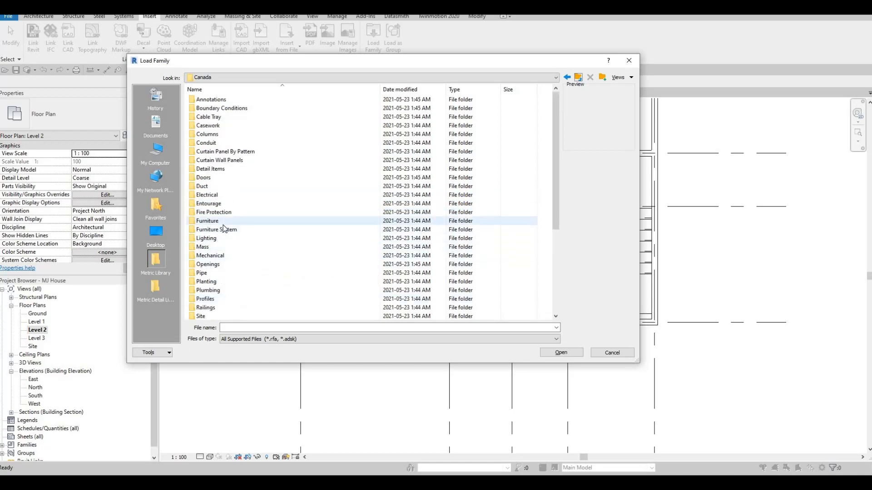
scroll(235, 248, "down", 2)
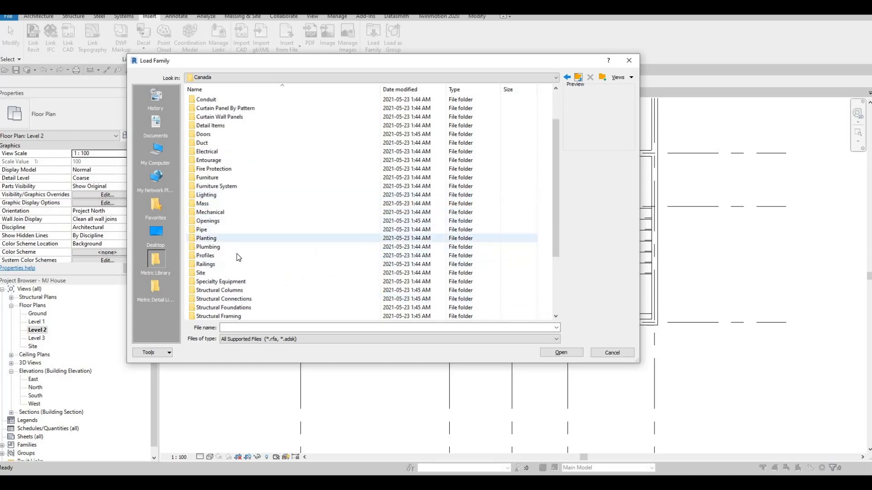
scroll(237, 254, "down", 2)
scroll(236, 249, "up", 2)
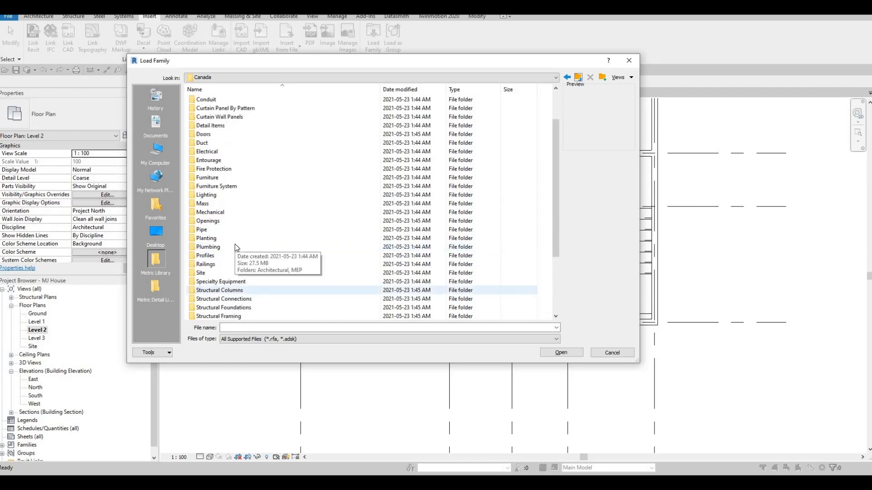
scroll(242, 233, "up", 2)
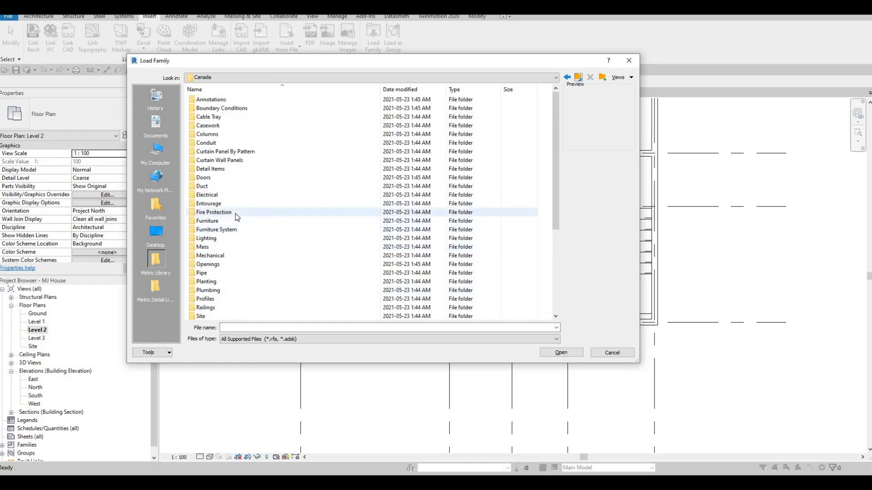
scroll(221, 246, "down", 2)
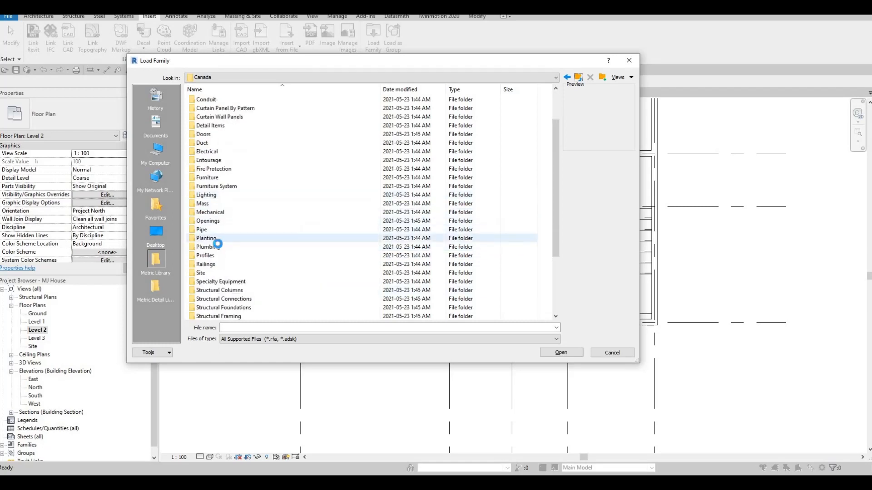
double_click(214, 246)
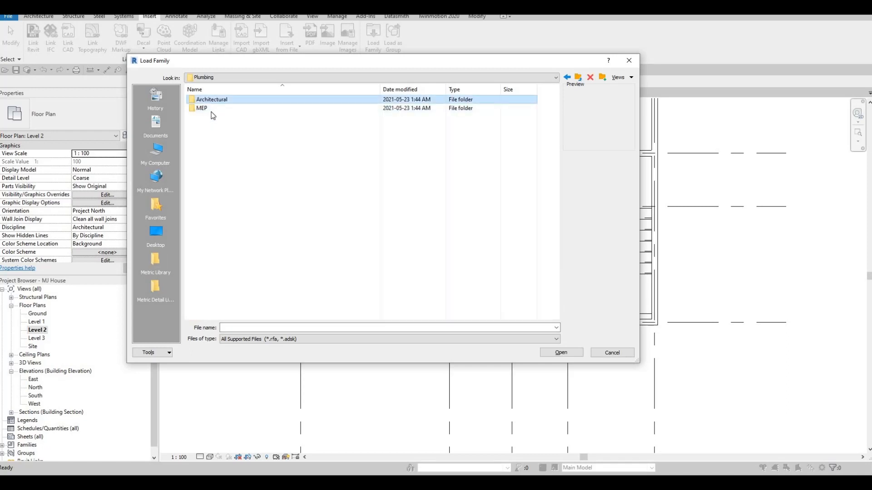
Load the M_Shower Stall-2D family from the Showers folder of the architectural plumbing fixtures.
double_click(212, 99)
double_click(213, 108)
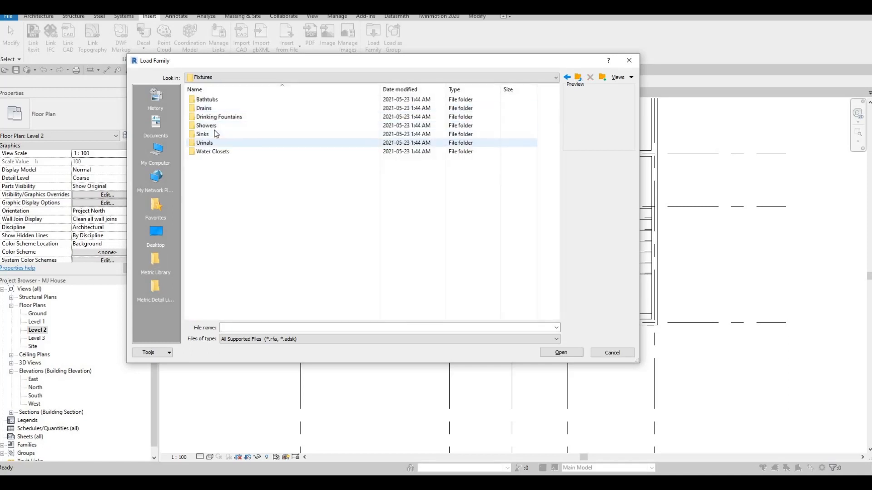
double_click(213, 126)
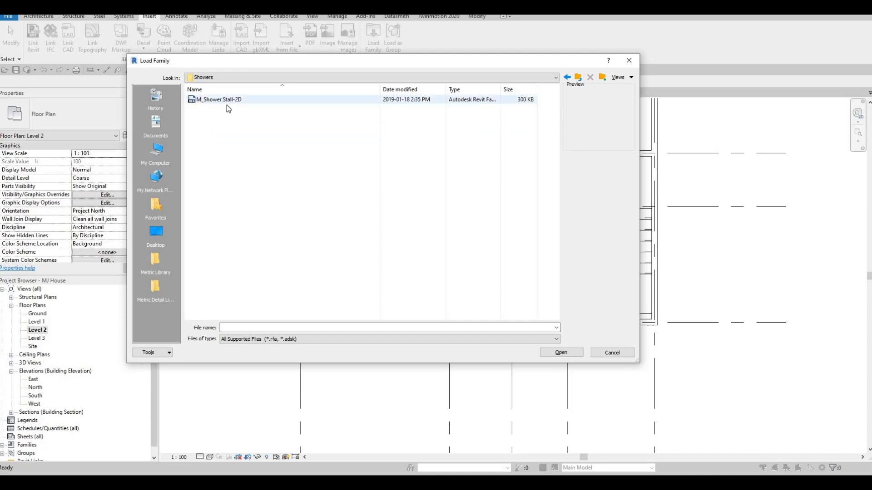
left_click(227, 103)
key("Return")
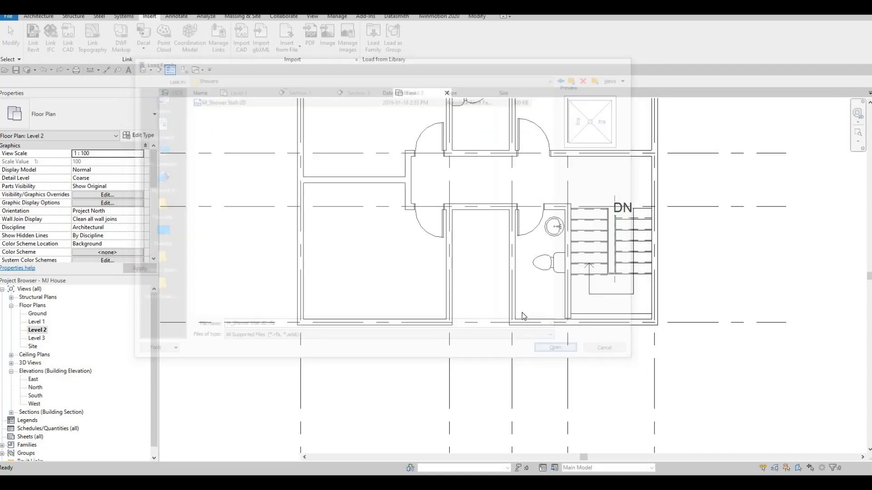
Place the M_Shower Stall-2D in the corner of the small bathroom beside the stairs, at the end opposite the door.
key("m")
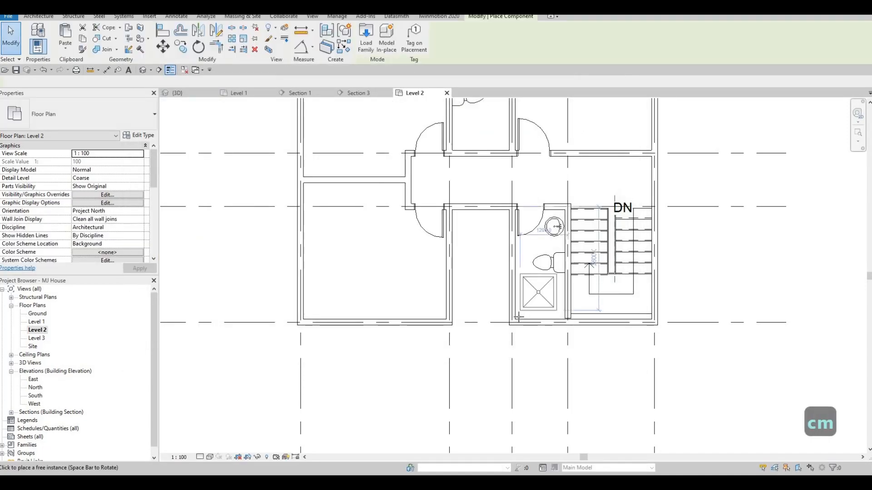
scroll(517, 316, "up", 4)
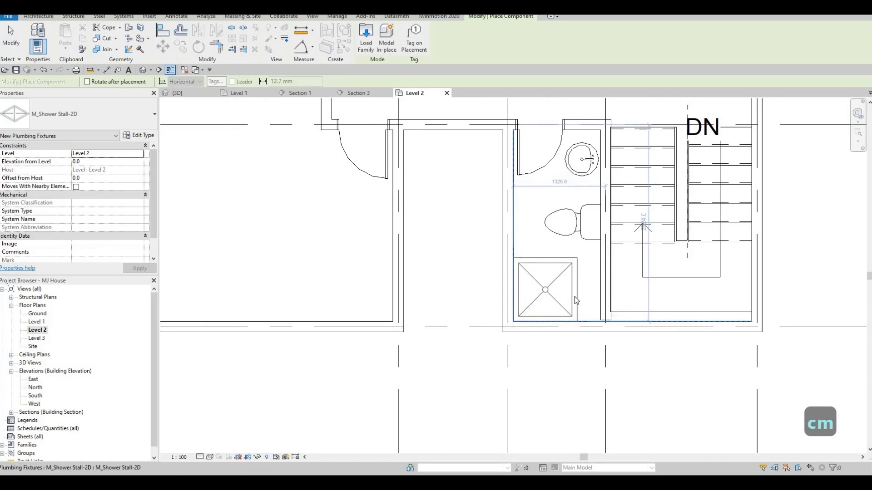
left_click(576, 300)
key("Escape")
key("Escape")
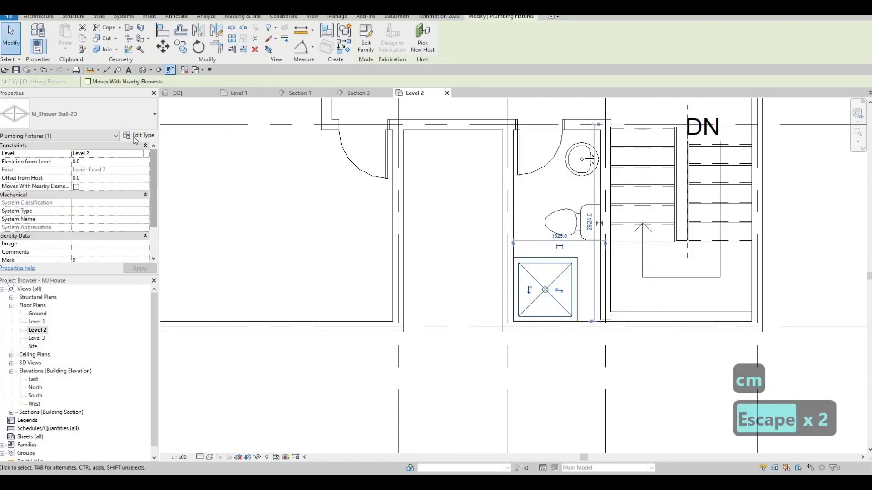
Measure the clear width of the bathroom beside the stairs between its side wall faces with an aligned dimension.
left_click(139, 136)
key("Escape")
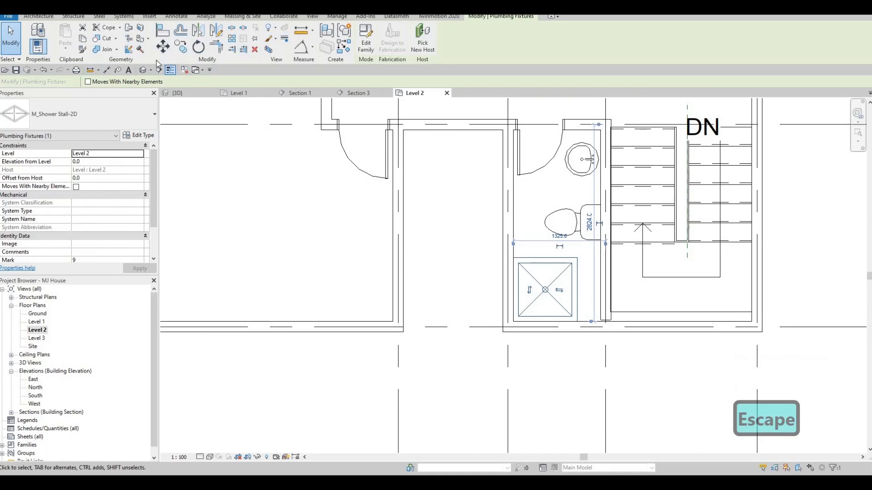
left_click(107, 69)
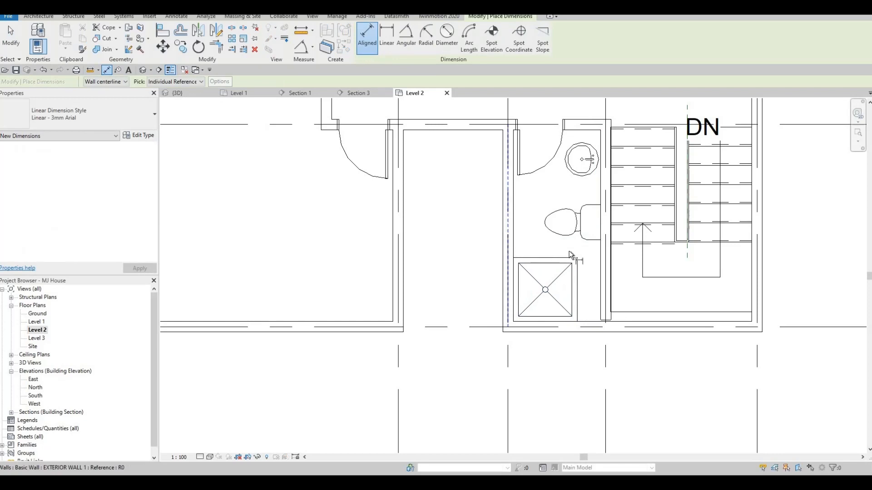
key("Tab")
key("Tab")
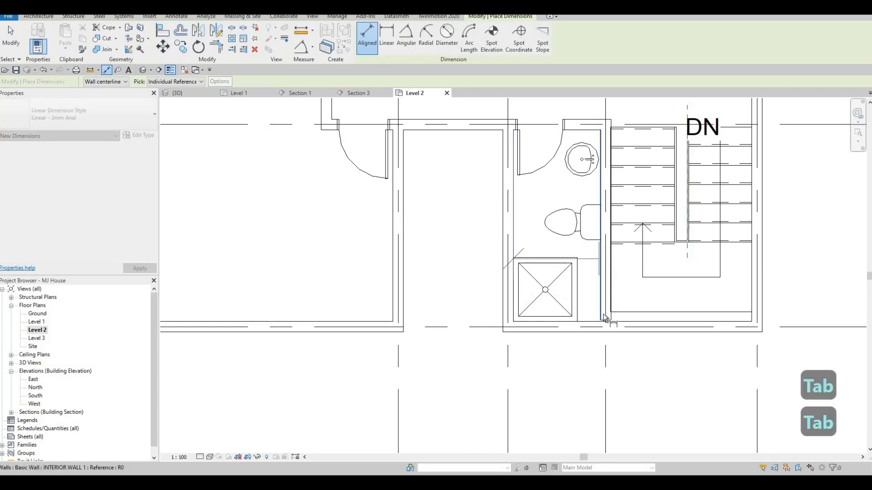
left_click(602, 265)
key("Escape")
key("Escape")
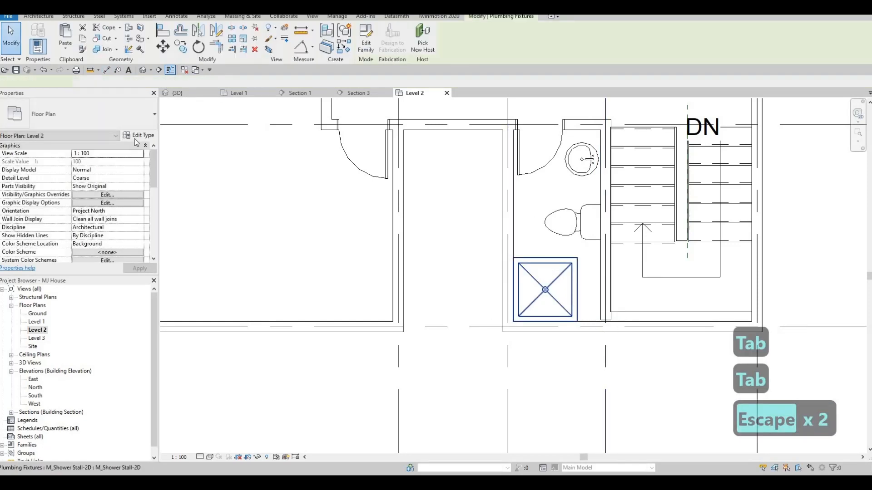
Set the shower stall type's width to 1250 mm so it spans the bathroom beside the stairs.
left_click(548, 291)
left_click(139, 135)
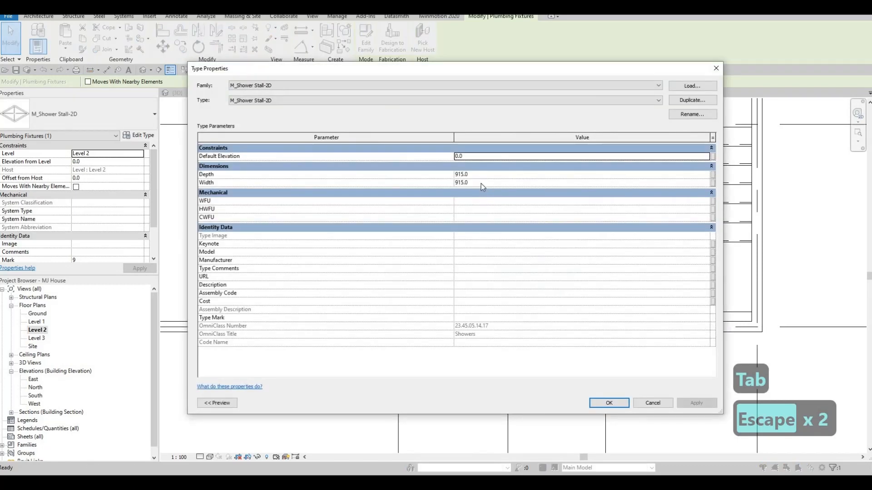
left_click(481, 184)
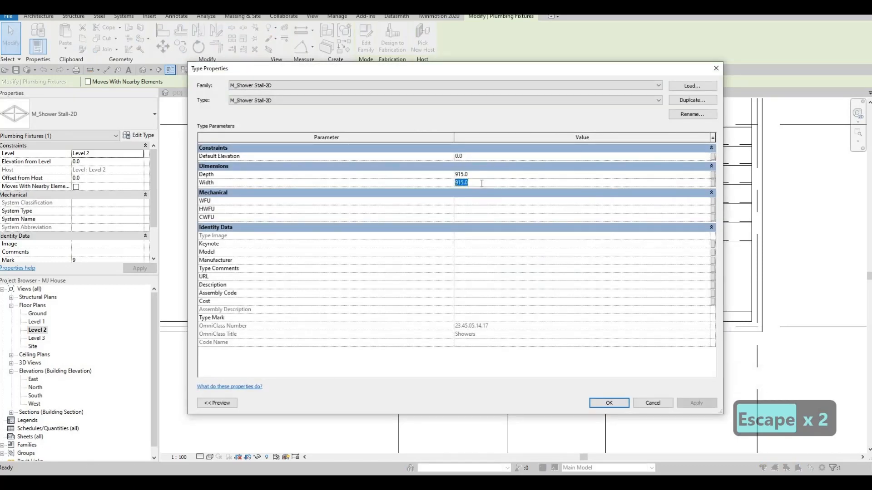
type("1250")
left_click(697, 403)
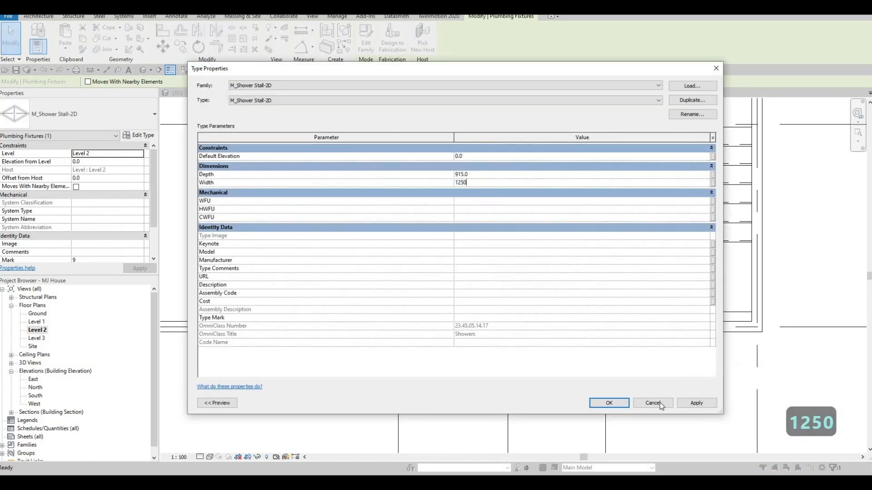
left_click(609, 403)
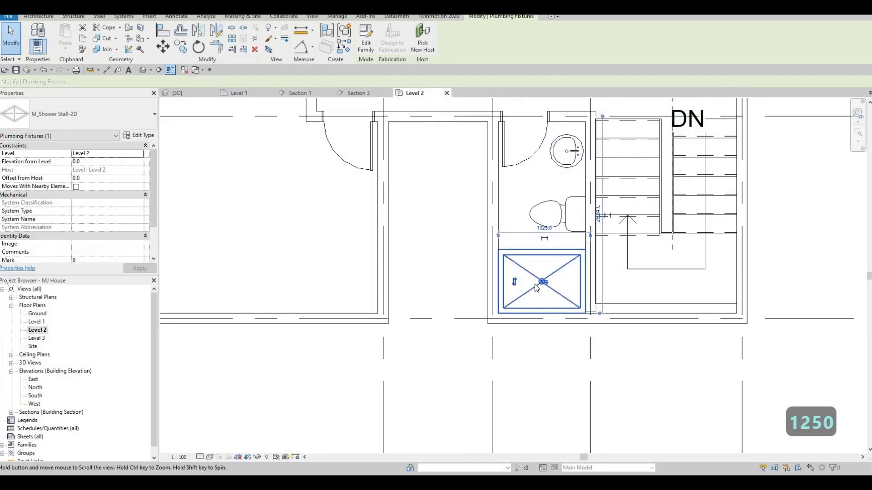
key("Escape")
key("Escape")
Nudge the toilet in the bathroom beside the stairs three increments toward the shower stall.
left_click(497, 255)
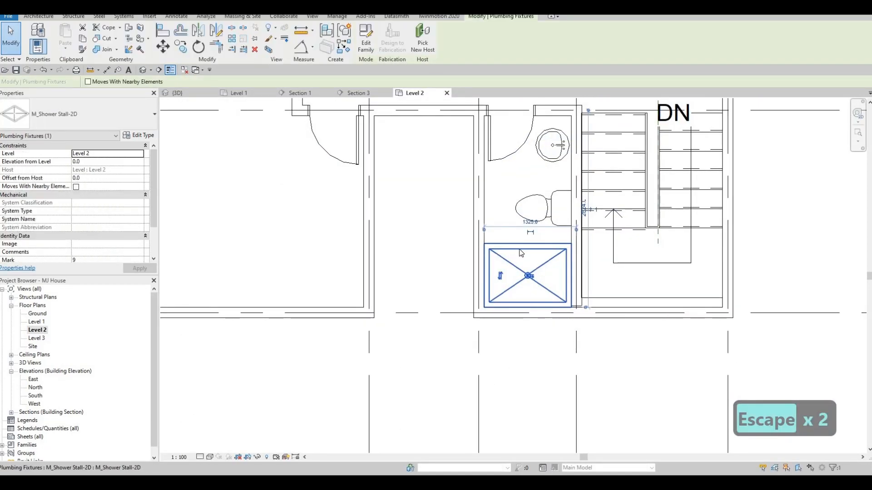
middle_click_drag(532, 261, 541, 308)
key("Escape")
key("Escape")
left_click(543, 278)
key("Down")
key("Down")
key("Down")
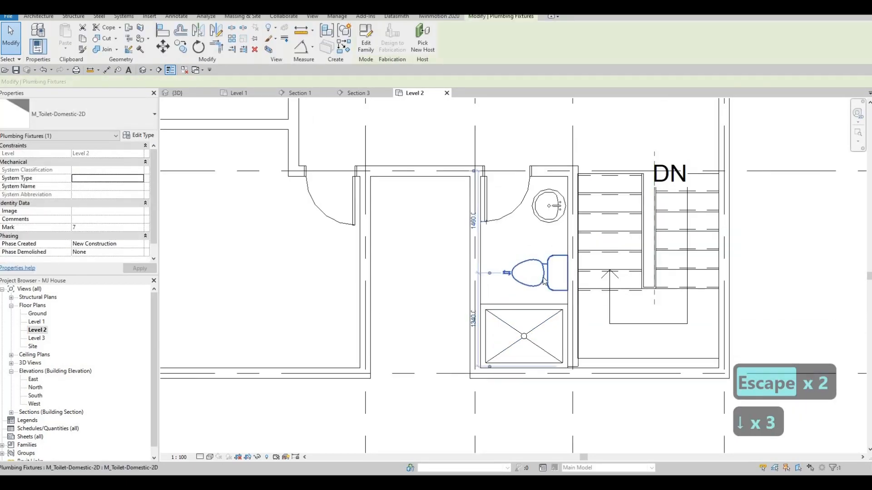
key("Escape")
Nudge the round vanity sink in the bathroom beside the stairs eight increments toward the toilet.
left_click(560, 223)
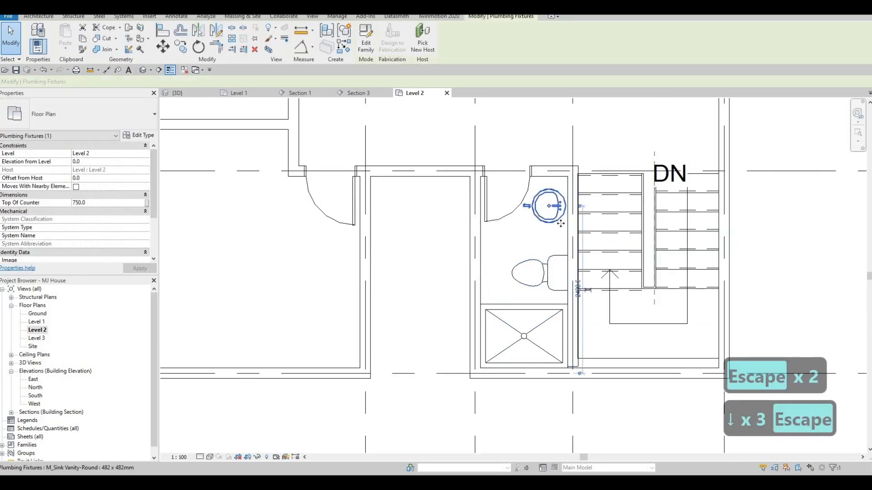
key("Down")
key("Down")
key("Down")
key("Down")
key("Down")
key("Down")
key("Down")
key("Down")
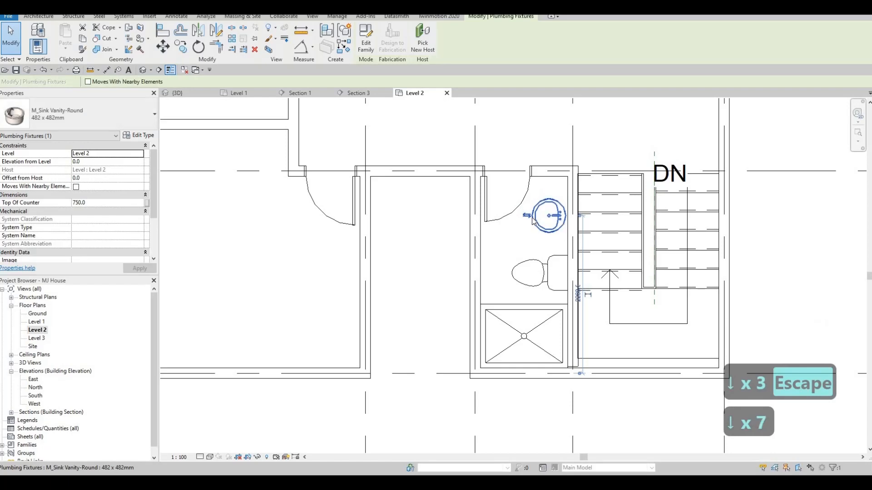
key("Escape")
Place a matching shower stall in the grid D–E bathroom, in the corner beside the toilet against the grid E wall.
scroll(522, 271, "down", 5)
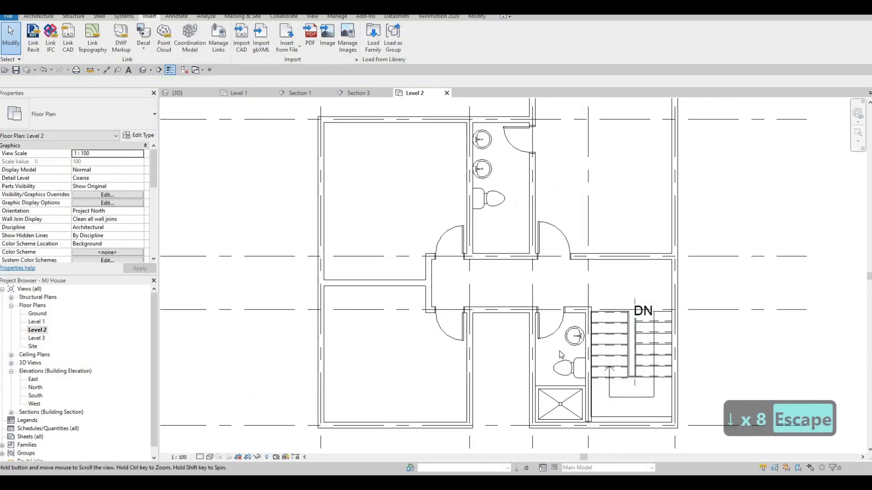
left_click(554, 401)
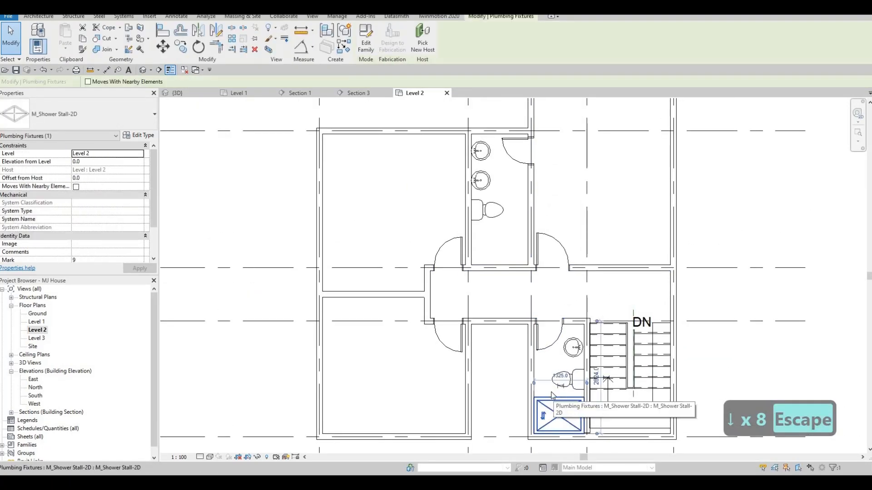
key("c")
key("s")
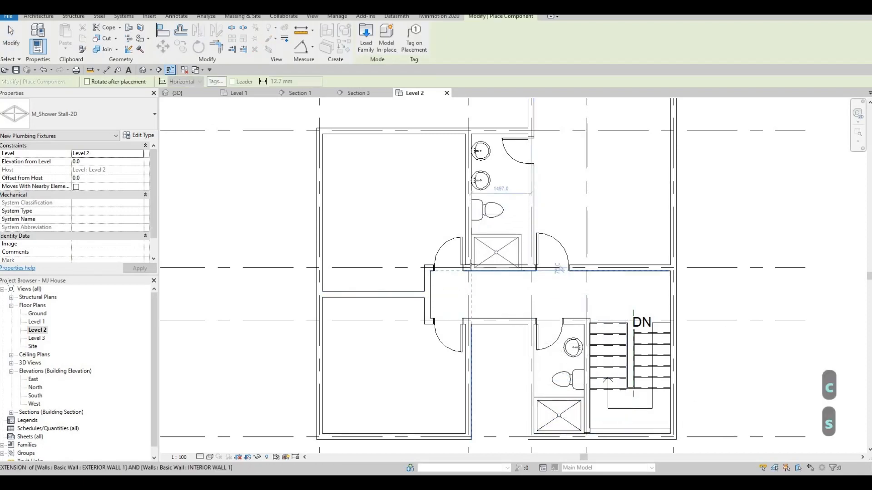
left_click(480, 265)
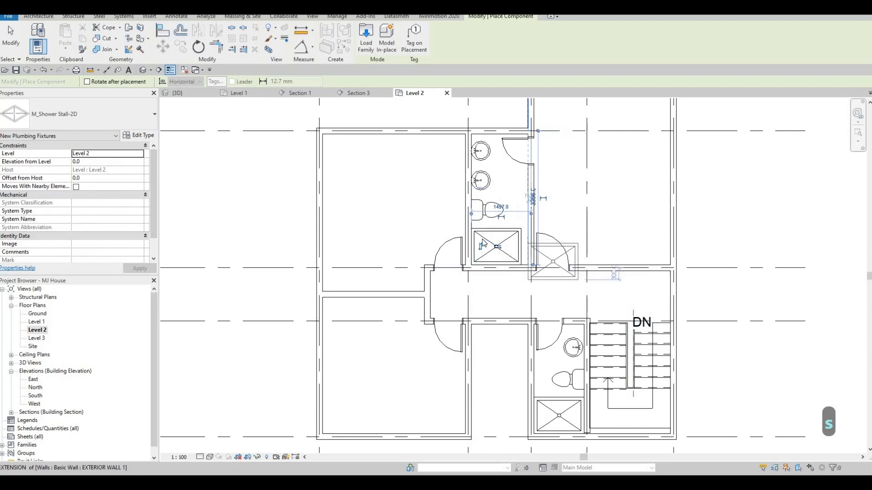
key("Escape")
key("Escape")
key("Escape")
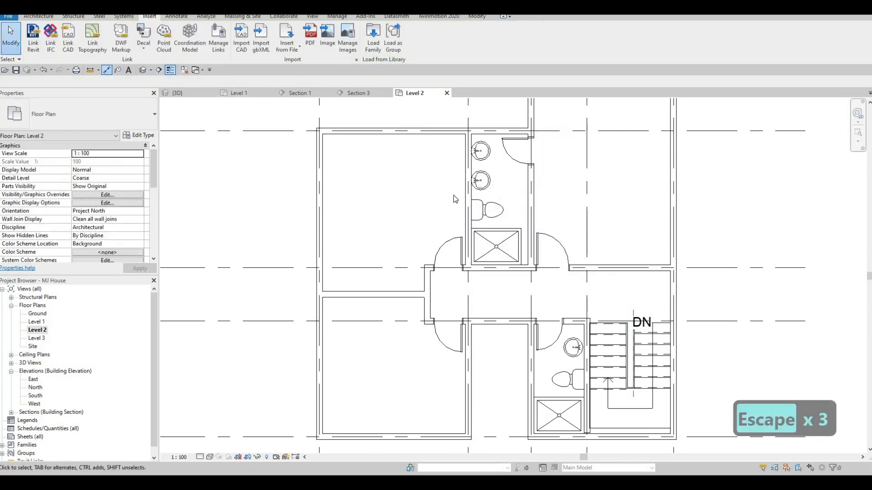
Measure the clear width of the grid D–E bathroom between its side wall faces with an aligned dimension.
key("Escape")
key("d")
key("i")
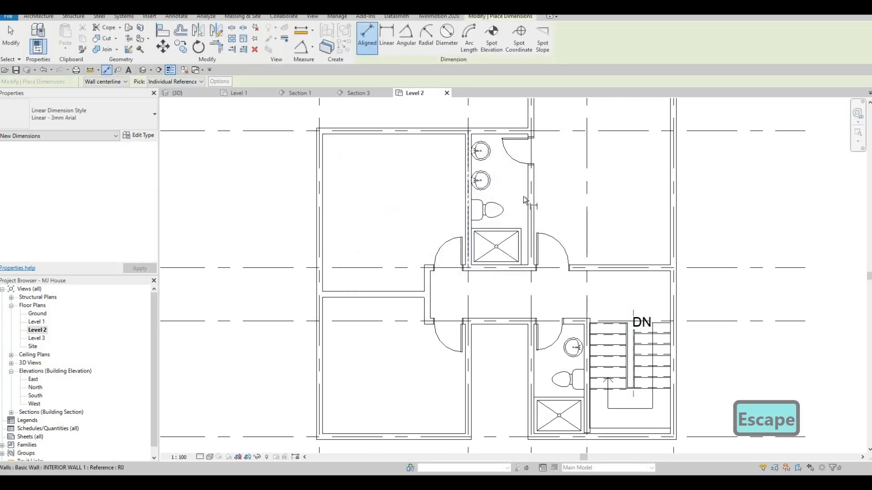
key("Tab")
left_click(472, 196)
key("Tab")
left_click(528, 207)
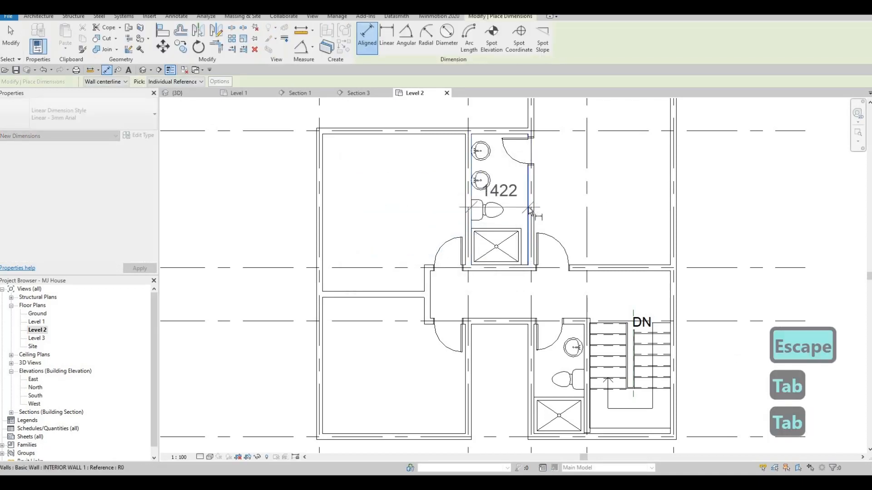
key("Escape")
key("Escape")
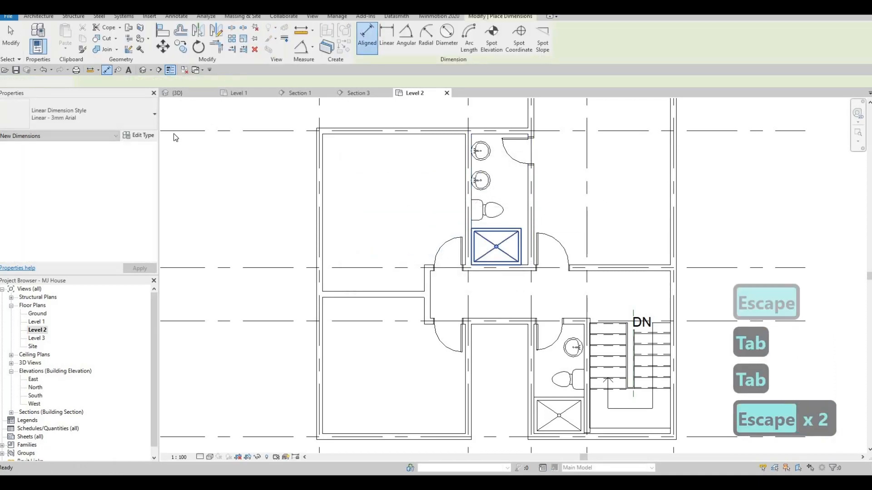
Duplicate the grid D–E bathroom's shower stall type as M_Shower Stall-2D 2 and set its width to 1422.
left_click(138, 135)
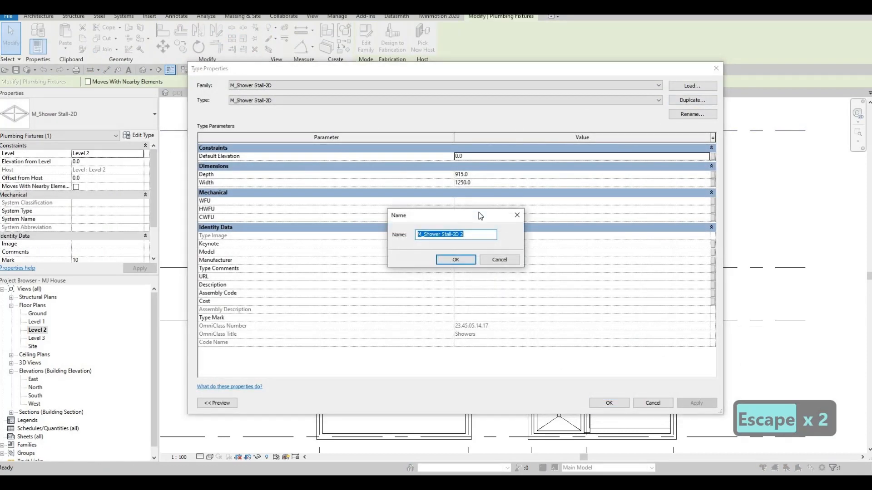
key("Return")
left_click(487, 183)
type("1")
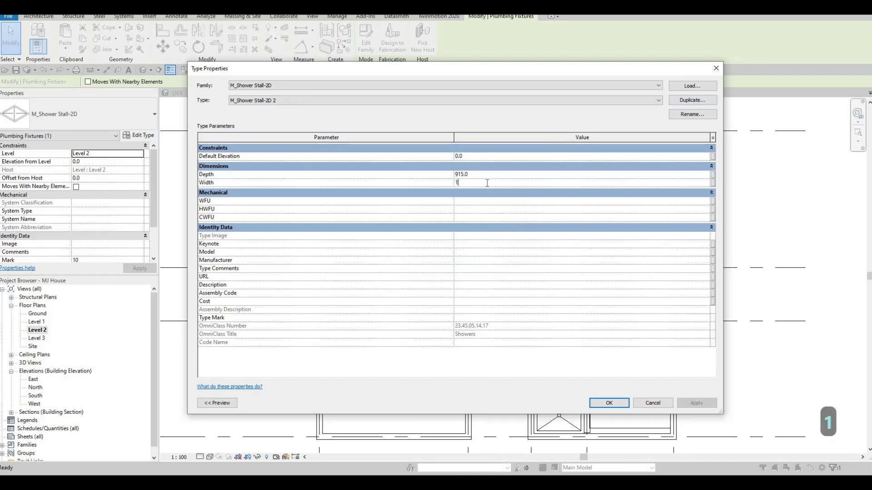
type("422")
left_click(609, 404)
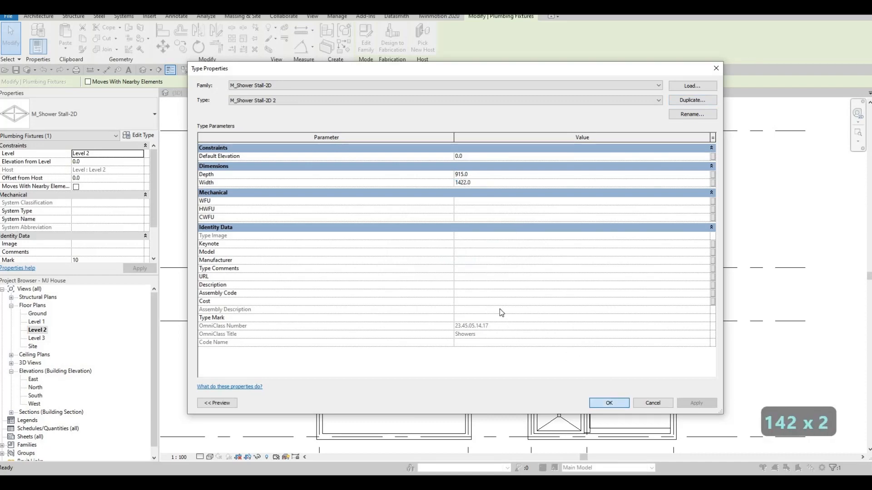
key("Escape")
key("Escape")
scroll(479, 228, "down", 3)
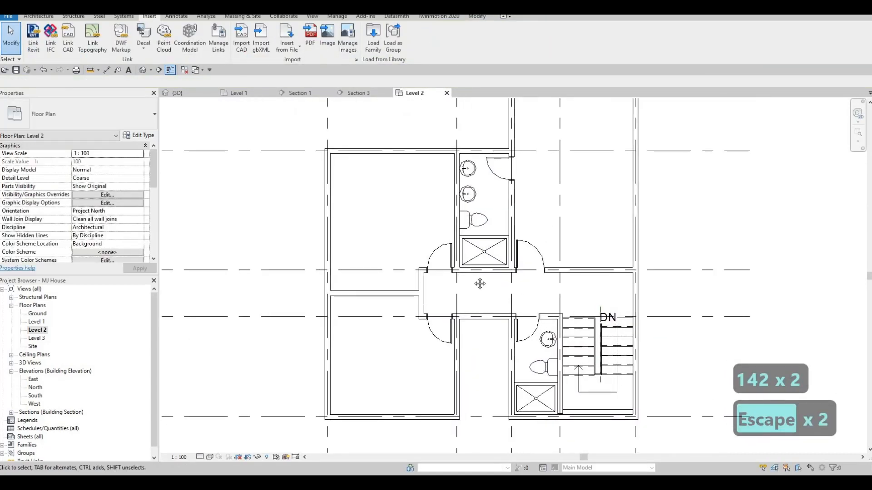
Draw the vanity counter outline around the sink beside the stairs with thin detail lines, about 1020 mm long from the door wall.
left_click(38, 16)
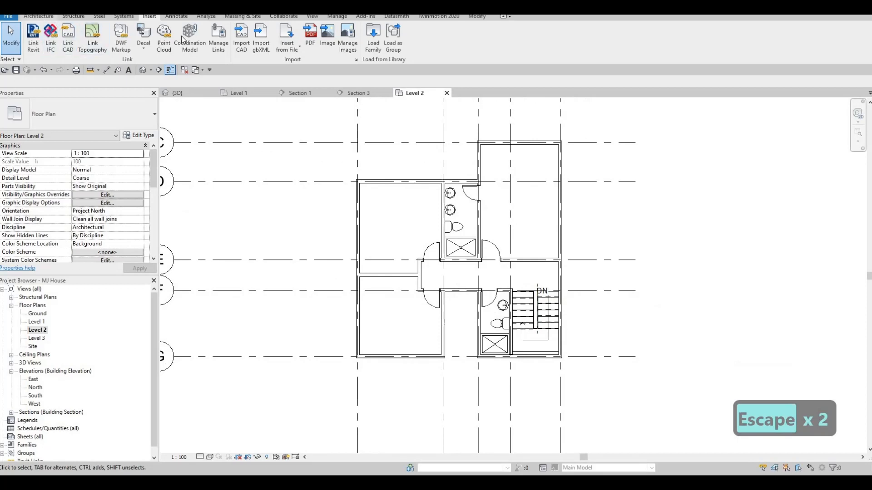
left_click(171, 17)
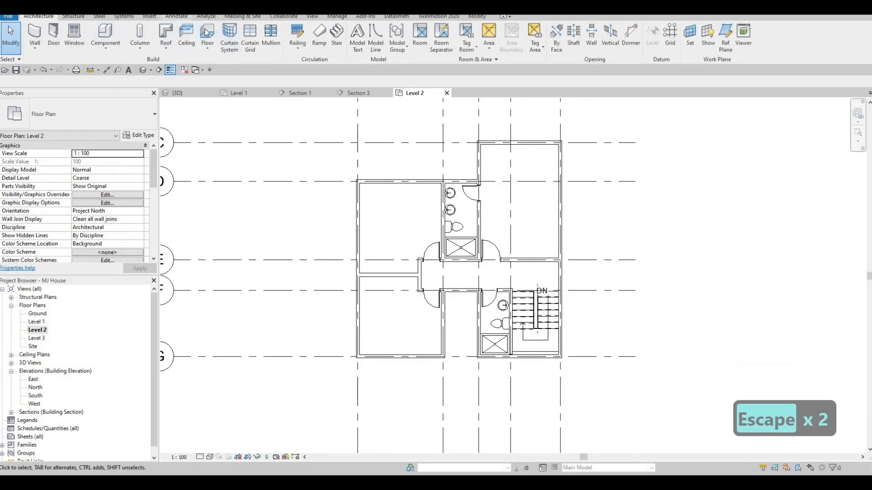
left_click(232, 43)
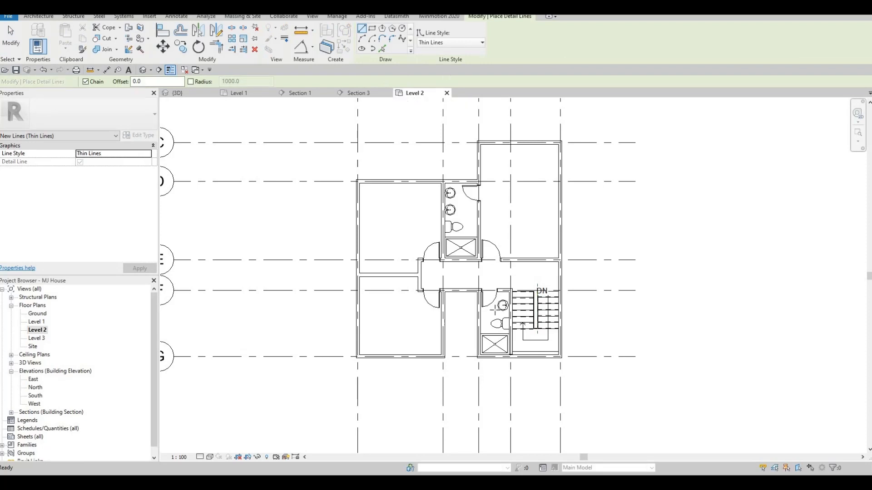
scroll(493, 299, "up", 5)
left_click(433, 251)
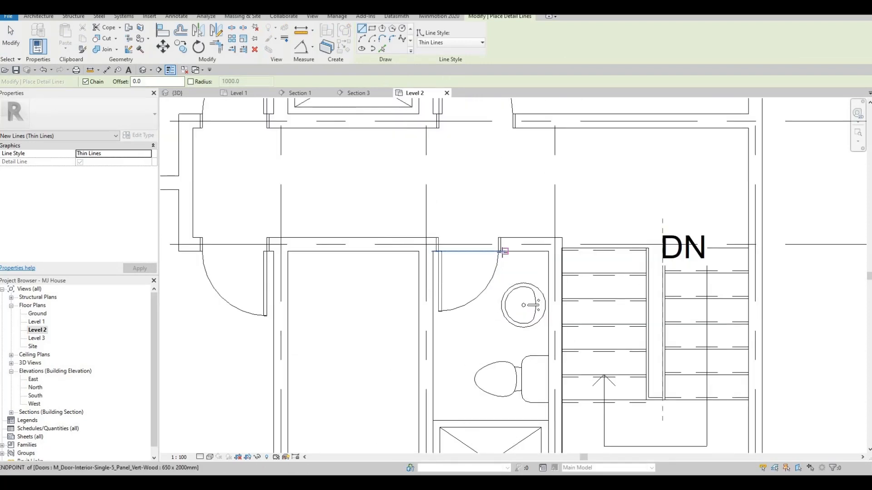
left_click(500, 251)
left_click(500, 347)
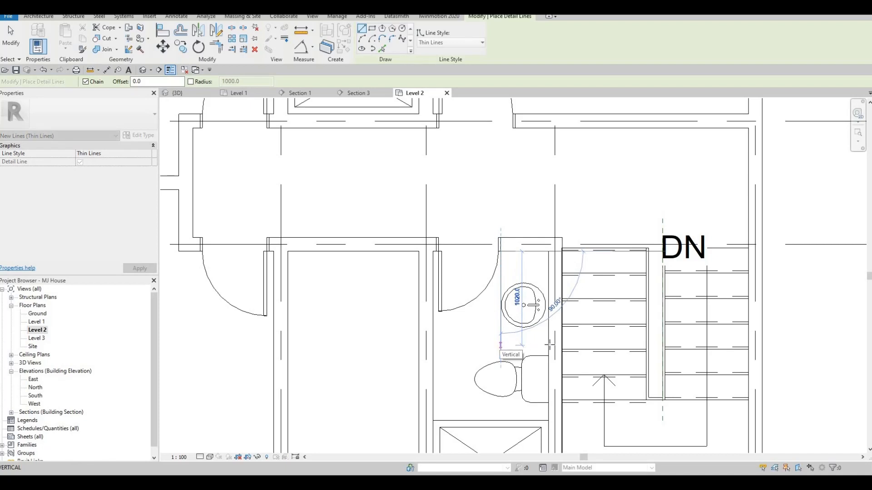
key("Escape")
Draw the counter outline around the two sinks in the grid D–E bathroom with thin detail lines, about 1536 mm long.
scroll(463, 244, "down", 1)
middle_click_drag(464, 244, 508, 375)
scroll(391, 172, "down", 1)
middle_click_drag(391, 172, 413, 198)
scroll(413, 198, "down", 2)
scroll(390, 170, "up", 2)
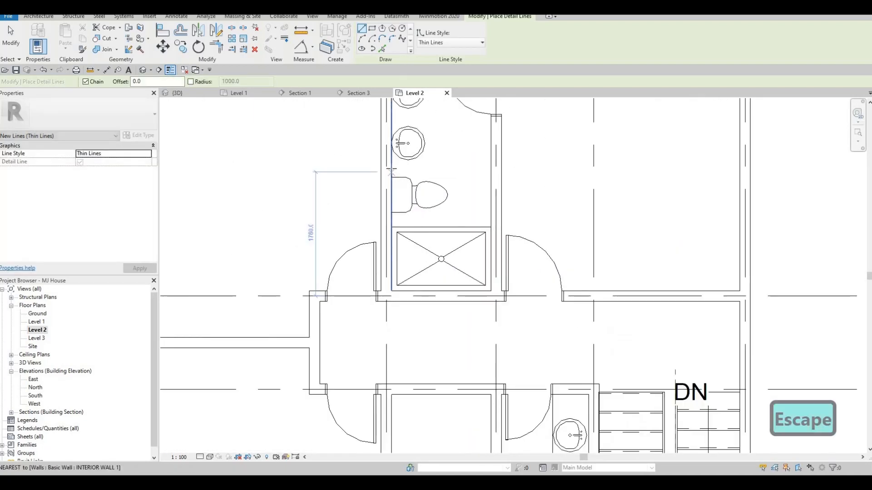
left_click(394, 169)
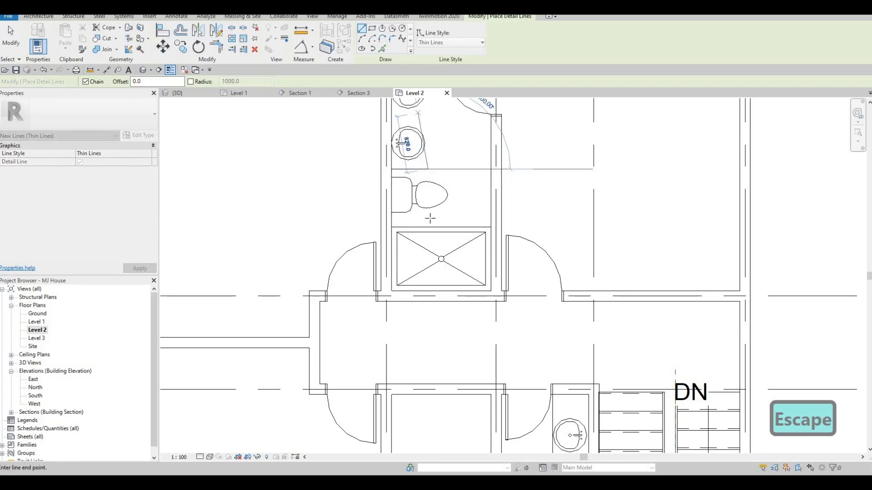
middle_click_drag(411, 116, 407, 227)
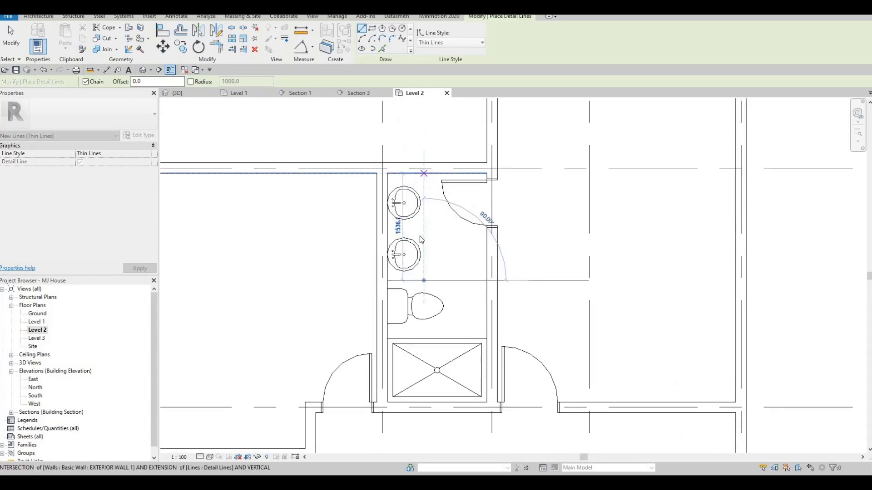
key("Escape")
scroll(410, 262, "down", 2)
key("Escape")
Nudge the toilet in the grid D–E bathroom one increment toward the shower stall.
scroll(425, 258, "down", 3)
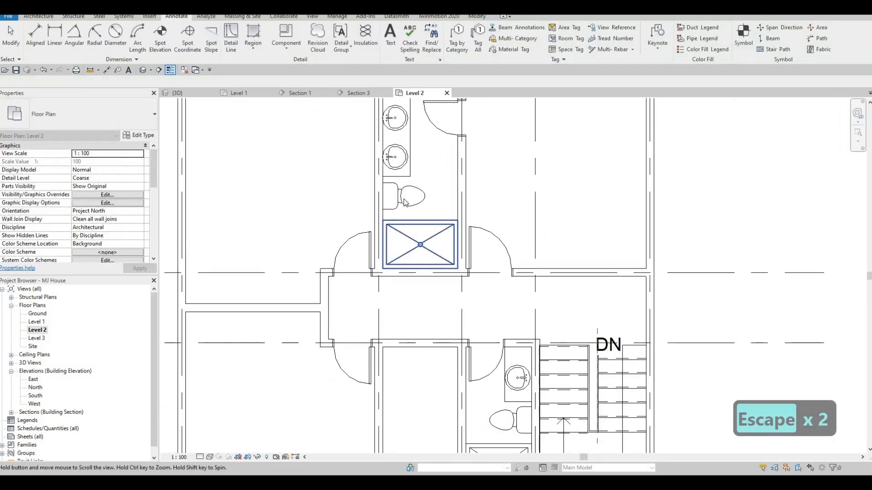
key("Escape")
left_click(390, 172)
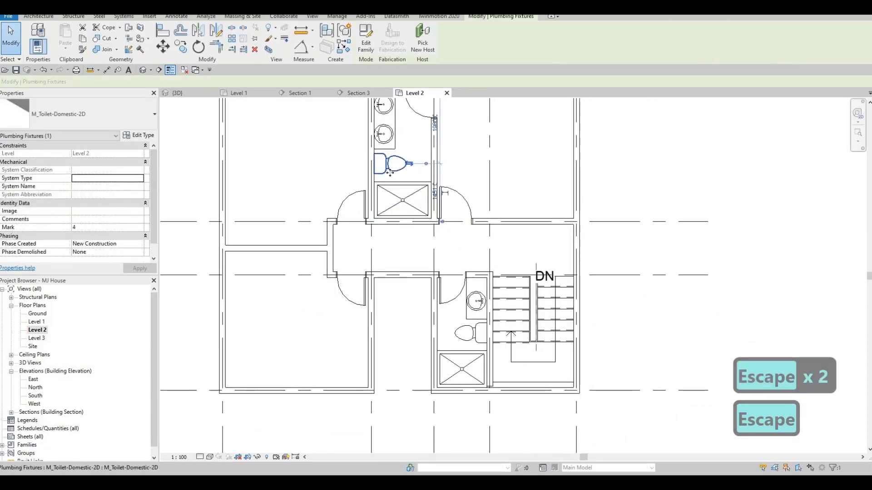
key("Escape")
key("Escape")
Nudge the round sink beside the stairs one increment toward the stair wall and two increments toward the hallway.
scroll(487, 303, "up", 3)
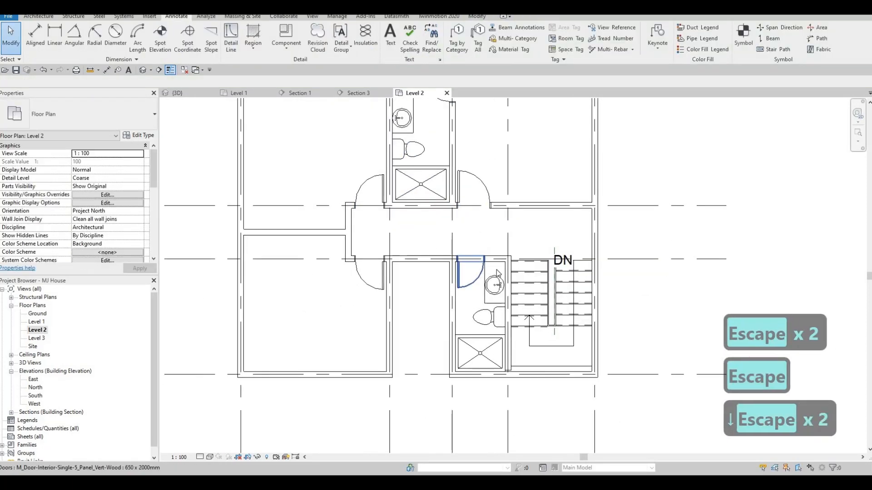
left_click(502, 265)
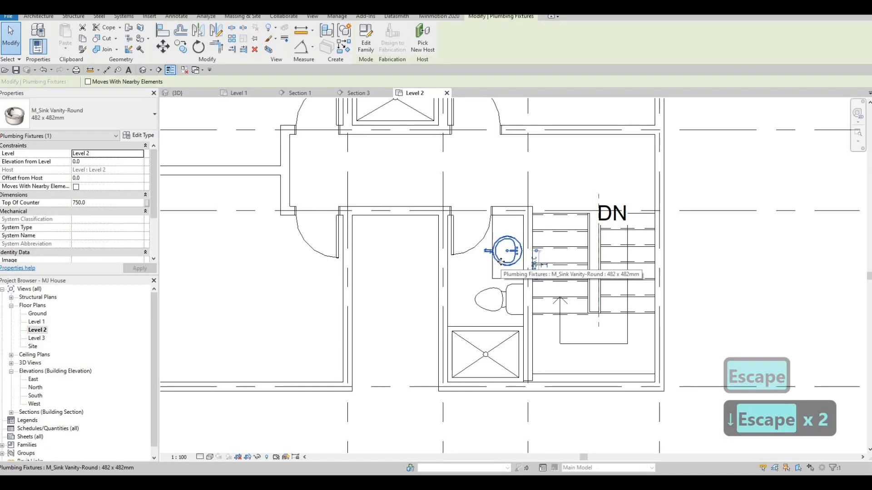
key("Right")
key("Up")
key("Up")
key("Escape")
key("Escape")
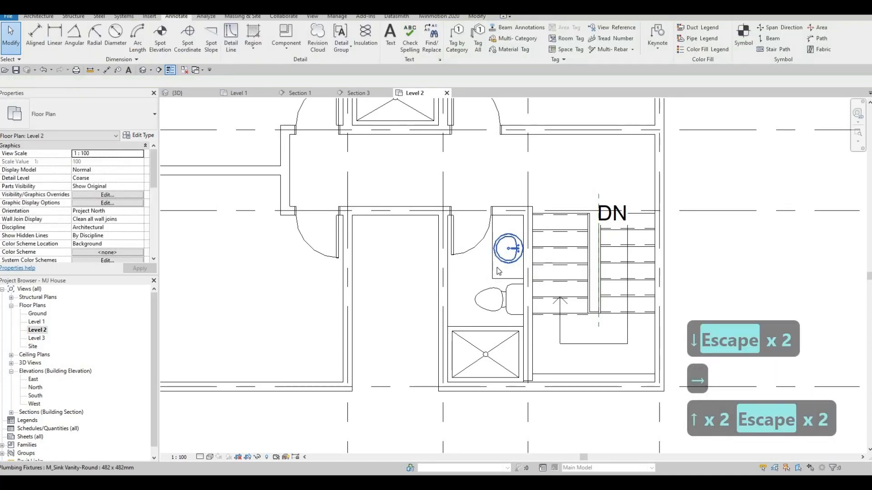
key("Escape")
Nudge the toilet in the bathroom beside the stairs two increments toward the shower stall.
left_click(499, 273)
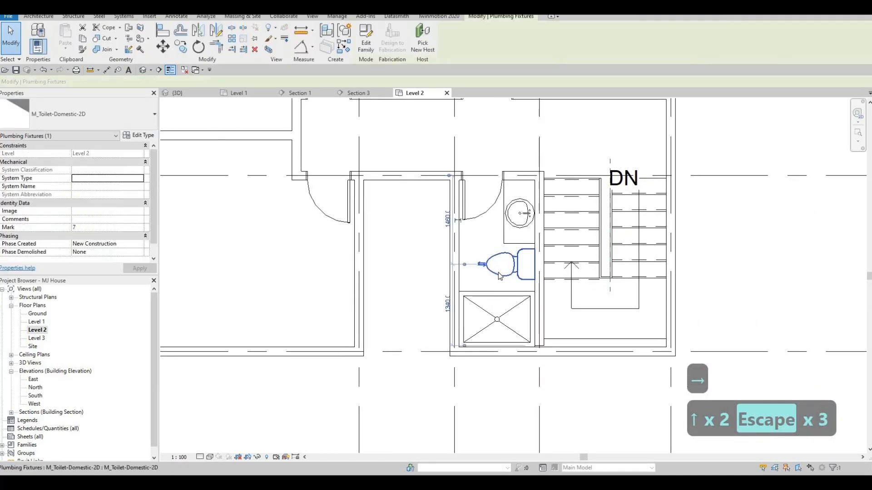
key("Down")
key("Down")
key("Escape")
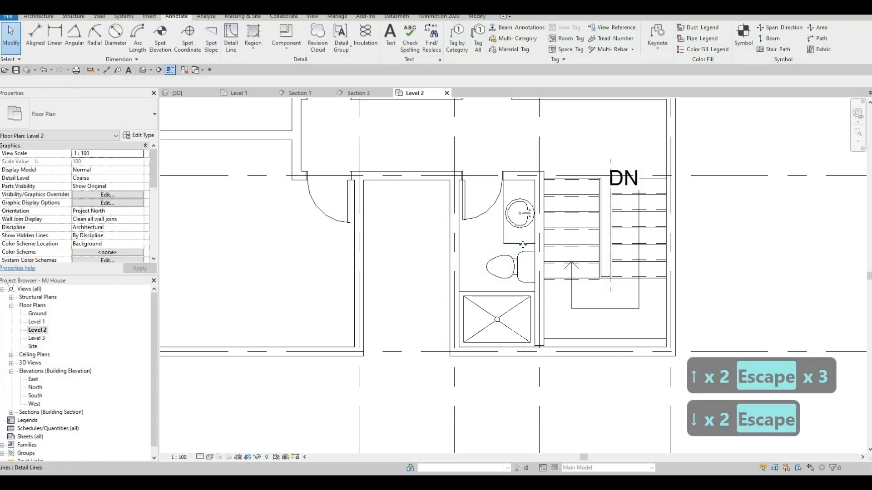
Nudge the counter's edge line between the sink and toilet beside the stairs one increment toward the toilet.
left_click(523, 245)
key("Down")
key("Escape")
key("Escape")
Nudge the door of the bathroom beside the stairs one increment away from the vanity counter.
scroll(524, 243, "down", 1)
middle_click_drag(533, 246, 546, 253)
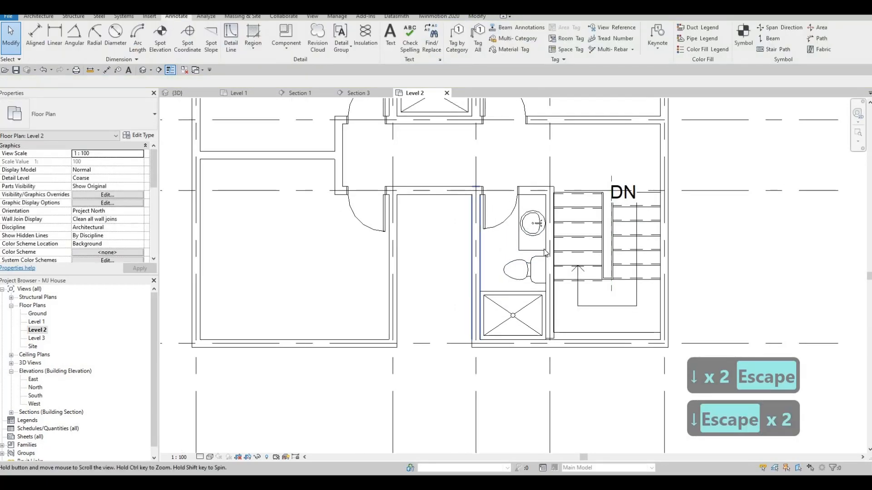
scroll(546, 253, "up", 4)
left_click(554, 242)
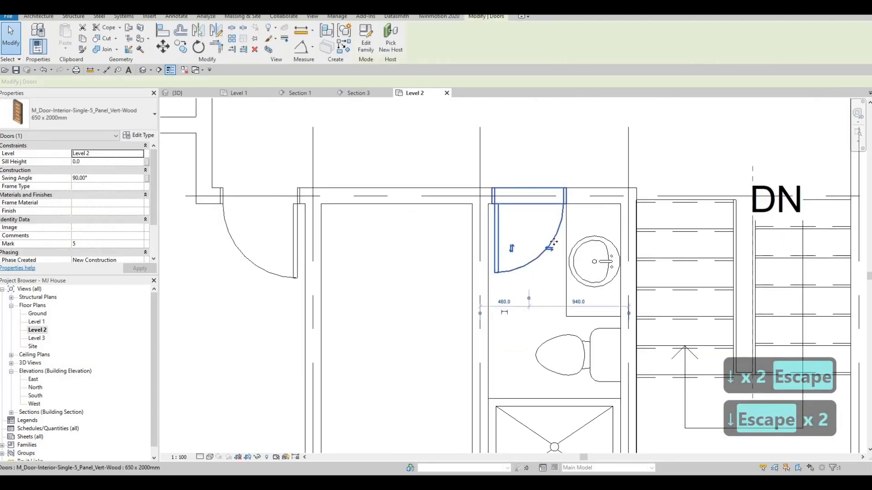
key("Left")
key("Escape")
key("Escape")
scroll(554, 245, "down", 2)
middle_click_drag(604, 293, 520, 312)
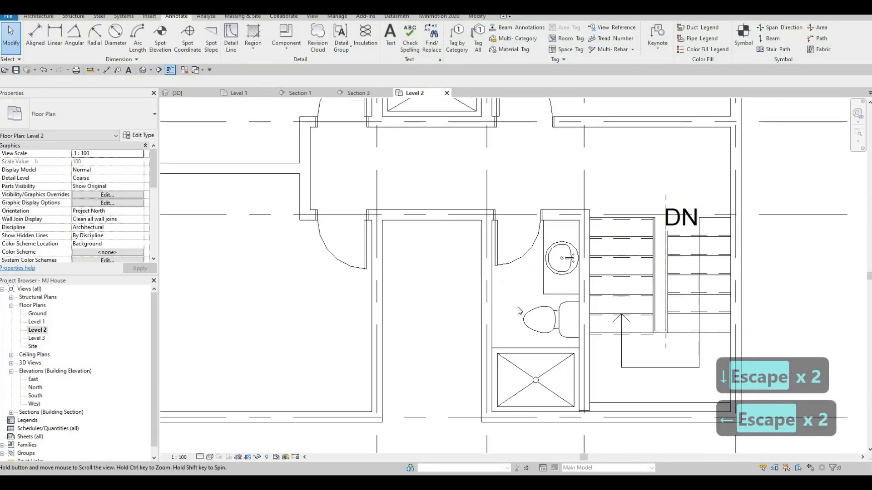
scroll(454, 184, "down", 1)
middle_click_drag(454, 184, 518, 309)
middle_click_drag(517, 256, 522, 292)
scroll(518, 331, "down", 2)
middle_click_drag(517, 331, 509, 261)
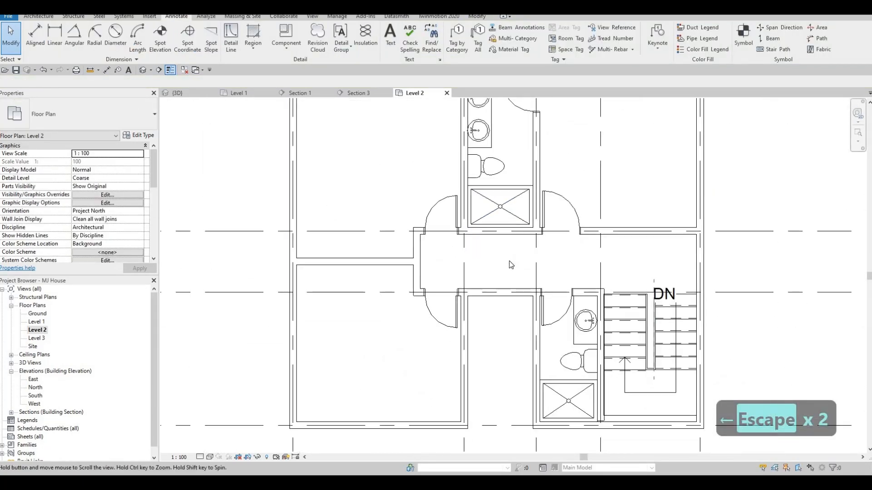
scroll(509, 261, "down", 1)
scroll(514, 252, "down", 1)
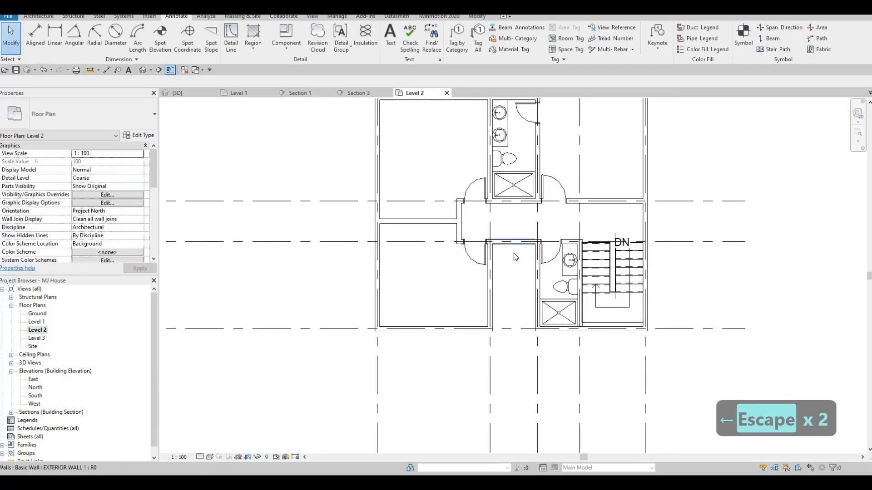
middle_click_drag(522, 280, 527, 318)
key("Escape")
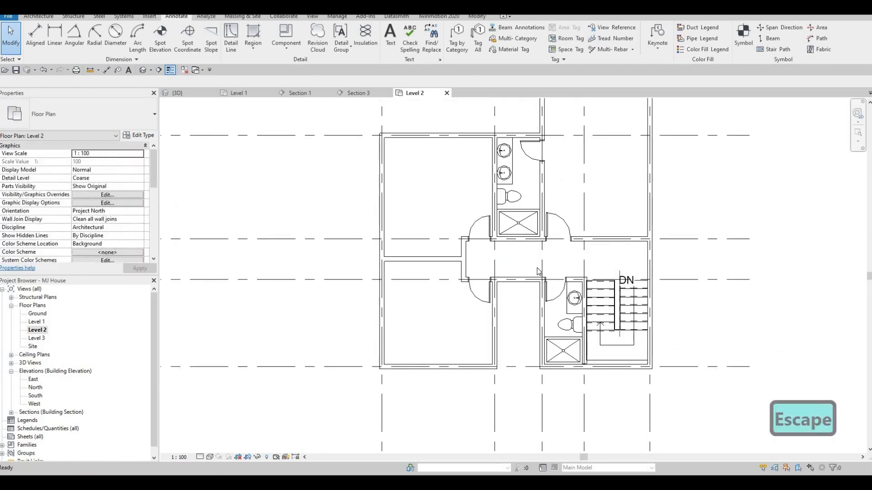
middle_click_drag(550, 254, 541, 278)
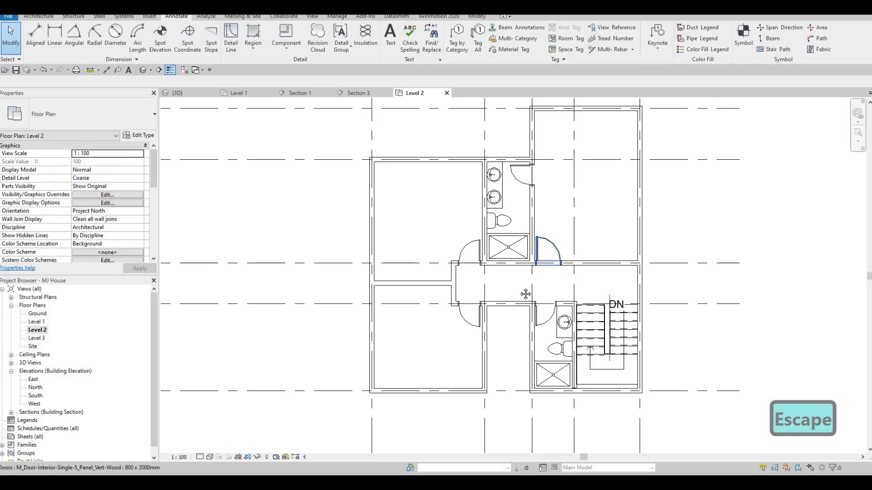
middle_click_drag(481, 294, 488, 299)
key("Escape")
middle_click_drag(460, 271, 474, 272)
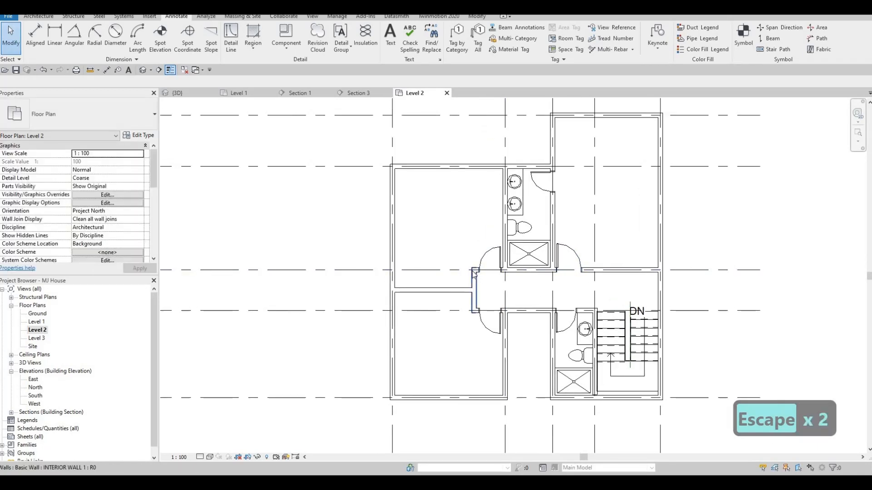
Extend the west end of the corridor's north wall to the west exterior wall, enclosing a closet beside the upper-left bedroom.
left_click(475, 275)
key("Escape")
scroll(475, 276, "up", 5)
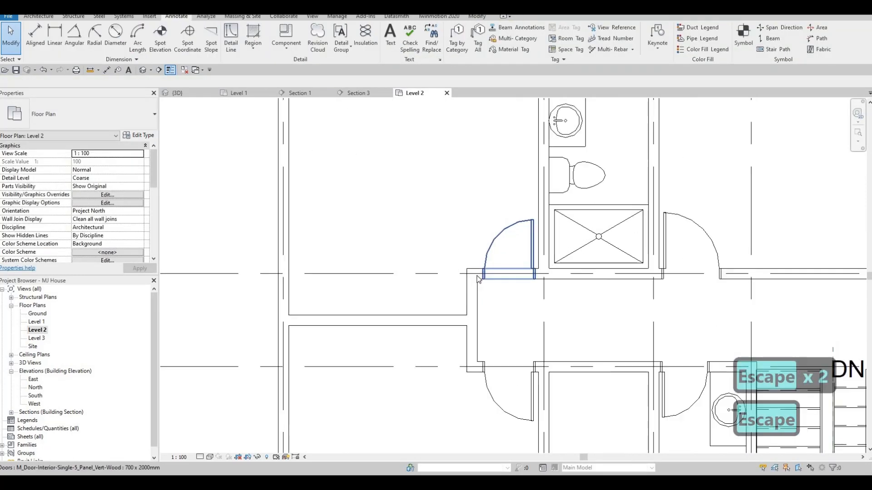
scroll(477, 279, "up", 2)
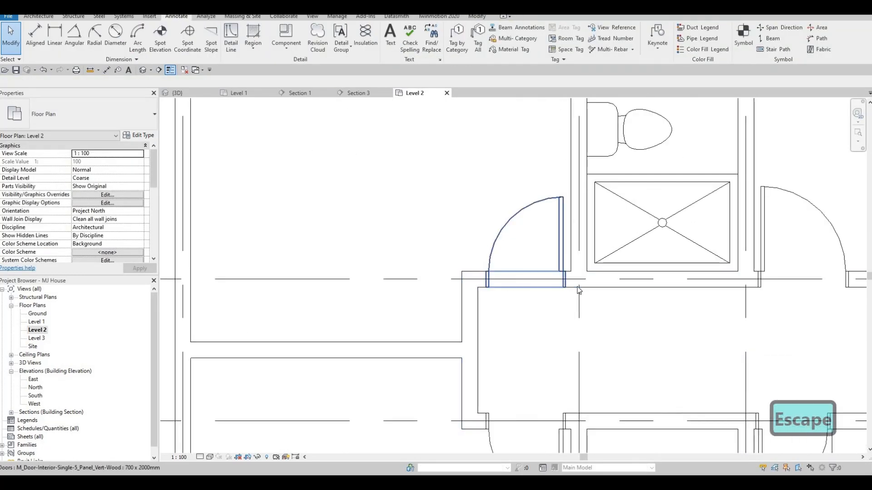
left_click(480, 279)
left_click_drag(469, 279, 189, 271)
key("Escape")
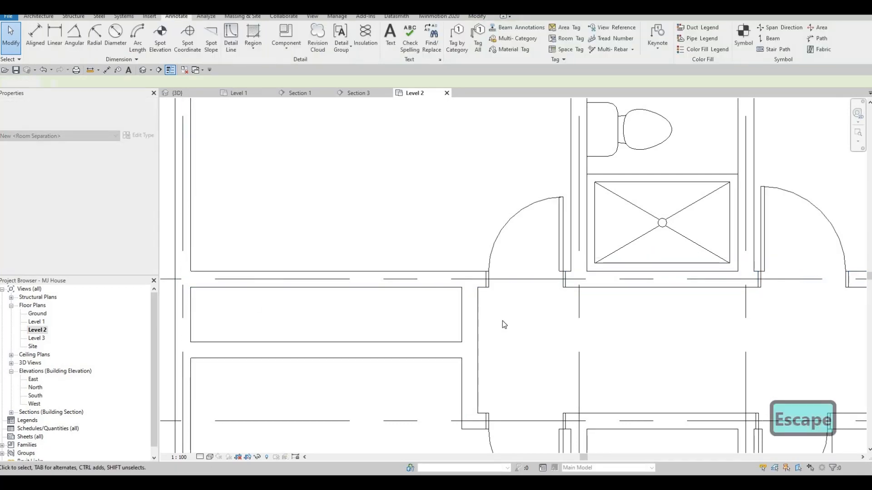
Extend the west end of the corridor's south wall to the west exterior wall, enclosing a second closet.
scroll(496, 429, "down", 1)
middle_click_drag(496, 432, 567, 345)
left_click(643, 347)
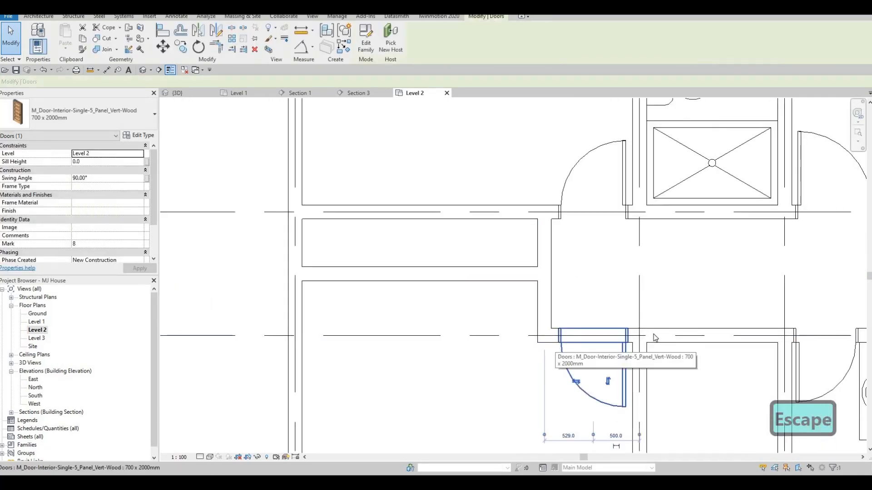
key("Escape")
left_click(545, 342)
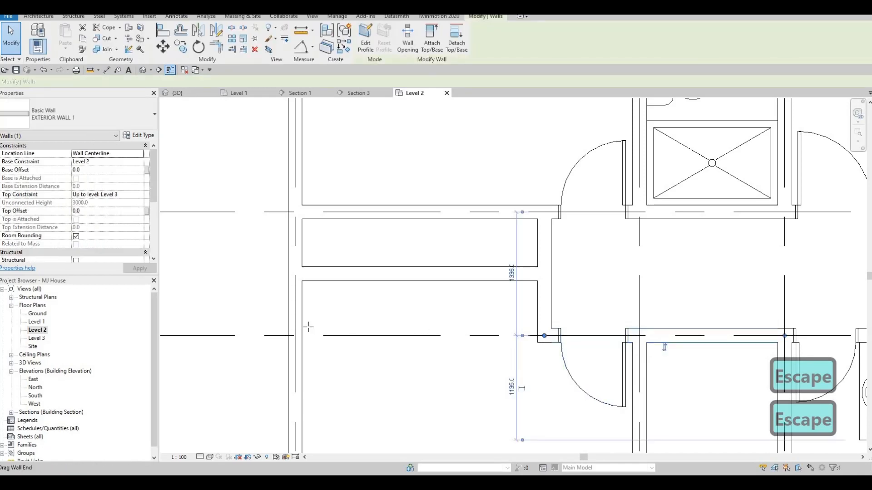
mouse_move(308, 327)
left_mouse_down()
mouse_move(340, 335)
mouse_move(296, 335)
left_mouse_up()
key("Escape")
scroll(482, 291, "down", 1)
middle_click_drag(482, 290, 460, 293)
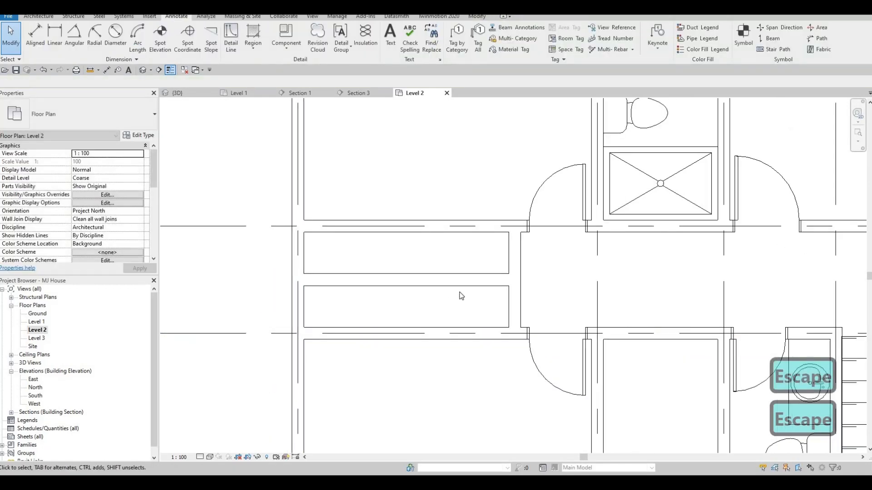
Draw L-shaped INTERIOR WALL 1 closet walls in the upper-right bedroom, rising about 700 mm beside its corridor door and running to the east exterior wall.
scroll(460, 293, "down", 1)
middle_click_drag(754, 247, 611, 257)
key("Escape")
left_click(611, 257)
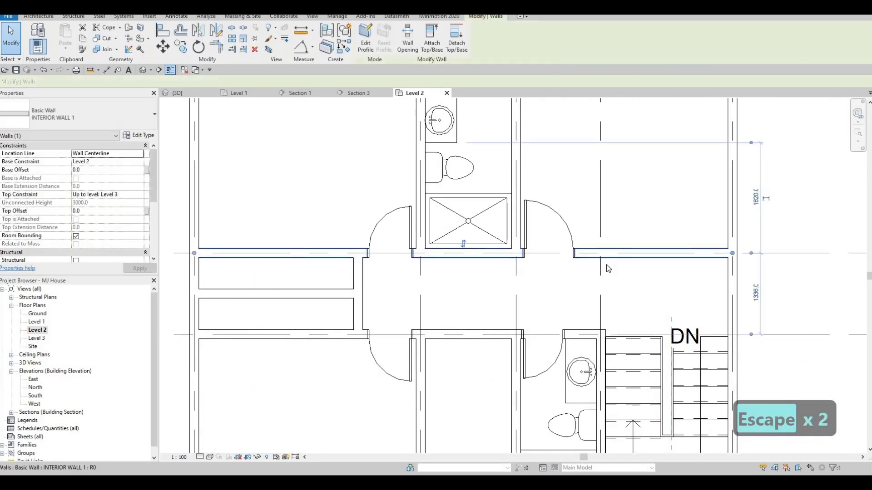
key("c")
key("s")
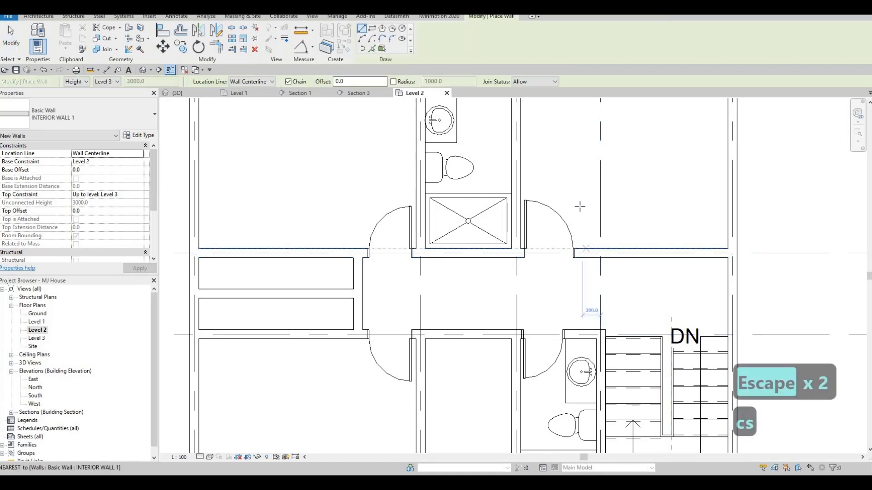
left_click(583, 206)
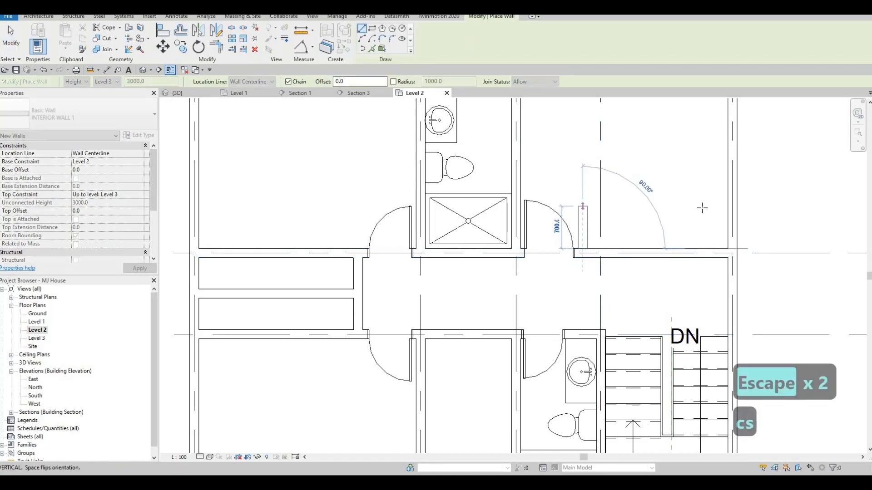
left_click(725, 207)
key("Escape")
key("Escape")
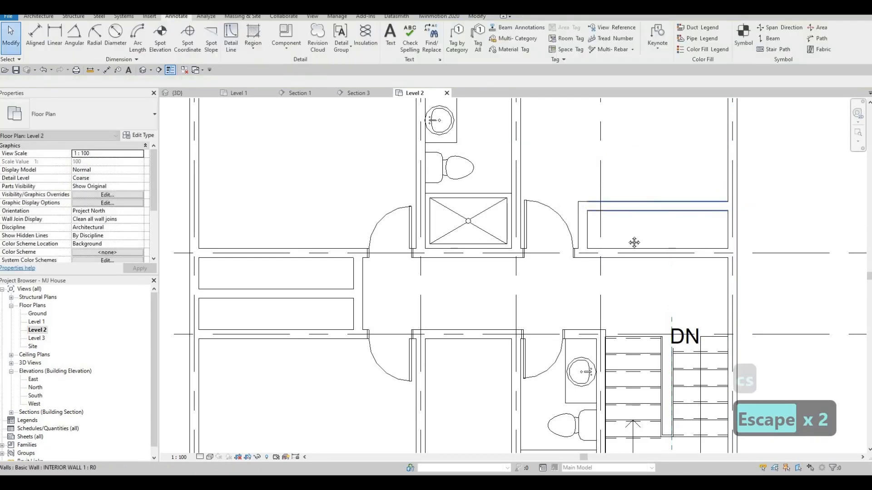
Measure the distance from the new horizontal closet wall to the corridor's north wall using its temporary dimension.
left_click(634, 211)
middle_click_drag(731, 302, 699, 325)
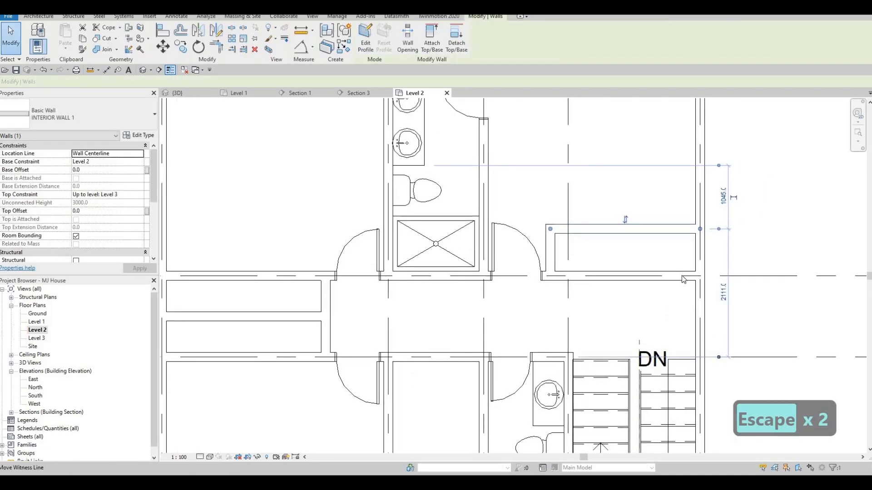
mouse_move(683, 279)
left_mouse_down()
mouse_move(700, 284)
mouse_move(700, 276)
left_mouse_up()
left_click(724, 257)
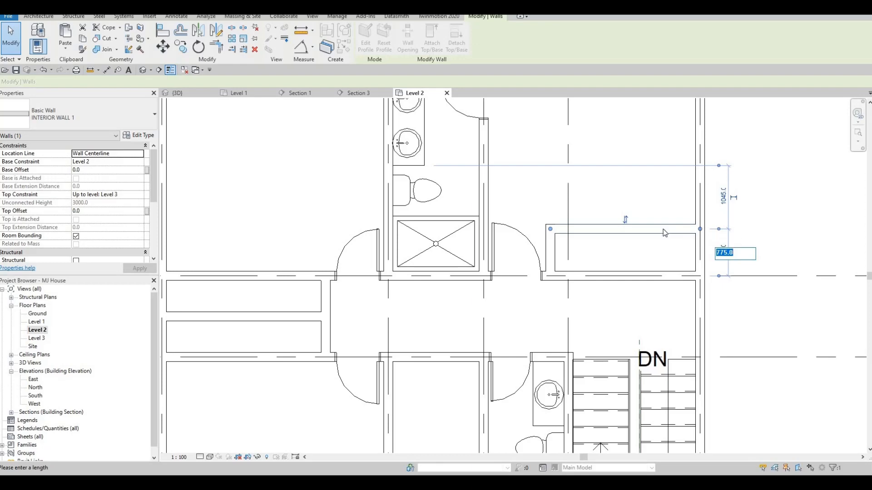
key("Escape")
key("Escape")
Draw two closely spaced horizontal detail lines in the <Demolished> style across the upper-right bedroom's closet, each about 2316 mm long.
scroll(622, 294, "down", 1)
middle_click_drag(540, 299, 623, 282)
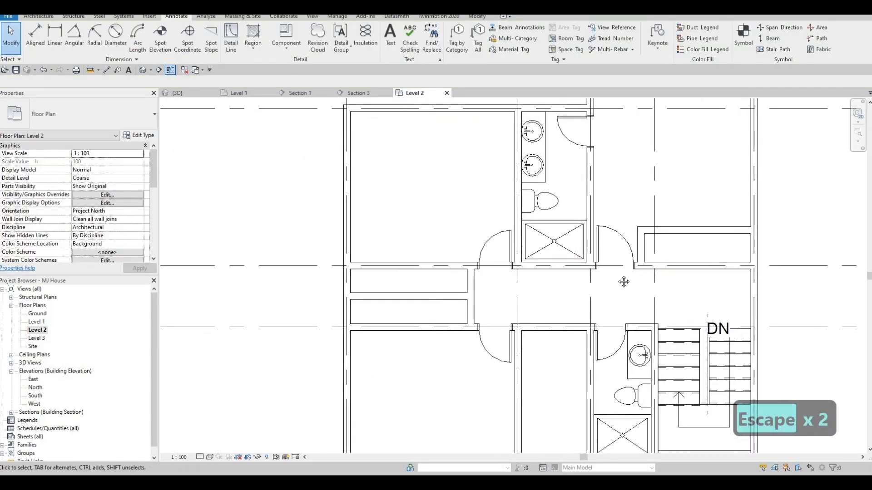
middle_click_drag(549, 202, 562, 198)
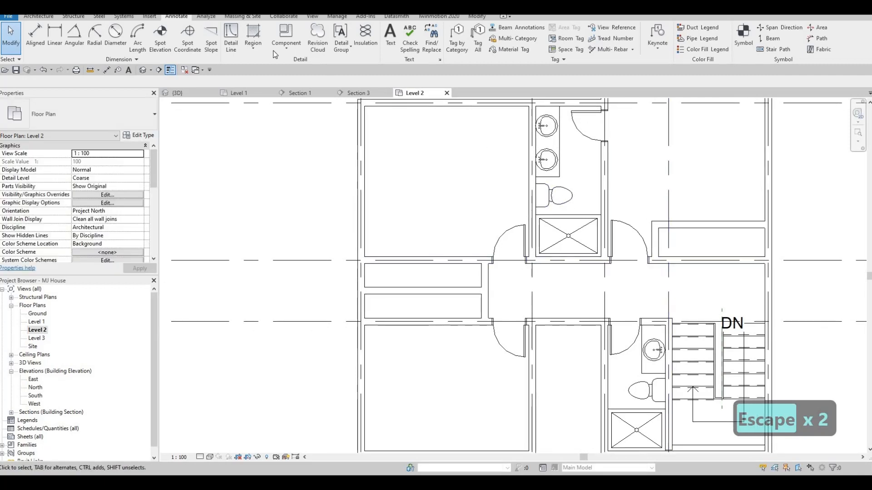
left_click(231, 41)
left_click(450, 42)
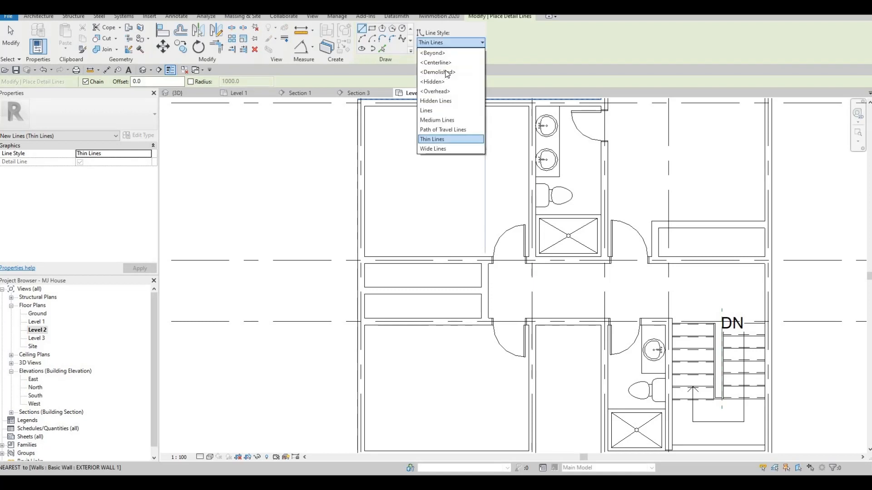
key("Down")
key("Return")
scroll(715, 238, "up", 4)
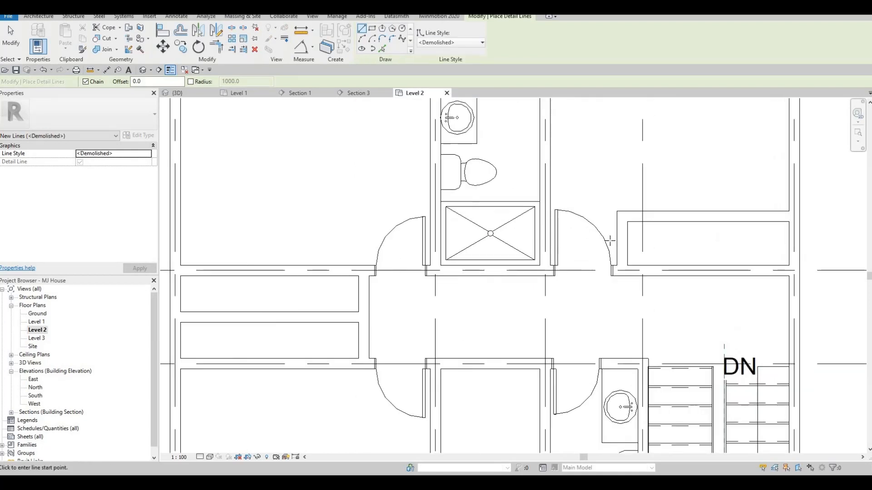
left_click(611, 241)
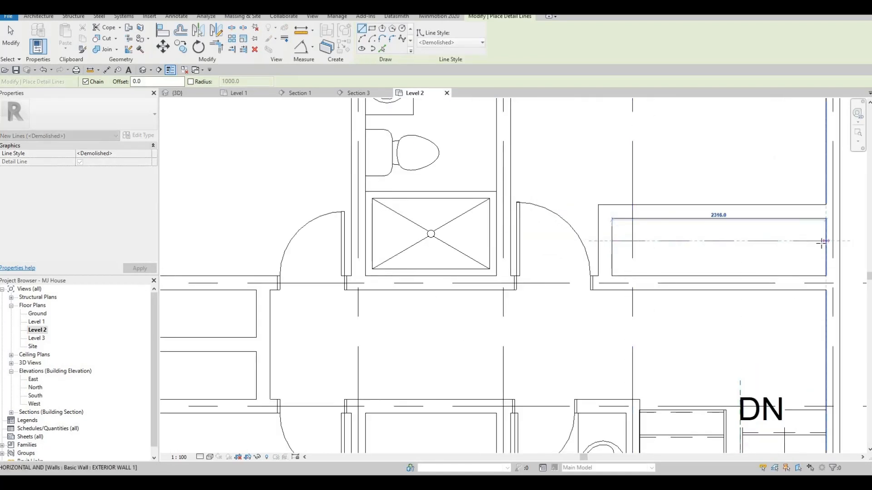
left_click(823, 242)
key("Escape")
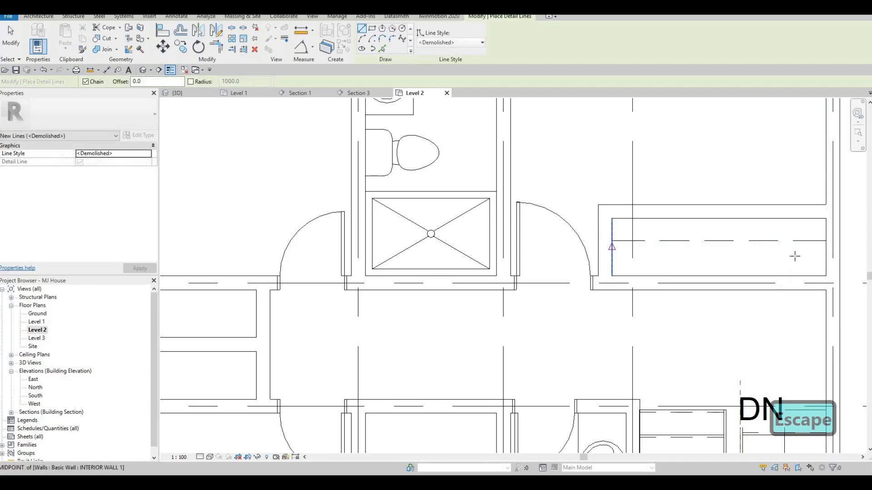
key("Escape")
scroll(658, 249, "down", 2)
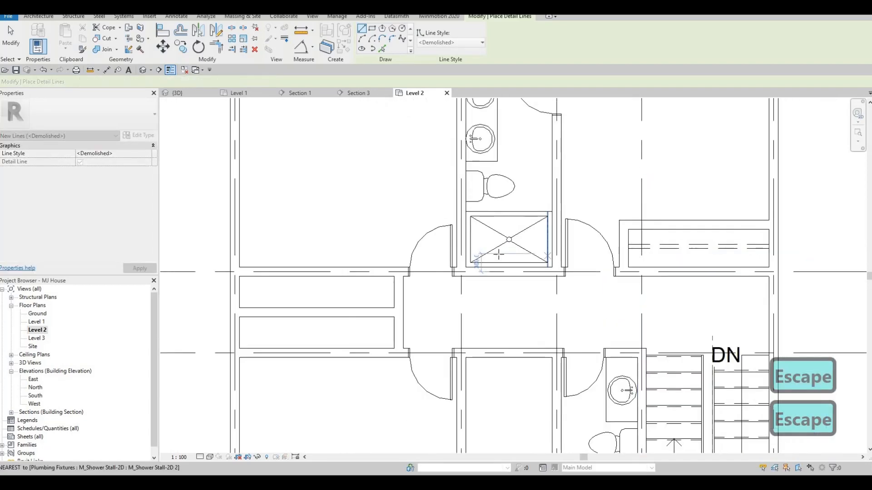
Draw two parallel horizontal <Demolished> detail lines from wall to wall across the upper of the two west closets.
scroll(439, 256, "up", 2)
left_click(439, 237)
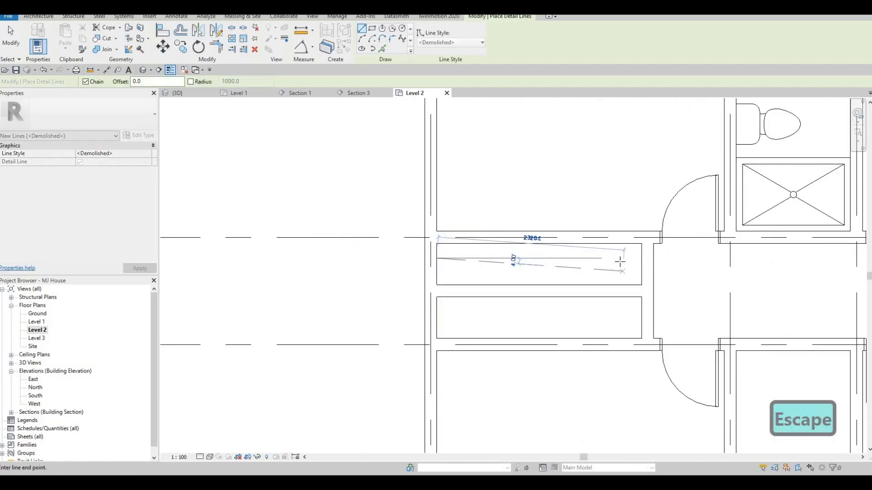
left_click(640, 258)
key("Escape")
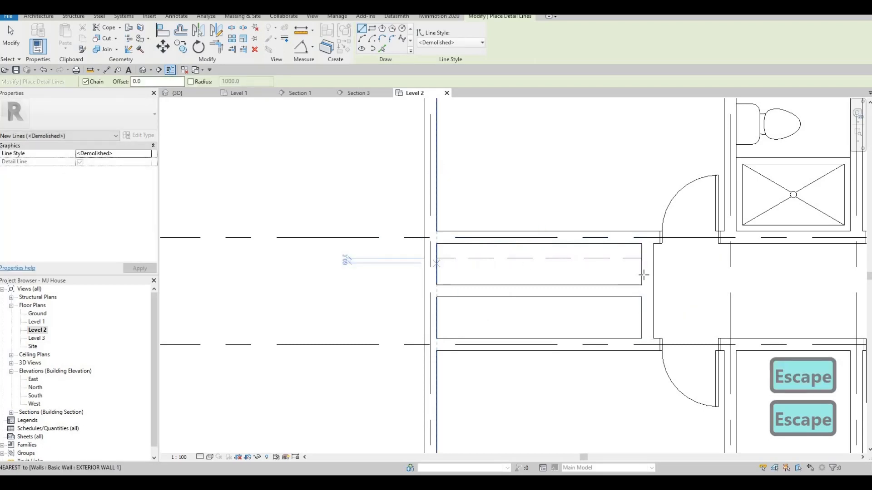
key("Escape")
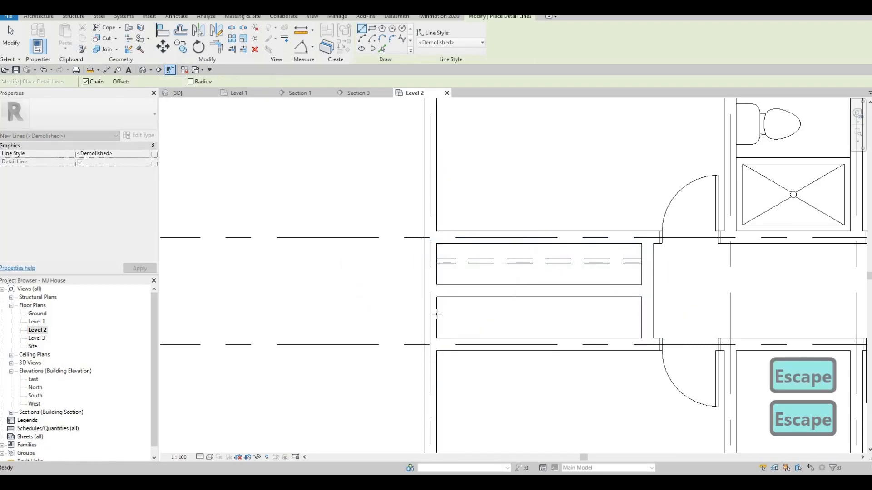
Draw two parallel horizontal <Demolished> detail lines across the lower west closet, each about 2550 mm long, and end the Detail Line command.
left_click(436, 314)
left_click(640, 314)
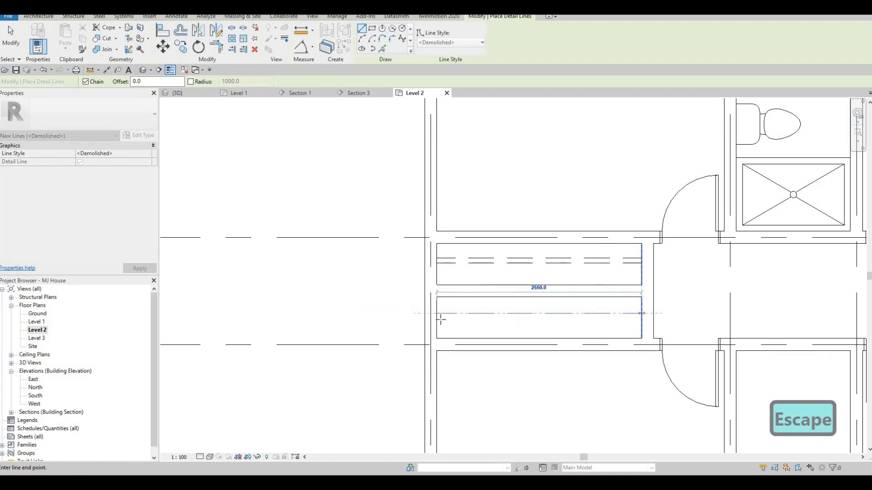
key("Escape")
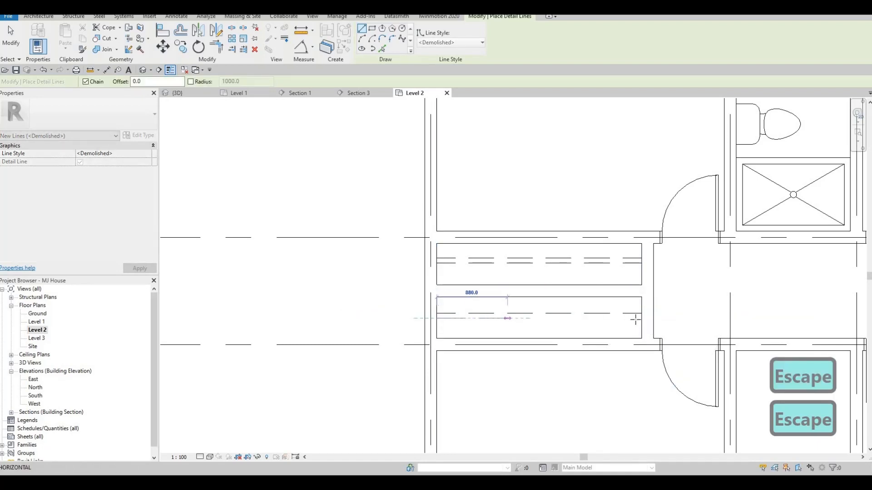
left_click(437, 298)
left_click(641, 318)
key("Escape")
scroll(534, 263, "down", 3)
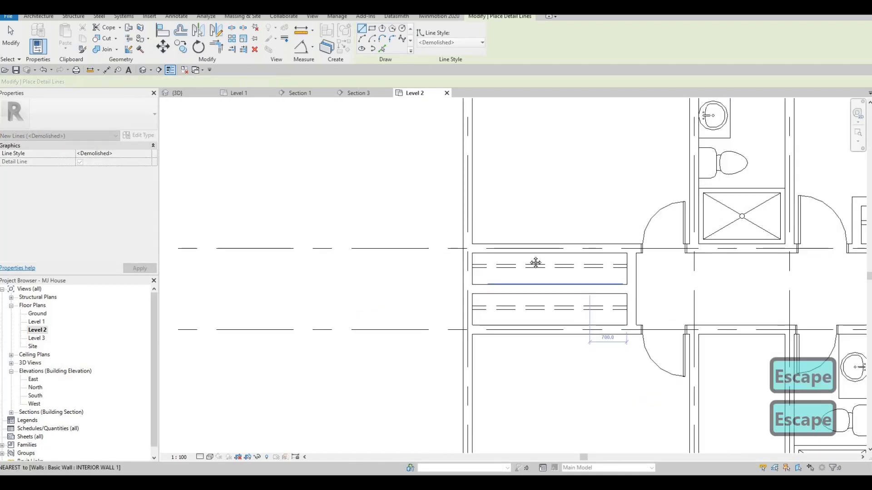
middle_click_drag(654, 286, 529, 272)
scroll(500, 277, "down", 1)
key("Escape")
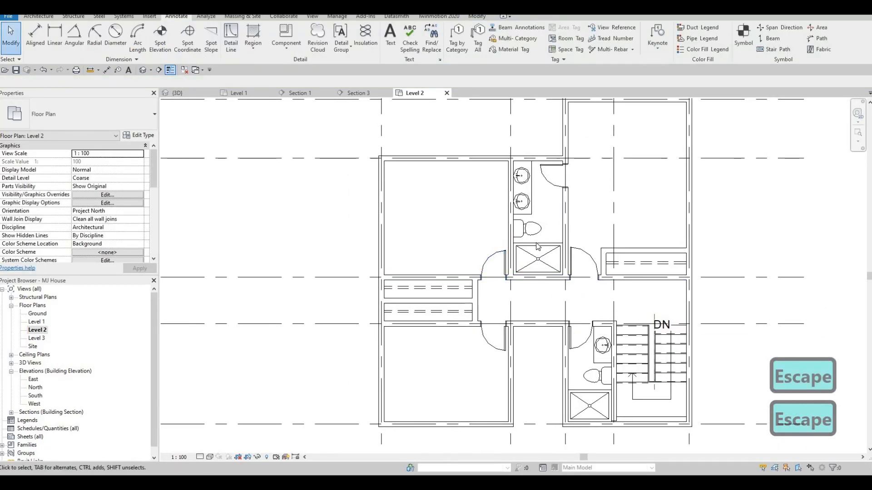
Start loading a family and browse to the Residential folder inside the Canada library's Doors folder.
left_click(150, 17)
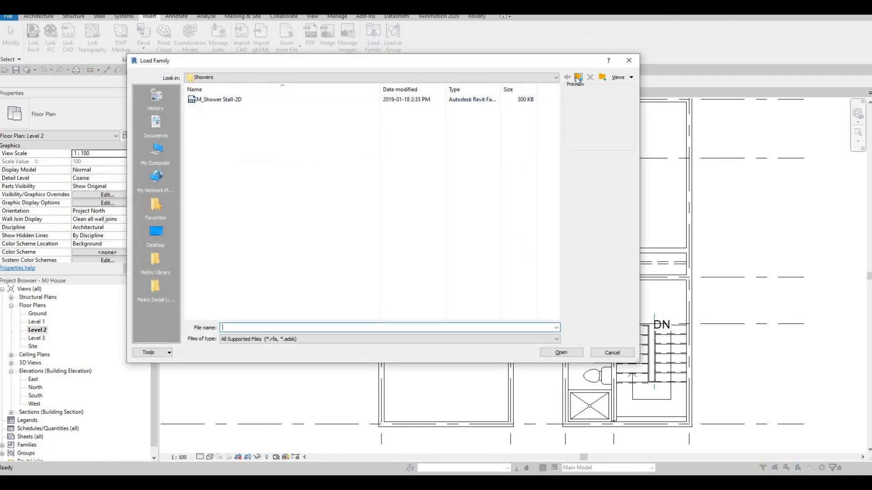
left_click(578, 78)
left_click(577, 78)
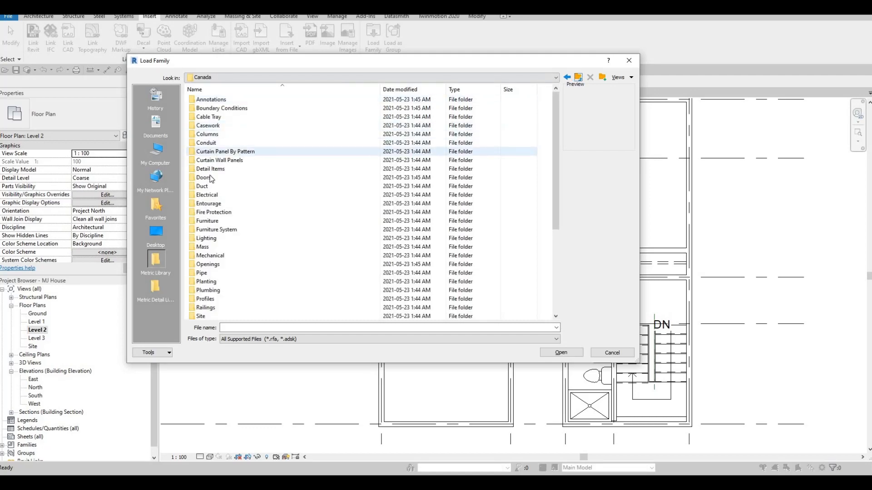
double_click(208, 177)
double_click(213, 116)
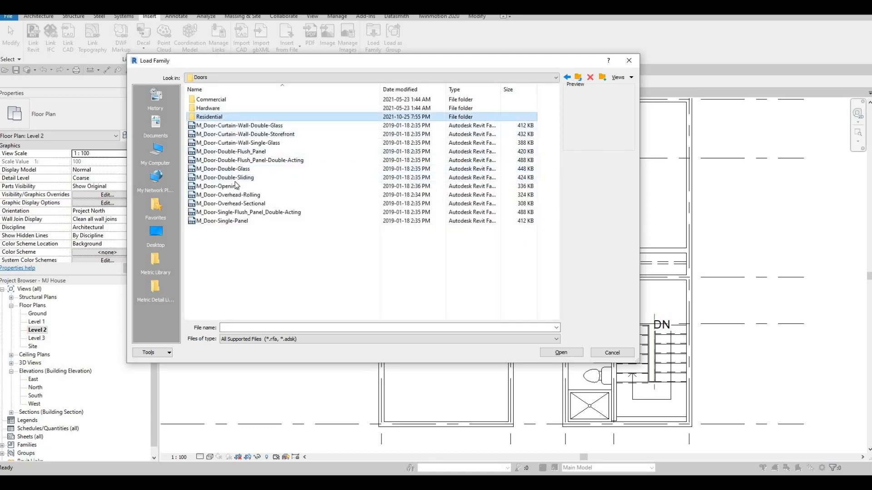
Open the M_Door-Interior-Double-Sliding-2_Panel-Wood family from the Residential doors folder for loading.
left_click(232, 222)
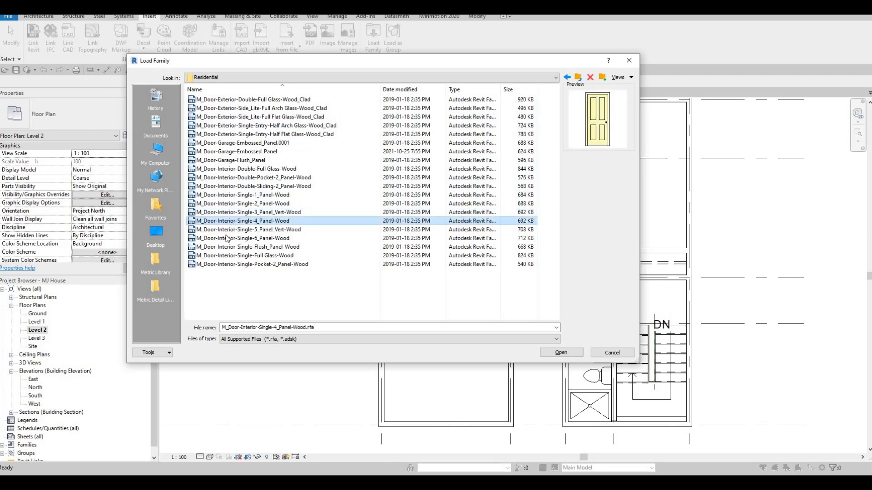
key("Down")
key("Up")
key("Up")
key("Up")
key("Up")
key("Up")
key("Up")
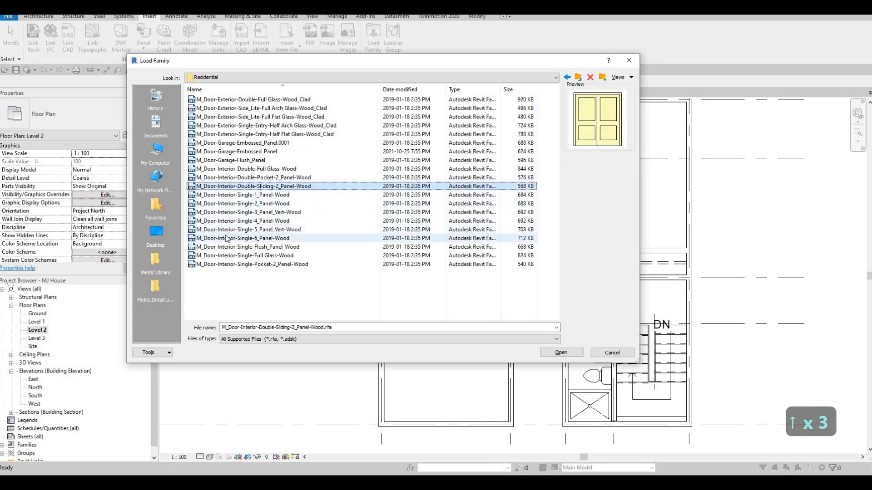
key("Down")
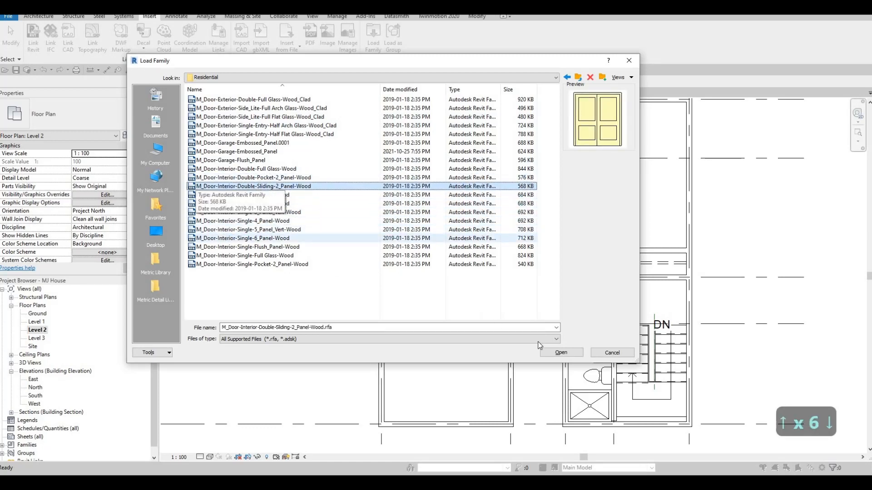
left_click(570, 353)
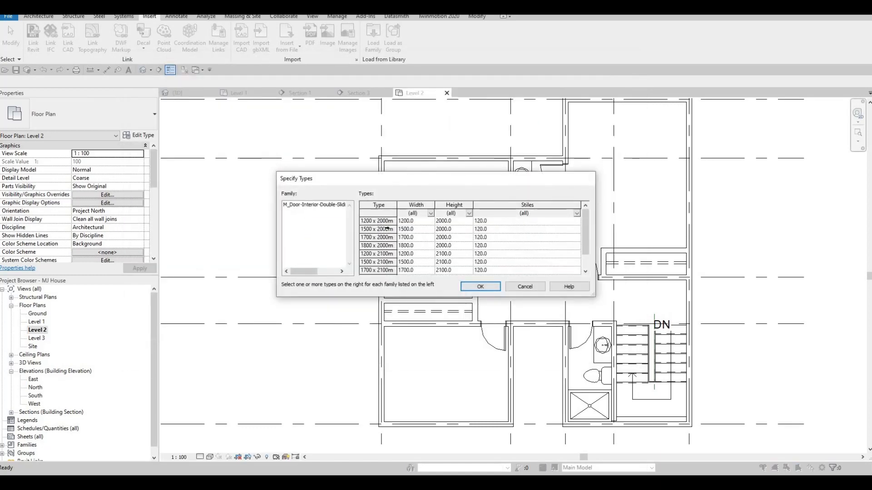
Select every listed size of the double sliding door family and load them all into the project.
left_click(387, 228)
key("ctrl+a")
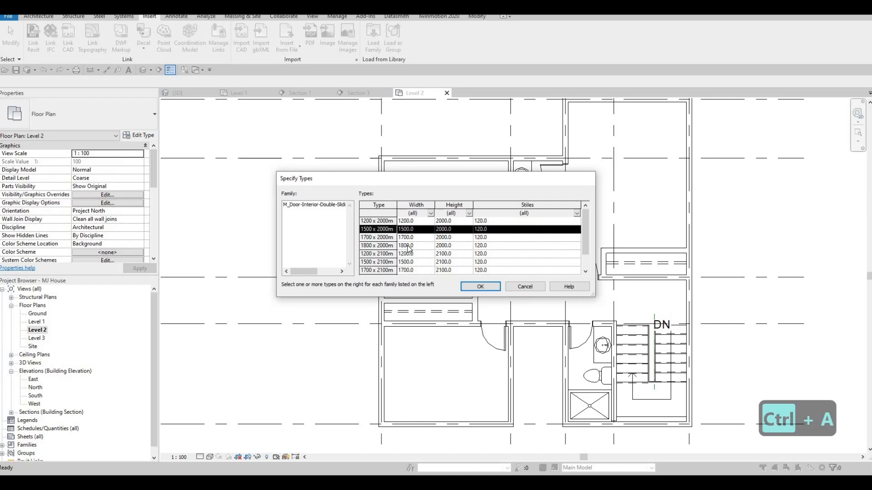
key("ctrl+a")
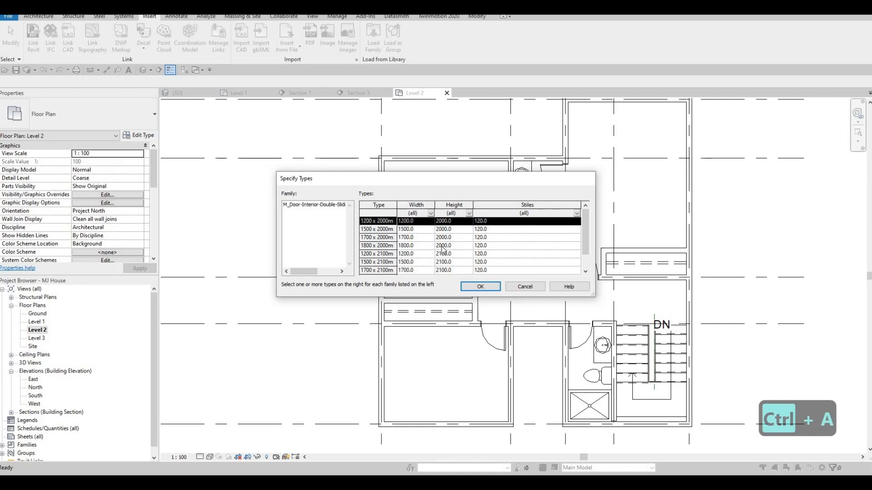
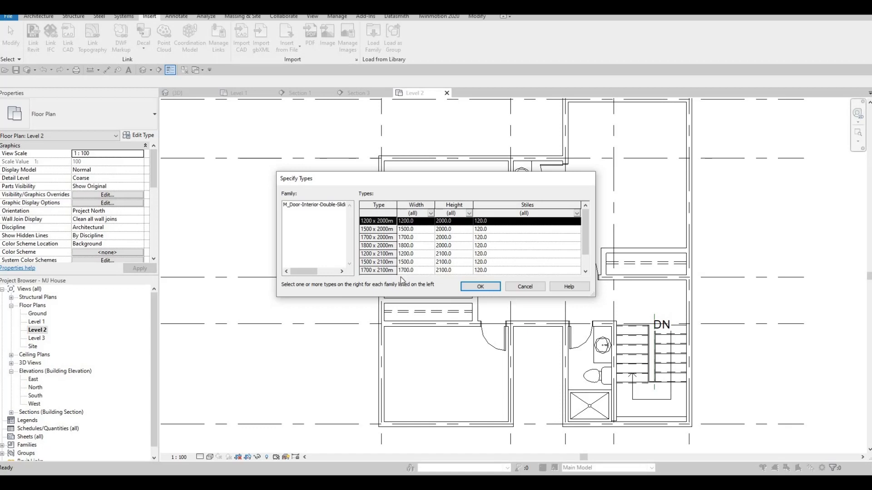
scroll(413, 245, "down", 1)
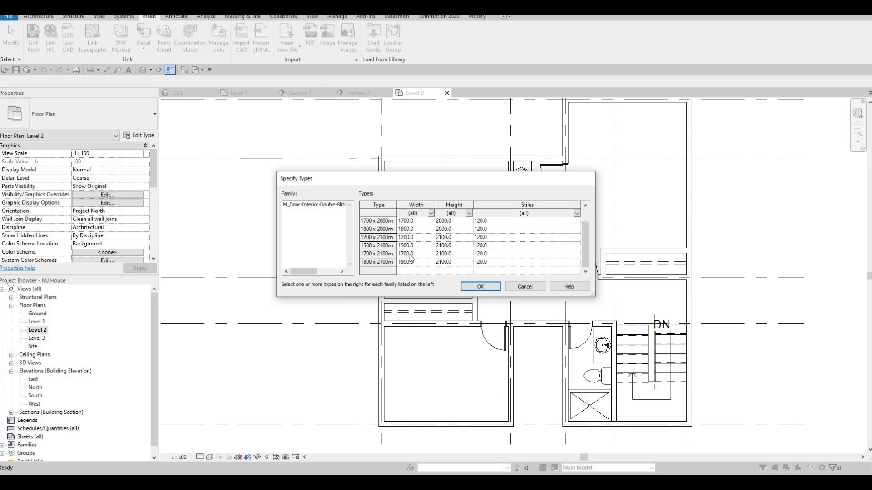
key("ctrl+a")
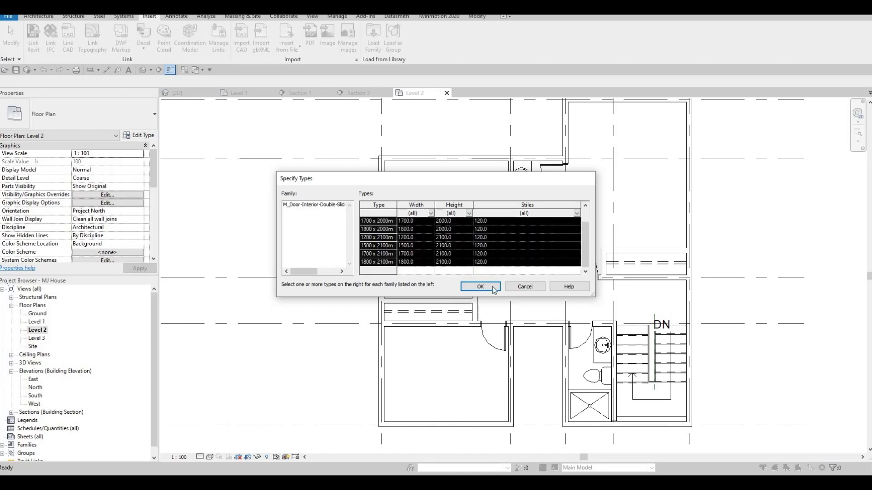
left_click(470, 289)
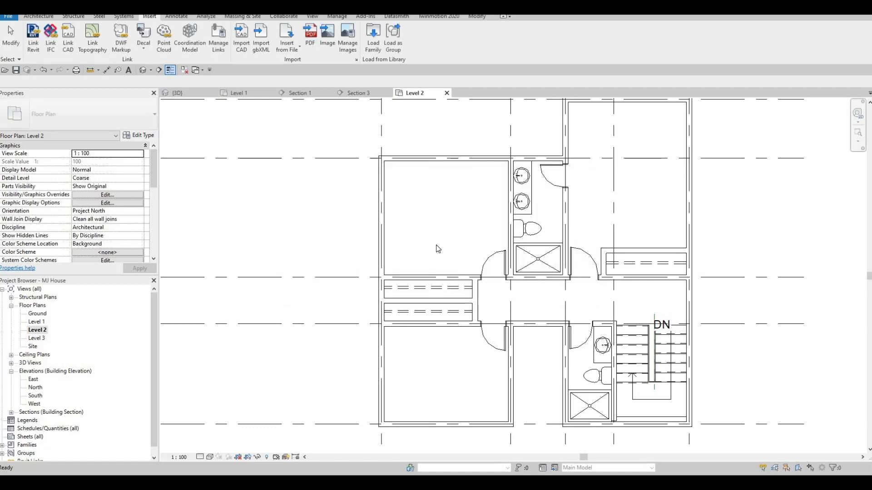
key("m")
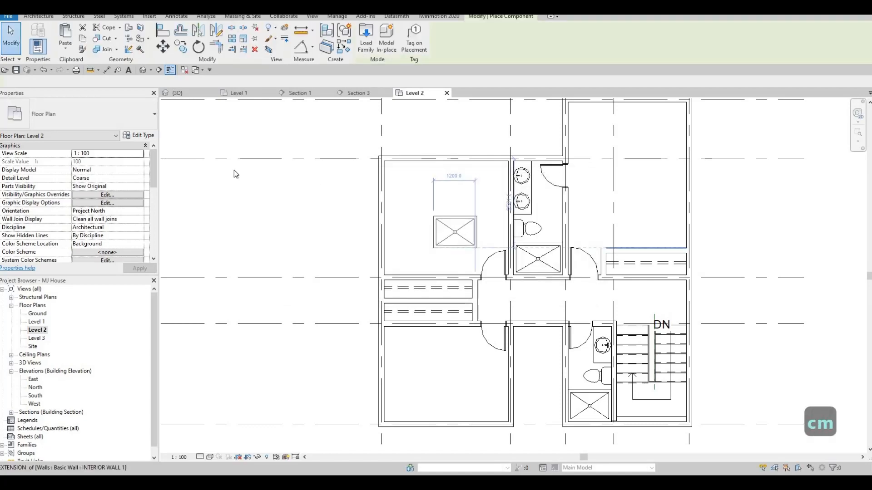
key("Escape")
key("Escape")
key("Escape")
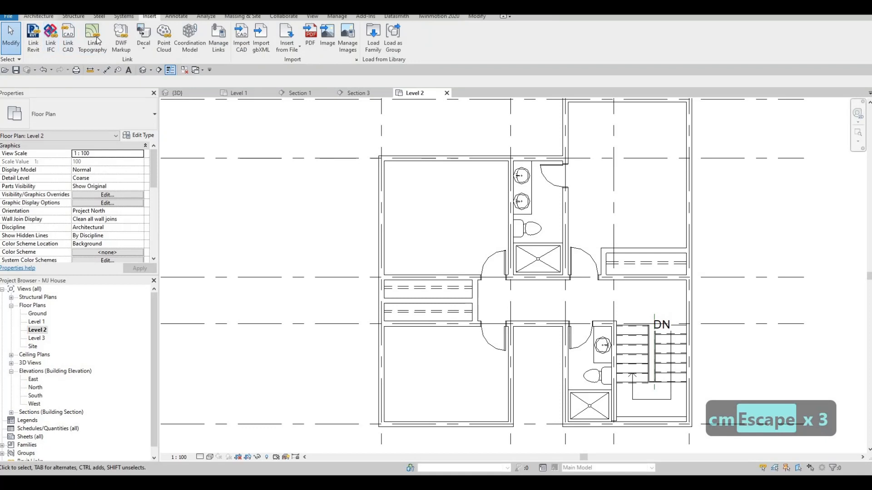
Place a 1700 x 2000mm M_Door-Interior-Double-Sliding-2_Panel-Wood door in the bedroom-side wall of each of the three closets and end the Door command.
left_click(39, 17)
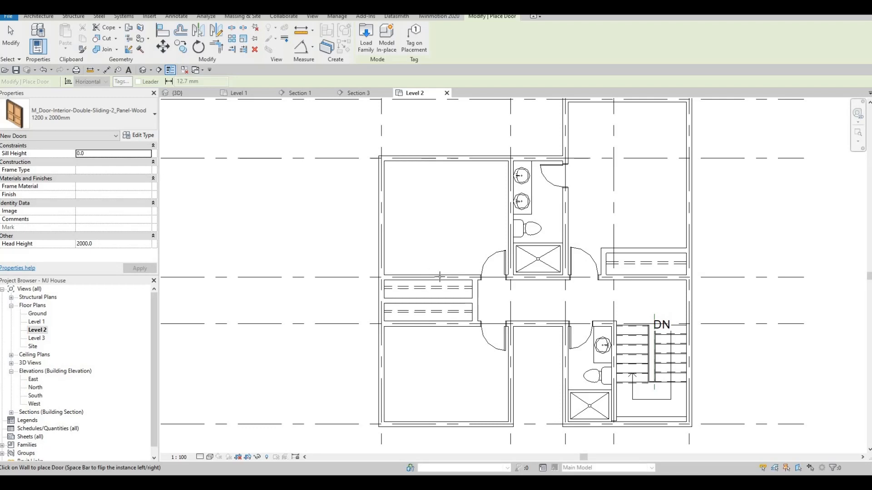
left_click(91, 114)
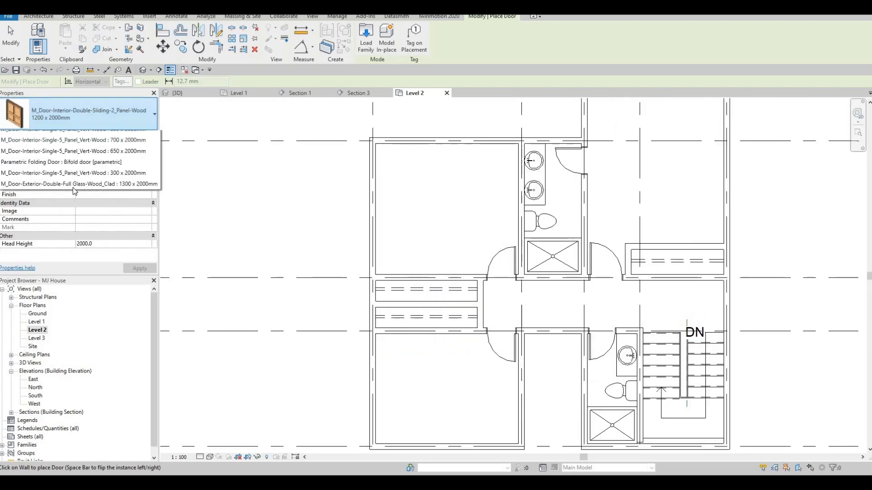
scroll(64, 203, "up", 1)
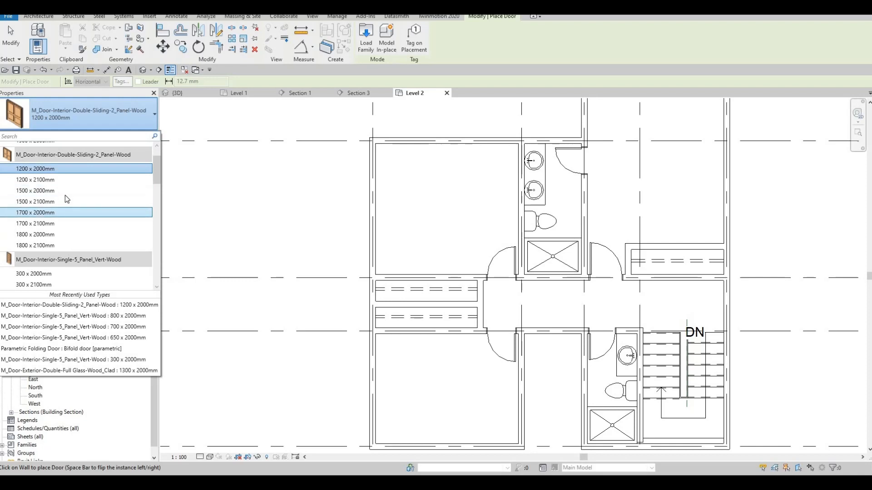
left_click(123, 191)
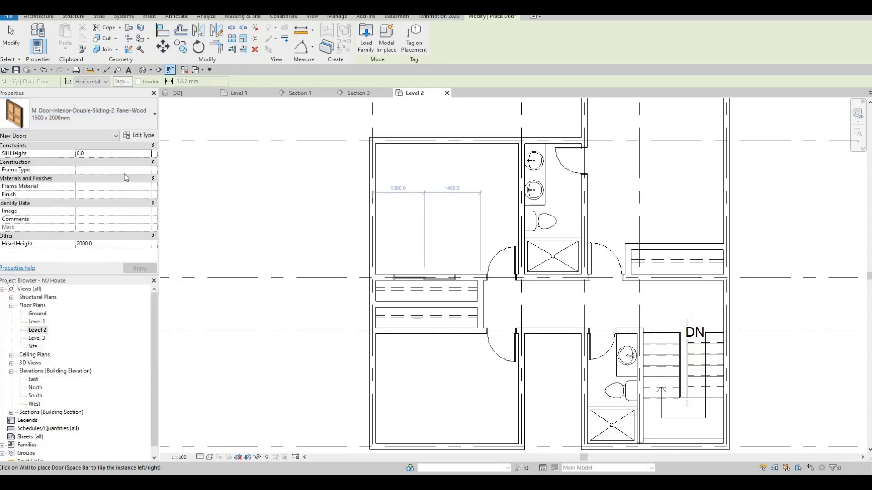
left_click(107, 124)
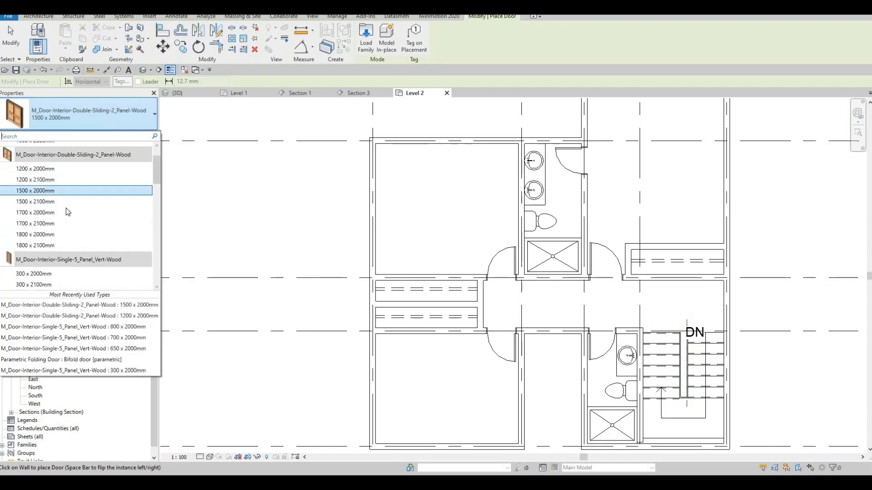
left_click(63, 214)
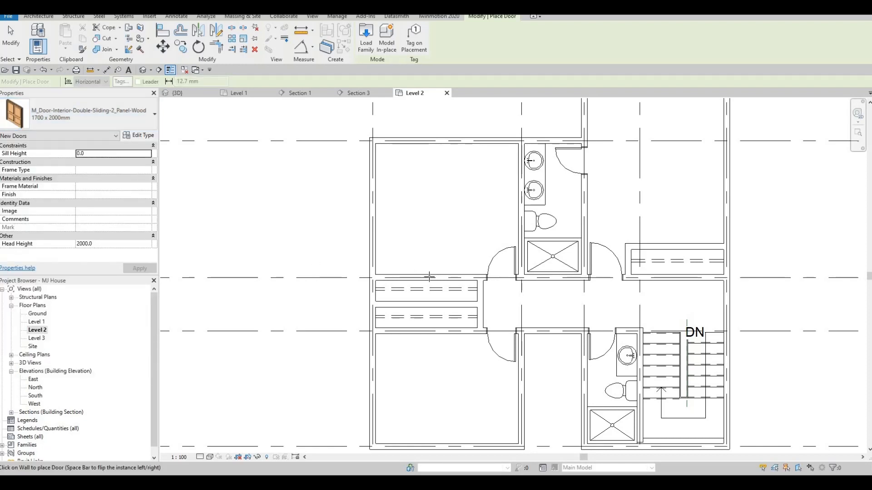
left_click(423, 333)
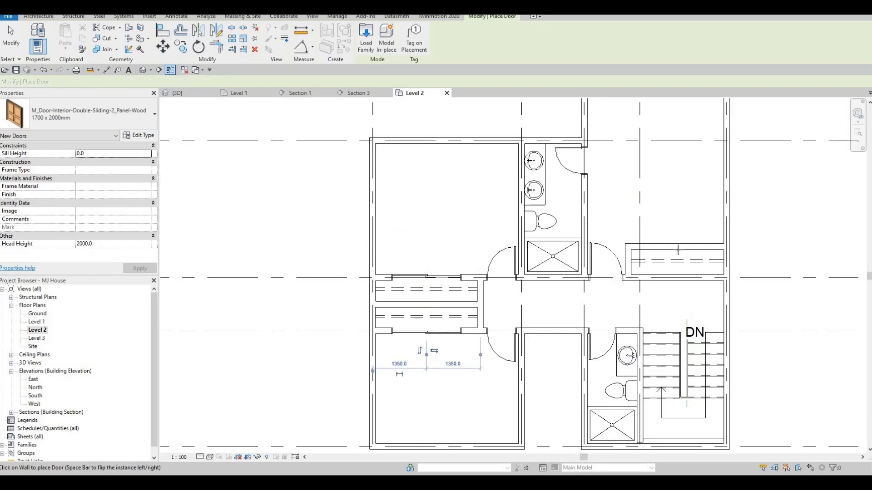
key("Escape")
key("Escape")
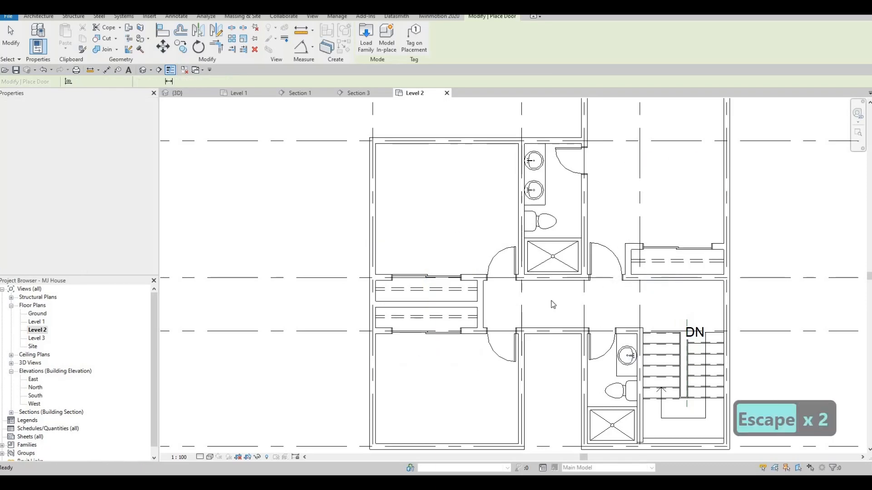
scroll(500, 286, "down", 2)
middle_click_drag(494, 284, 459, 298)
key("Escape")
key("Escape")
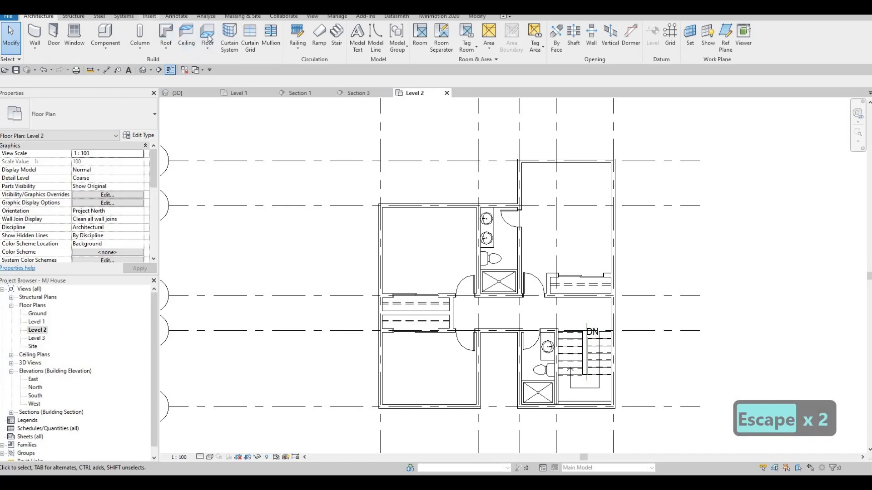
Load the M_Bed-Box family from the Beds folder inside the Canada library's Furniture folder.
left_click(149, 15)
left_click(368, 44)
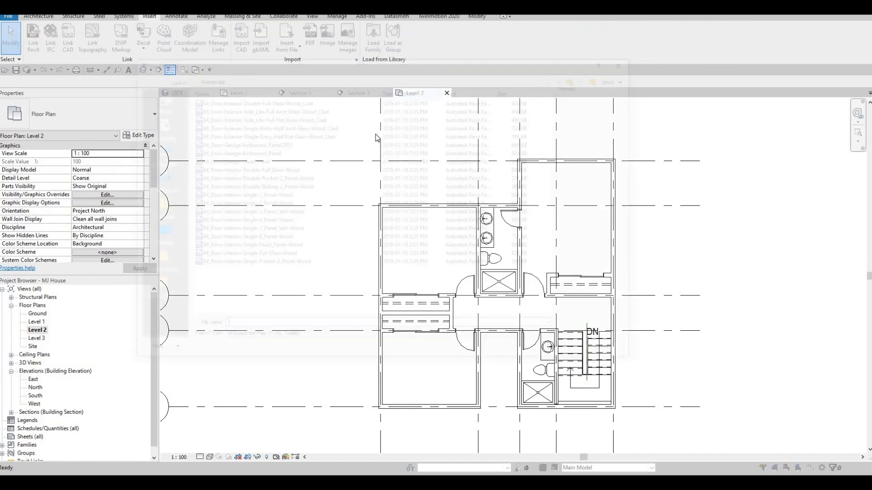
left_click(578, 78)
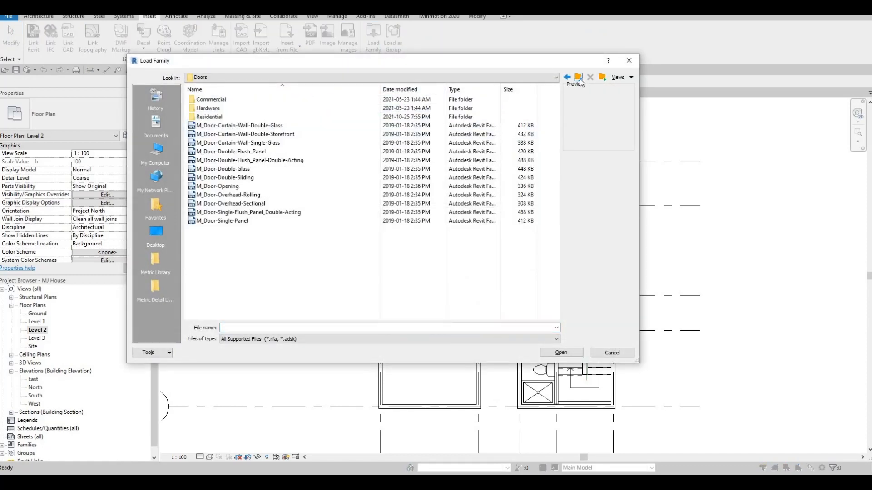
left_click(578, 78)
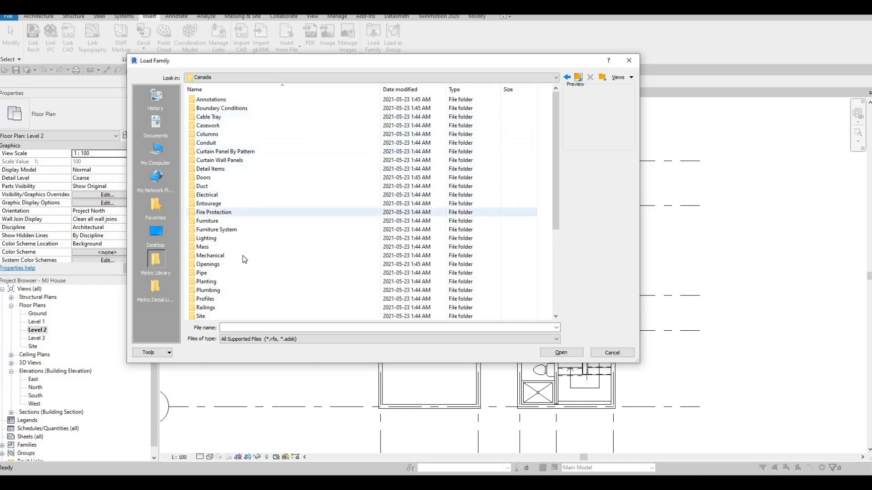
scroll(233, 264, "down", 2)
scroll(233, 263, "up", 2)
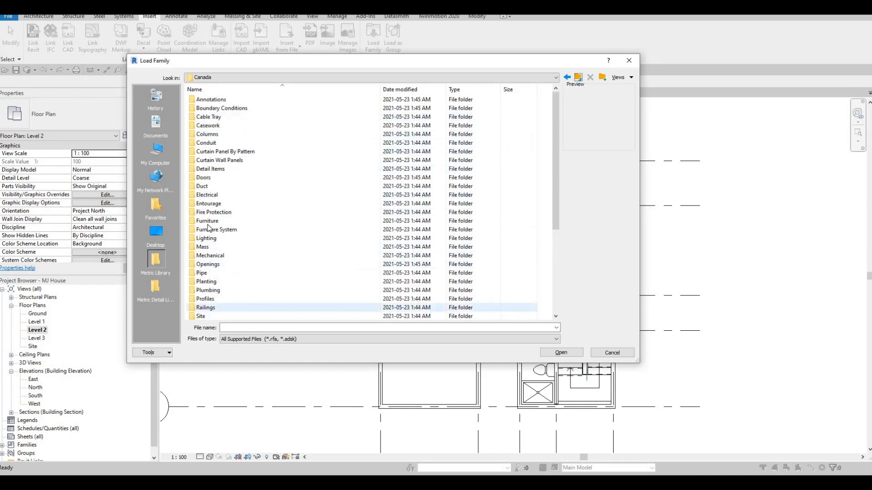
left_click(214, 221)
key("Return")
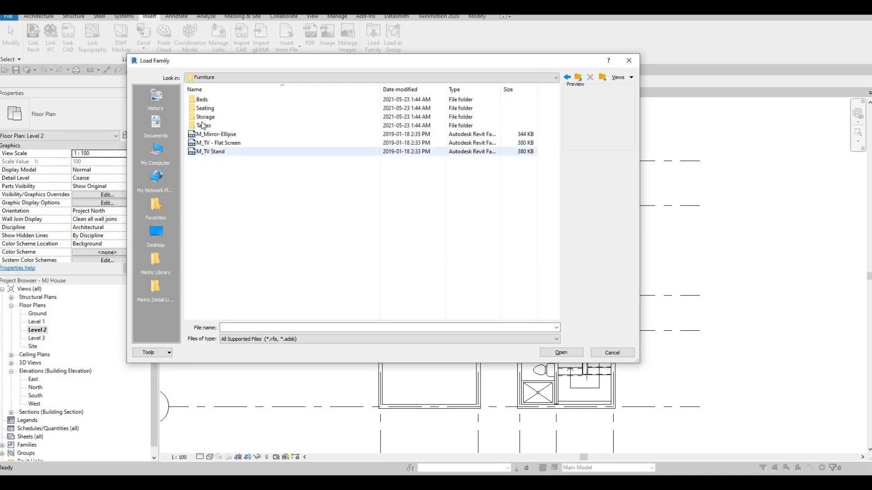
double_click(203, 99)
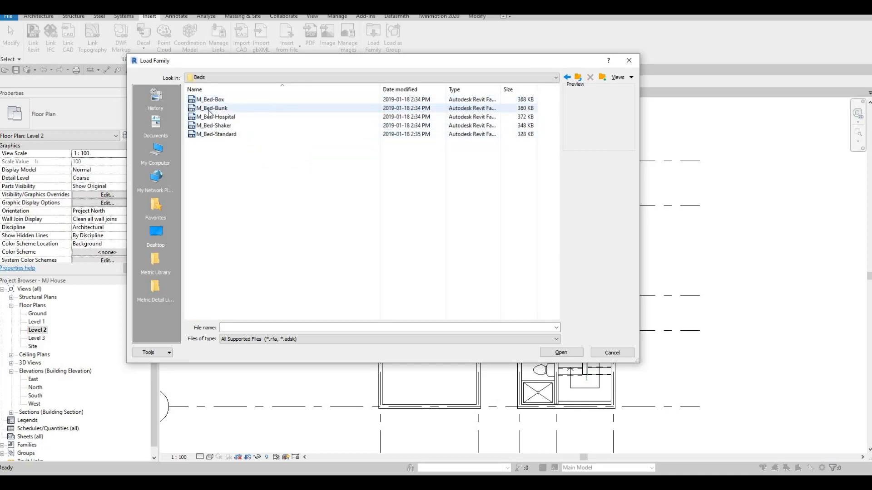
left_click(210, 99)
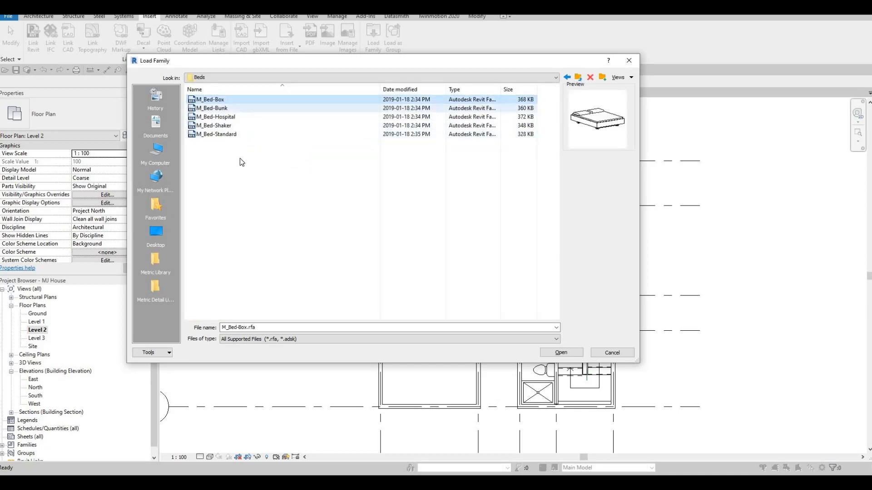
left_click(569, 355)
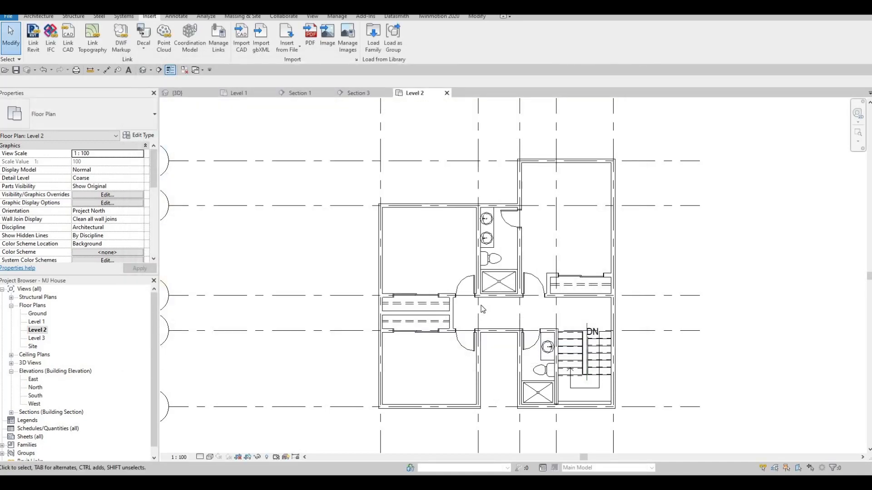
Place a 1525 x 2007mm - Queen M_Bed-Box in the upper-right bedroom, rotated so its headboard is against the east exterior wall.
key("m")
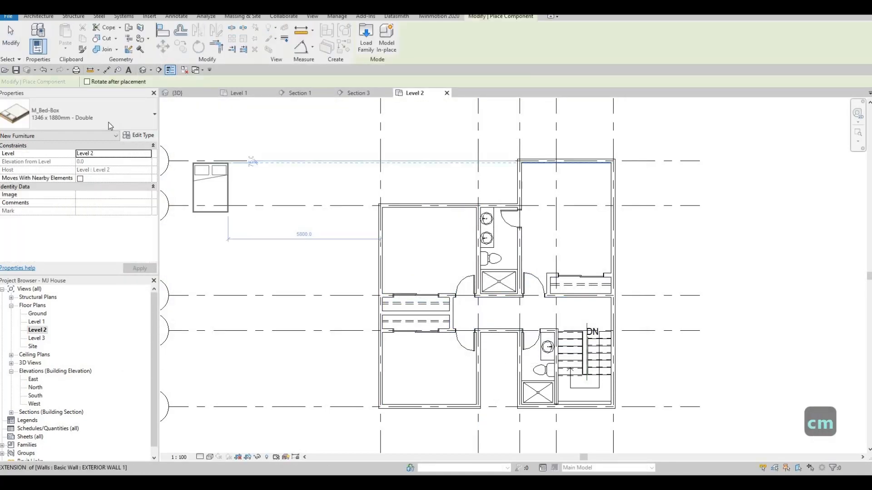
left_click(91, 115)
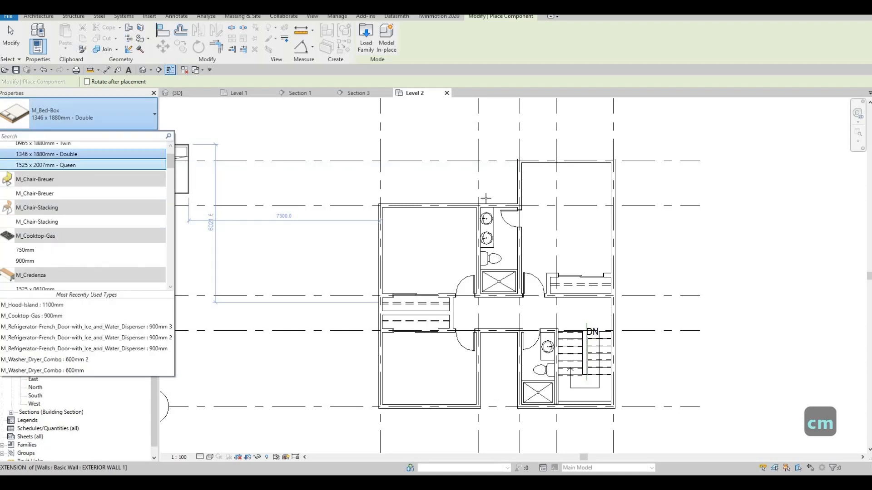
left_click(85, 163)
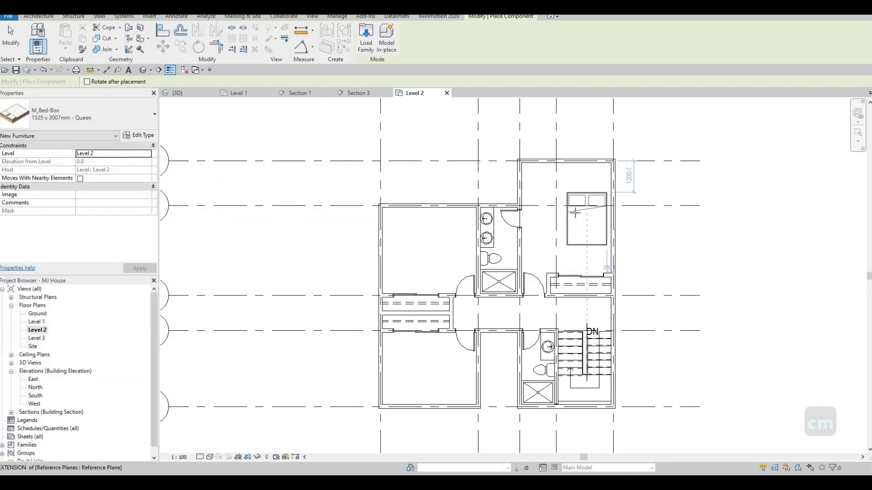
key("space")
key("space")
key("space")
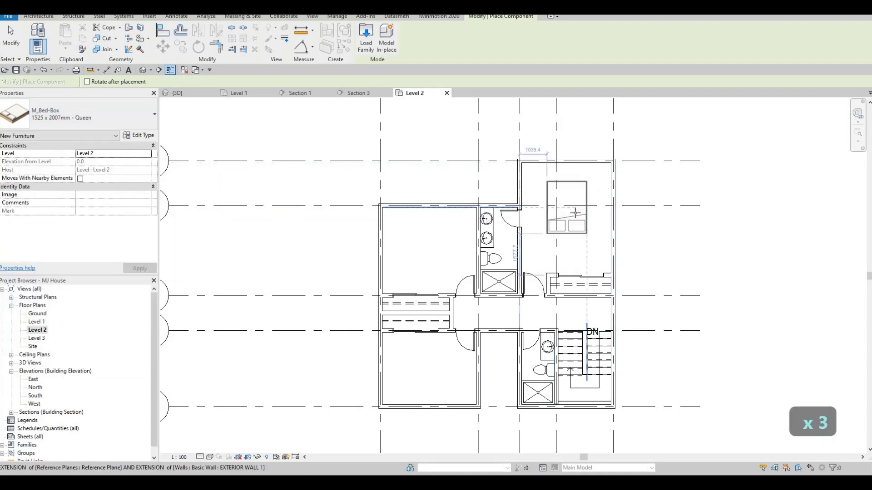
key("space")
key("space")
scroll(583, 205, "up", 3)
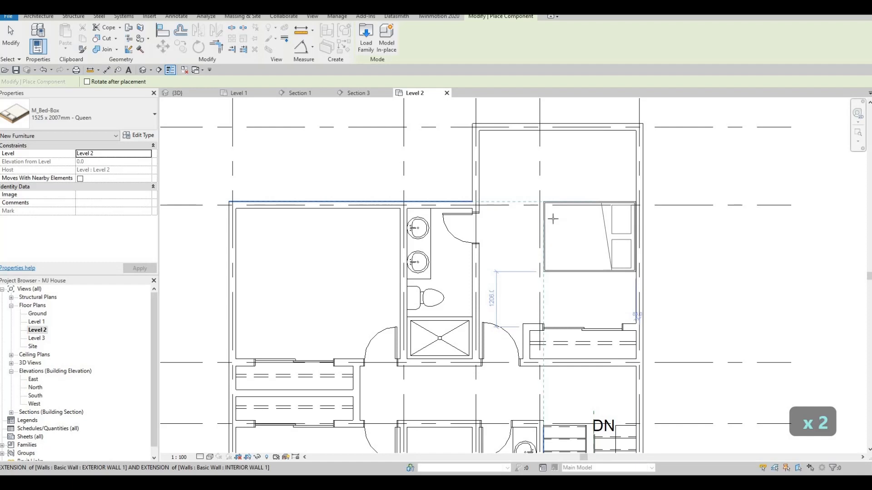
left_click(553, 219)
scroll(573, 233, "down", 1)
middle_click_drag(461, 240, 563, 238)
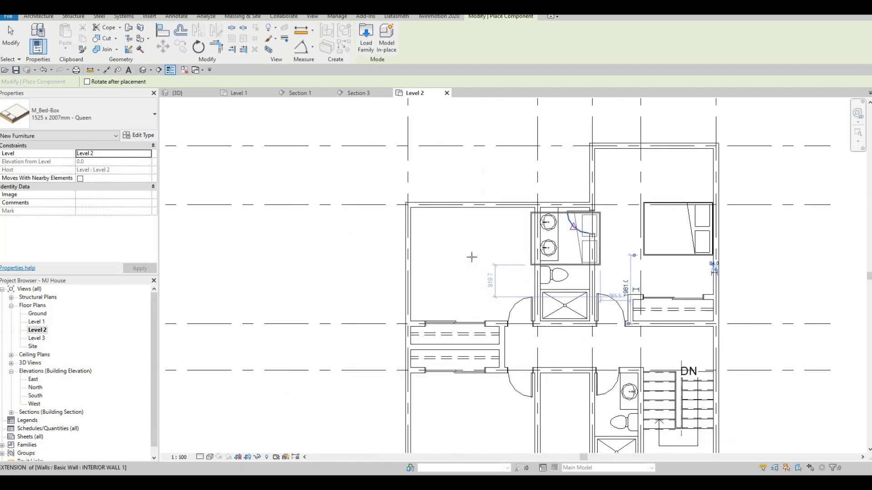
Place a Queen M_Bed-Box in the upper-left and lower-left bedrooms, headboards against the west exterior wall, the upper bed about 900 mm below grid D.
key("space")
key("space")
key("space")
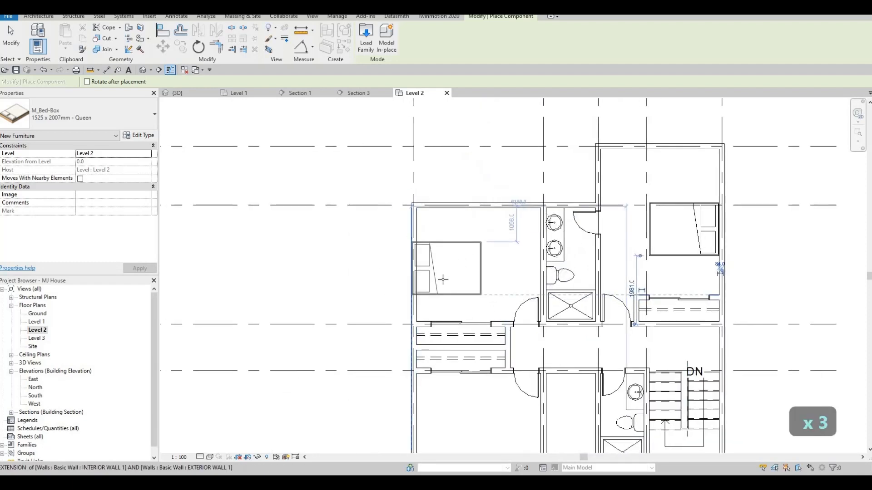
scroll(442, 280, "up", 1)
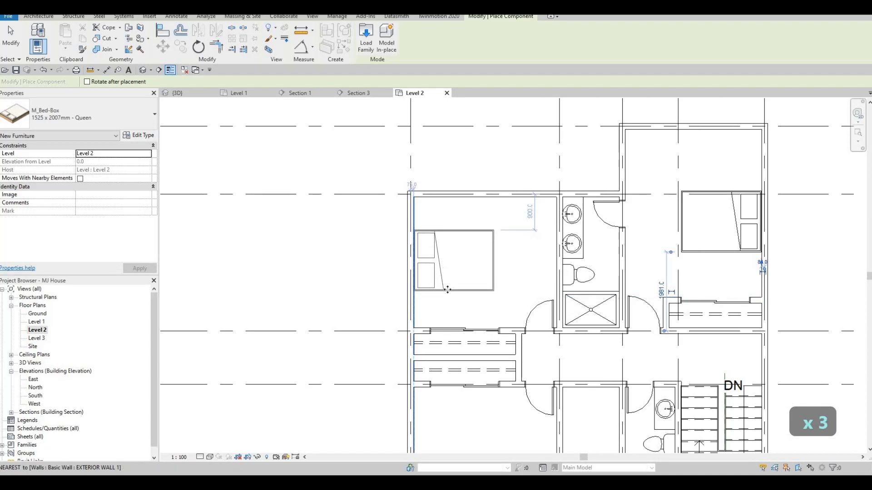
left_click(447, 289)
scroll(447, 289, "down", 3)
middle_click_drag(449, 377, 459, 304)
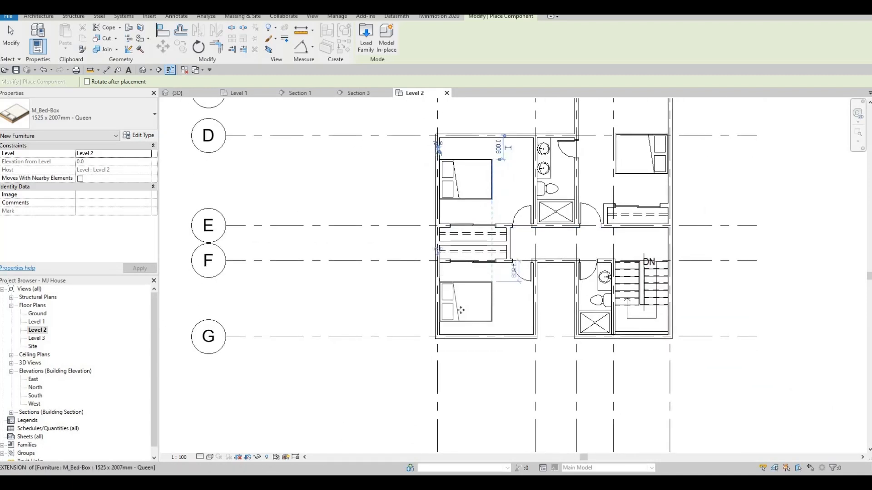
left_click(468, 307)
key("Escape")
key("Escape")
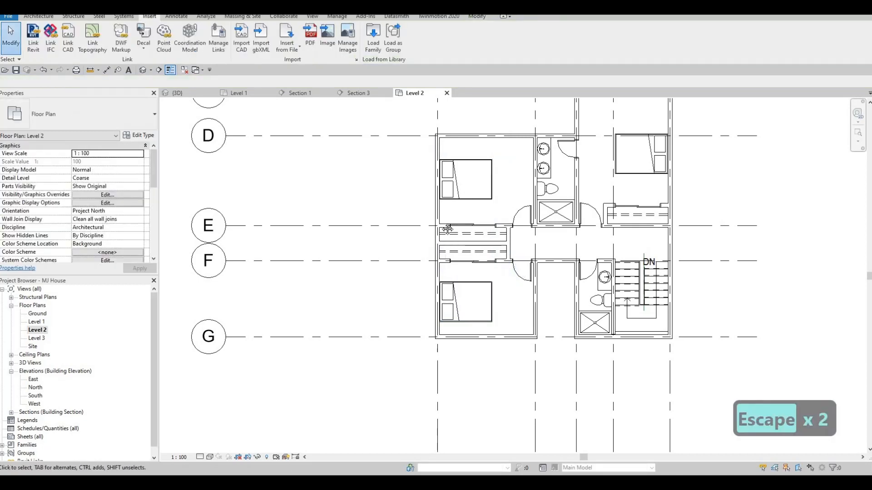
Set the underlay's base level to Level 1 in the Level 2 floor plan's properties and apply it.
middle_click_drag(347, 112, 322, 130)
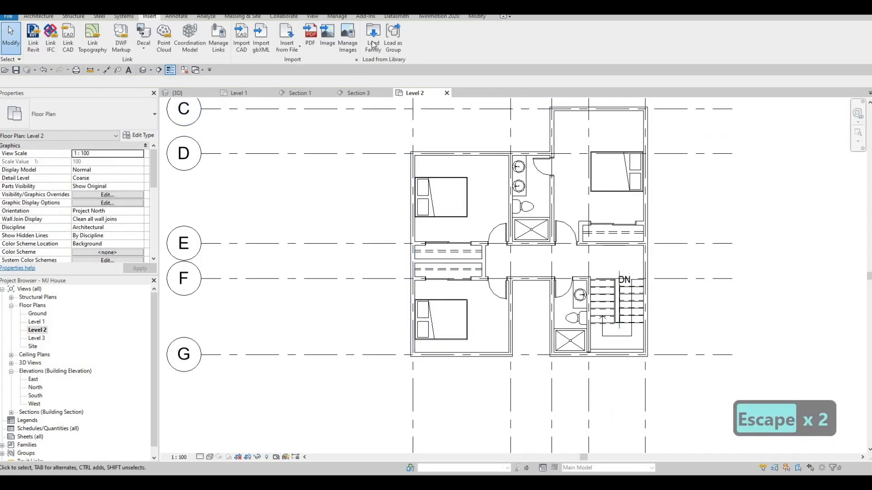
key("Escape")
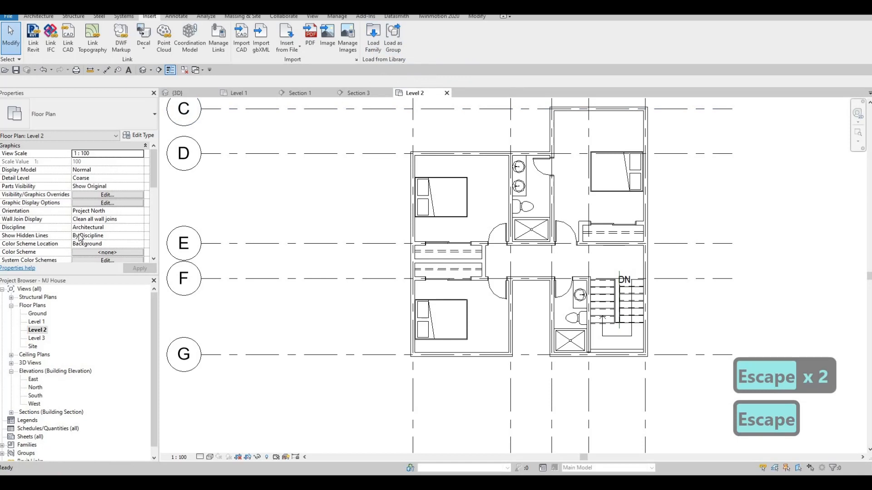
scroll(79, 237, "down", 6)
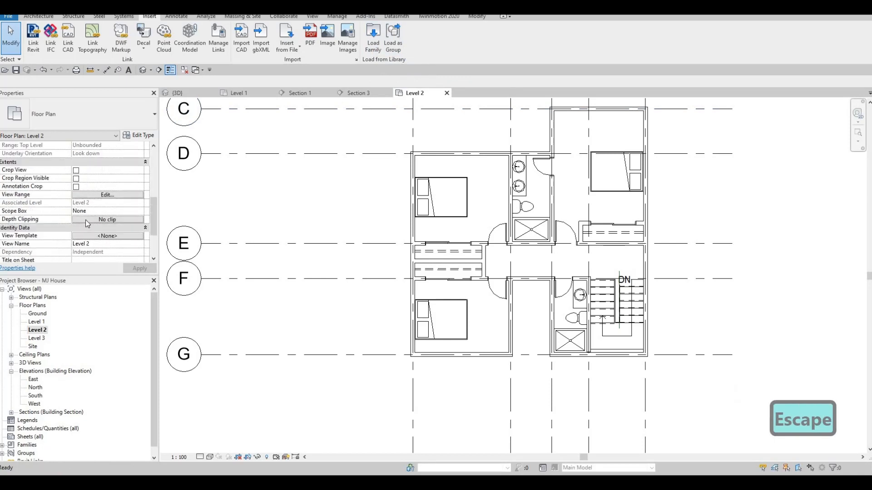
scroll(85, 220, "down", 2)
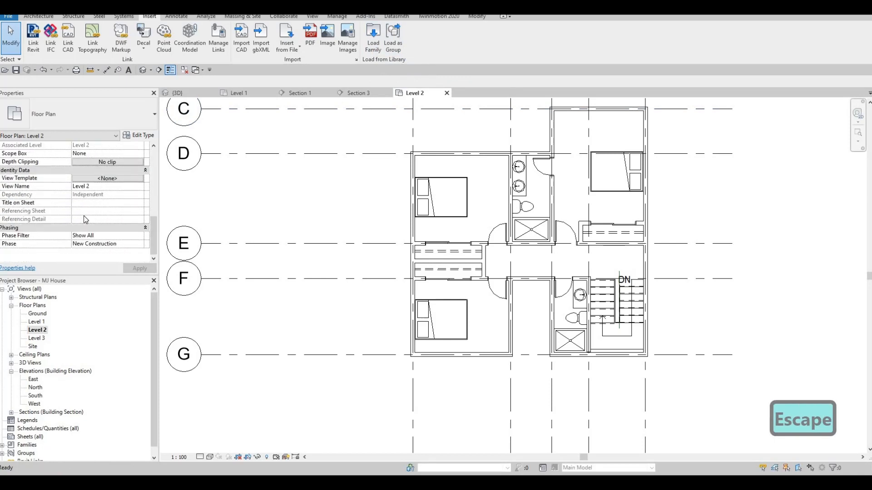
scroll(86, 216, "up", 5)
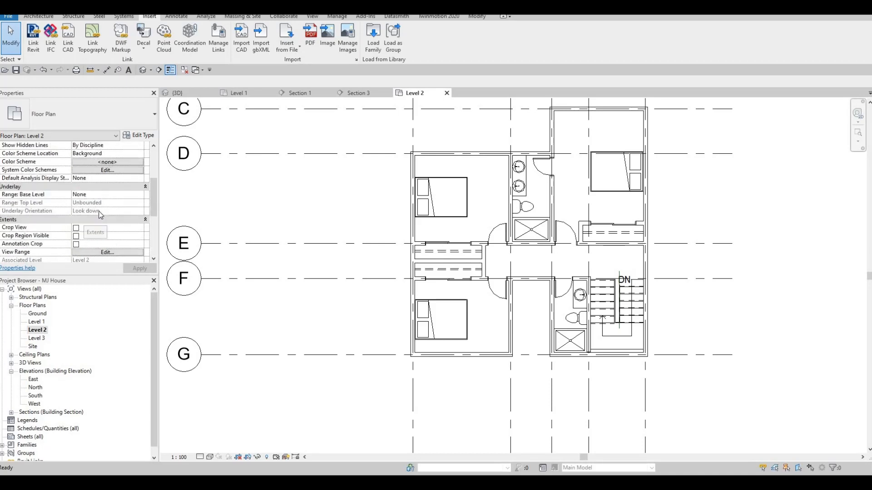
scroll(101, 207, "up", 2)
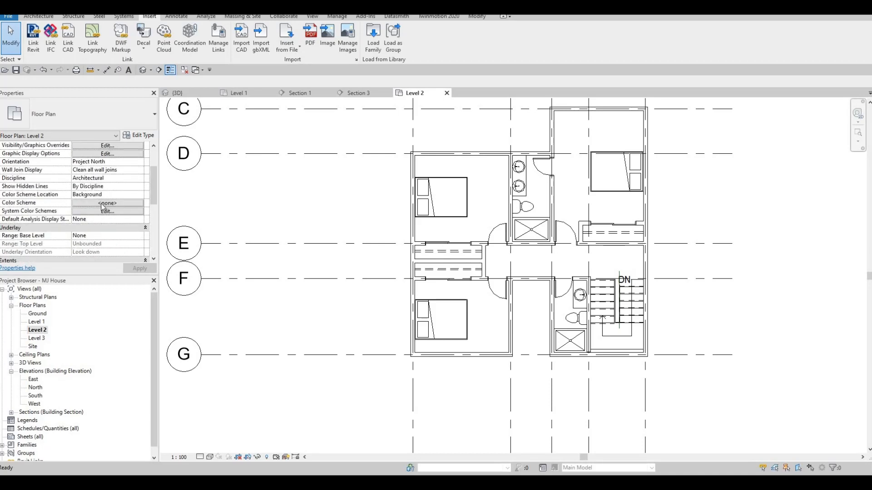
key("Escape")
scroll(96, 195, "down", 5)
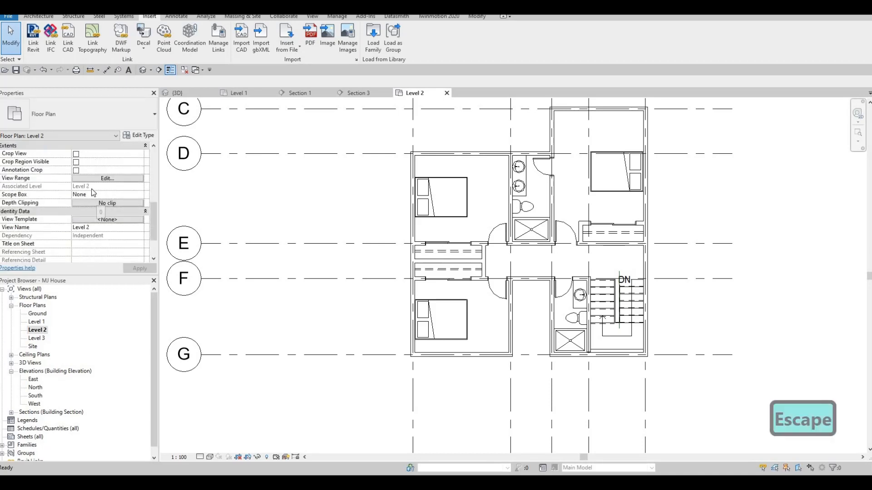
scroll(94, 195, "up", 5)
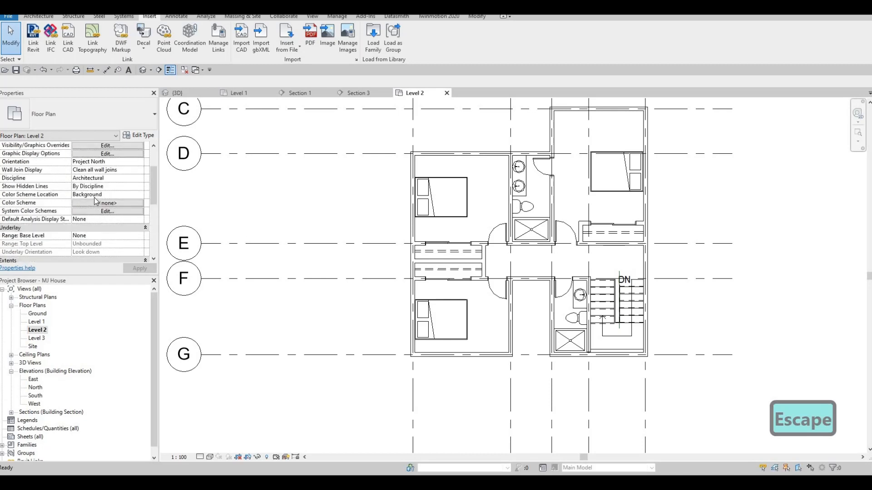
scroll(111, 199, "down", 2)
left_click(142, 195)
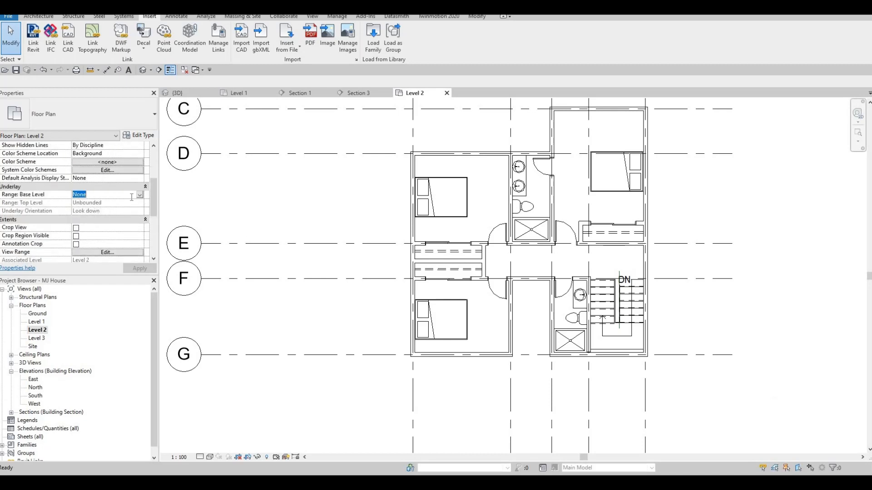
left_click(89, 215)
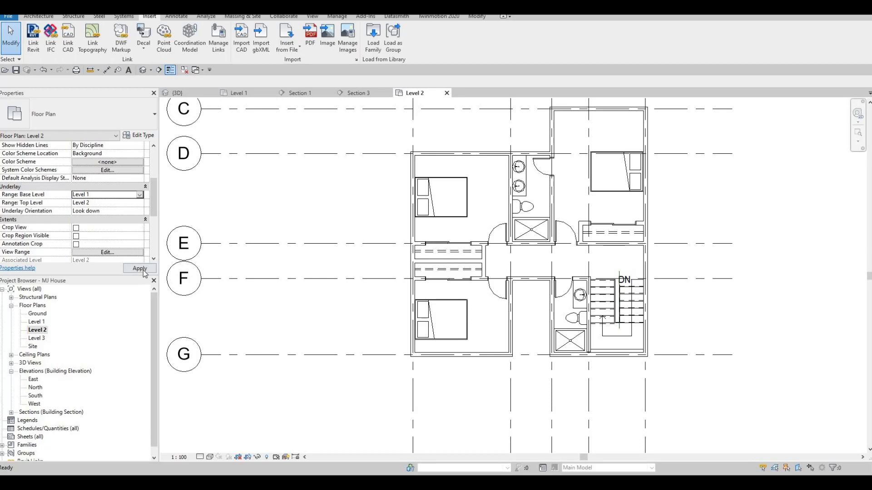
left_click(139, 268)
middle_click_drag(414, 259, 403, 275)
key("Escape")
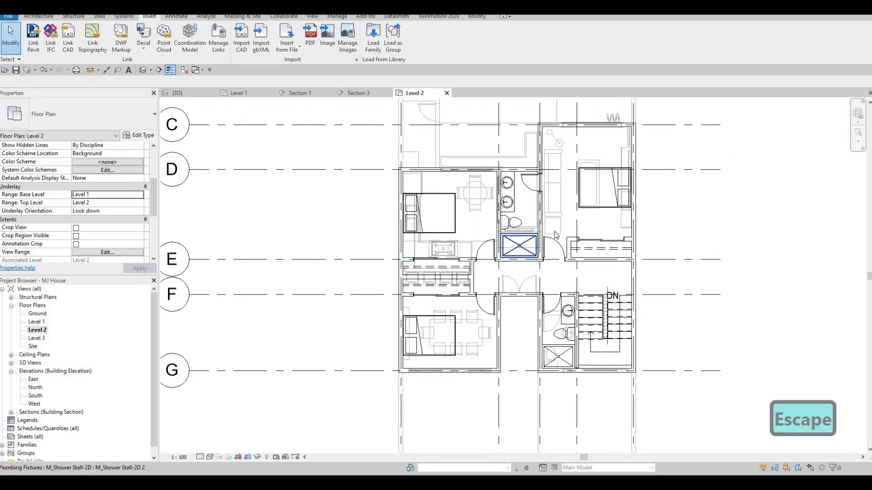
Create similar from the underlay's M_Table-Night Stand and place one on each side of the upper-right bedroom's bed, then end placement.
left_click(549, 233)
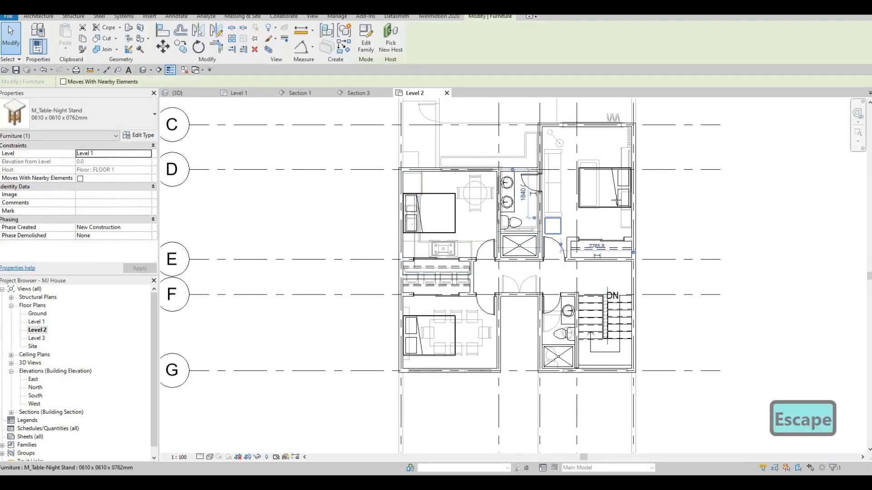
key("c")
key("s")
scroll(617, 202, "up", 3)
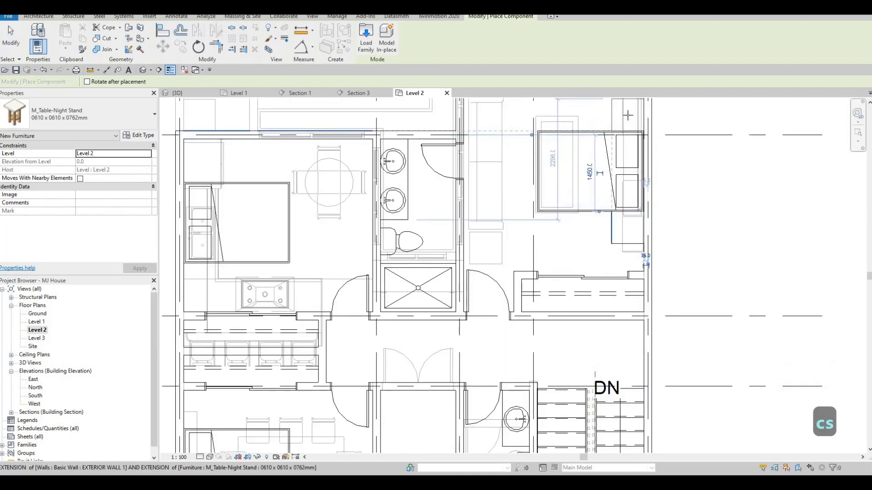
key("Escape")
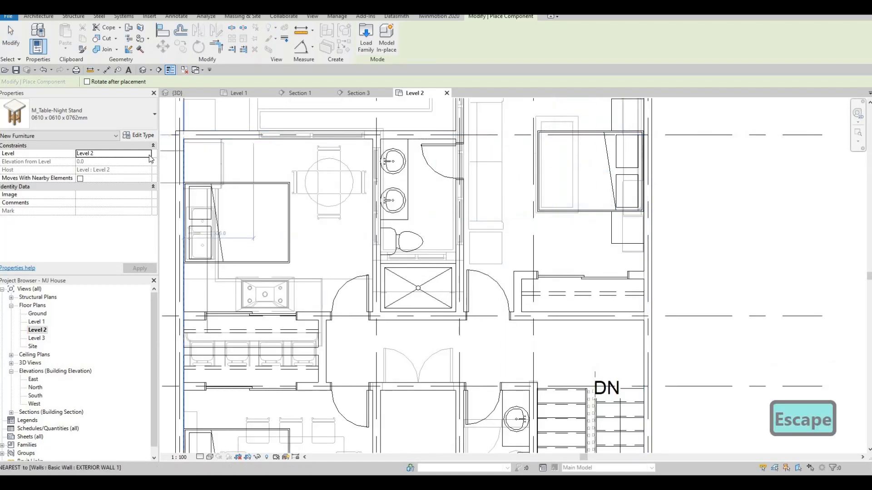
left_click(122, 154)
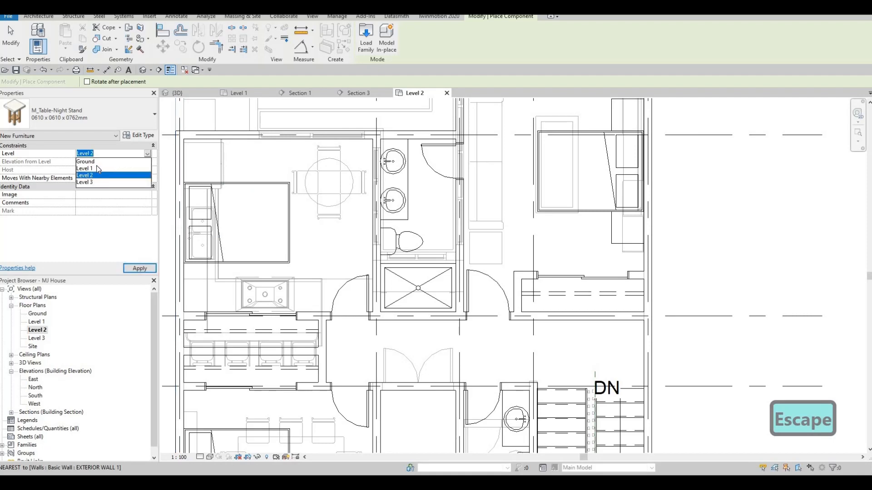
key("Escape")
key("Escape")
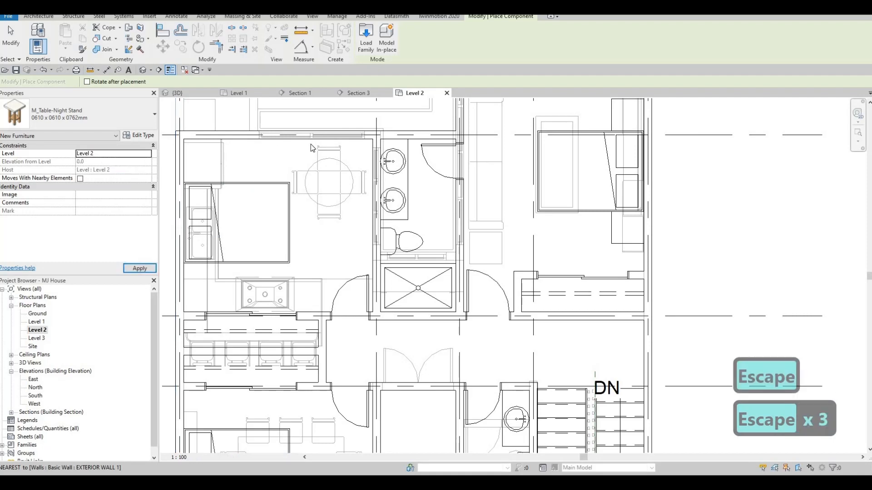
key("Escape")
key("Escape")
key("Escape")
key("Escape")
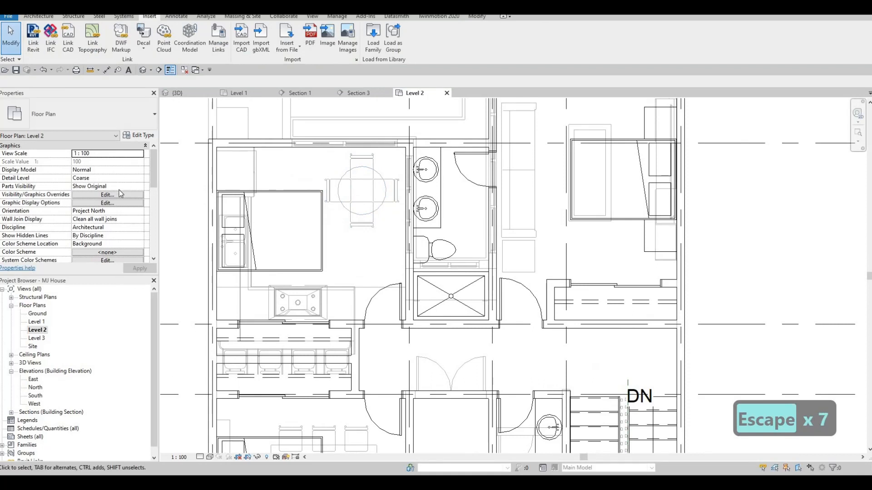
Set the Level 2 floor plan's underlay base level to None and apply it.
scroll(116, 193, "down", 5)
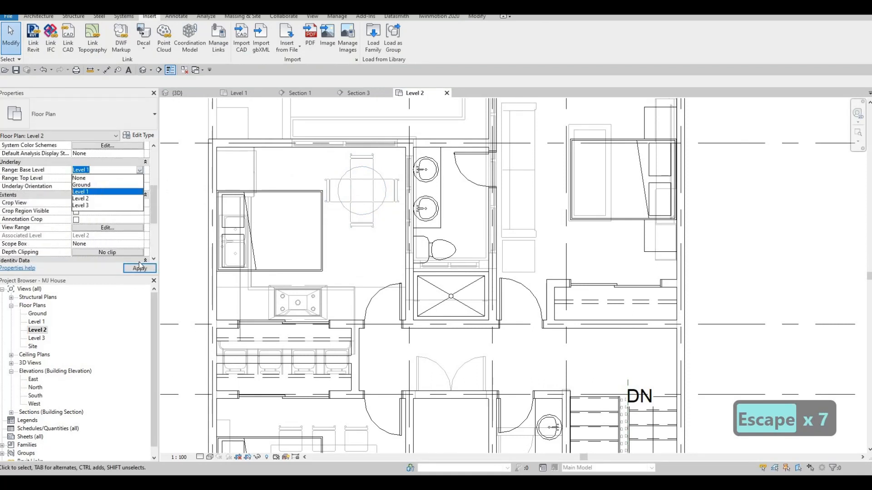
left_click(139, 267)
key("Escape")
key("Escape")
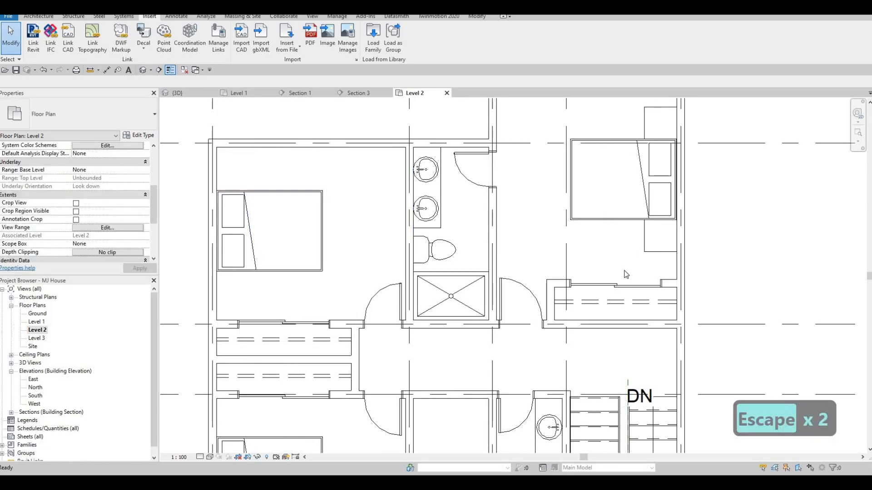
Create similar from a placed 0610 x 0610 x 0762mm night stand and place one on each side of the upper-left bedroom's bed.
middle_click_drag(627, 275, 598, 304)
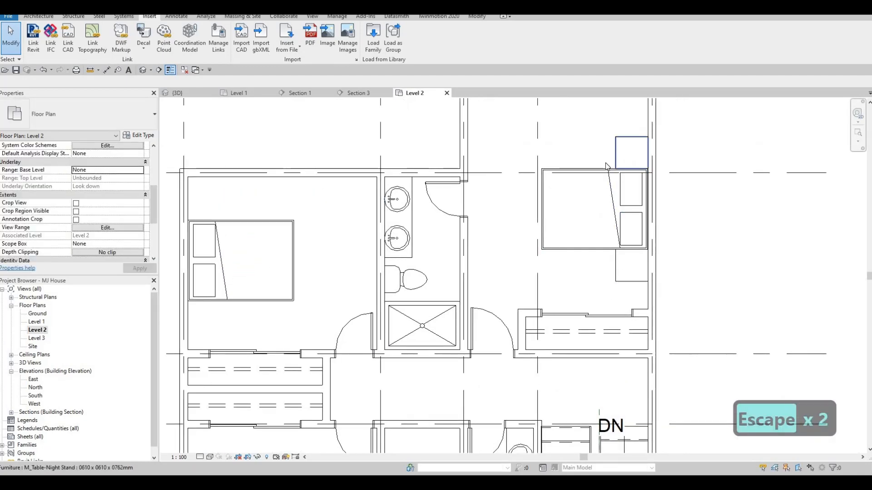
left_click(607, 167)
key("c")
key("s")
scroll(387, 227, "down", 2)
scroll(384, 223, "up", 2)
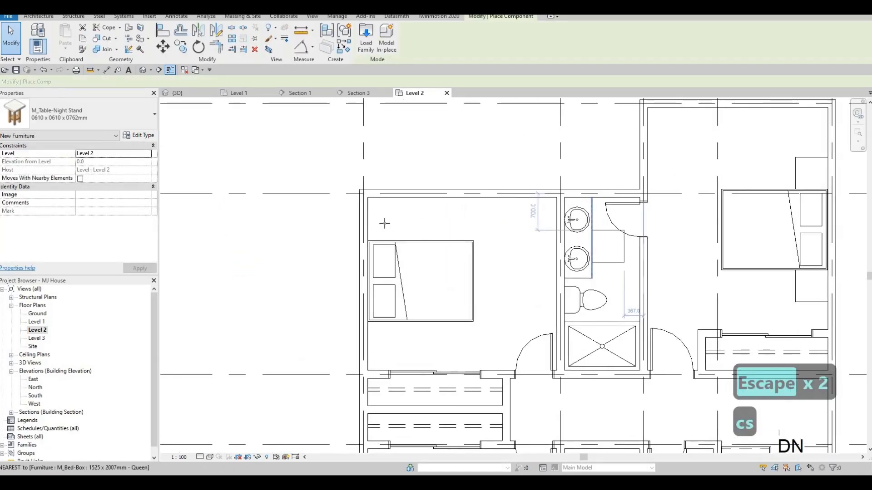
scroll(384, 222, "up", 1)
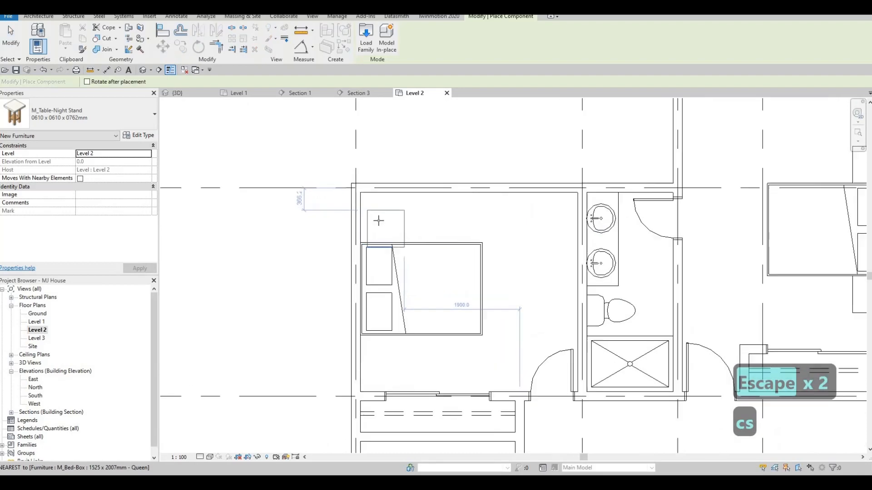
left_click(378, 354)
scroll(421, 272, "down", 2)
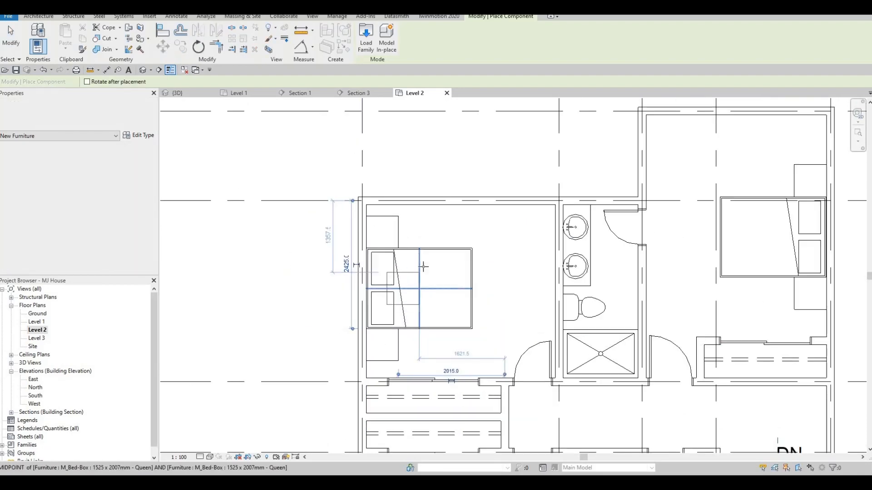
Place a night stand on each side of the lower-left bedroom's bed, against the west exterior wall, and end the placement command.
middle_click_drag(416, 342, 429, 205)
scroll(404, 319, "up", 2)
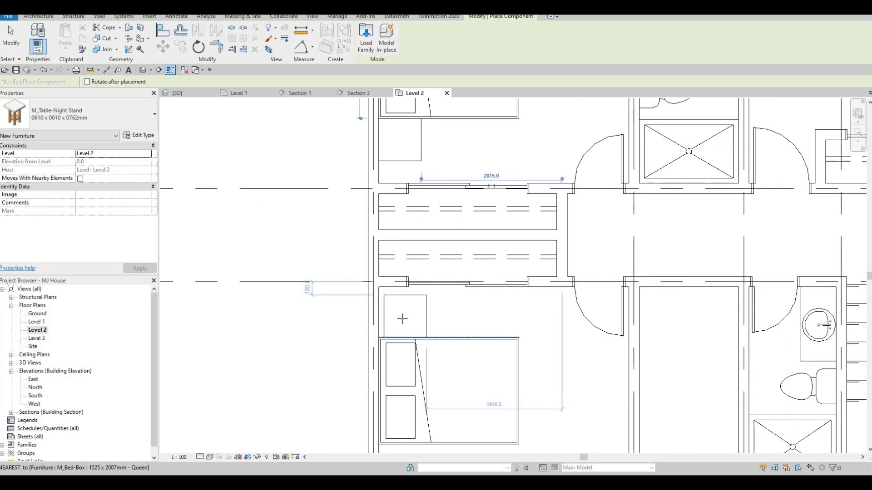
left_click(400, 317)
middle_click_drag(413, 408, 411, 286)
scroll(412, 286, "down", 1)
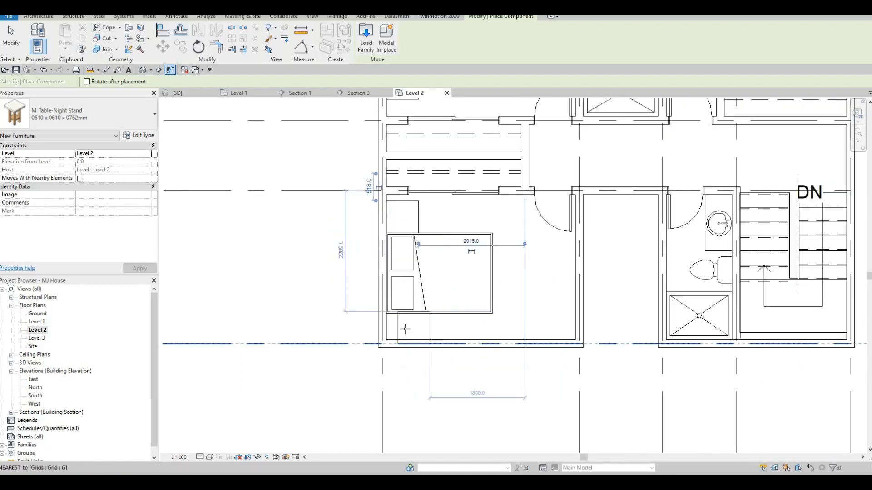
left_click(404, 328)
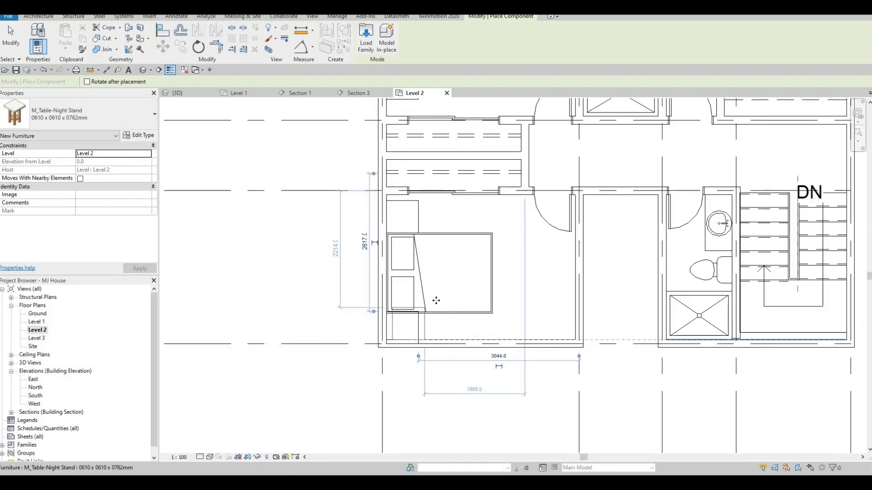
scroll(443, 245, "up", 1)
key("Escape")
key("Escape")
key("Escape")
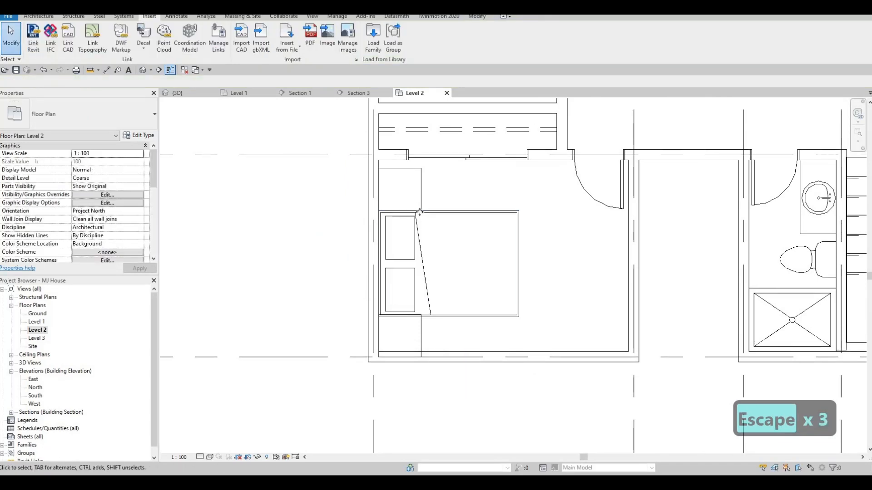
Select the lower-left bedroom's bed together with its upper night stand and nudge both up towards the closet wall.
left_click(439, 217)
left_click(436, 213, "ctrl")
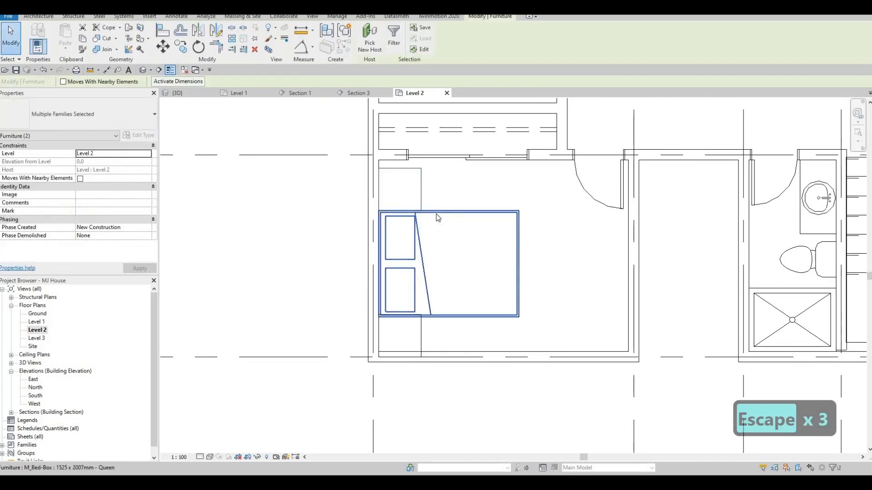
key("Up")
key("Up")
key("Up")
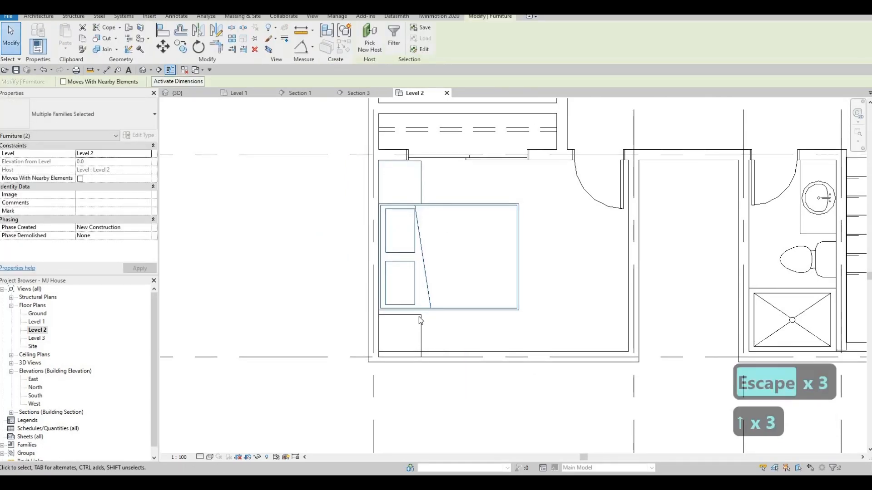
key("Up")
key("Up")
key("Escape")
Align the lower night stand's top edge with the lower edge of the lower-left bedroom's bed and end the Align command.
key("a")
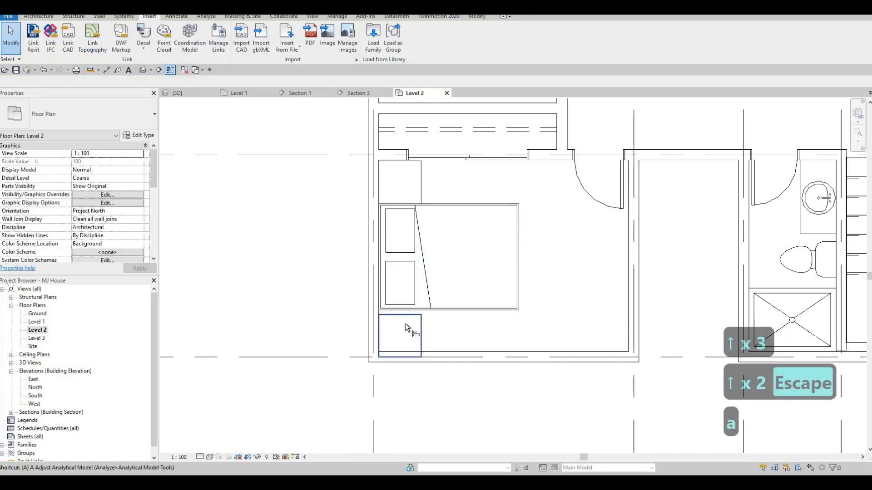
key("l")
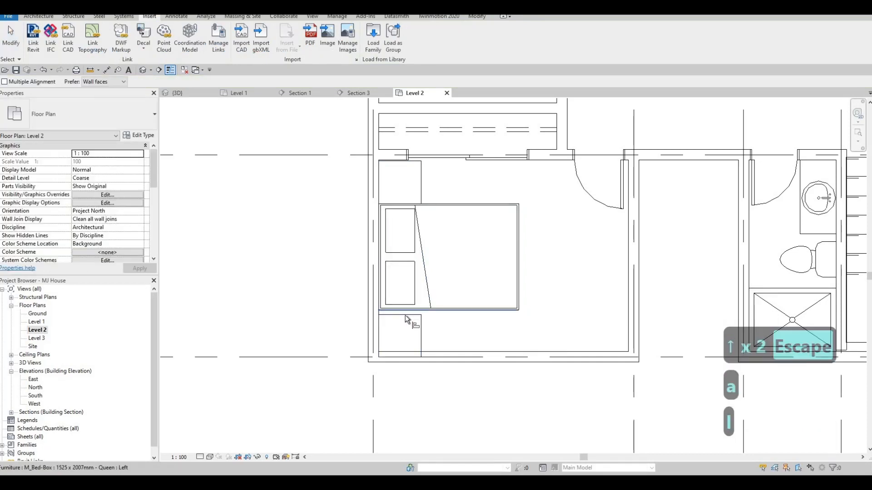
left_click(405, 312)
left_click(406, 315)
key("Escape")
middle_click_drag(429, 254, 427, 292)
scroll(428, 292, "down", 1)
key("Escape")
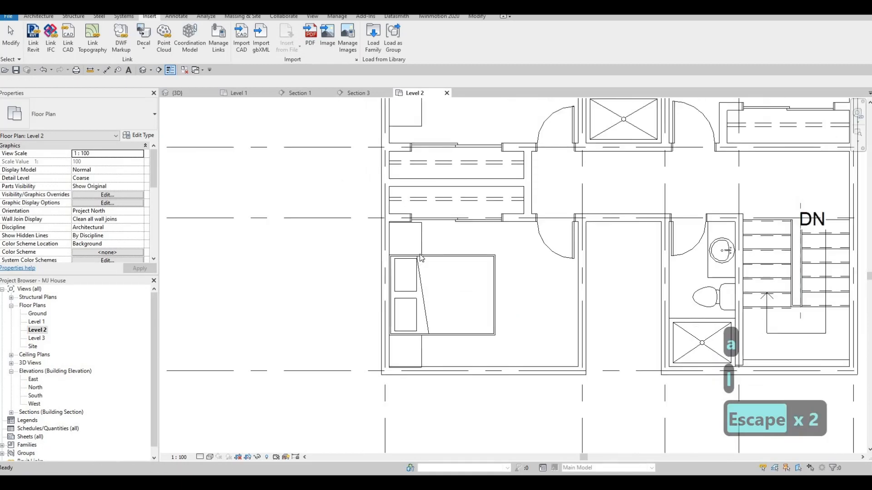
Select the lower-left bedroom's bed with both its night stands, nudge them up one increment, and clear the selection.
left_click(419, 251)
left_click(420, 354, "ctrl")
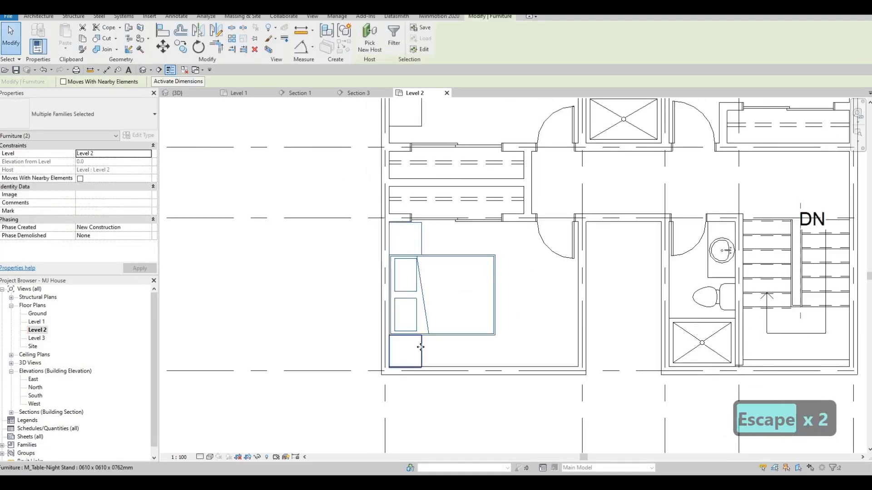
left_click(418, 350, "ctrl")
scroll(418, 350, "up", 2)
key("Up")
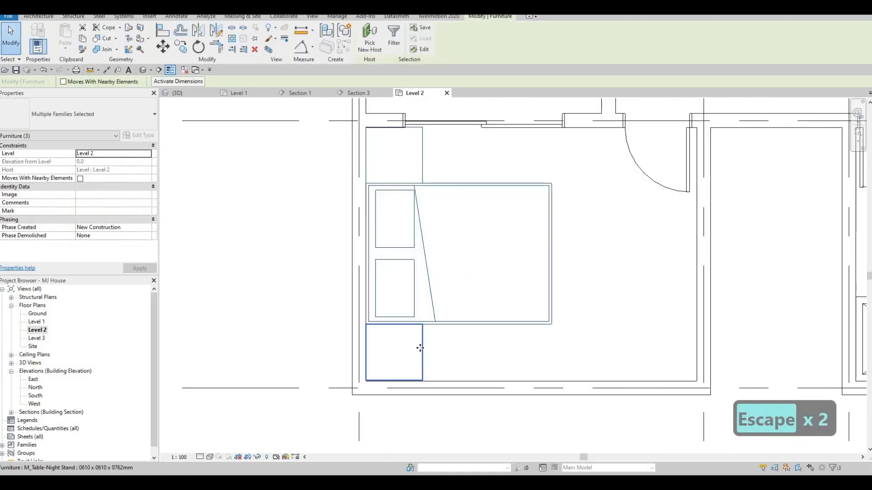
key("Escape")
Start loading a family and browse the Canada library to the Lighting, Architectural, Internal folder.
scroll(452, 311, "down", 4)
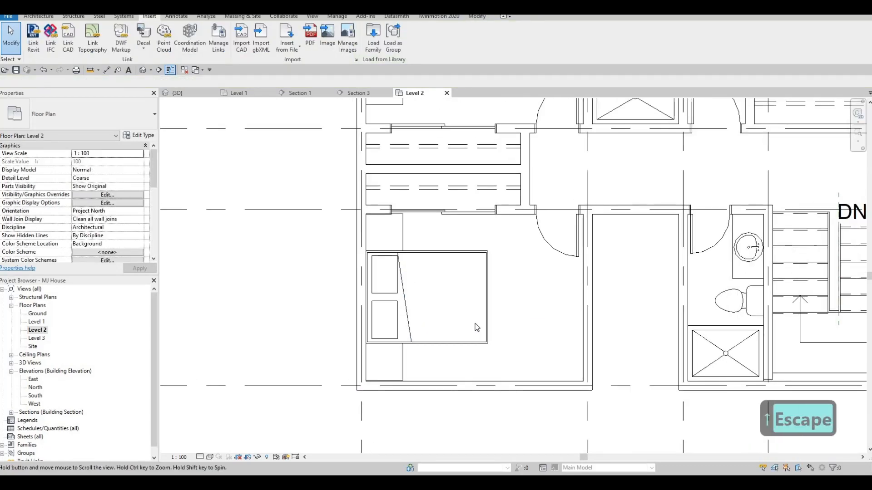
scroll(503, 231, "down", 1)
middle_click_drag(502, 235, 513, 319)
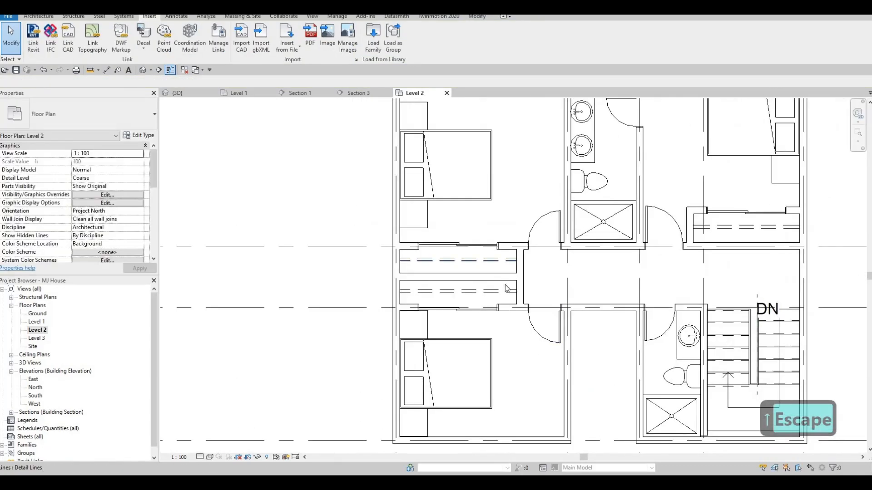
scroll(510, 290, "down", 2)
middle_click_drag(507, 281, 503, 319)
key("Escape")
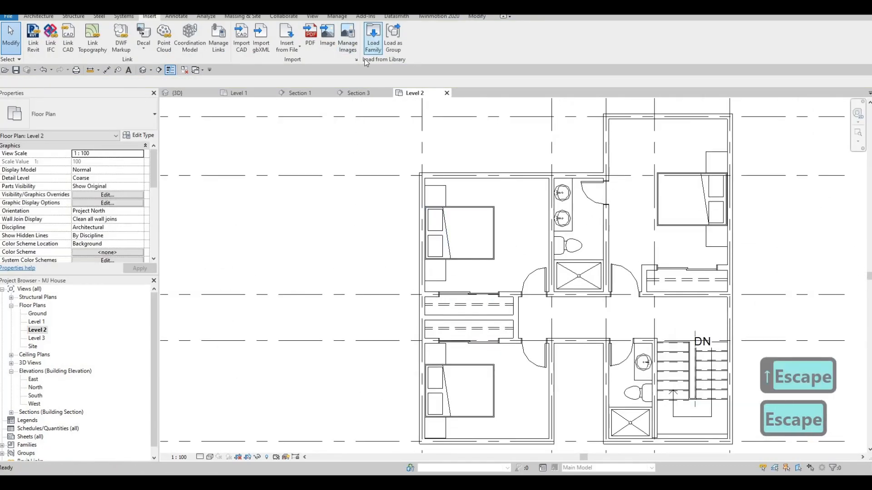
left_click(372, 41)
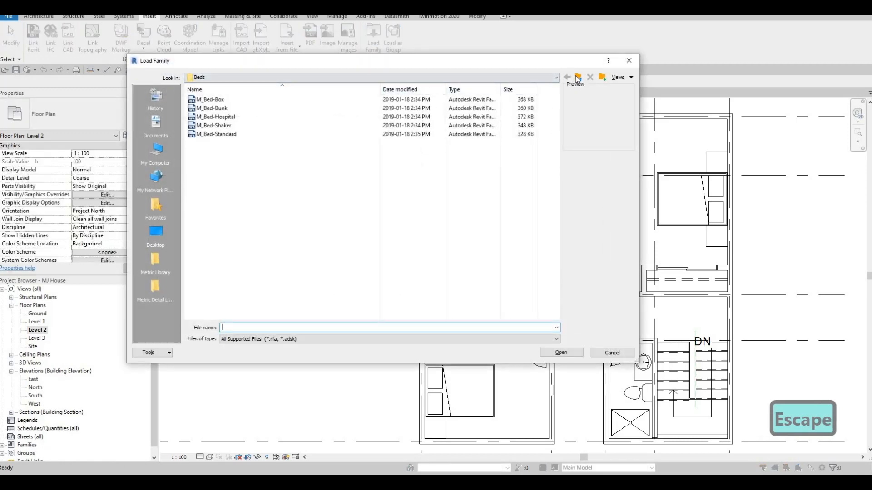
left_click(577, 78)
left_click(577, 78)
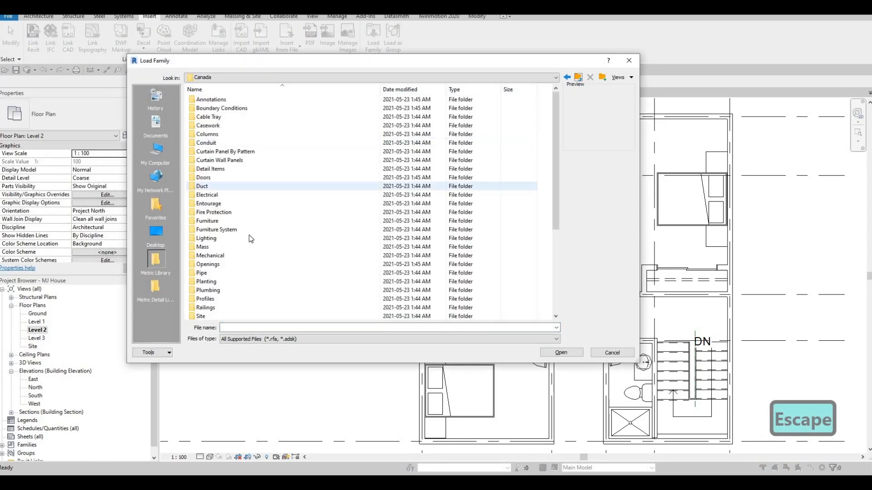
double_click(211, 116)
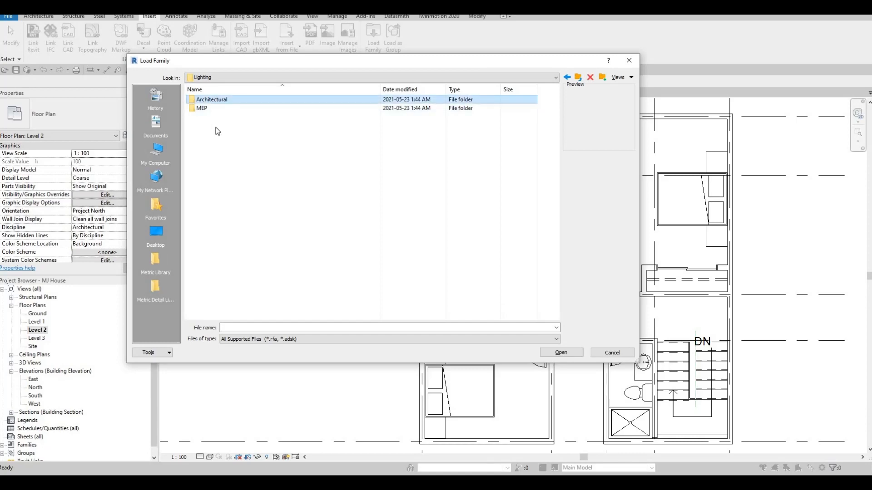
double_click(211, 109)
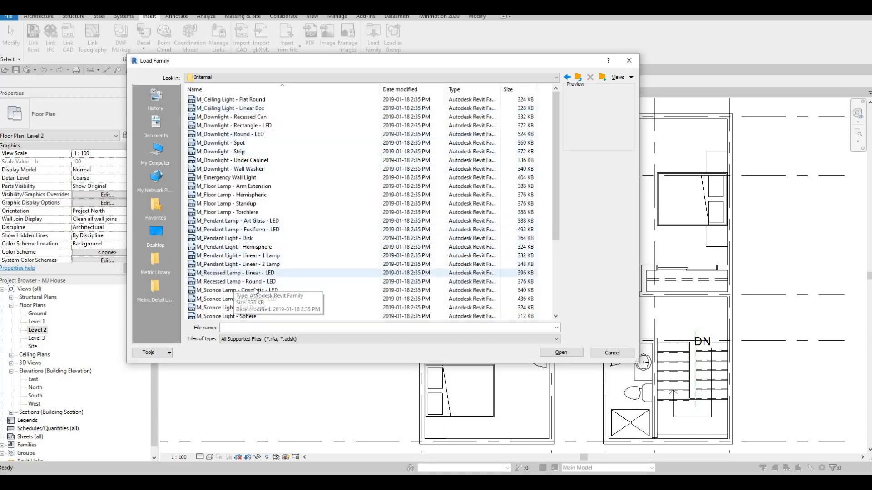
Load the M_Table Lamp - Hemispheric family into the project.
scroll(231, 295, "down", 2)
scroll(230, 296, "down", 2)
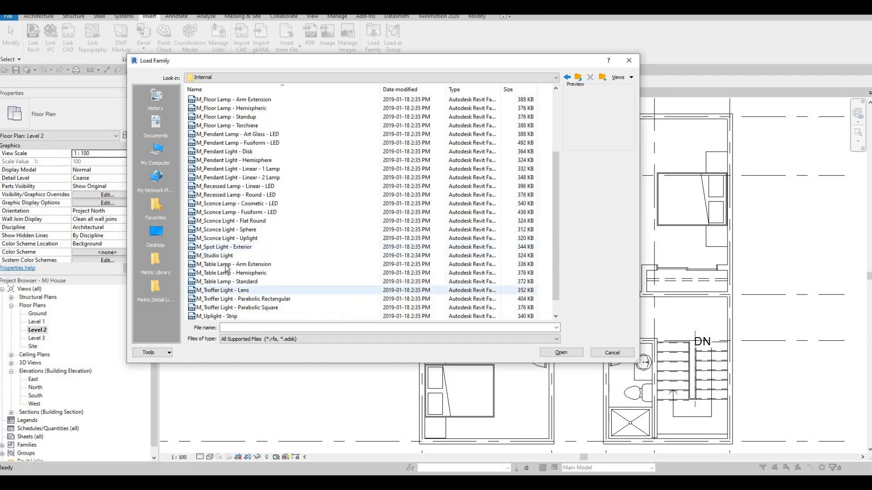
left_click(222, 274)
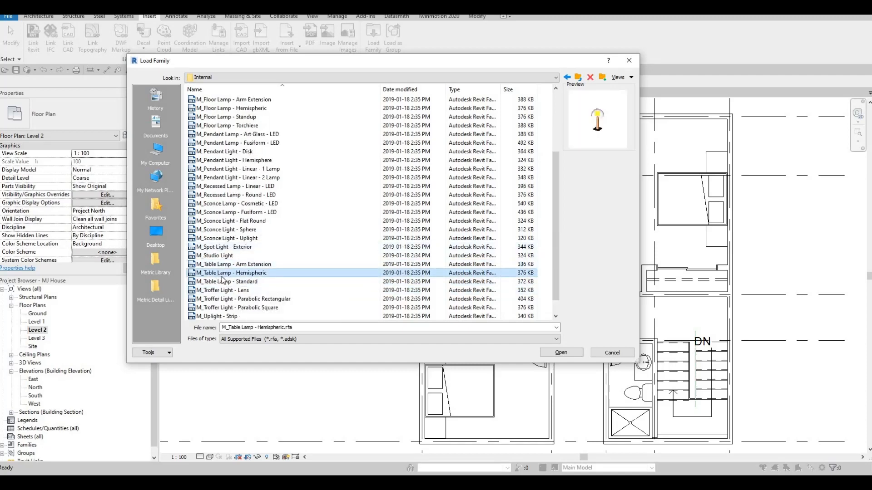
left_click(221, 282)
left_click(222, 274)
key("Return")
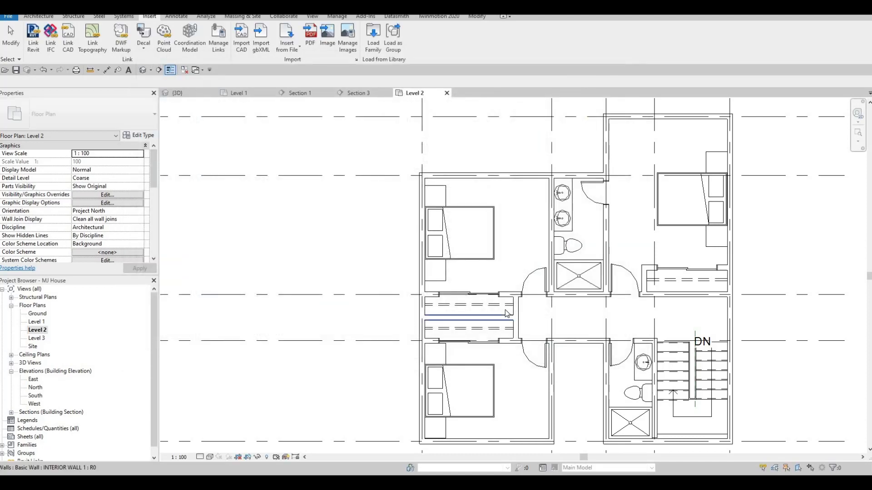
Place a 60W - 120V M_Table Lamp - Hemispheric at the centre of the upper-right bedroom's upper night stand and end placement.
key("m")
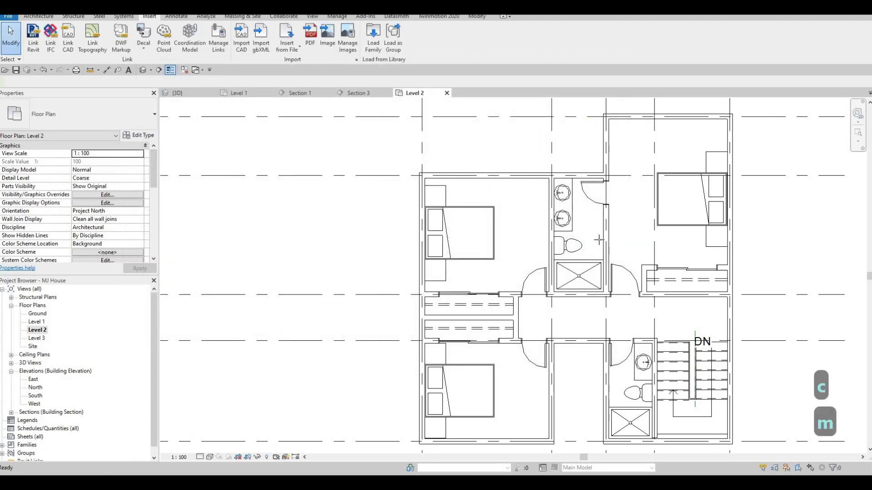
middle_click_drag(712, 164, 580, 204)
scroll(581, 205, "up", 1)
scroll(580, 204, "up", 2)
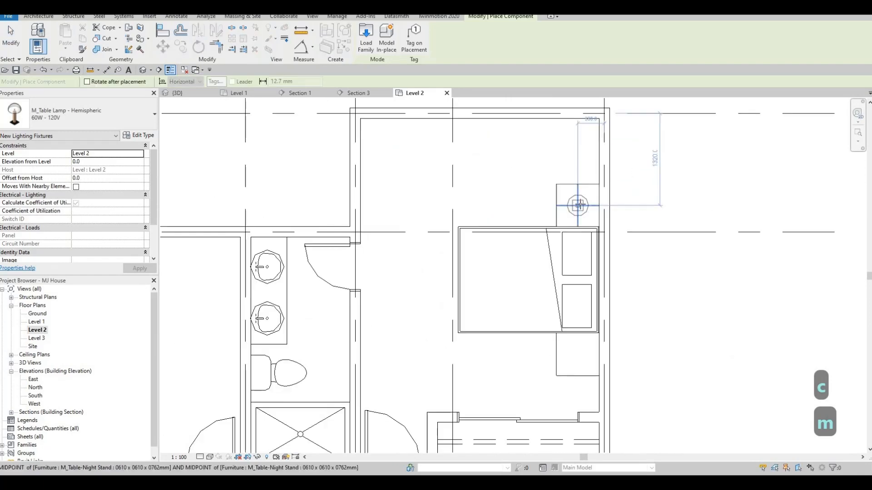
left_click(548, 252)
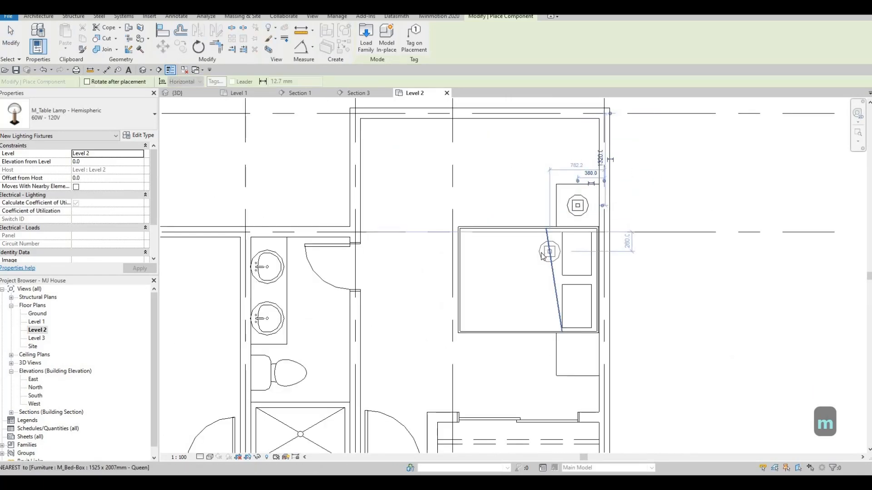
key("Escape")
key("Escape")
key("Escape")
Draw a vertical building section through the upper-right bedroom's bed, facing the east wall, and open its view.
scroll(481, 282, "down", 2)
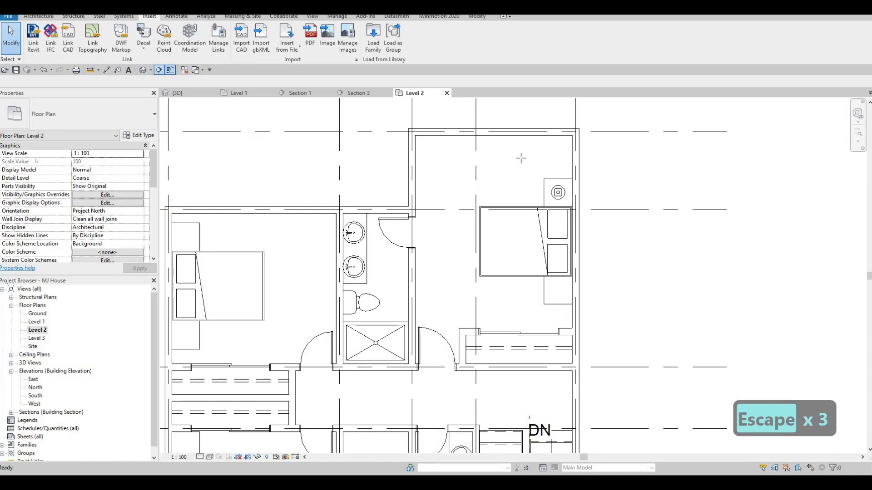
left_click(527, 299)
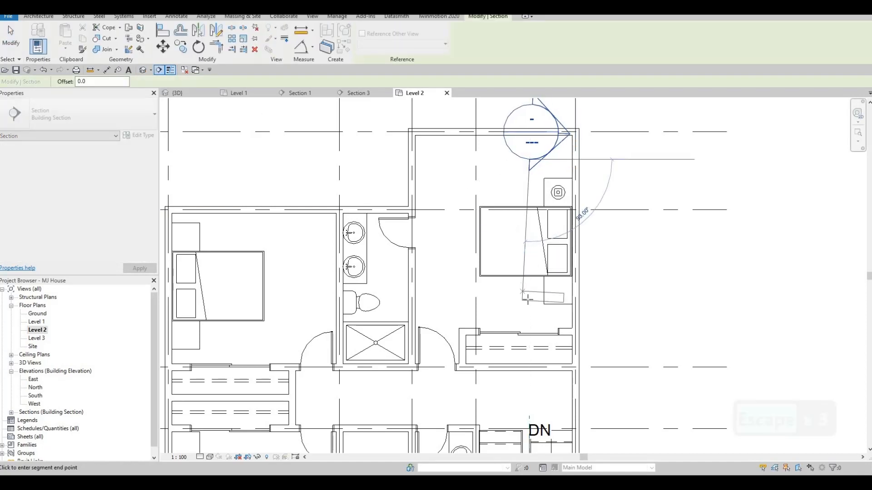
key("Escape")
key("Escape")
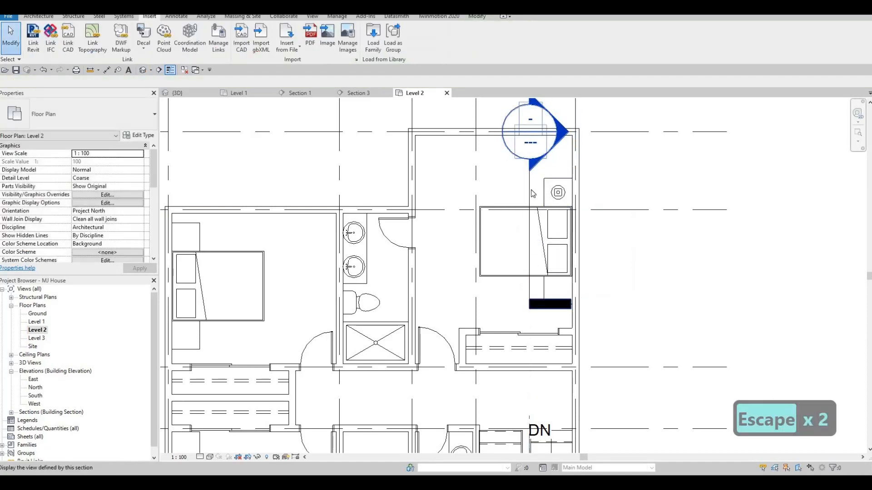
double_click(563, 136)
scroll(501, 310, "up", 3)
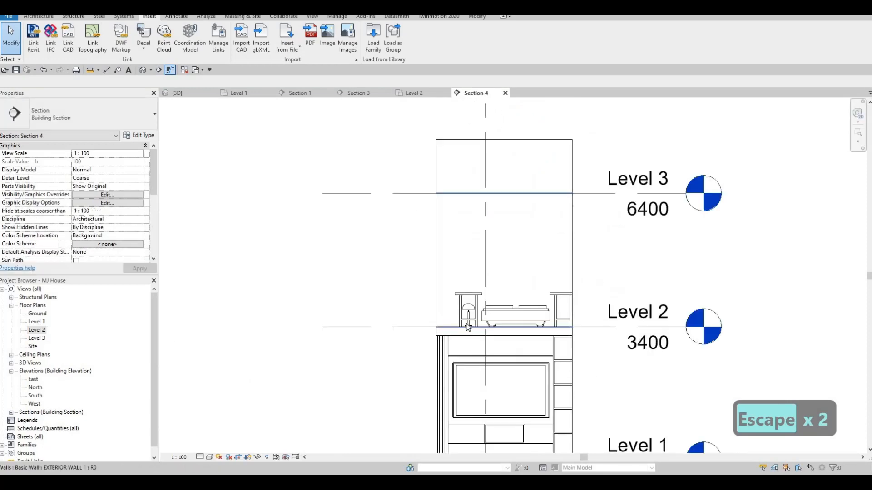
Align the base of the table lamp with the top surface of the night stand in the section and end the Align command.
key("a")
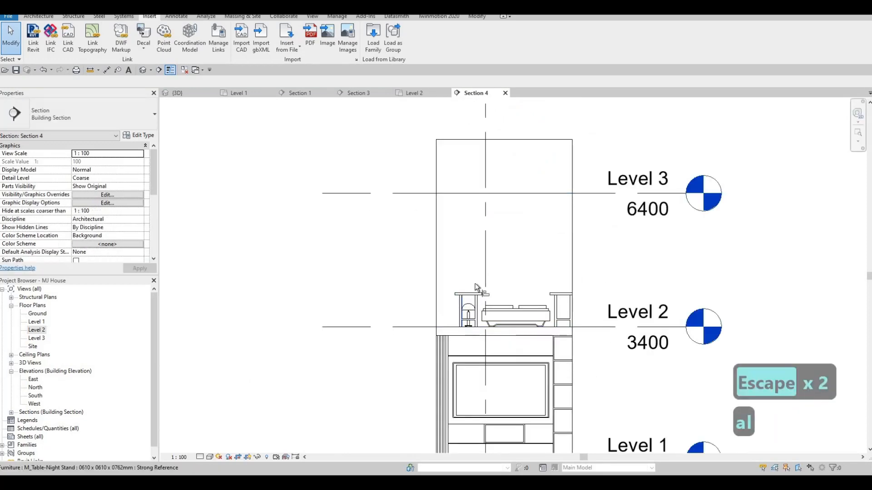
scroll(464, 312, "up", 4)
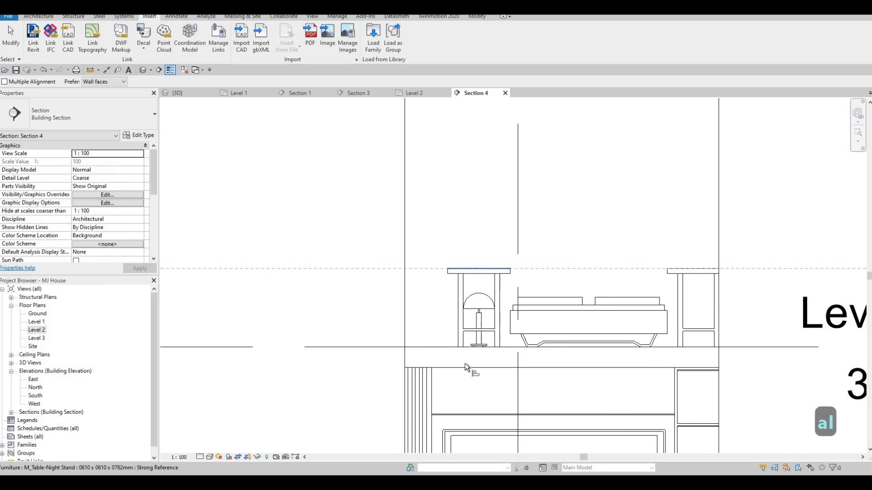
scroll(465, 367, "up", 5)
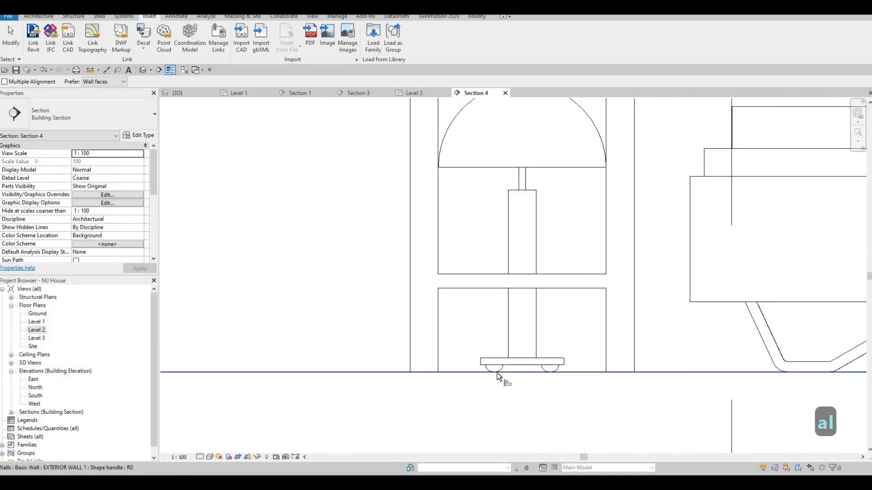
key("Tab")
key("Tab")
middle_click_drag(486, 304, 487, 324)
scroll(487, 324, "down", 1)
key("Escape")
key("F1")
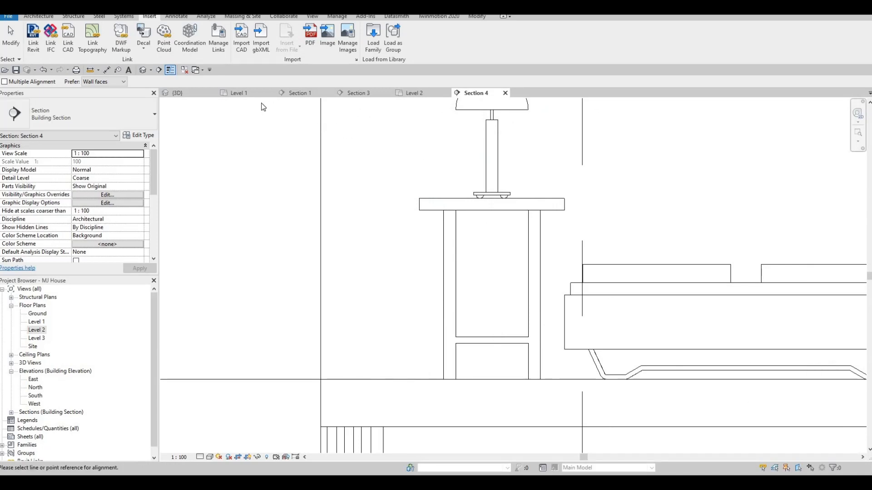
key("Escape")
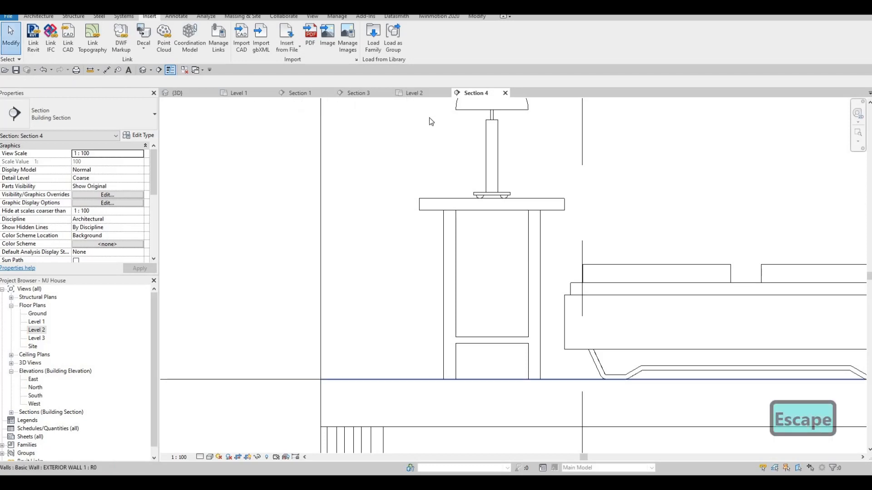
Return to the Level 2 plan, create similar from the raised table lamp, and place one on the upper-right bedroom's lower night stand.
left_click(414, 92)
key("Escape")
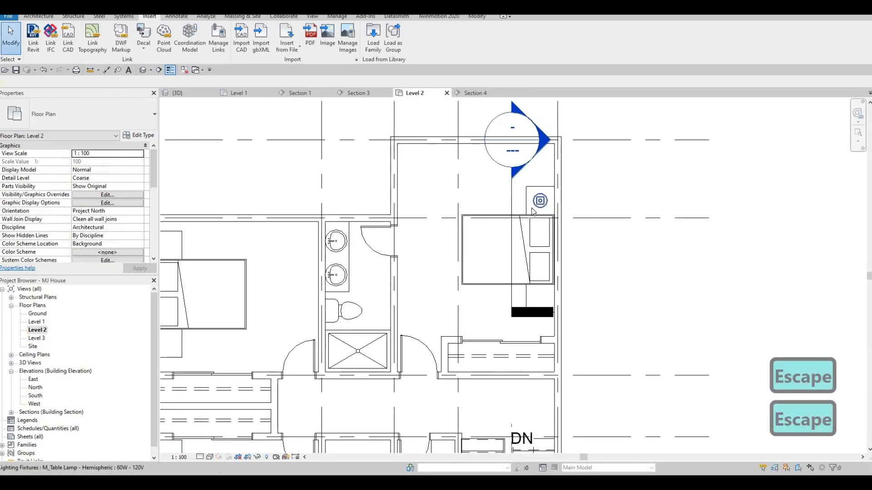
left_click(533, 212)
key("c")
key("s")
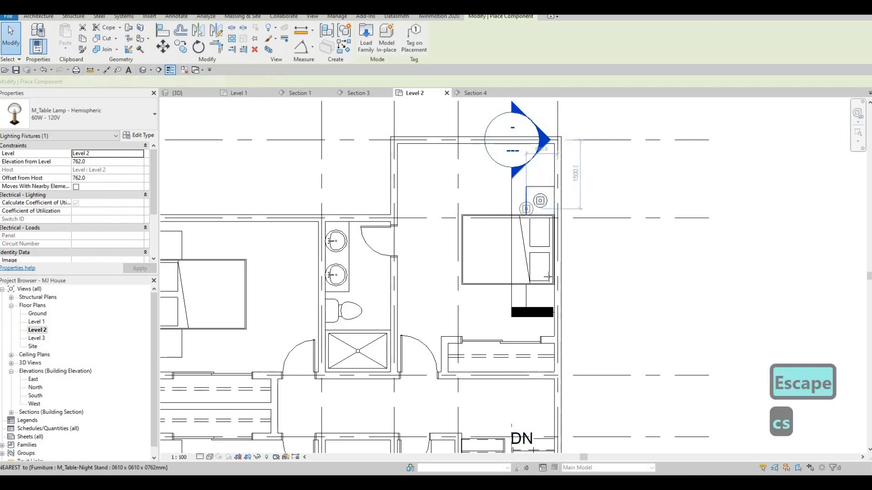
scroll(538, 302, "up", 1)
scroll(537, 302, "up", 2)
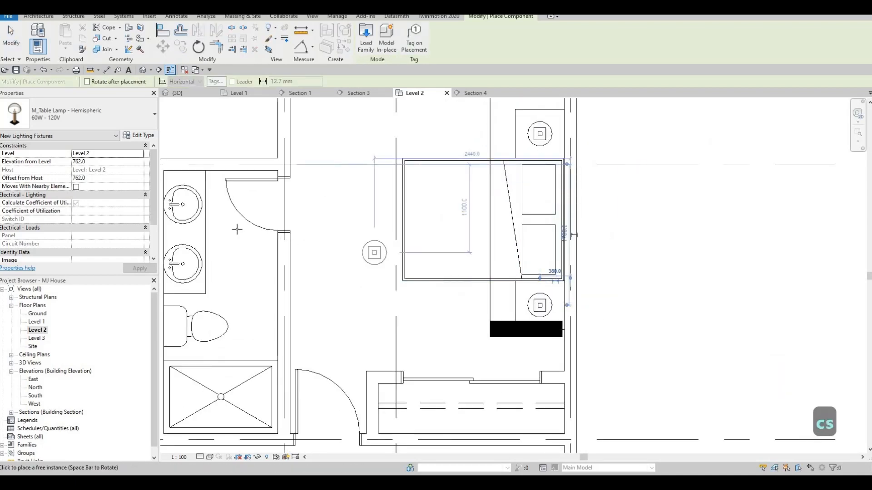
Place a table lamp at the centre of each of the upper-left bedroom's two night stands.
middle_click_drag(380, 257, 495, 239)
scroll(495, 240, "down", 7)
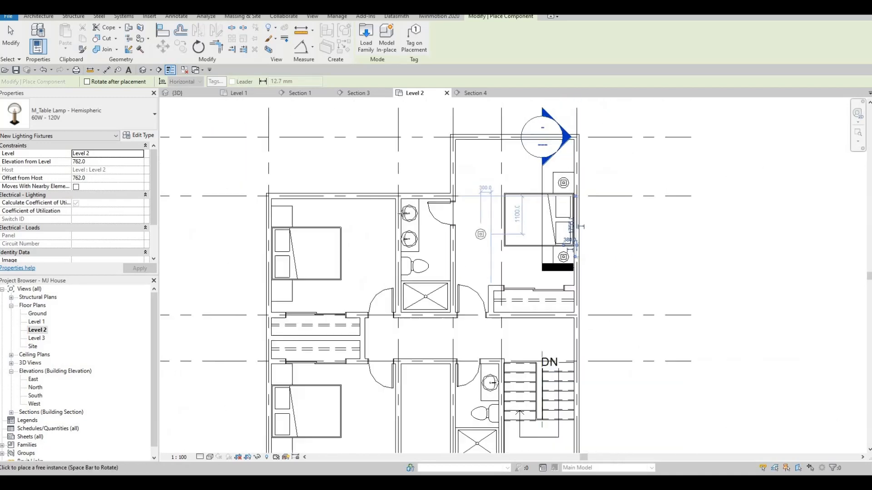
middle_click_drag(403, 244, 493, 230)
scroll(402, 204, "up", 6)
left_click(398, 203)
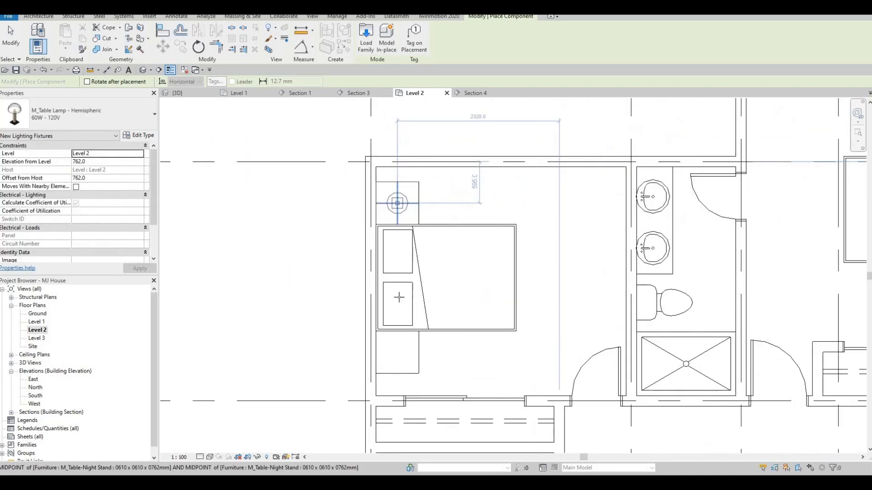
left_click(396, 351)
Place a table lamp at the centre of the lower-left bedroom's upper night stand.
scroll(396, 351, "down", 3)
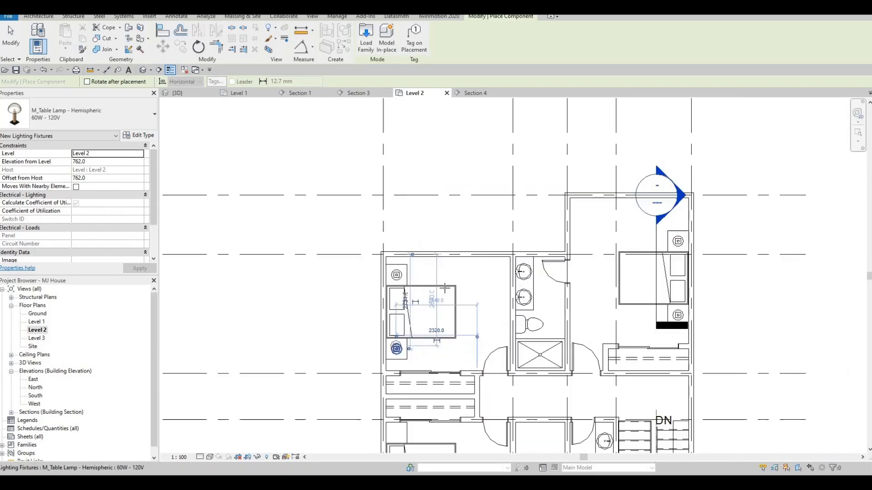
scroll(430, 315, "up", 3)
scroll(435, 318, "up", 4)
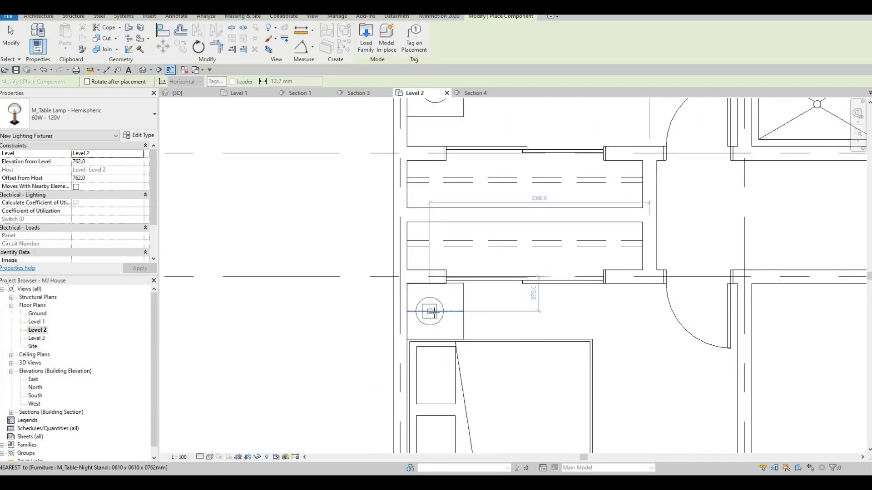
left_click(435, 312)
scroll(439, 341, "down", 2)
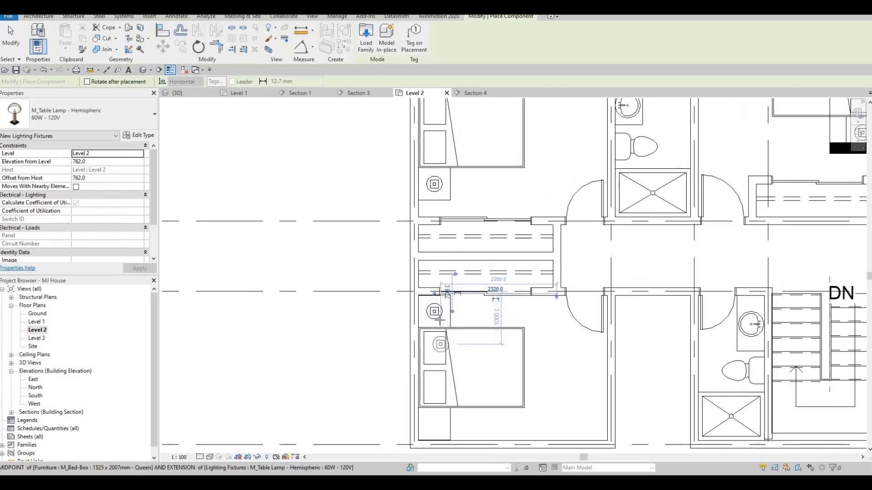
Place a table lamp at the centre of the lower-left bedroom's lower night stand and end the placement command.
middle_click_drag(441, 355, 445, 264)
scroll(442, 323, "up", 4)
left_click(439, 342)
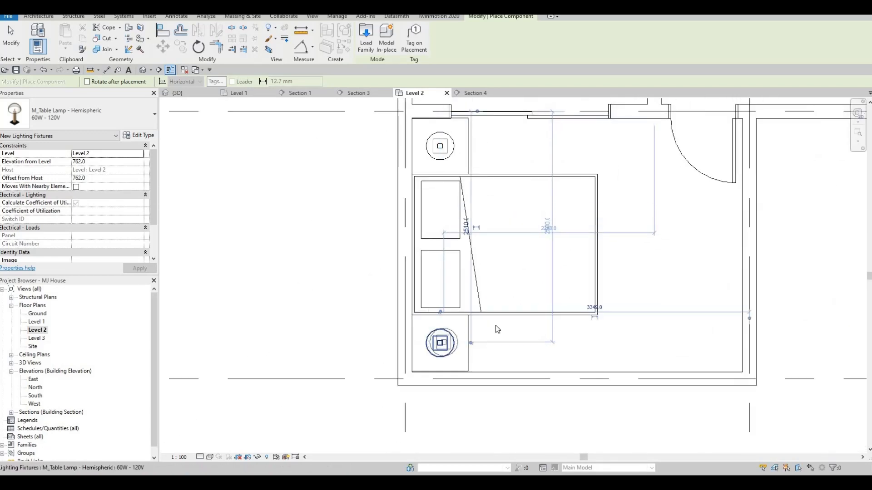
scroll(446, 340, "down", 5)
scroll(445, 340, "down", 3)
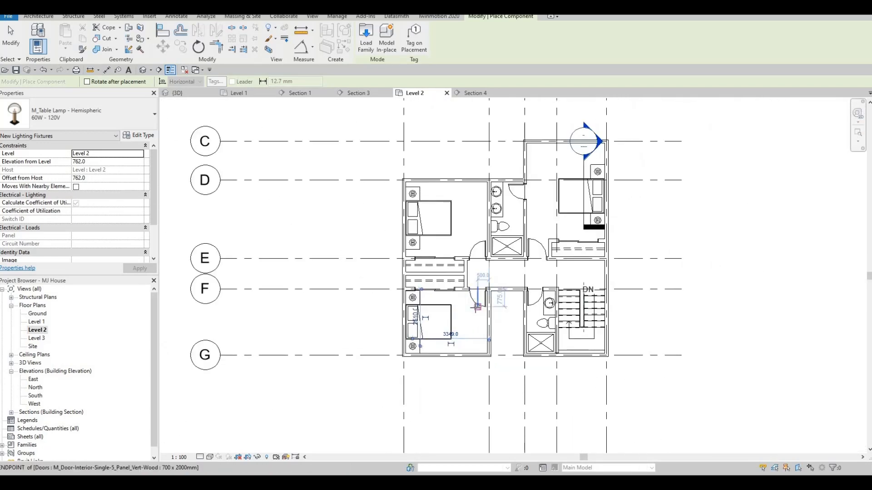
key("Escape")
key("Escape")
key("Escape")
Examine the Level 2 plan to check the table lamps on the bedrooms' night stands.
middle_click_drag(552, 196, 589, 197)
scroll(564, 192, "down", 1)
scroll(588, 197, "up", 1)
middle_click_drag(452, 186, 403, 209)
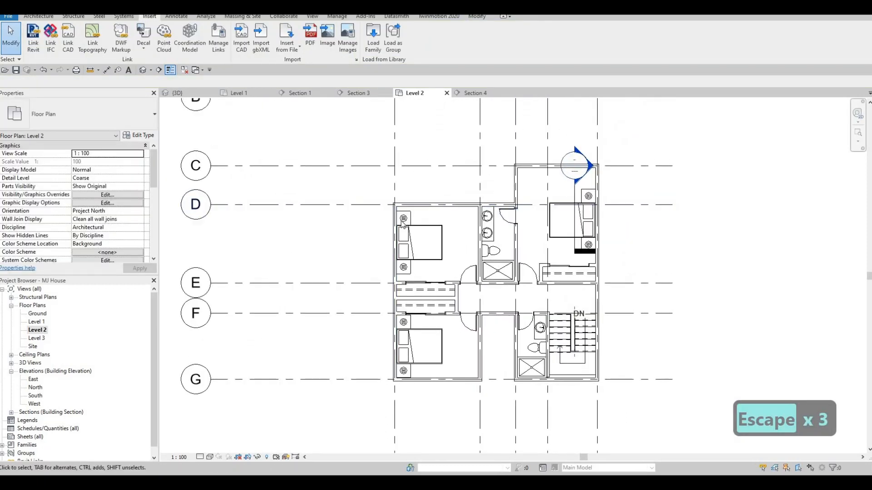
scroll(400, 208, "up", 3)
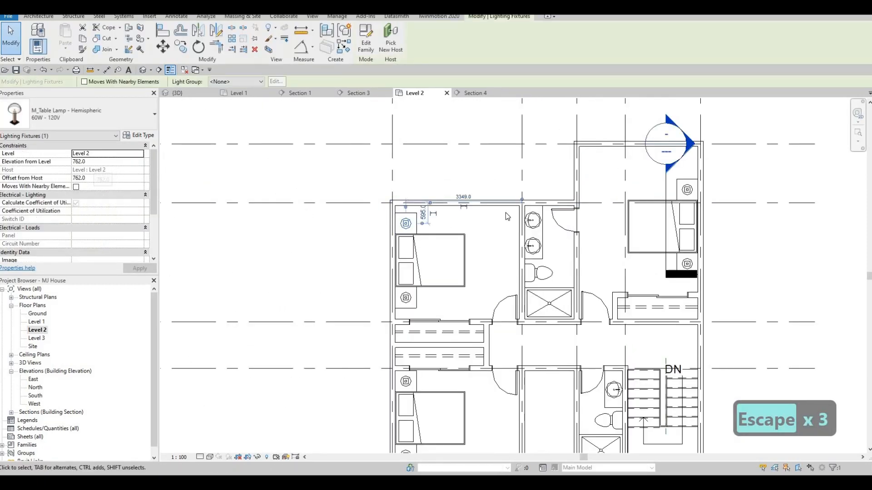
key("Escape")
scroll(497, 227, "down", 2)
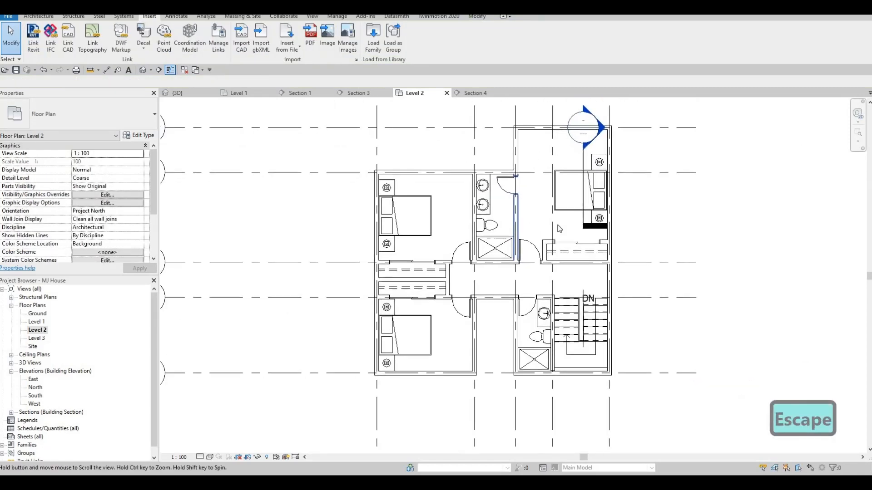
scroll(506, 250, "up", 1)
scroll(334, 375, "down", 2)
key("F1")
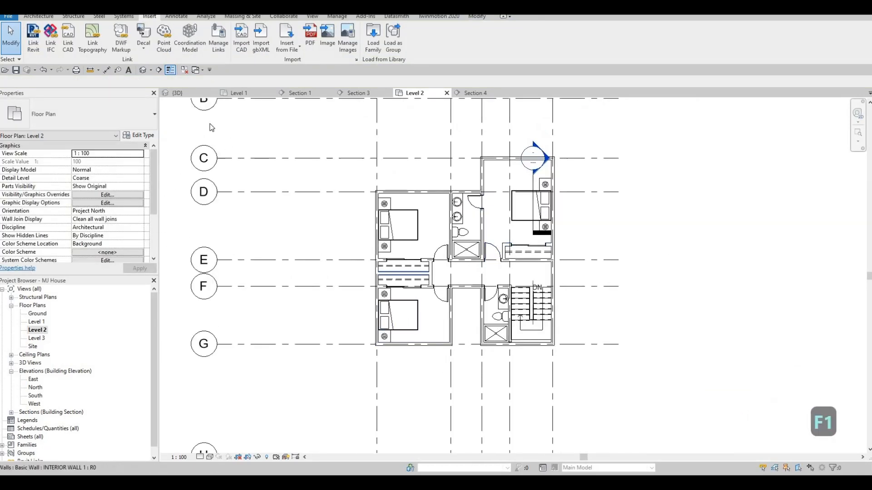
In the 3D view, stretch the curtain wall in front of the stairs upward across the Level 2 exterior wall.
middle_click_drag(425, 267, 410, 274)
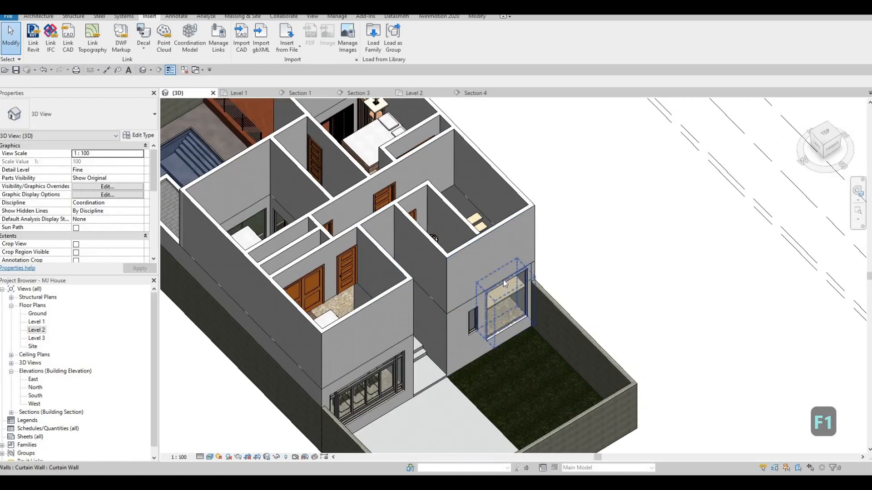
left_click(503, 280)
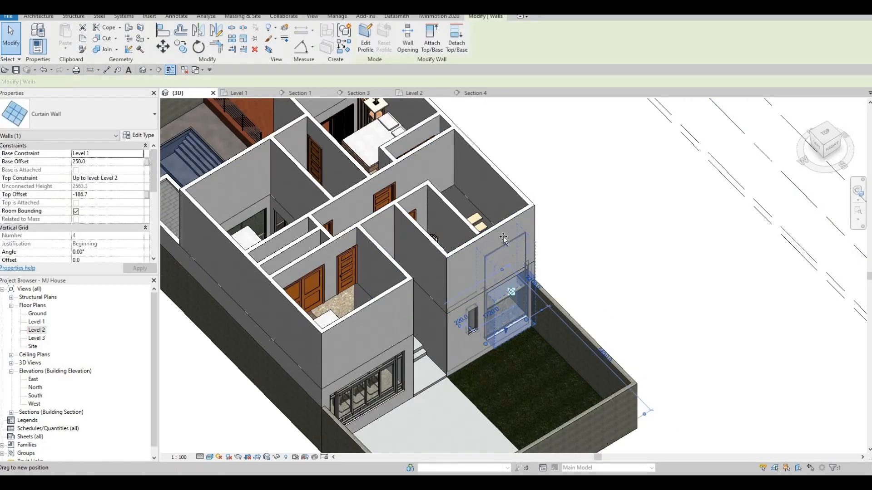
left_click_drag(503, 238, 500, 257)
key("Escape")
key("Escape")
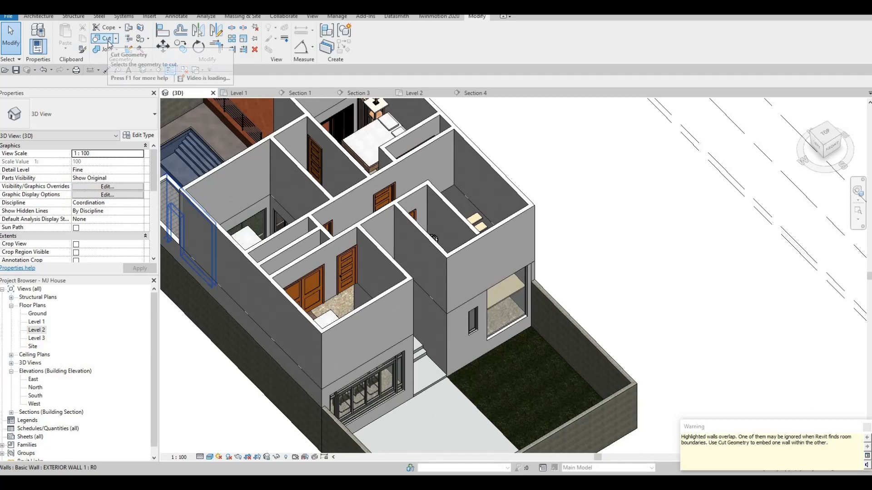
Cut the Level 2 exterior wall with the heightened stair curtain wall using Cut Geometry, and inspect the opening from the front.
left_click(108, 42)
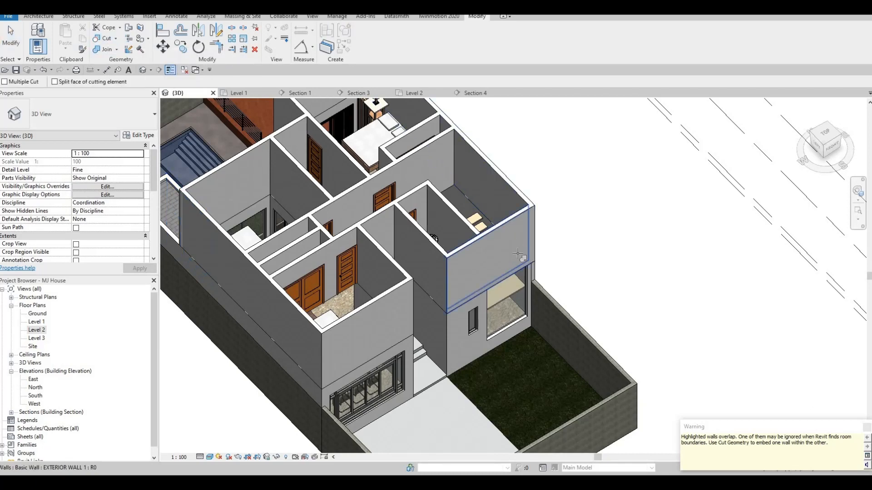
left_click(518, 255)
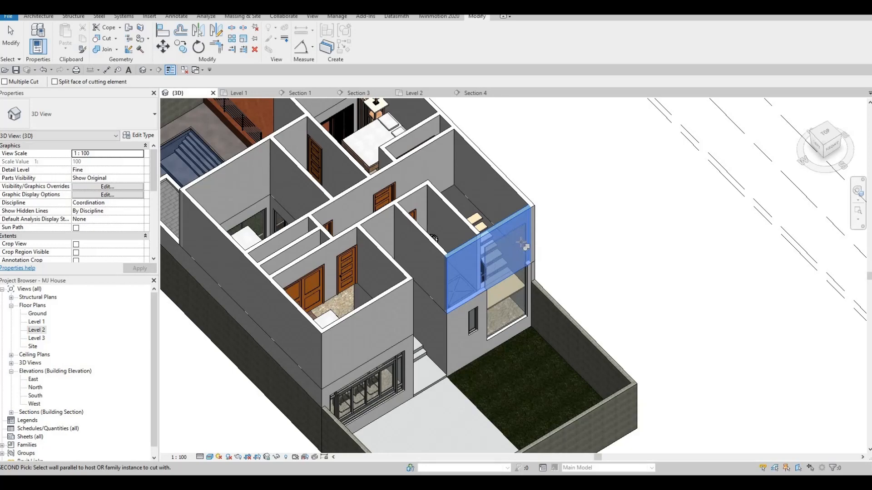
key("Escape")
key("Escape")
middle_click_drag(358, 200, 423, 136, "shift")
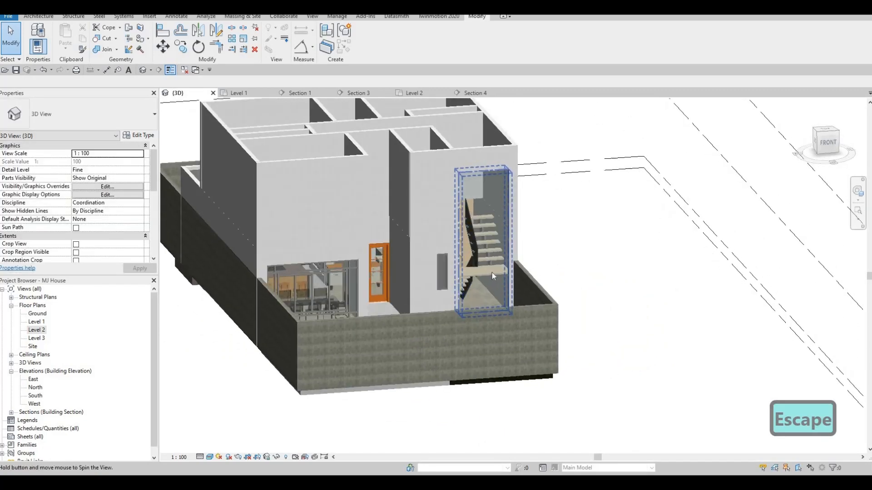
middle_click_drag(491, 272, 76, 396, "shift")
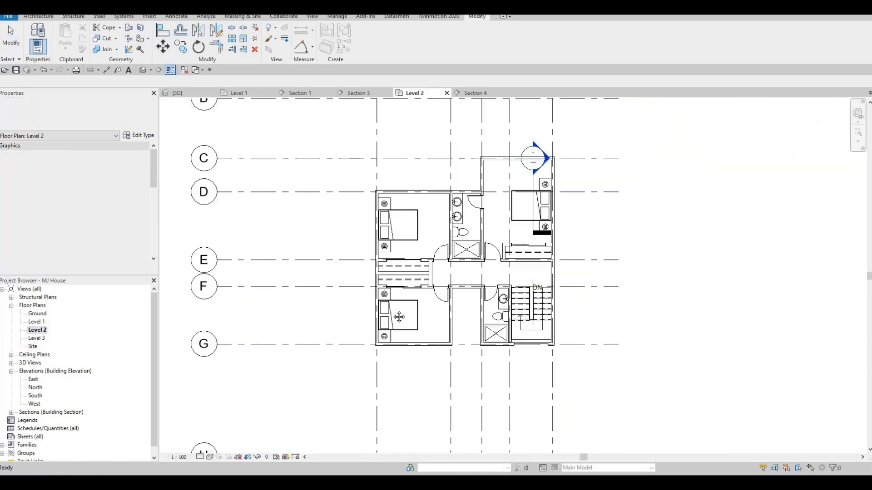
Return to the Level 2 plan and delete the section line through the upper-right bedroom, including its Section 4 view.
middle_click_drag(537, 270, 500, 293)
left_click(491, 239)
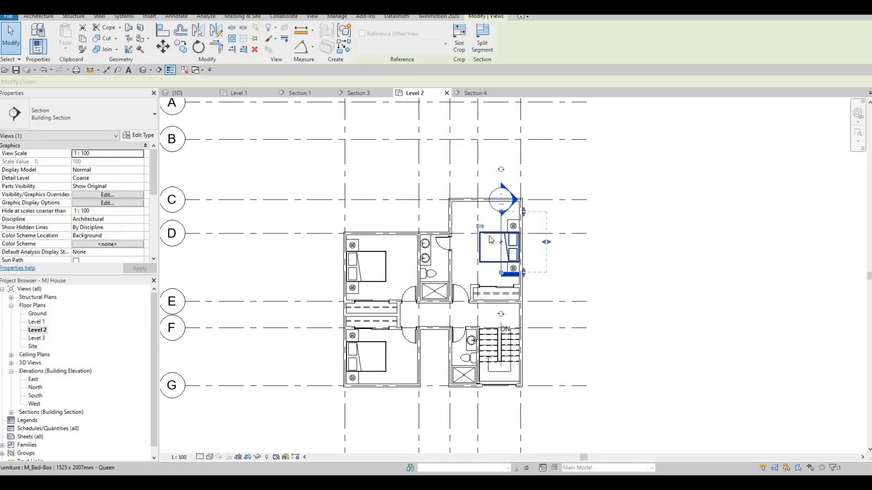
key("Delete")
left_click(469, 268)
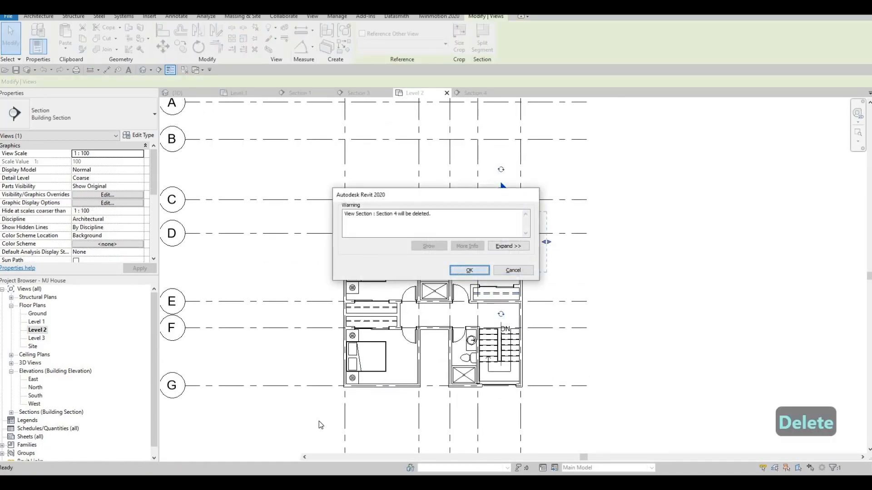
Reveal the hidden elements in the Level 2 plan, unhide the three hidden section lines, and leave the reveal mode.
left_click(267, 457)
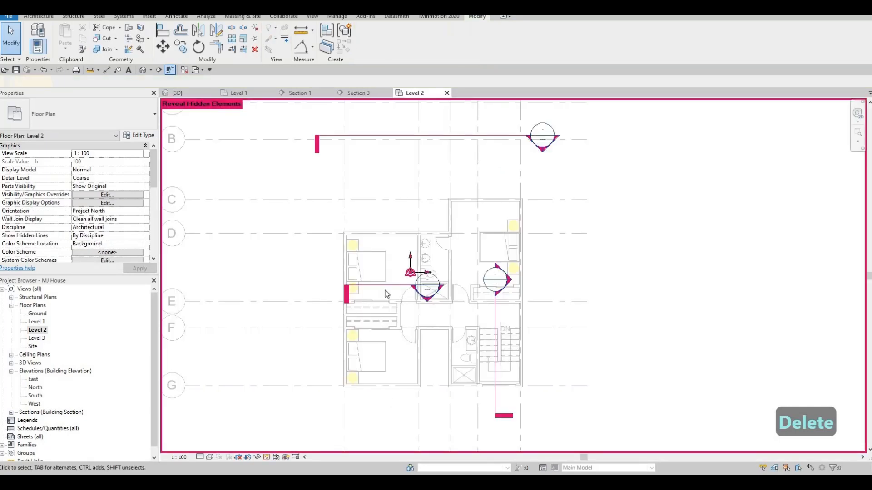
left_click(386, 286)
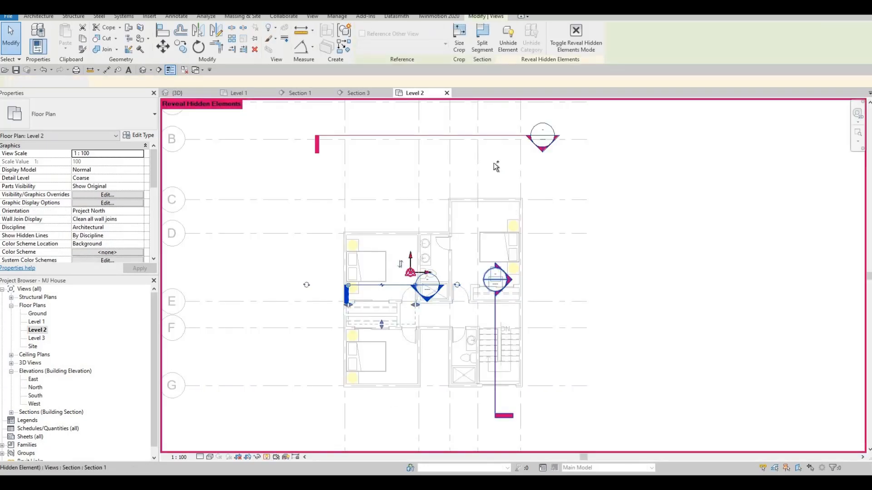
left_click(484, 135, "ctrl")
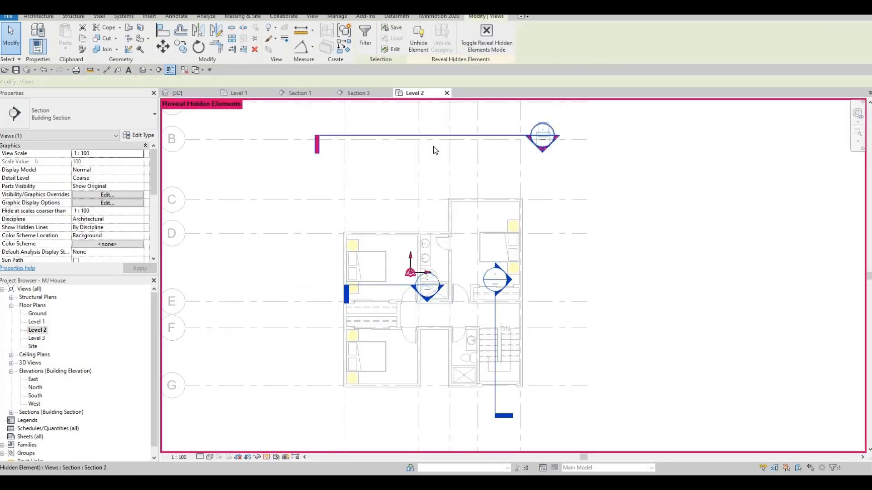
left_click(418, 39)
left_click(486, 36)
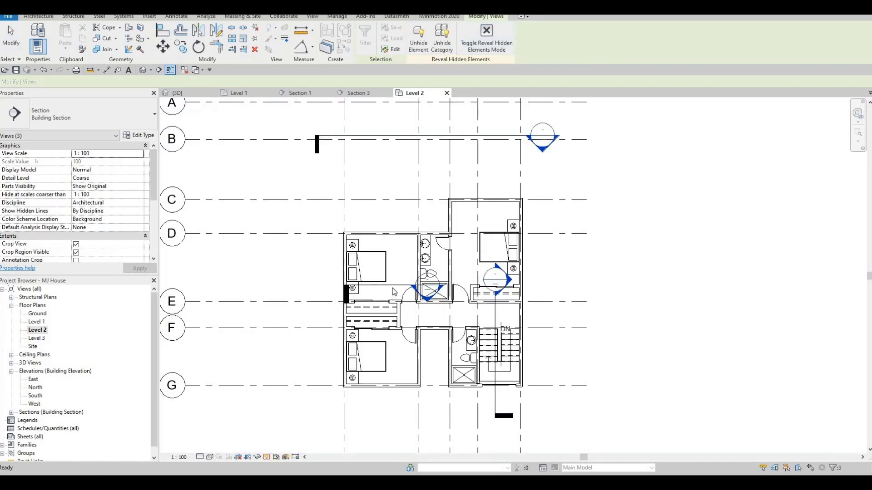
key("Escape")
key("Escape")
Delete the section line along grid B and the one through the stairs, including their Section 2 and Section 1 views.
left_click(392, 287)
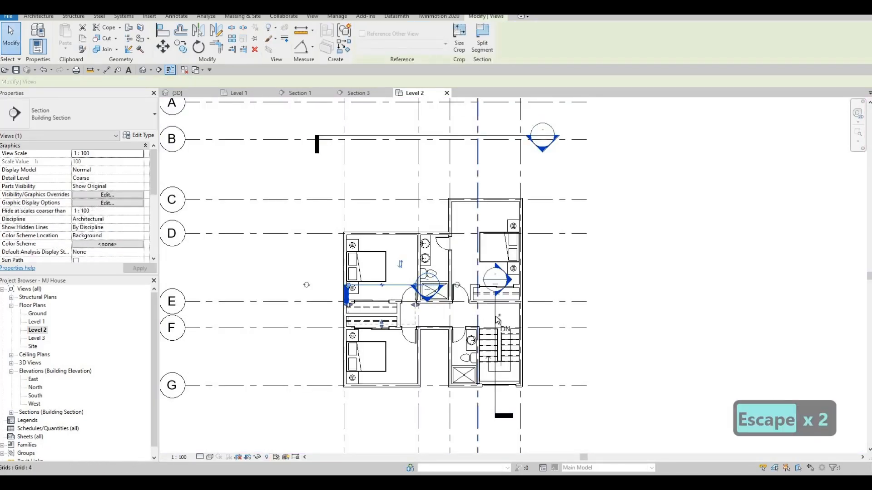
left_click(464, 137)
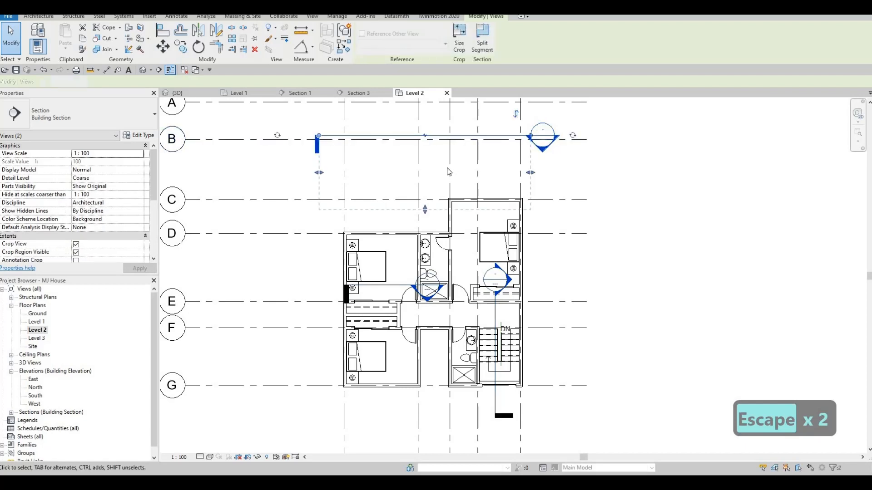
key("Delete")
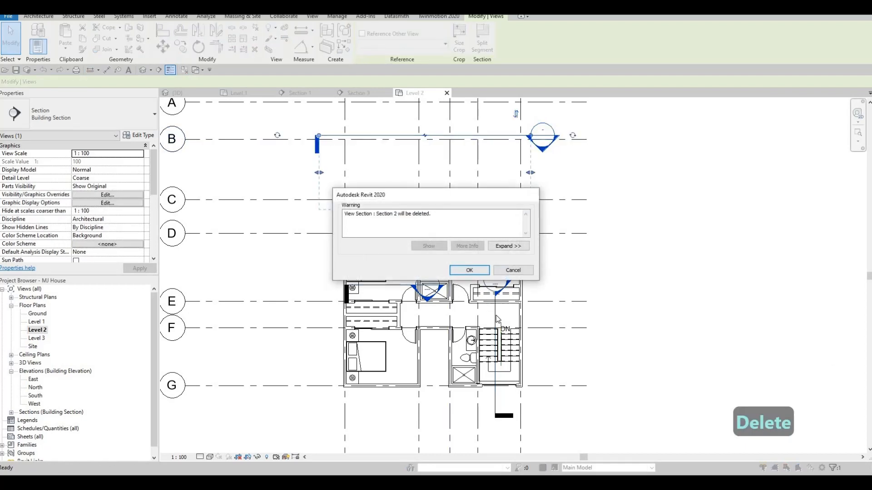
left_click(460, 270)
key("Delete")
key("Delete")
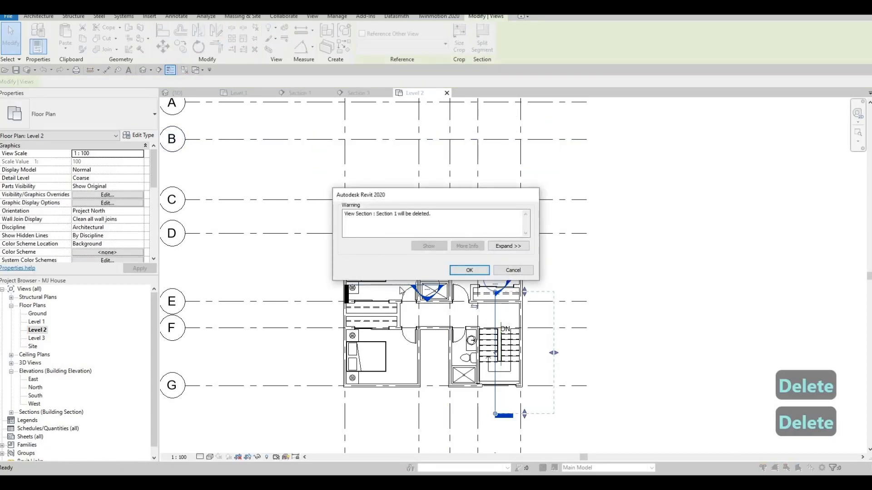
key("Return")
Delete the remaining section line across the upper-left bedroom, including its Section 3 view.
left_click(394, 285)
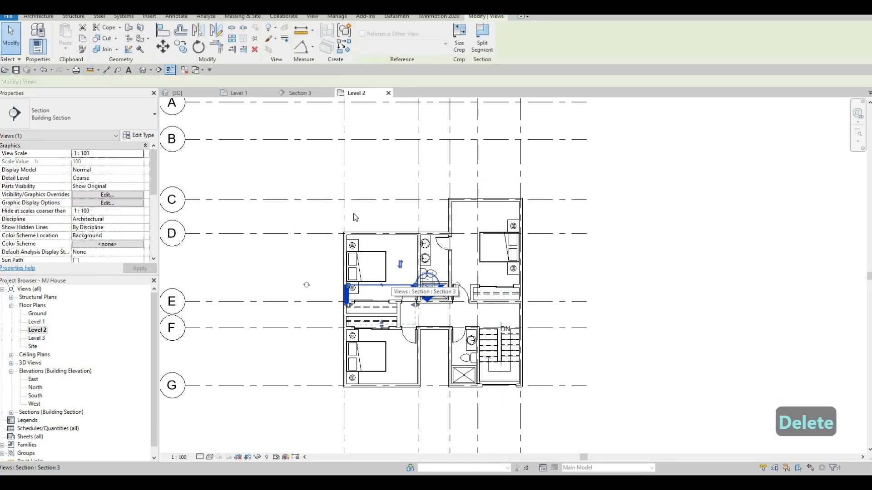
key("Delete")
key("Return")
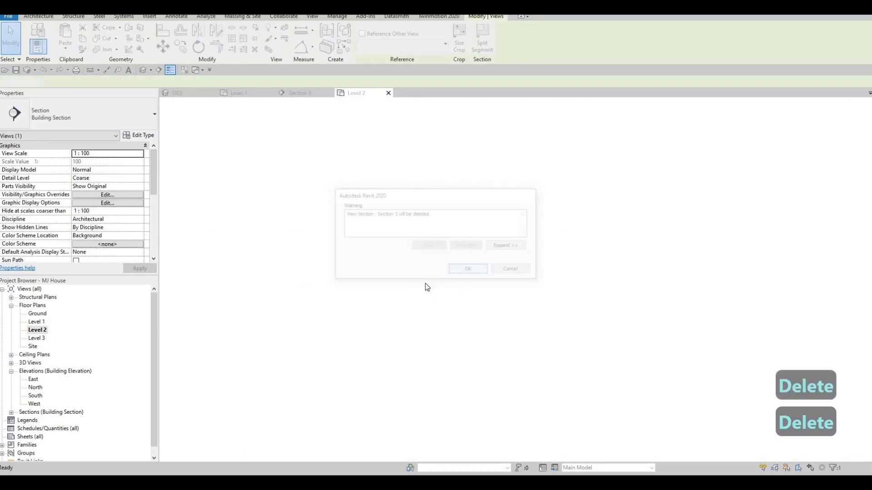
middle_click_drag(418, 270, 455, 258)
key("Escape")
key("Escape")
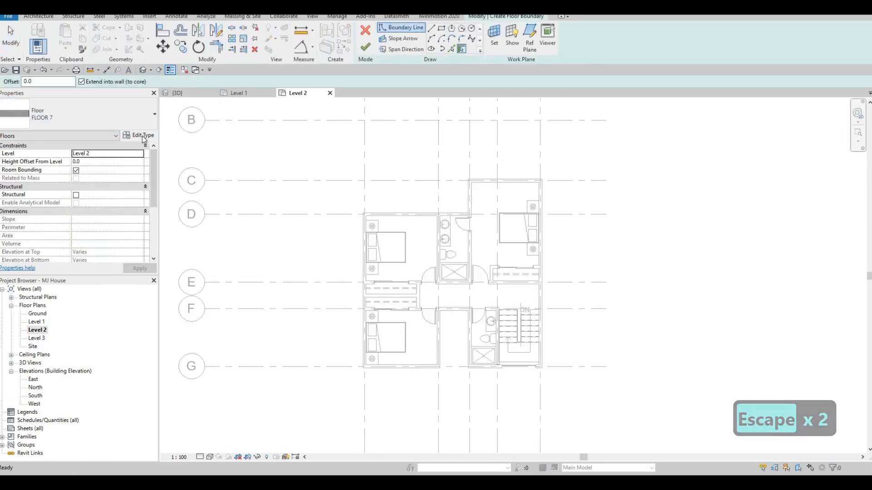
Start a floor on Level 2, duplicate the FLOOR 7 type as FLOOR 8, and open the new type's structure.
left_click(688, 100)
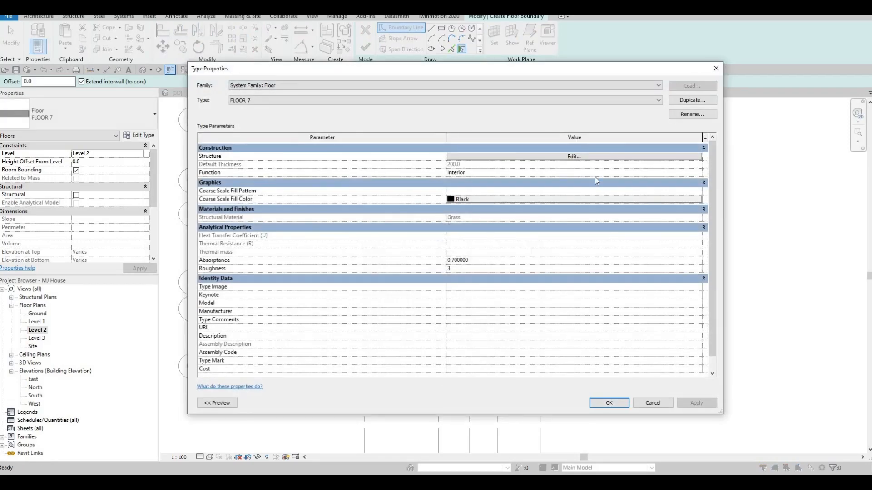
key("Return")
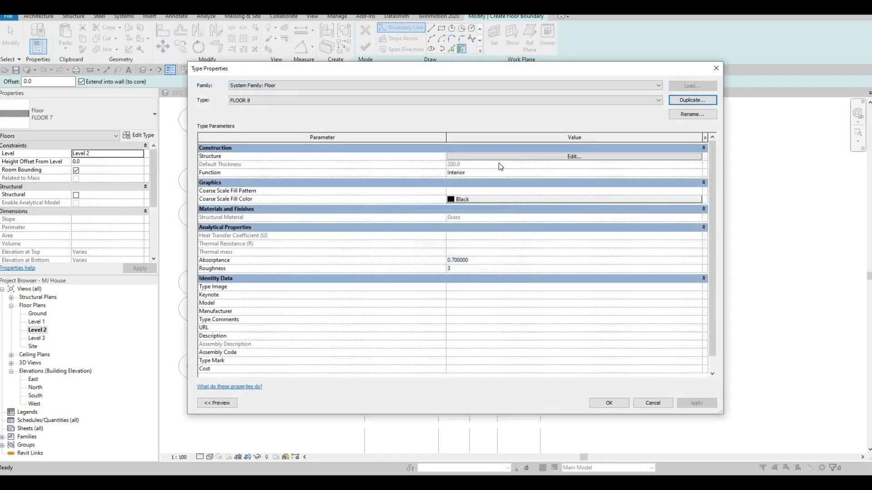
left_click(506, 157)
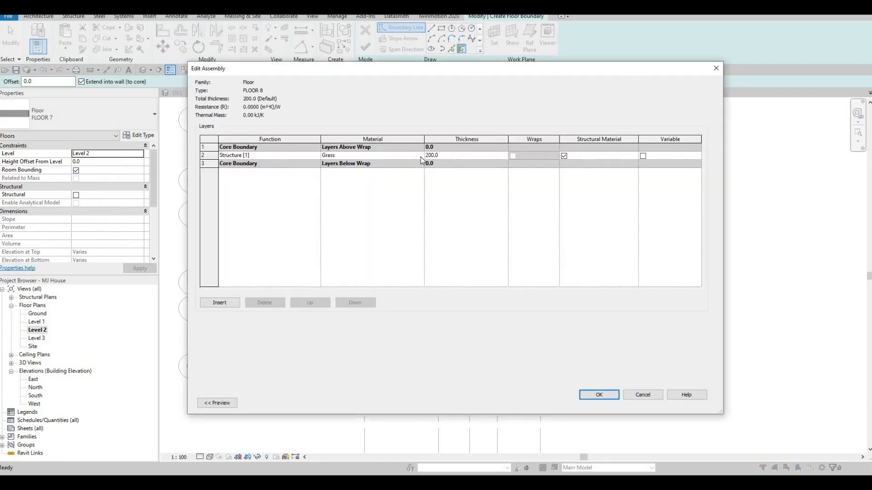
Assign the Gypsum Wall Board material to the structure layer of FLOOR 8 and accept the new floor type.
left_click(420, 155)
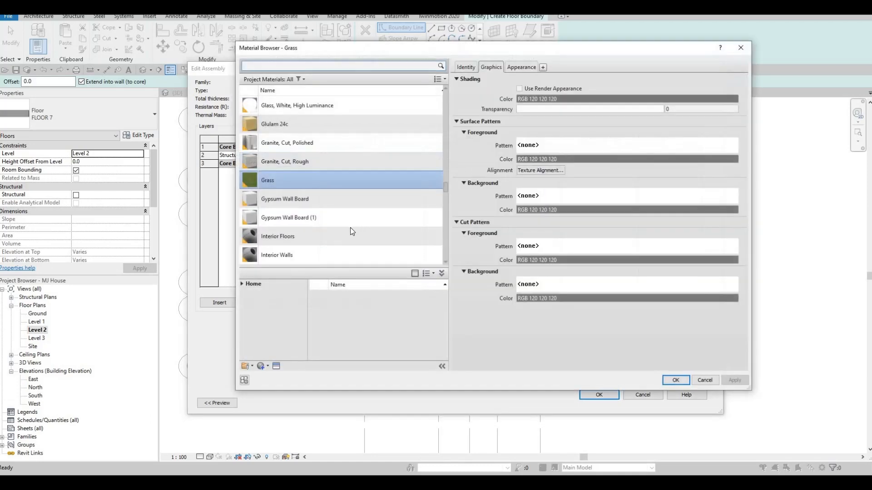
scroll(340, 227, "down", 3)
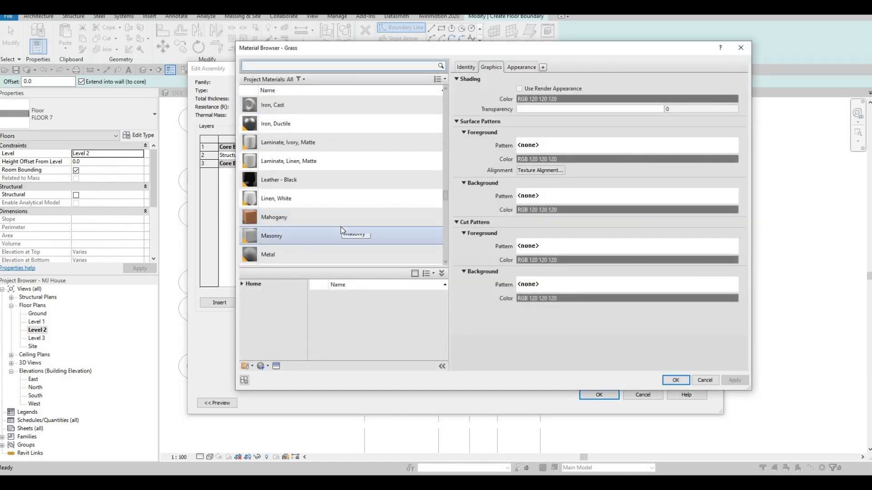
scroll(341, 230, "down", 2)
scroll(341, 227, "down", 5)
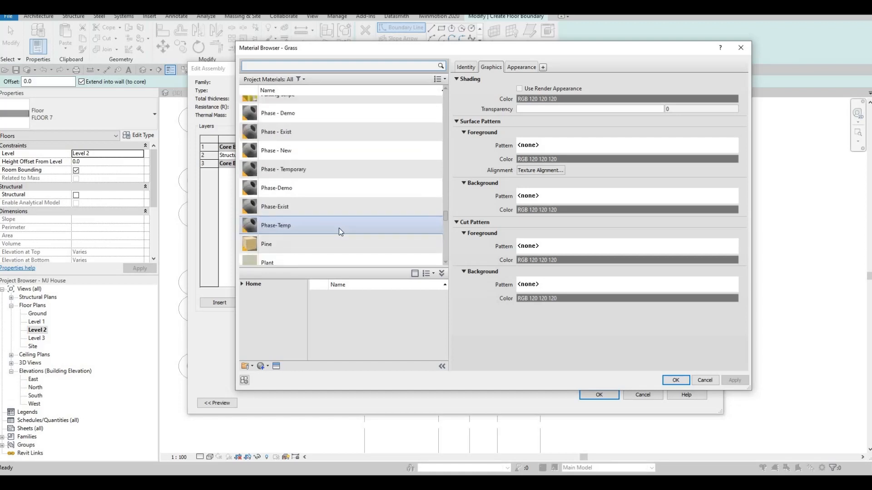
scroll(335, 229, "down", 8)
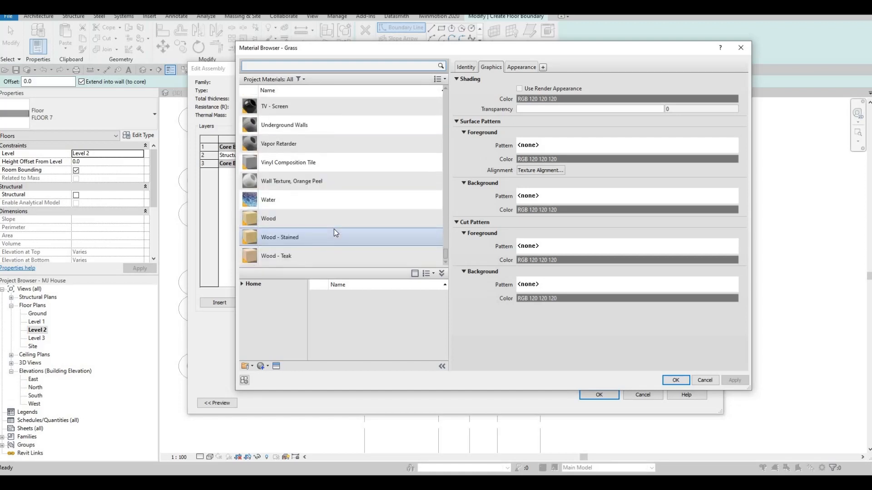
scroll(335, 232, "up", 2)
scroll(334, 229, "up", 12)
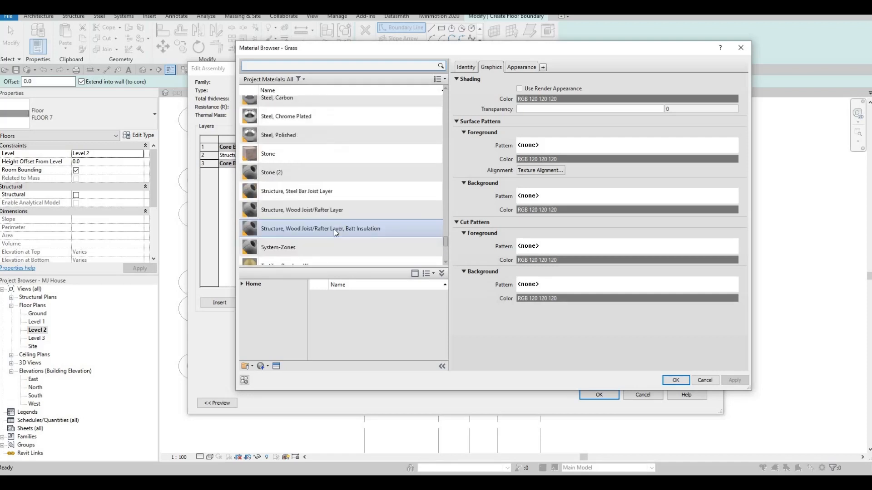
left_click(293, 66)
type("gy")
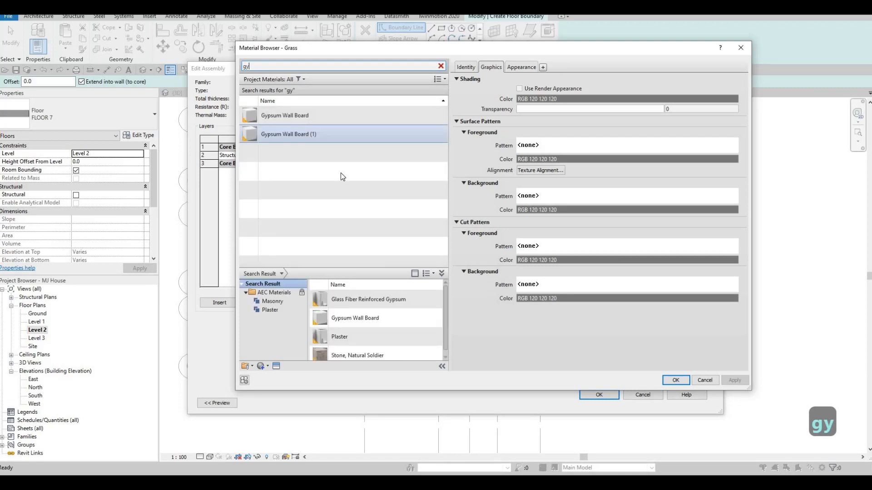
left_click(291, 116)
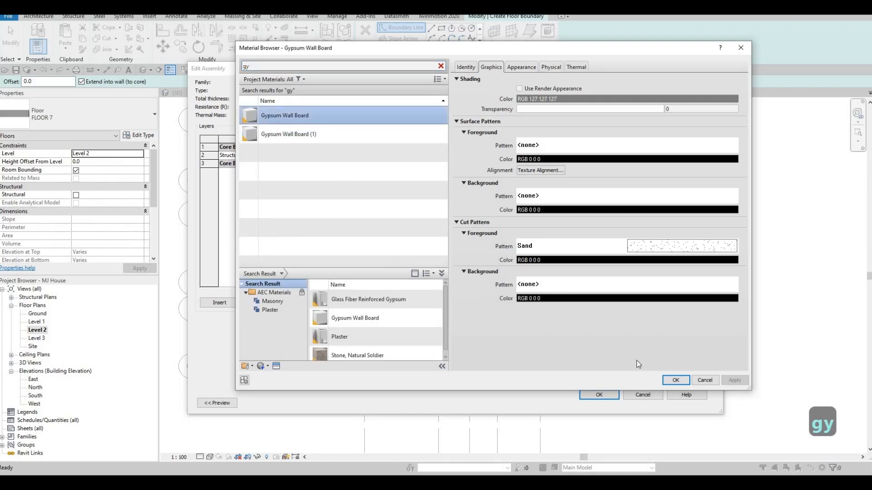
key("Return")
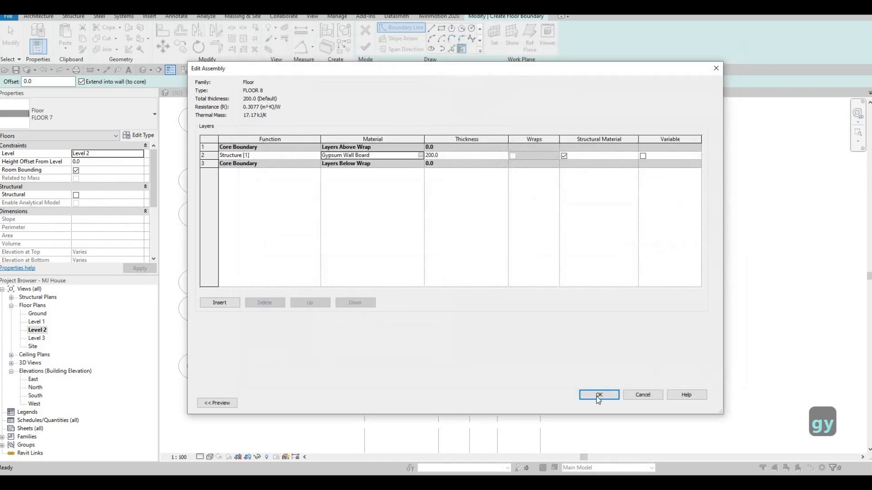
left_click(599, 394)
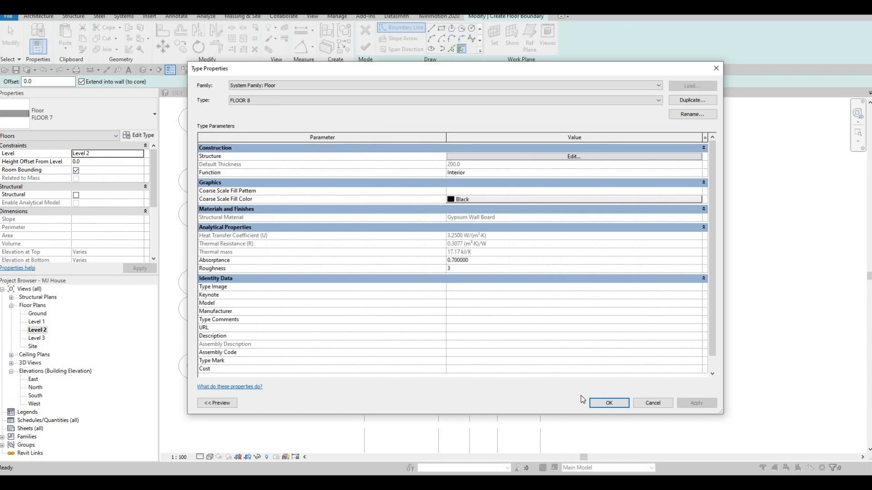
key("Return")
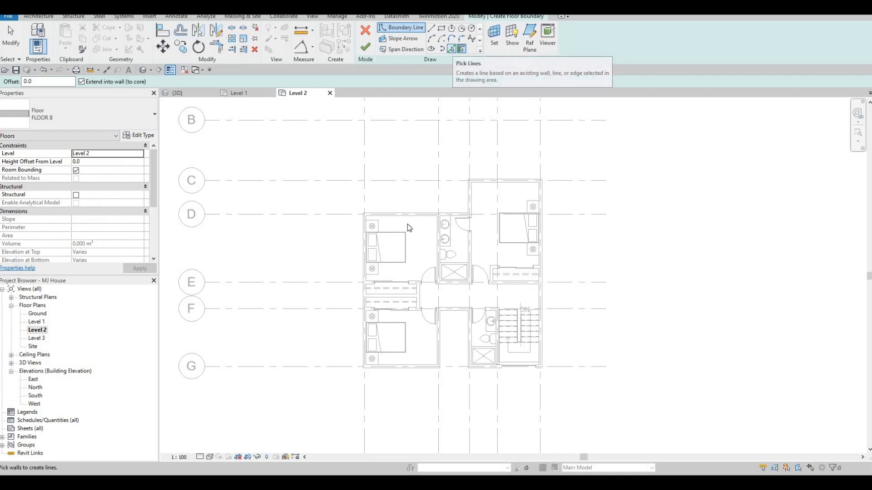
Pick the inner wall faces around the two west bedrooms and along the corridor's south wall as floor boundary lines.
left_click(452, 50)
scroll(411, 215, "up", 2)
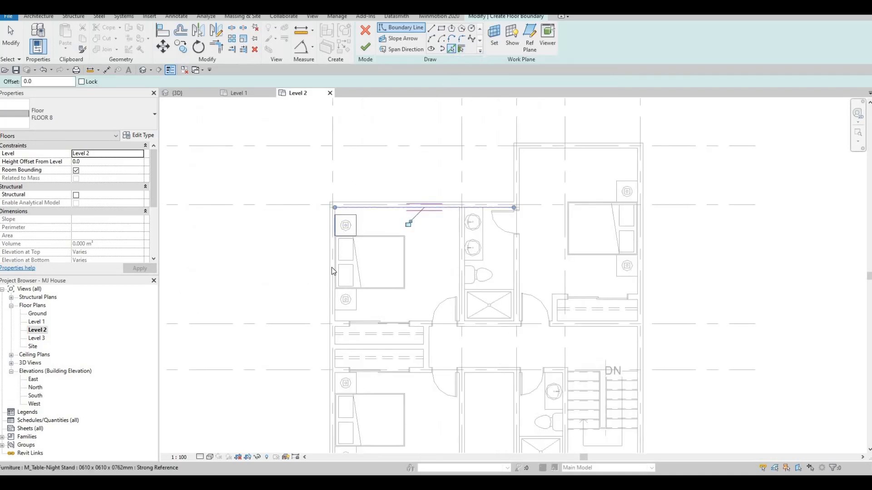
scroll(334, 293, "up", 3)
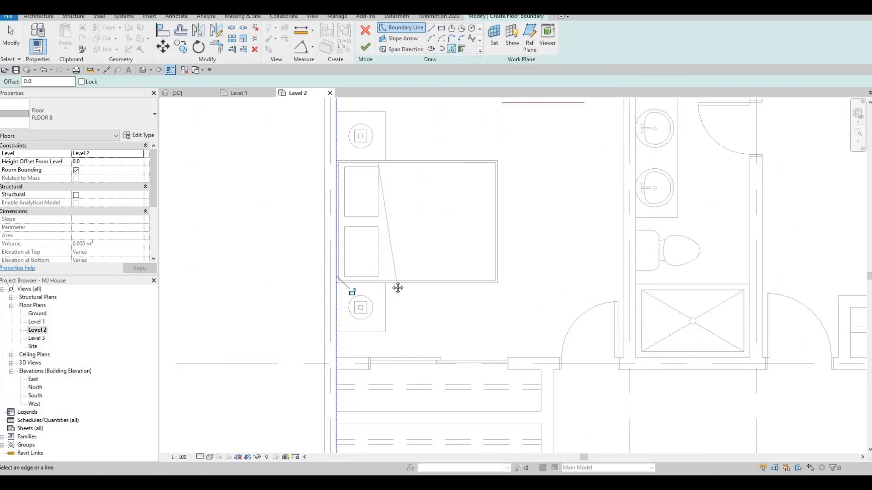
scroll(397, 288, "down", 5)
scroll(437, 314, "up", 2)
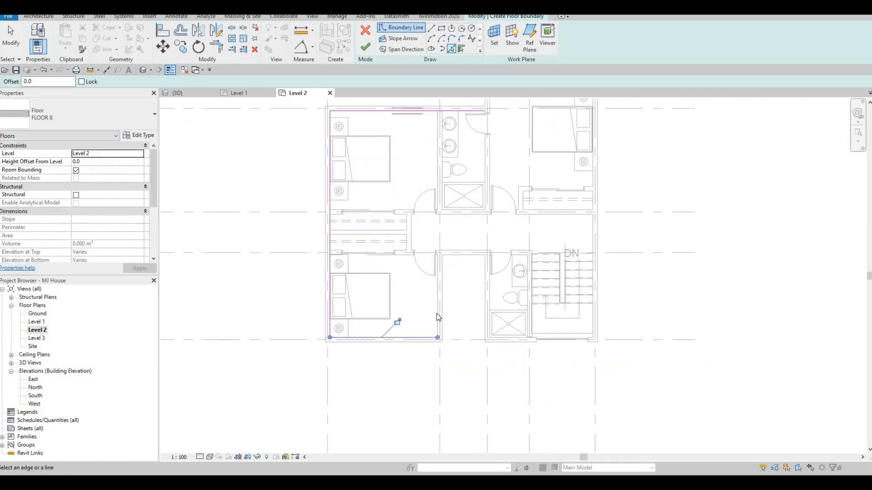
left_click(437, 314)
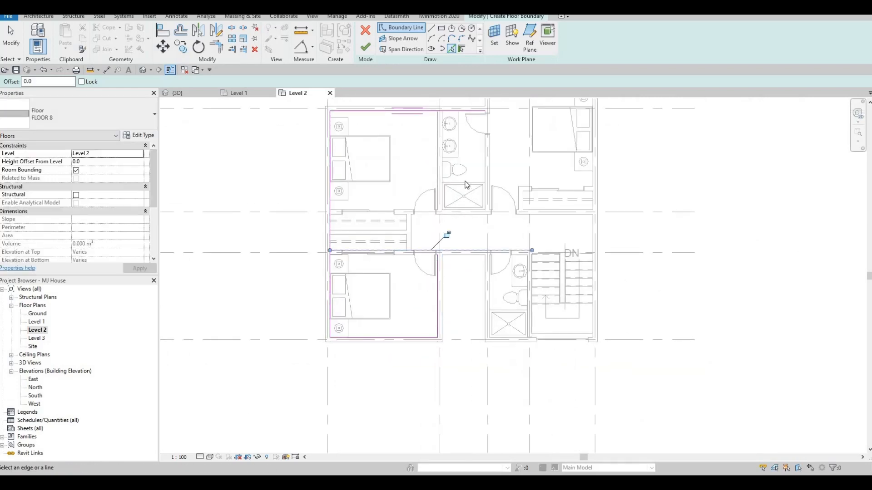
Pick the west, north and east inner wall faces of the upper-right bedroom as floor boundary lines.
middle_click_drag(470, 195, 455, 247)
middle_click_drag(469, 174, 449, 229)
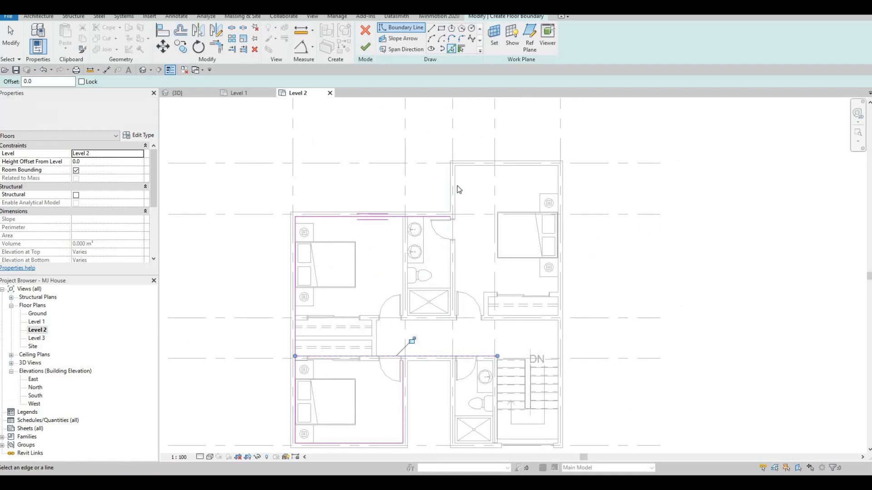
left_click(459, 190)
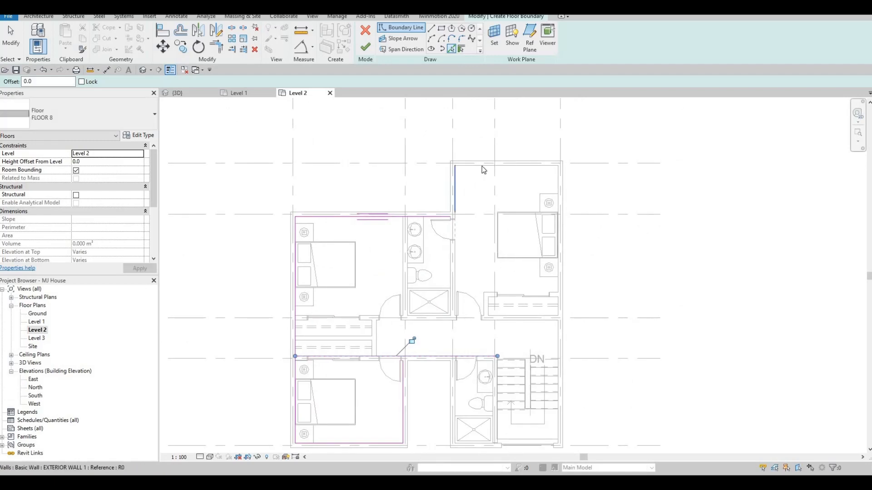
left_click(557, 180)
Pick the two side wall faces of the bathroom beside the stairs as floor boundary lines.
middle_click_drag(529, 362, 527, 273)
scroll(527, 273, "up", 2)
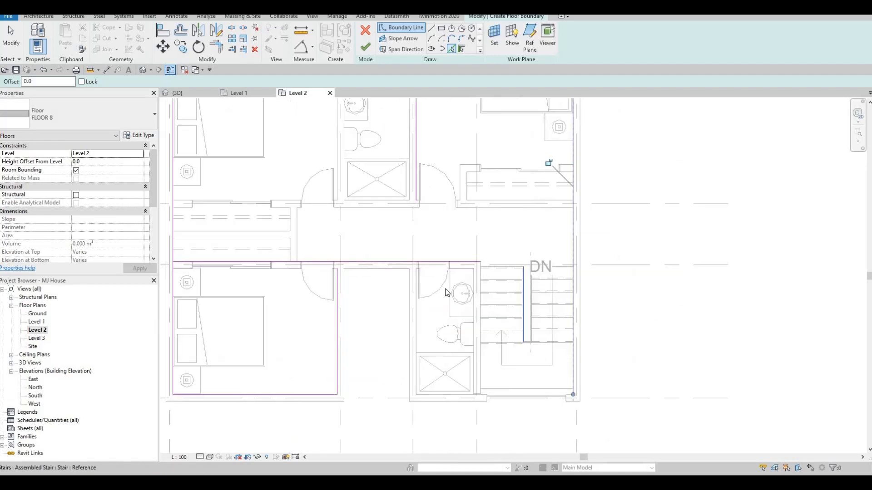
scroll(523, 277, "up", 2)
middle_click_drag(409, 284, 439, 279)
scroll(439, 279, "down", 1)
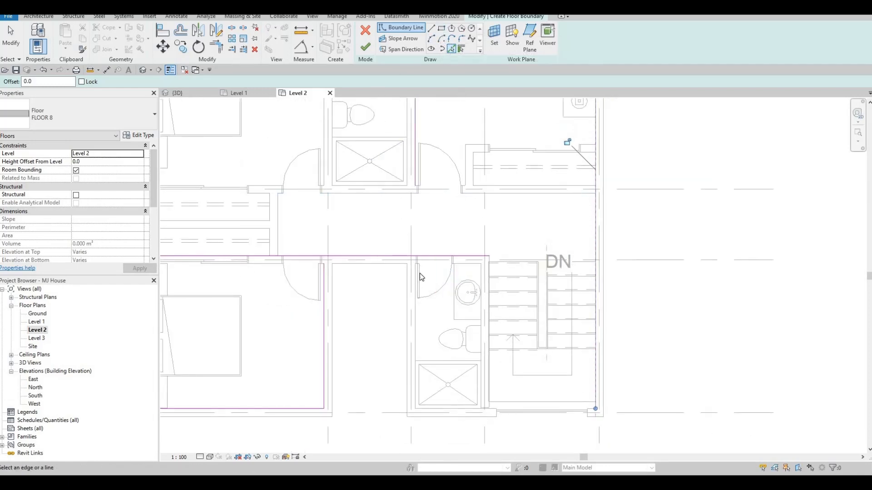
left_click(415, 312)
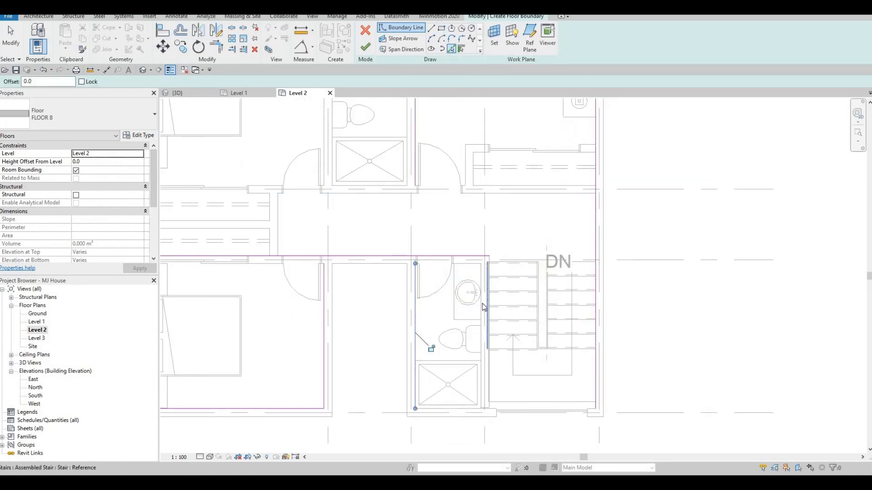
scroll(484, 307, "up", 1)
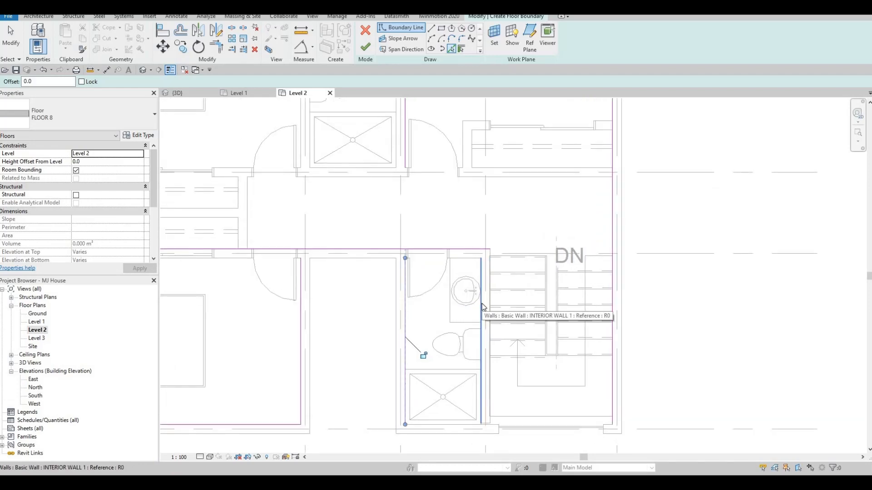
left_click(483, 308)
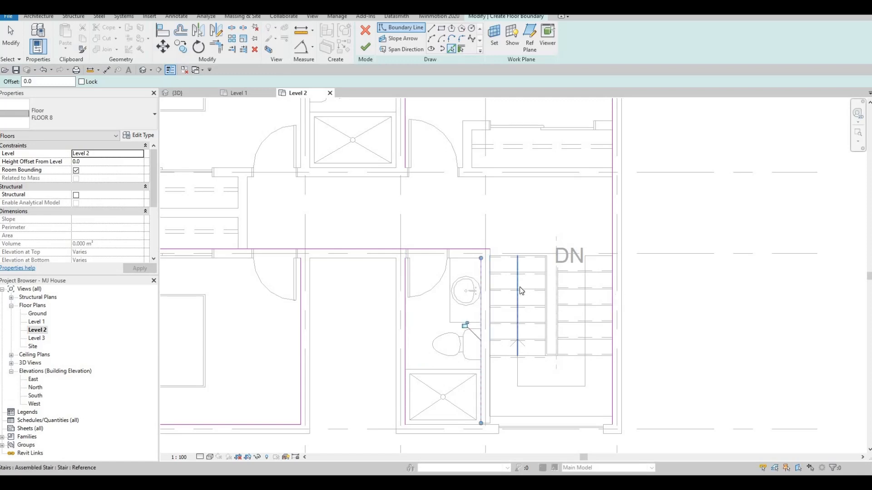
Trim the corridor boundary line into corners with the east wall line and the bathroom's stair-side line.
key("t")
key("r")
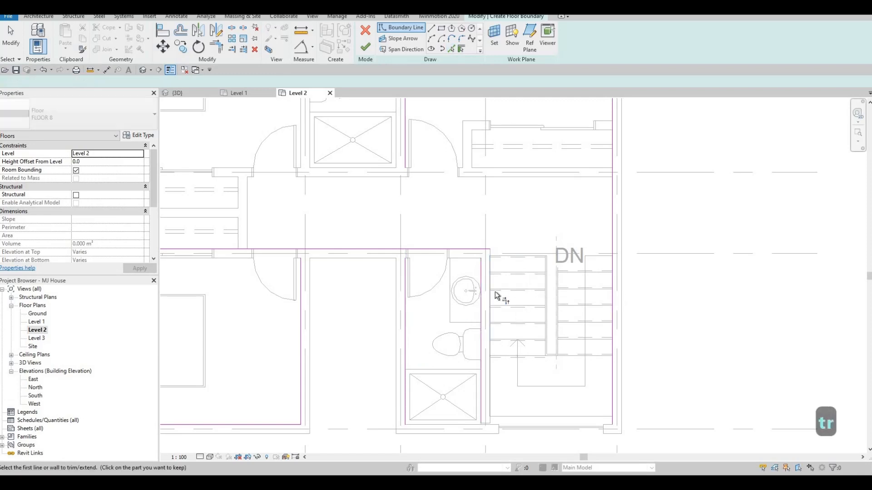
scroll(500, 291, "down", 1)
scroll(477, 285, "down", 1)
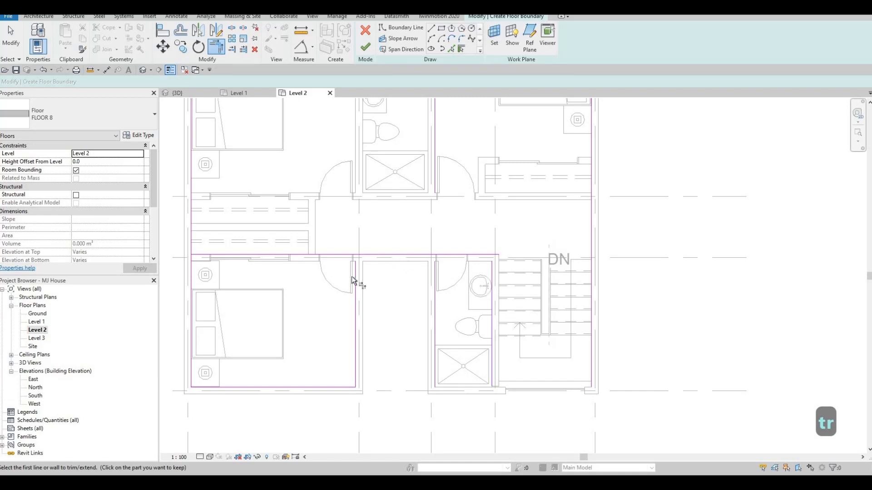
middle_click_drag(230, 252, 291, 236)
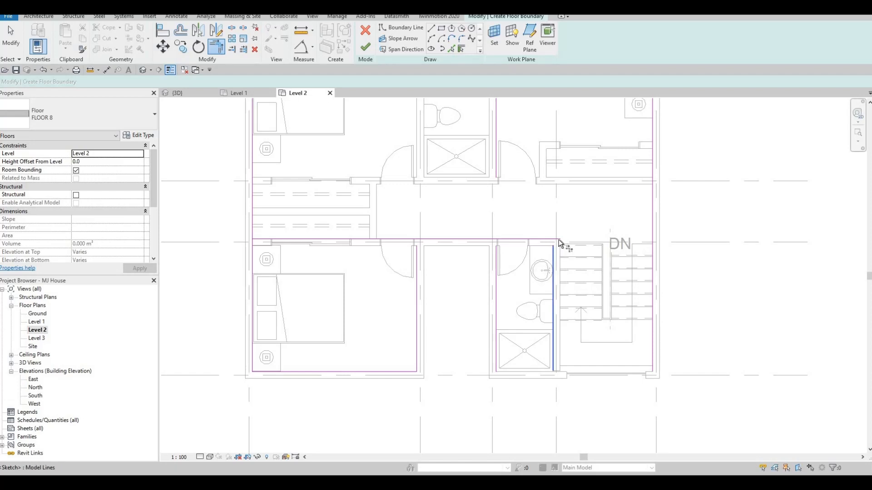
left_click(650, 206)
left_click(556, 241)
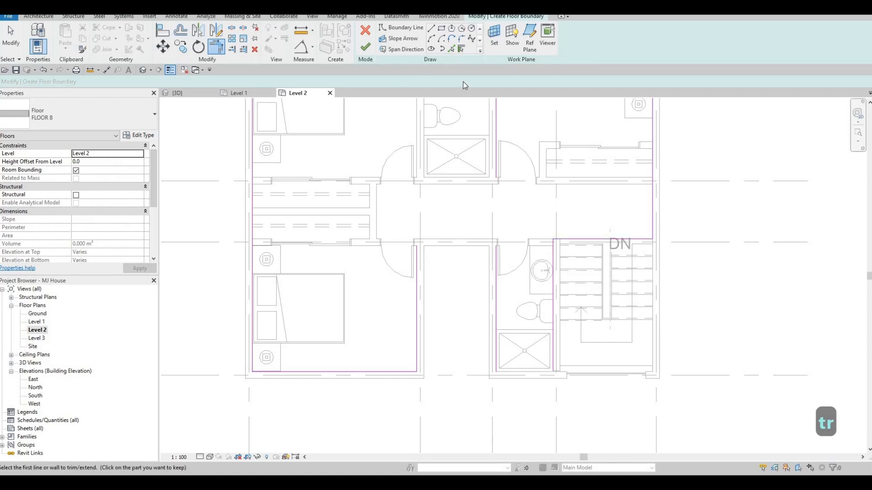
Pick the corridor wall line again and trim it between the bathroom's west line and the lower bedroom's east line.
key("Escape")
key("Escape")
key("Escape")
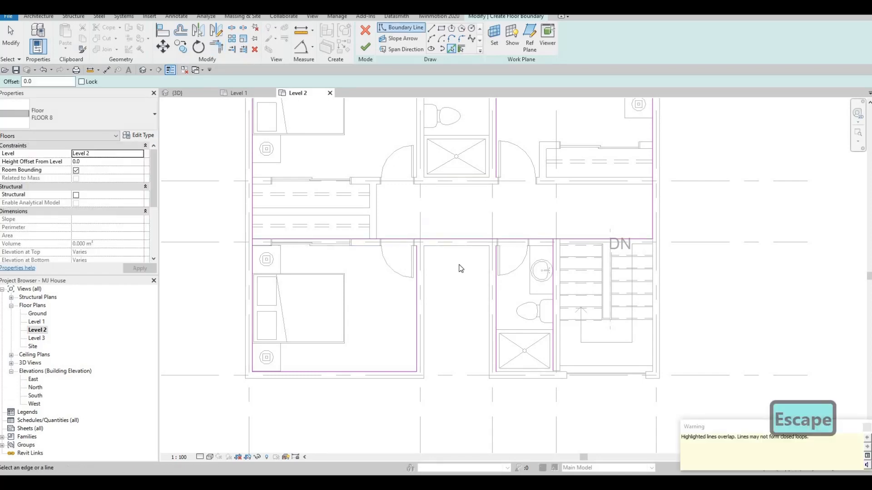
key("t")
key("r")
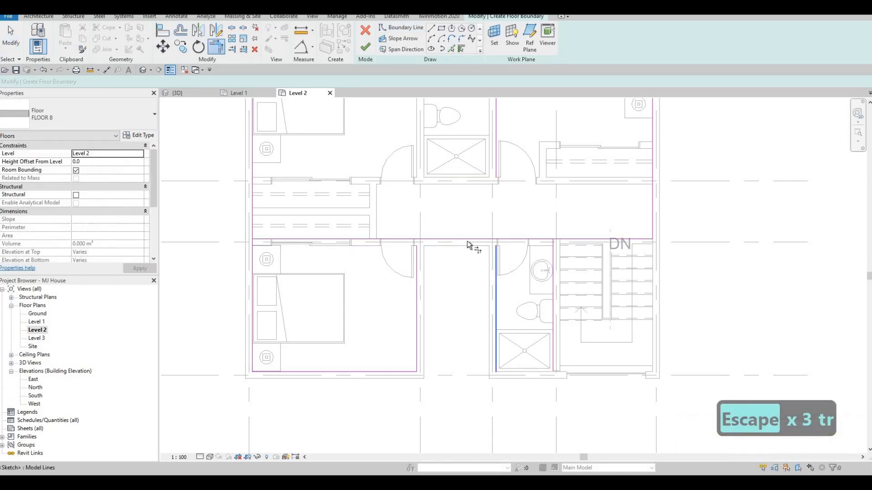
left_click(470, 240)
left_click(416, 272)
Trim the upper-left bedroom's north boundary line into a corner with the upper-right bedroom's west boundary line.
middle_click_drag(376, 195, 384, 286)
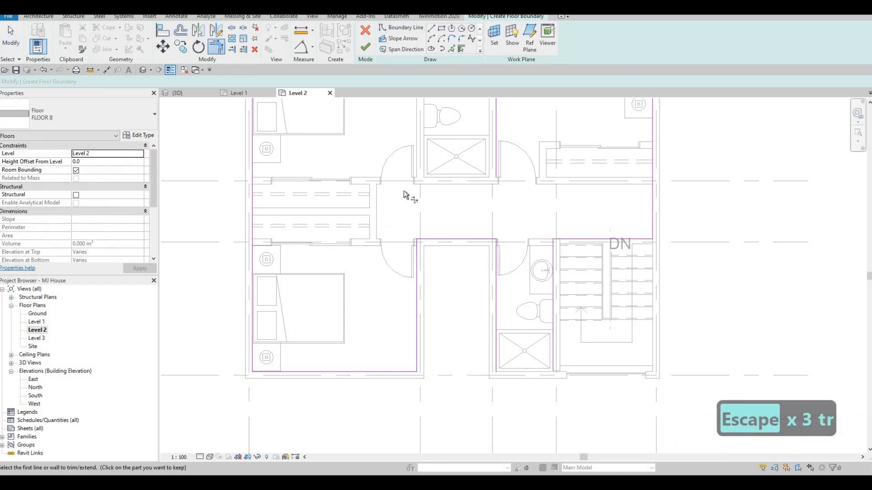
scroll(404, 191, "down", 1)
left_click(495, 125)
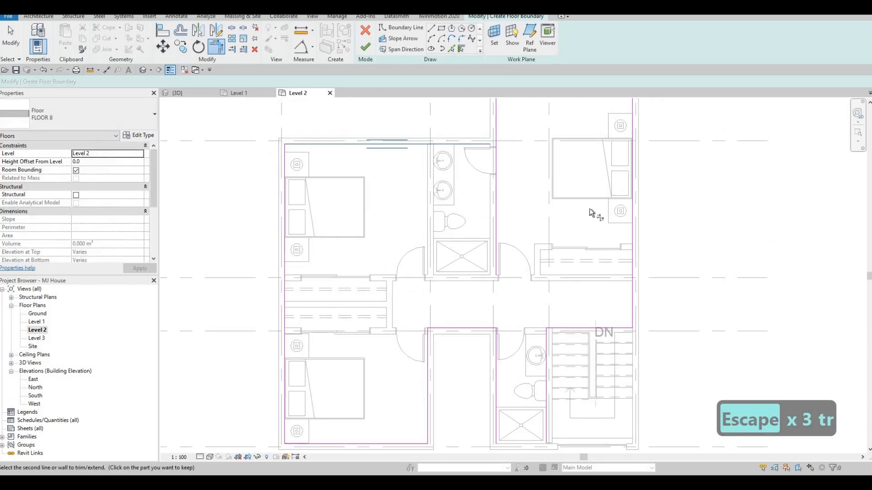
scroll(535, 294, "down", 1)
middle_click_drag(556, 194, 525, 230)
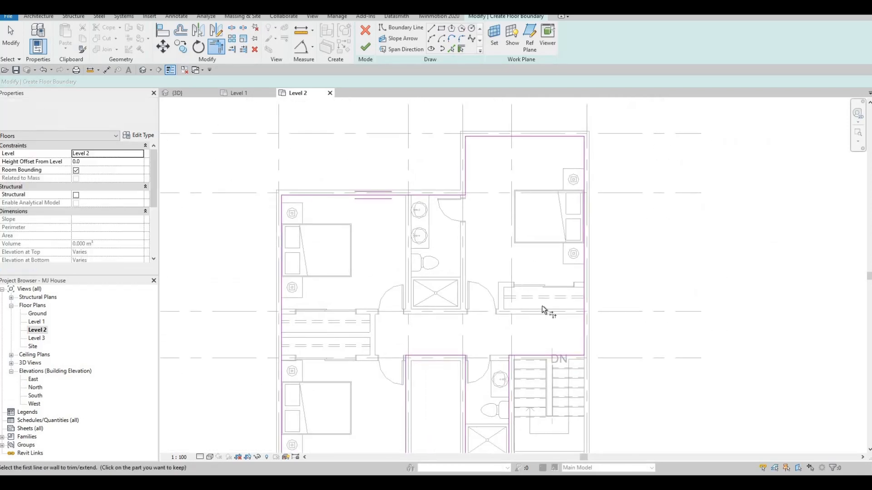
Draw a boundary jog about 100 mm down at the stair's left edge and about 2040 mm across to the east wall.
middle_click_drag(555, 359, 550, 305)
scroll(549, 304, "up", 4)
key("Escape")
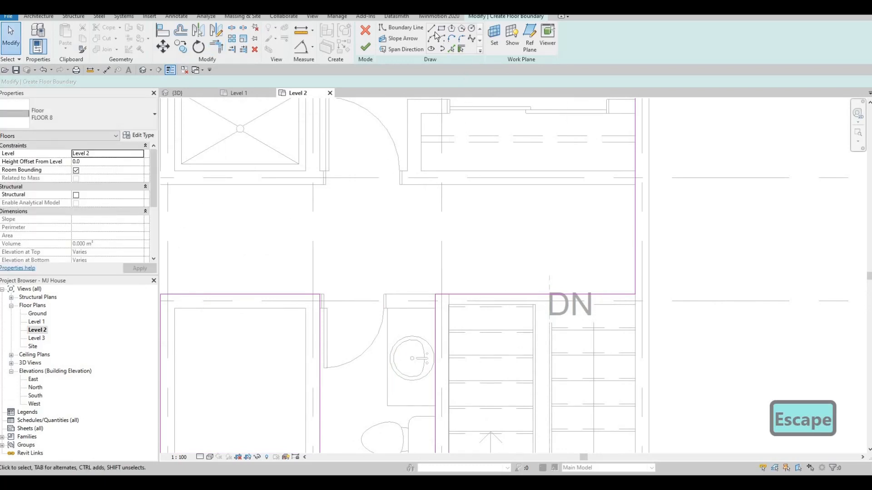
key("l")
key("i")
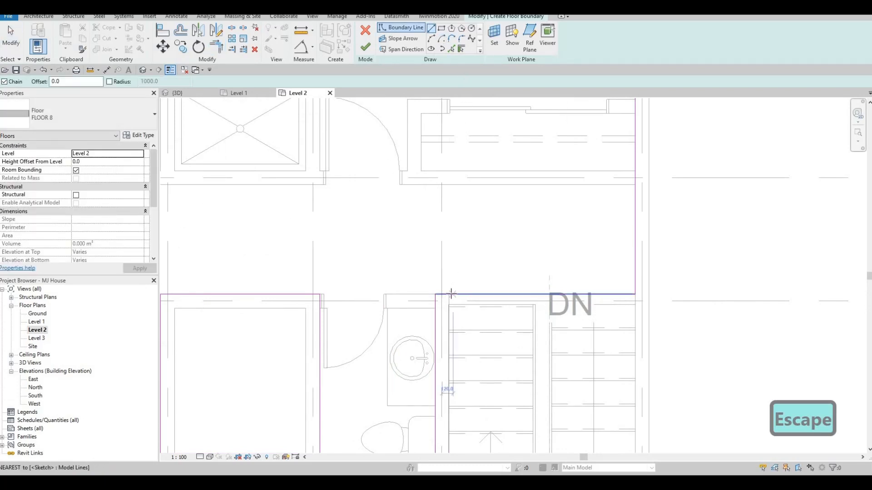
left_click(461, 299)
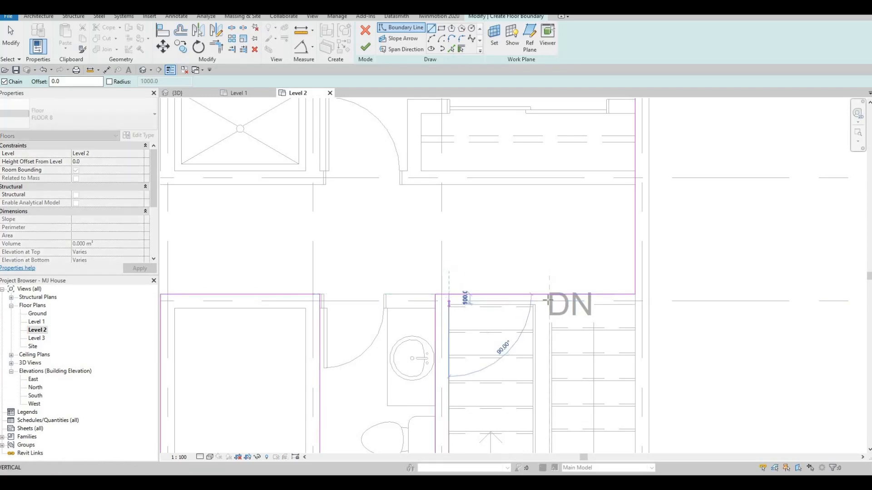
left_click(637, 303)
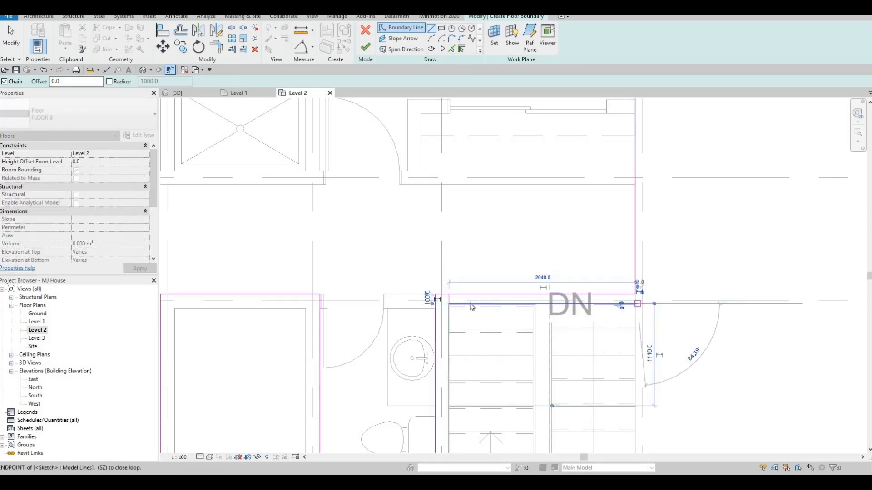
key("Escape")
key("Escape")
key("Escape")
Align the boundary line across the top of the stairs with the stair's upper edge.
scroll(440, 317, "up", 2)
scroll(443, 320, "up", 2)
key("a")
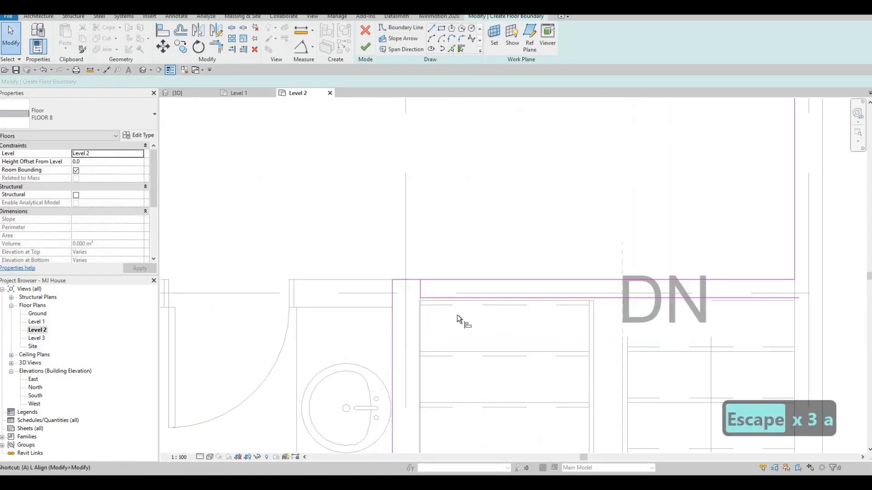
key("l")
left_click(464, 301)
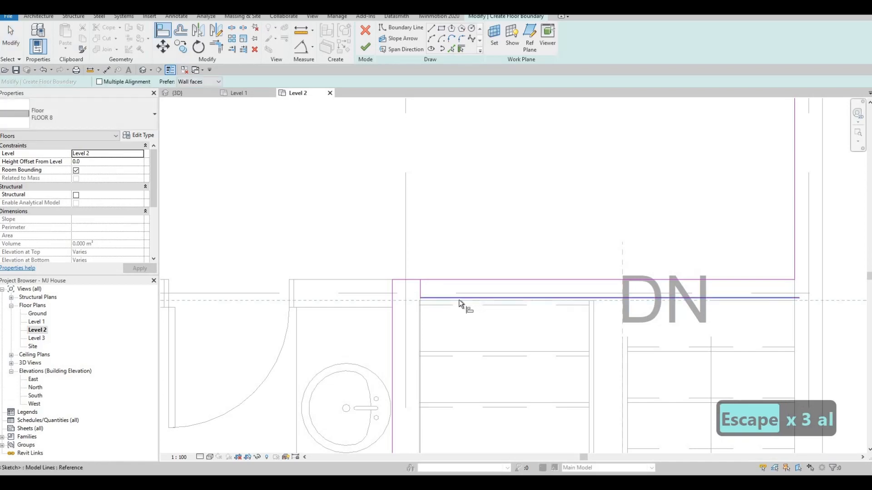
left_click(478, 288)
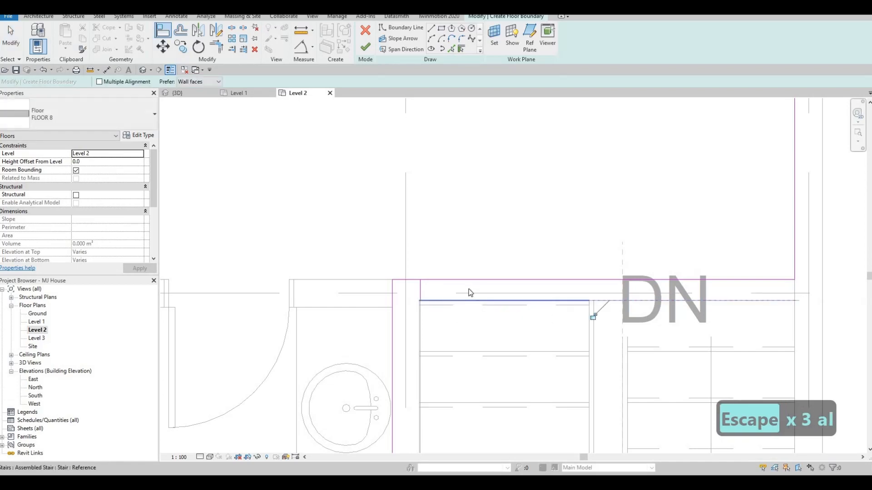
key("Escape")
key("Escape")
Trim the corridor boundary line into a corner with the short jog line, and the stair-edge line into a corner with the east wall line.
key("t")
key("r")
left_click(415, 280)
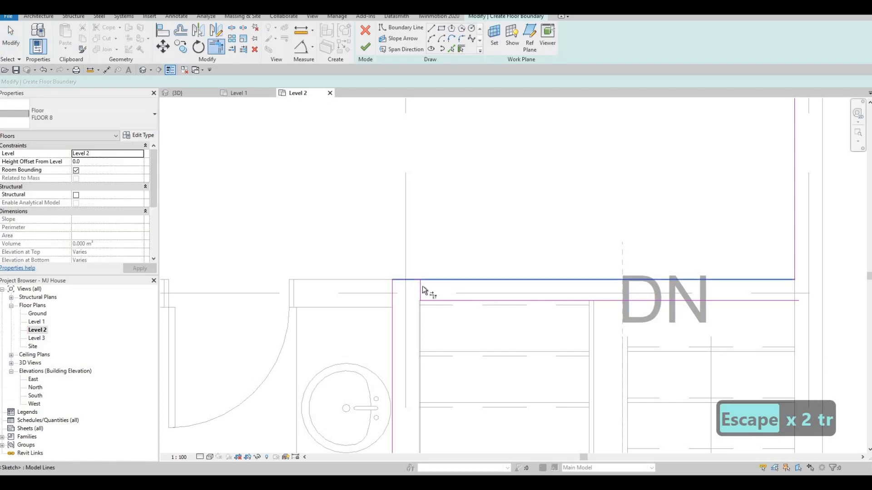
left_click(421, 287)
left_click(742, 300)
left_click(794, 267)
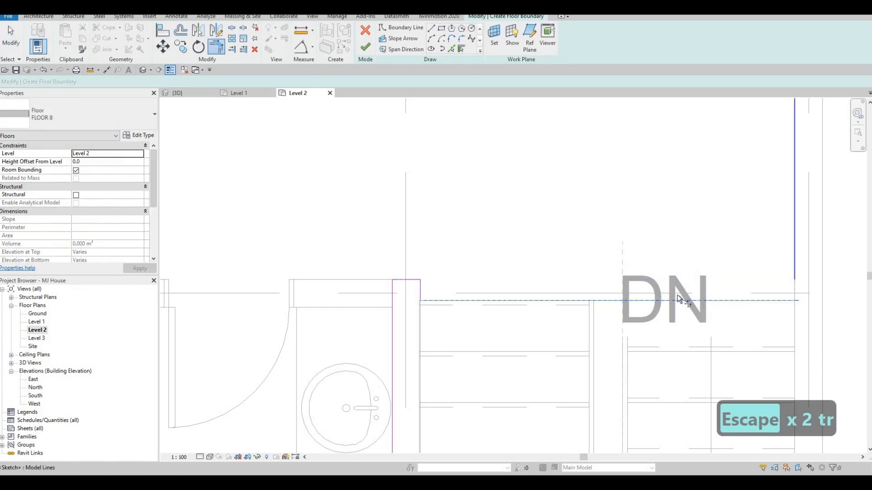
Try to finish the floor boundary sketch.
scroll(515, 268, "down", 5)
mouse_move(515, 268)
middle_mouse_down()
mouse_move(532, 270)
mouse_move(501, 254)
middle_mouse_up()
scroll(532, 270, "down", 1)
key("Escape")
left_click(367, 50)
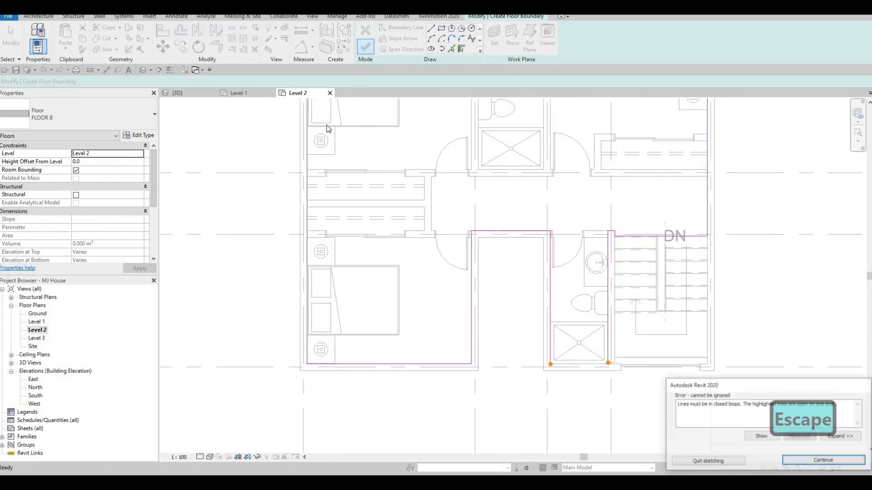
key("Escape")
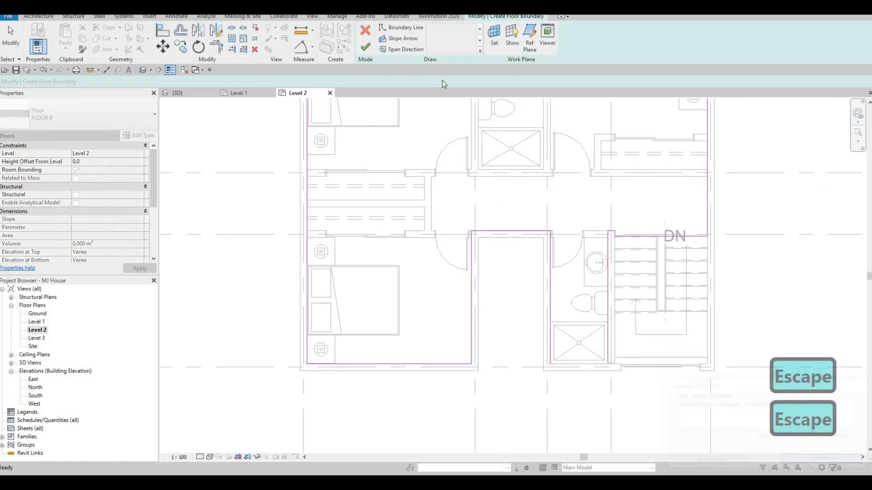
Add the missing boundary line along the south wall of the lower bathroom.
scroll(589, 367, "up", 3)
left_click(589, 367)
scroll(520, 267, "down", 4)
key("Escape")
key("Escape")
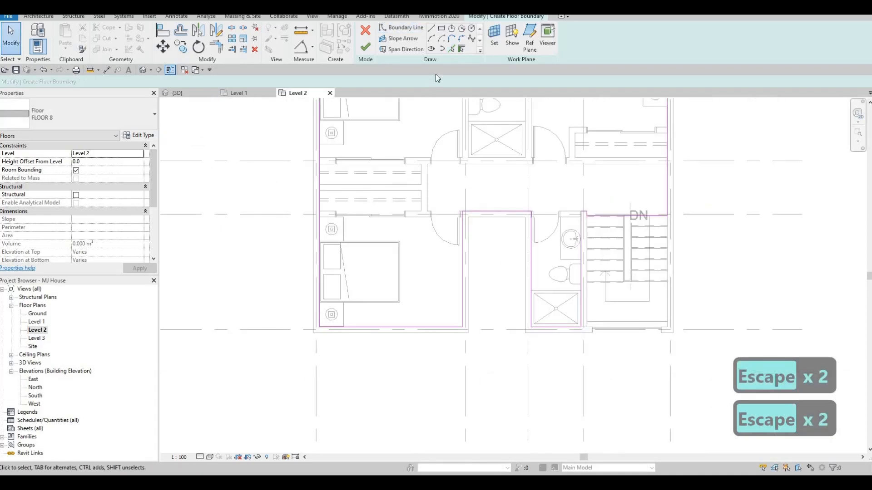
Trim the lower bathroom's stair-side line into a corner with its south line and finish the floor sketch.
left_click(365, 47)
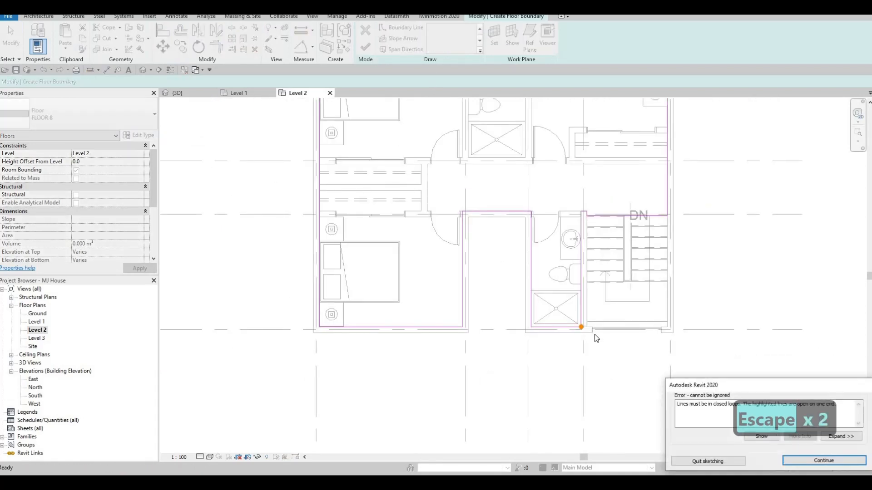
key("t")
key("r")
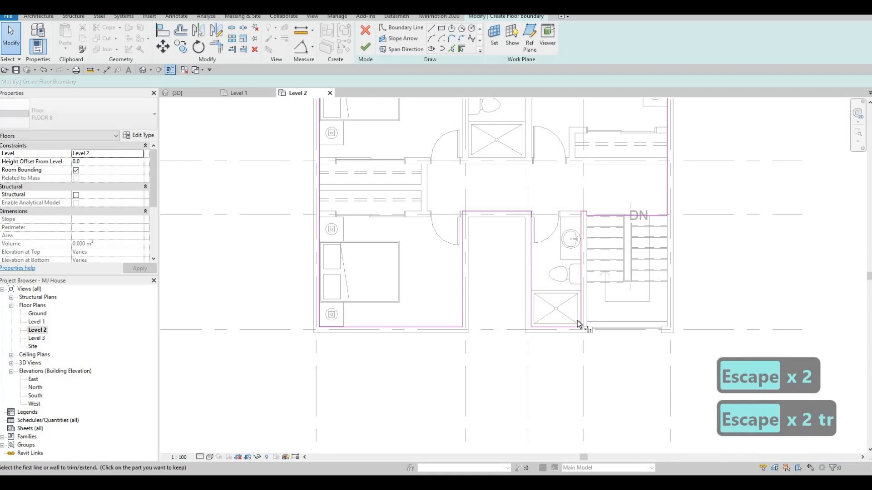
left_click(582, 318)
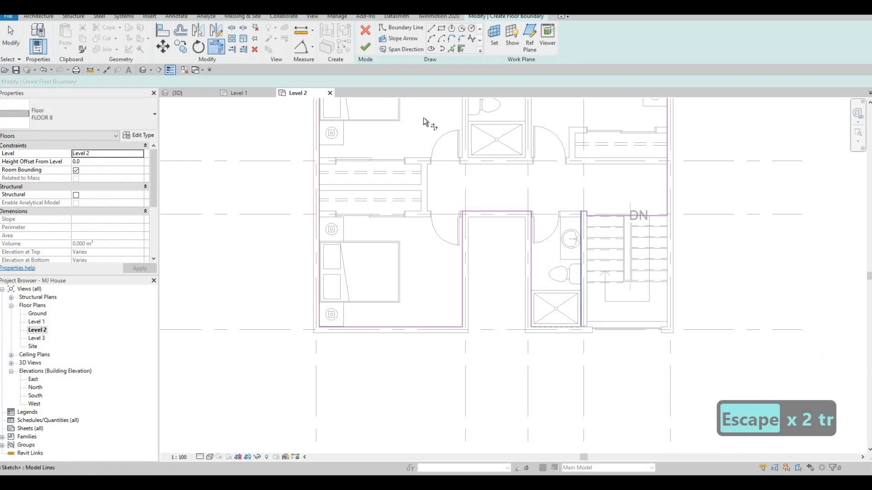
left_click(365, 47)
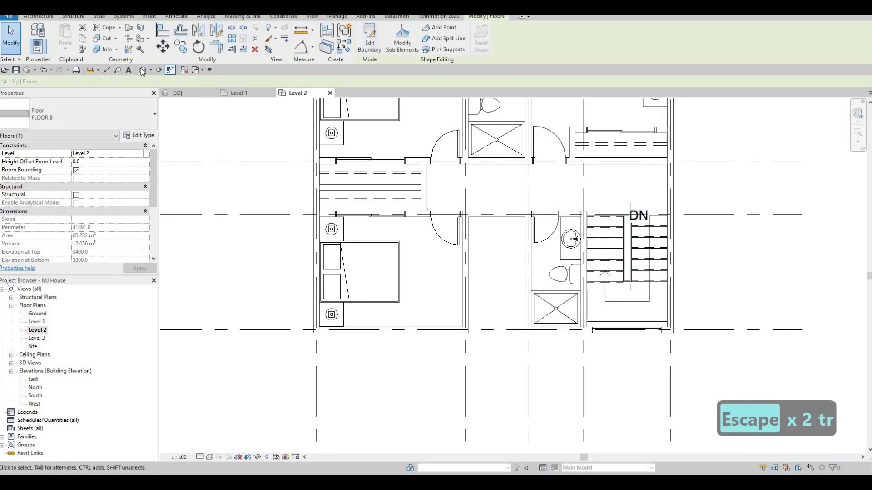
In the 3D view, paint the top face of the FLOOR 8 slab with Plywood, Sheathing.
middle_click_drag(426, 227, 497, 289, "shift")
scroll(513, 264, "up", 5)
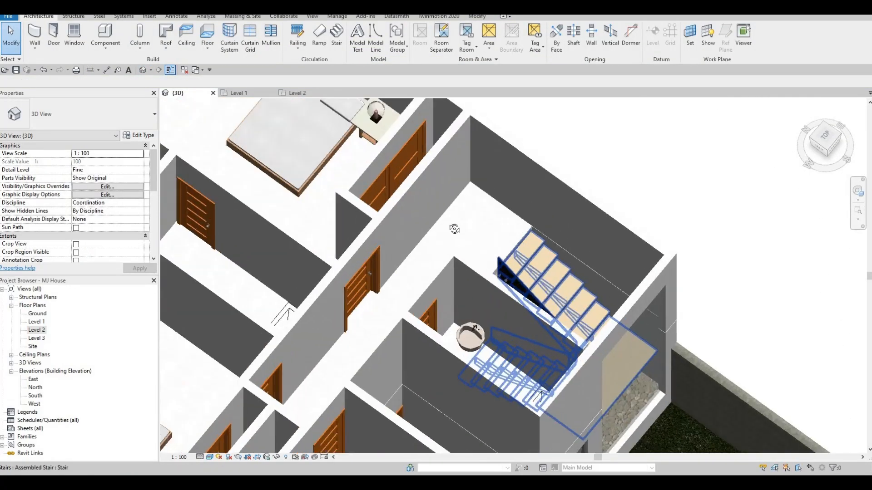
middle_click_drag(455, 230, 621, 229, "shift")
scroll(578, 232, "down", 5)
left_click(477, 17)
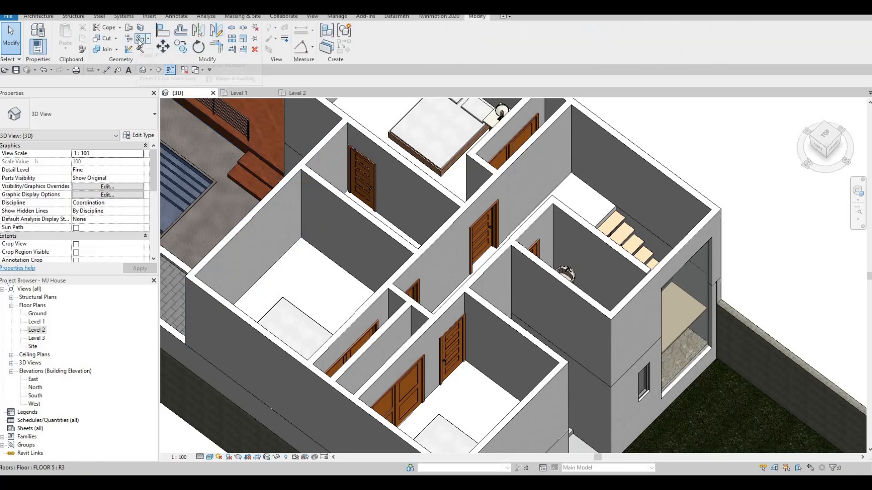
key("p")
key("t")
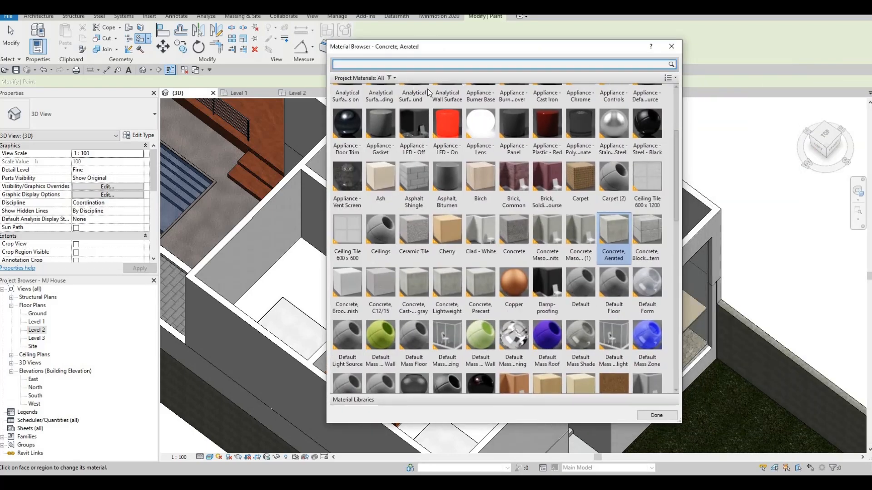
scroll(439, 214, "down", 10)
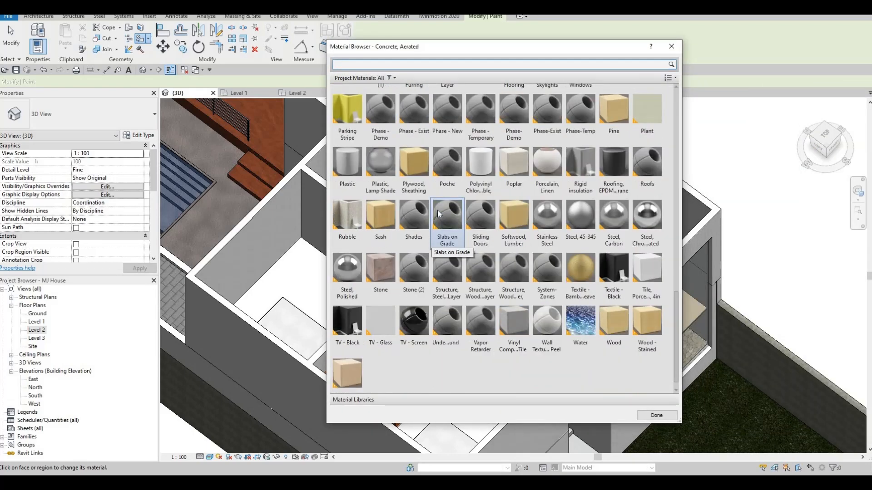
scroll(440, 214, "up", 5)
scroll(439, 214, "down", 5)
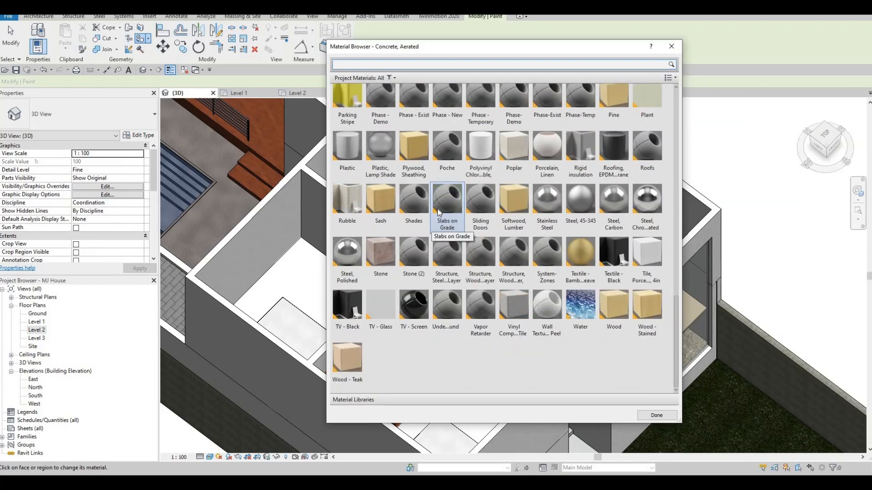
left_click(305, 276)
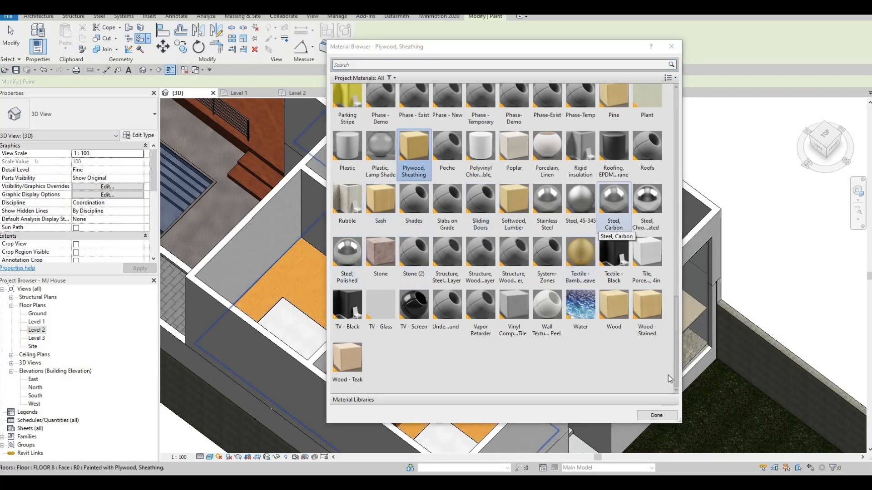
left_click(656, 415)
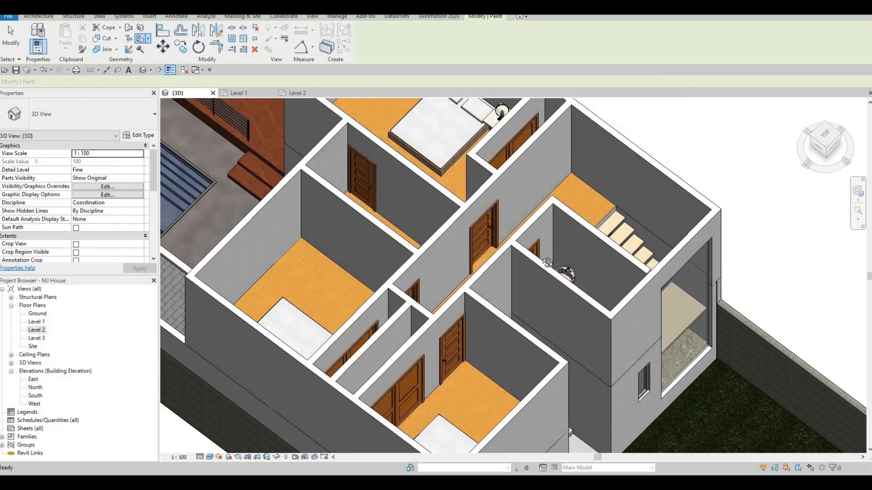
key("Escape")
Examine the painted Level 2 floor in the bedrooms, bathrooms and stairwell for walls poking through the slab.
scroll(597, 218, "up", 3)
mouse_move(602, 218)
middle_mouse_down("shift")
mouse_move(556, 185)
mouse_move(581, 135)
mouse_move(585, 195)
mouse_move(572, 198)
mouse_move(603, 232)
mouse_move(616, 206)
mouse_move(652, 184)
mouse_move(672, 238)
mouse_move(664, 265)
mouse_move(641, 211)
middle_mouse_up("shift")
scroll(574, 194, "up", 1)
scroll(661, 270, "down", 2)
middle_click_drag(679, 304, 572, 271, "shift")
scroll(572, 272, "down", 2)
middle_click_drag(503, 295, 520, 276)
scroll(533, 254, "down", 1)
mouse_move(491, 344)
middle_mouse_down("shift")
mouse_move(520, 355)
mouse_move(488, 365)
mouse_move(377, 302)
middle_mouse_up("shift")
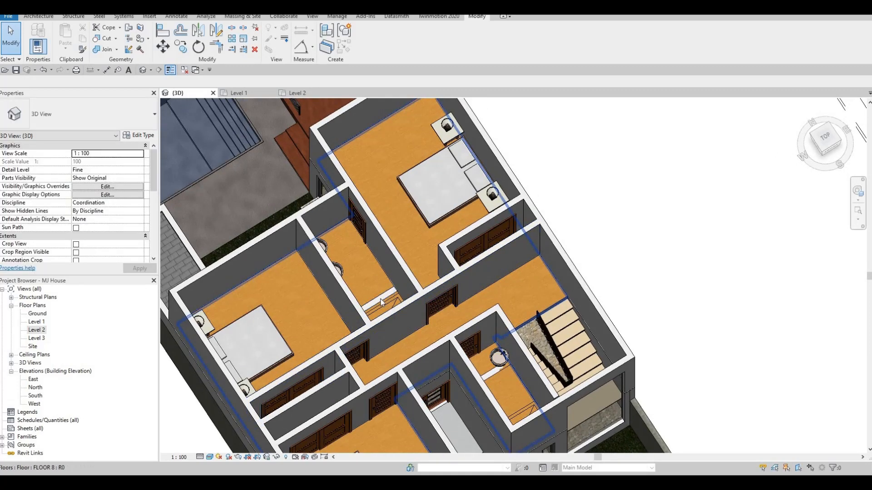
Attach the top of the EXTERIOR WALL 1 segment protruding into the upper bathroom to the FLOOR 8 slab.
left_click(391, 312)
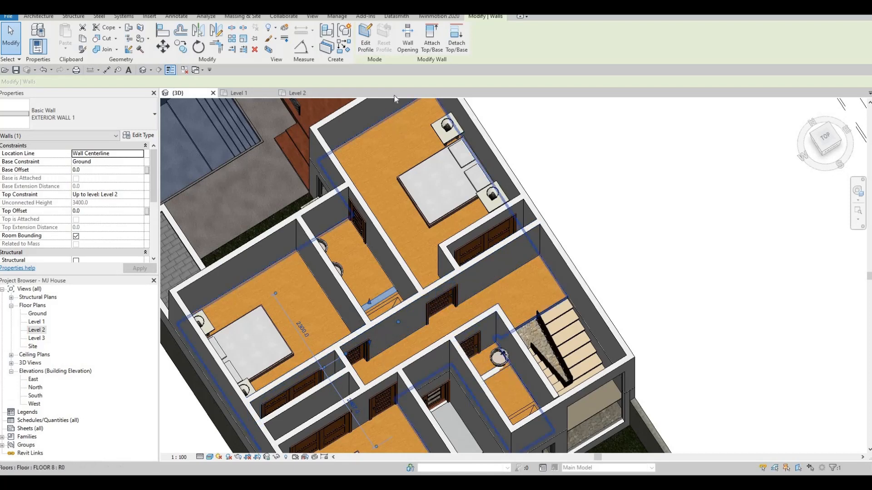
left_click(429, 48)
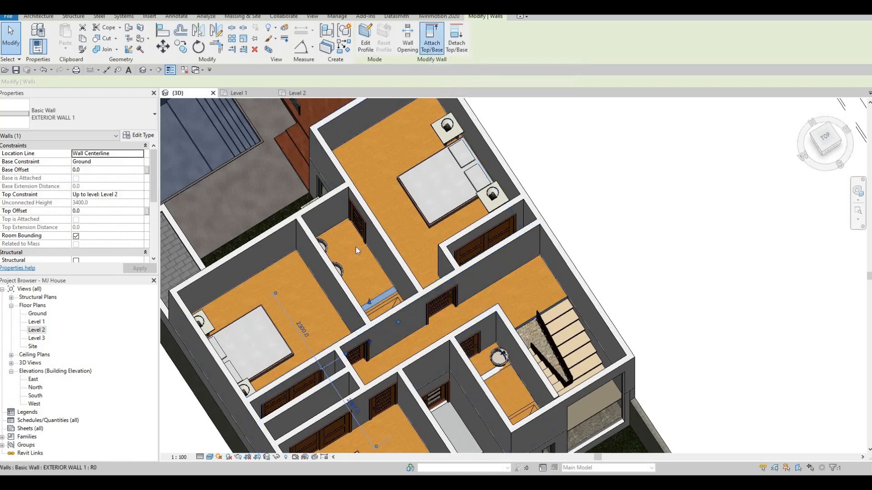
left_click(342, 222)
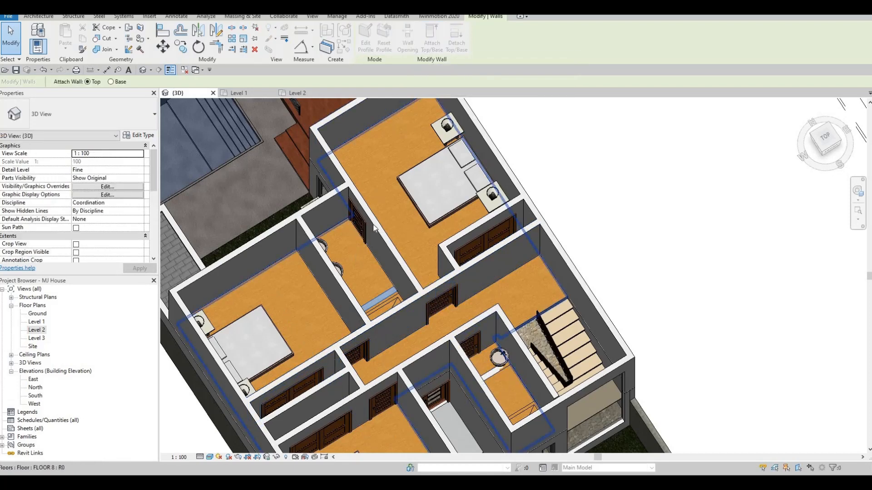
key("Escape")
key("Escape")
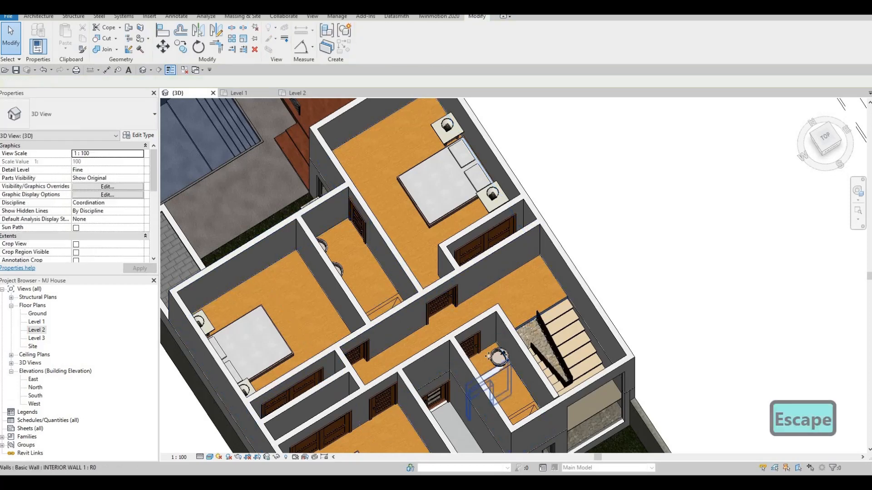
Attach the top of the INTERIOR WALL 1 segment protruding into the lower bathroom to the FLOOR 8 slab.
left_click(494, 374)
left_click(432, 40)
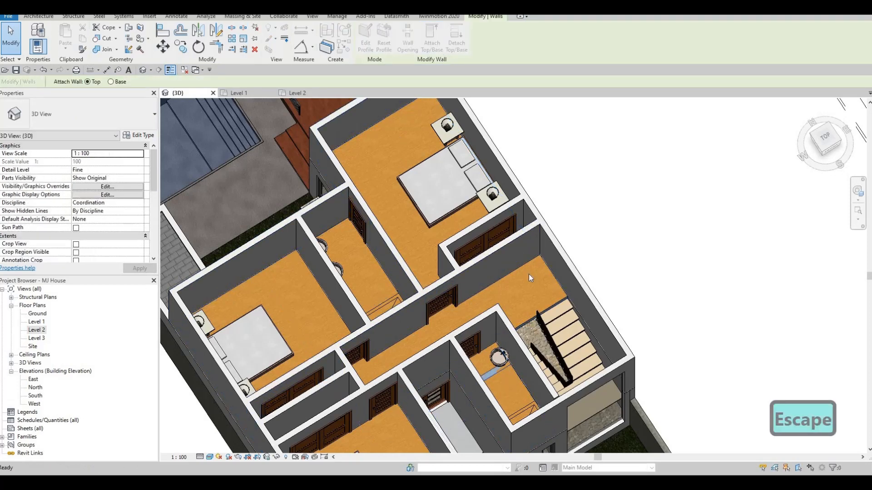
left_click(528, 299)
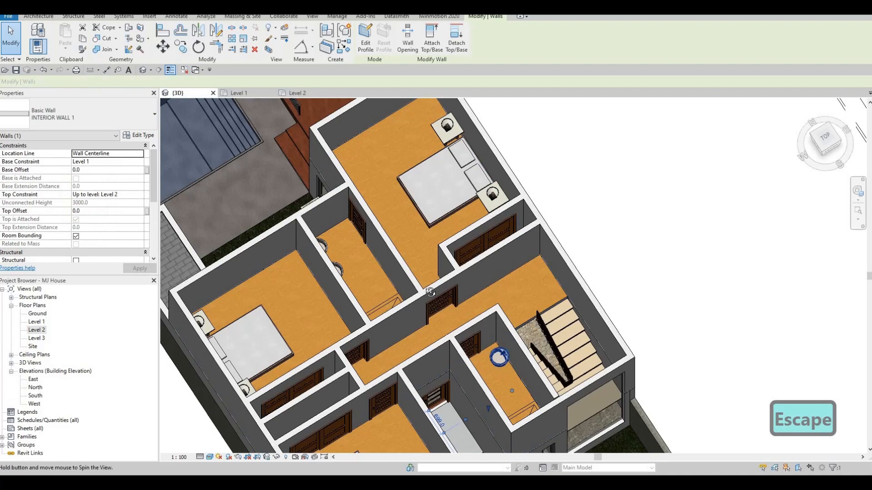
Review the house and its upper level from the front in 3D with the wall deselected.
middle_click_drag(438, 308, 214, 311, "shift")
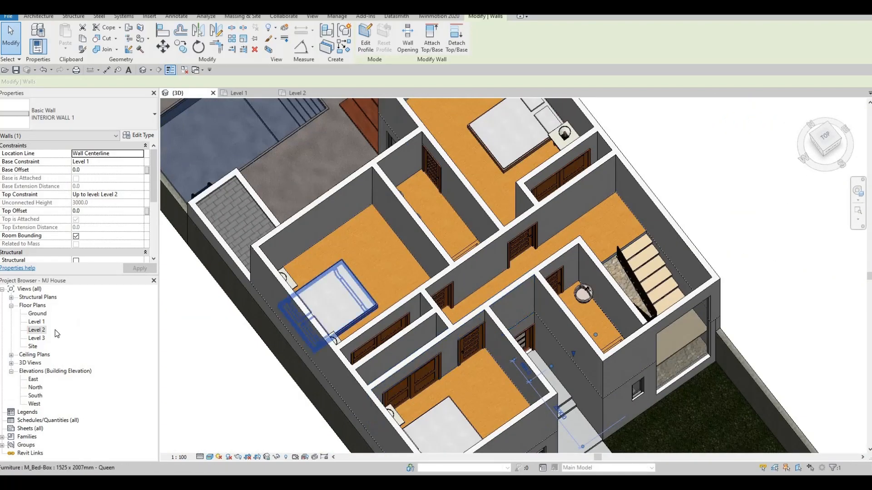
scroll(372, 213, "down", 3)
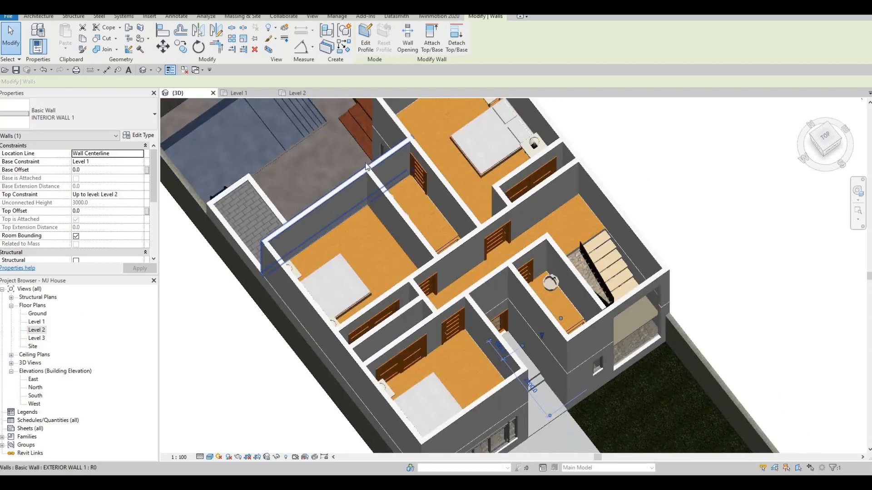
middle_click_drag(371, 209, 354, 127, "shift")
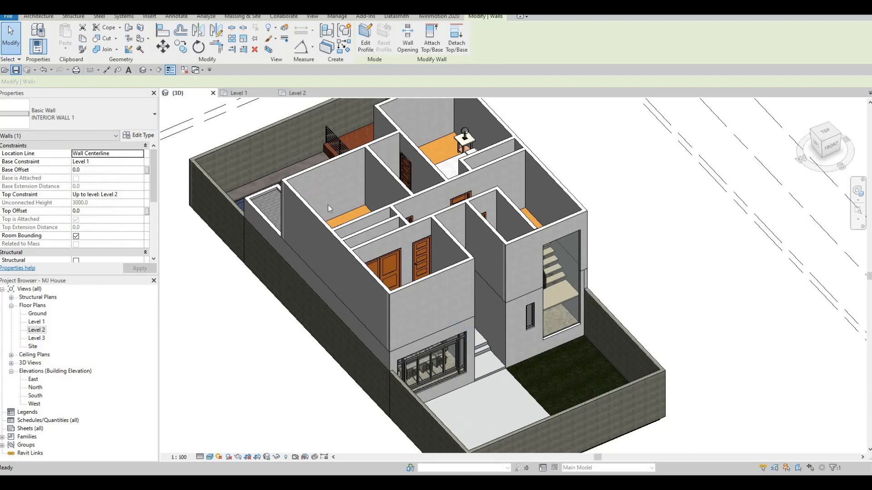
key("Escape")
middle_click_drag(341, 207, 356, 307)
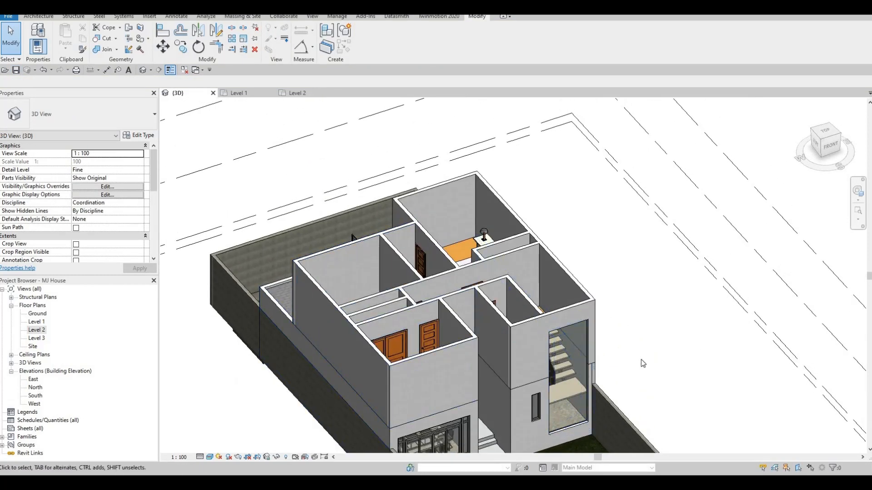